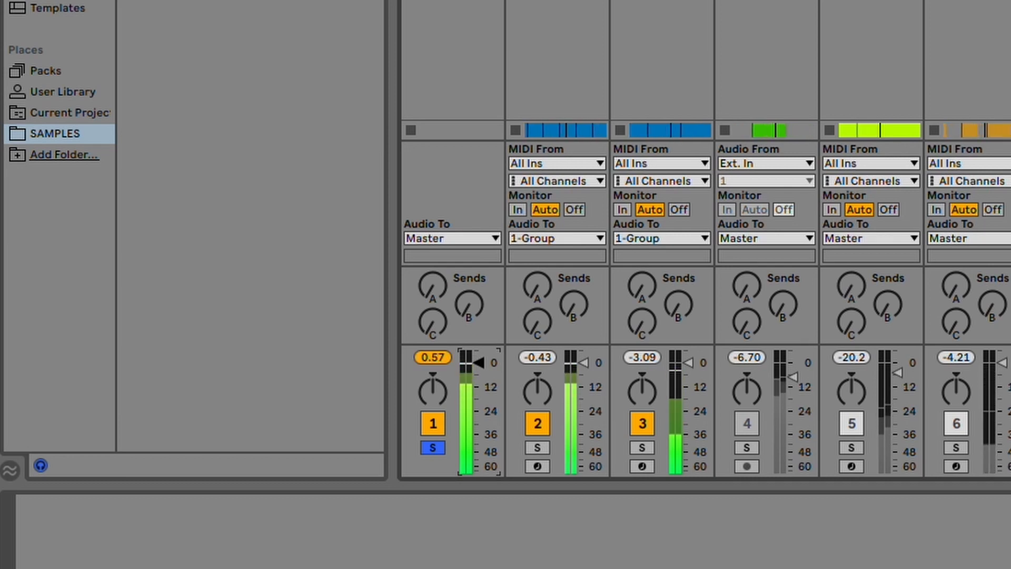
Turn off the Group track's solo and restart playback to hear the full mix.
click(432, 447)
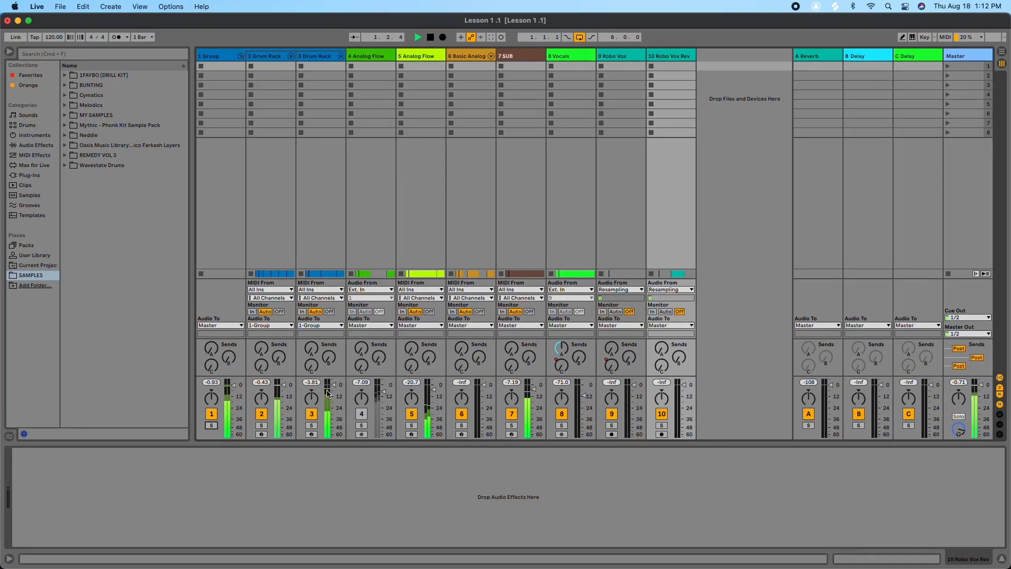
key(space)
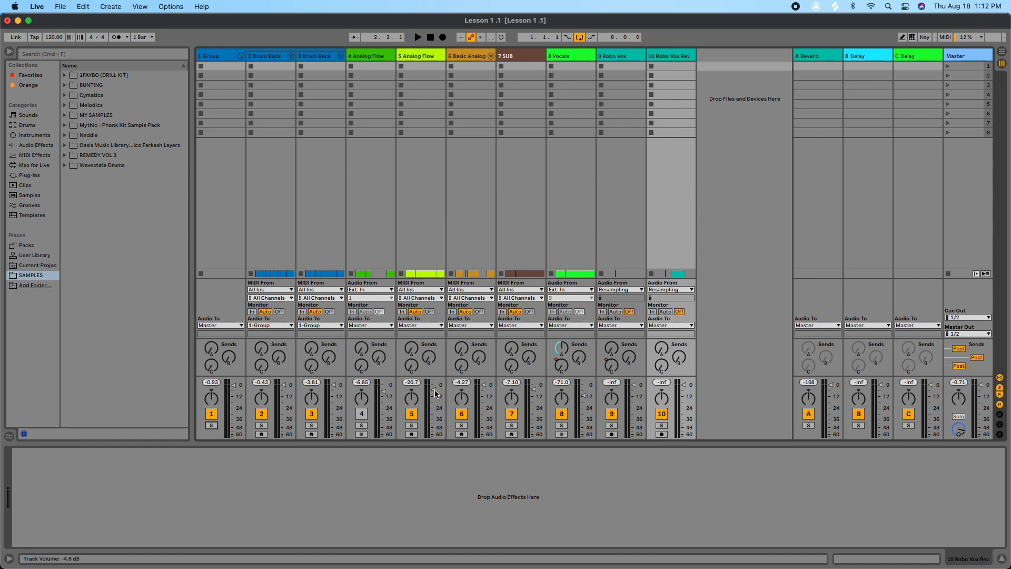
key(space)
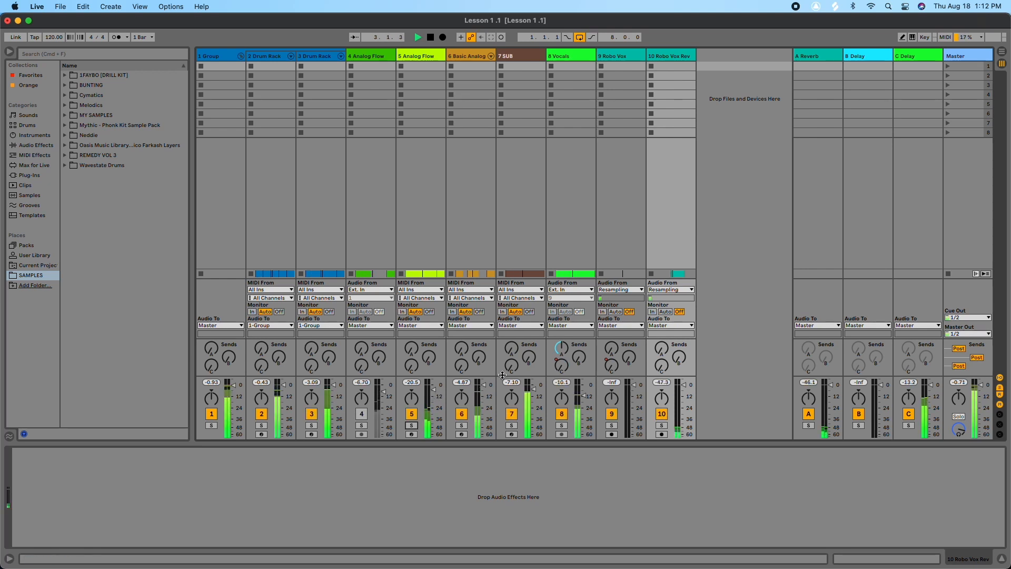
Audition the Basic Analog track and the SUB track in solo, one at a time, and return to the full mix.
click(462, 425)
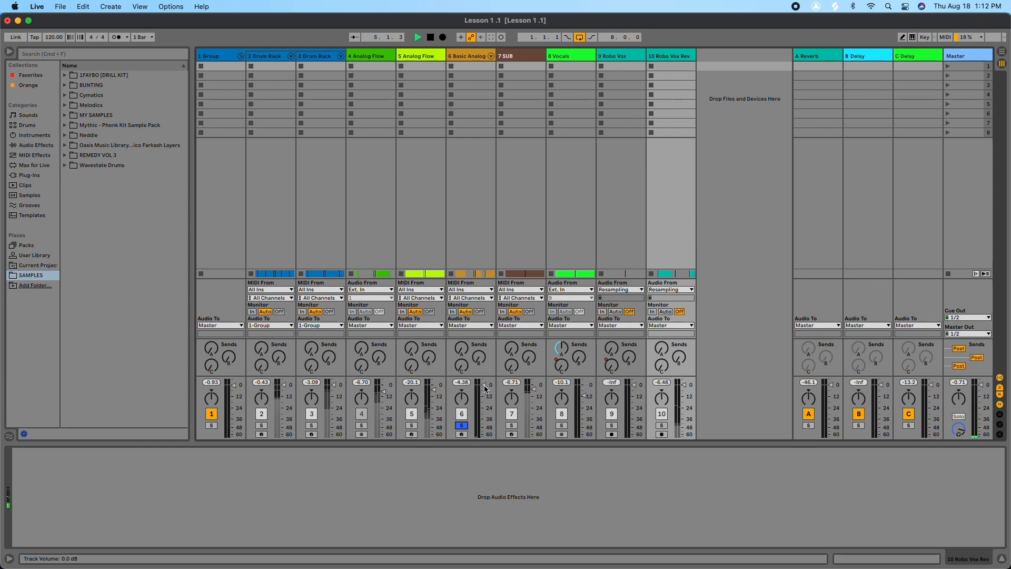
click(462, 426)
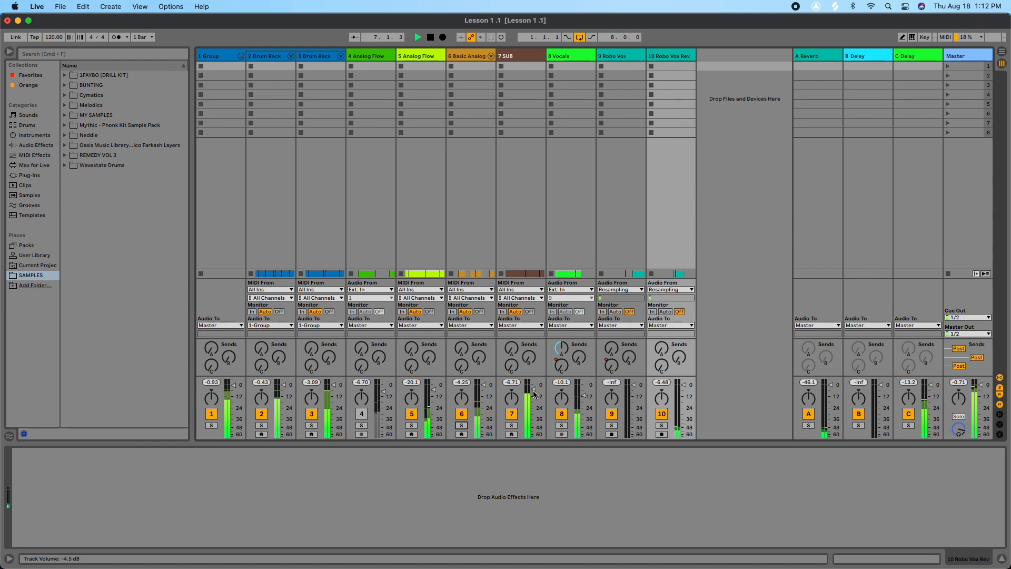
click(511, 426)
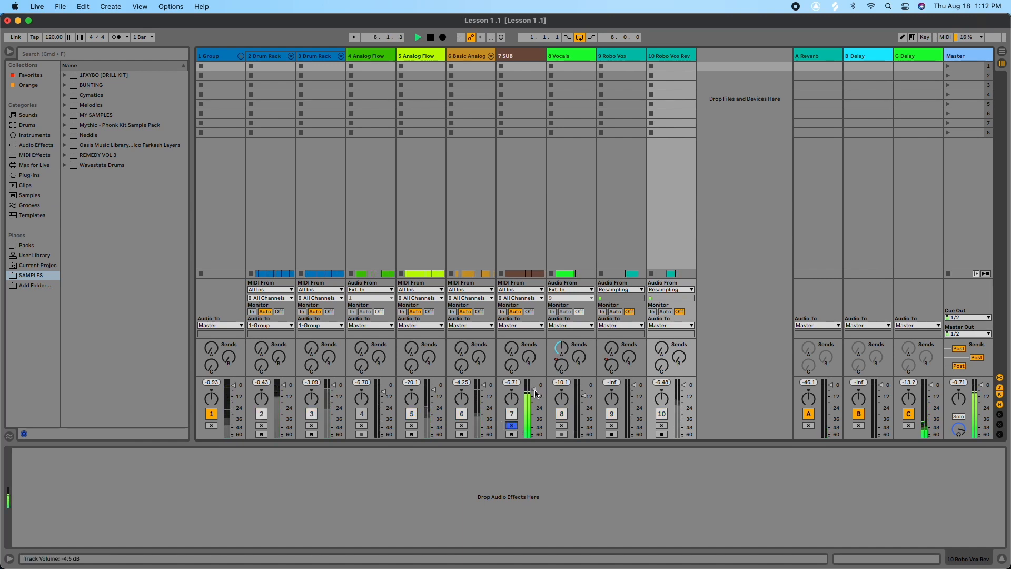
click(514, 426)
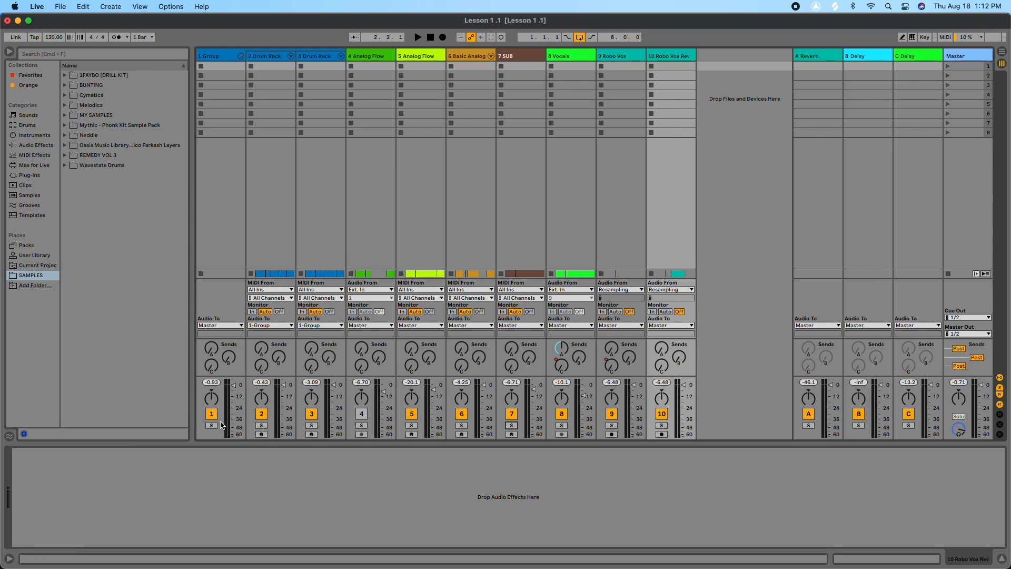
Solo the Group track and play it with the Master track's s(M)exoscope display open.
click(211, 425)
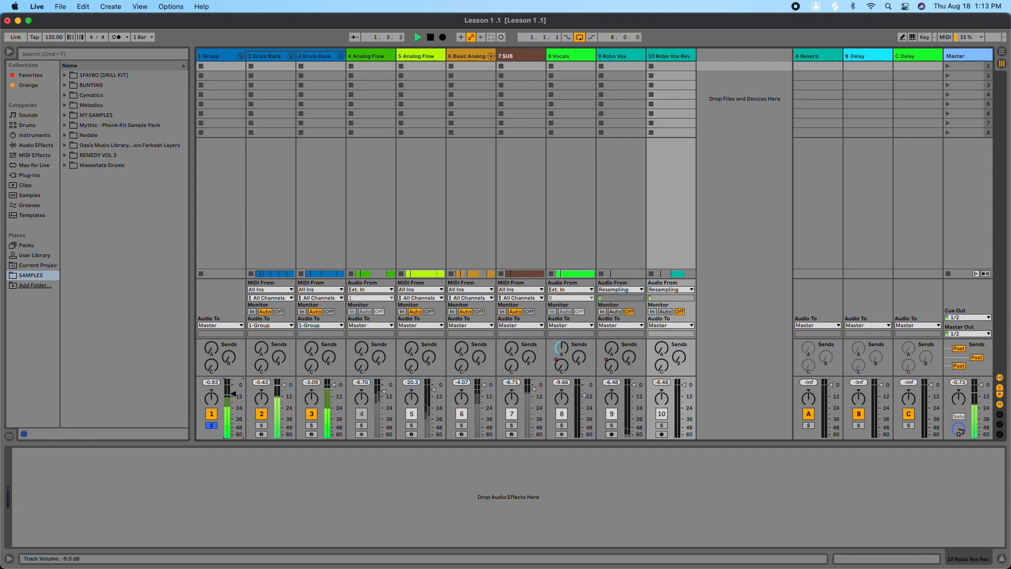
drag(960, 385, 961, 396)
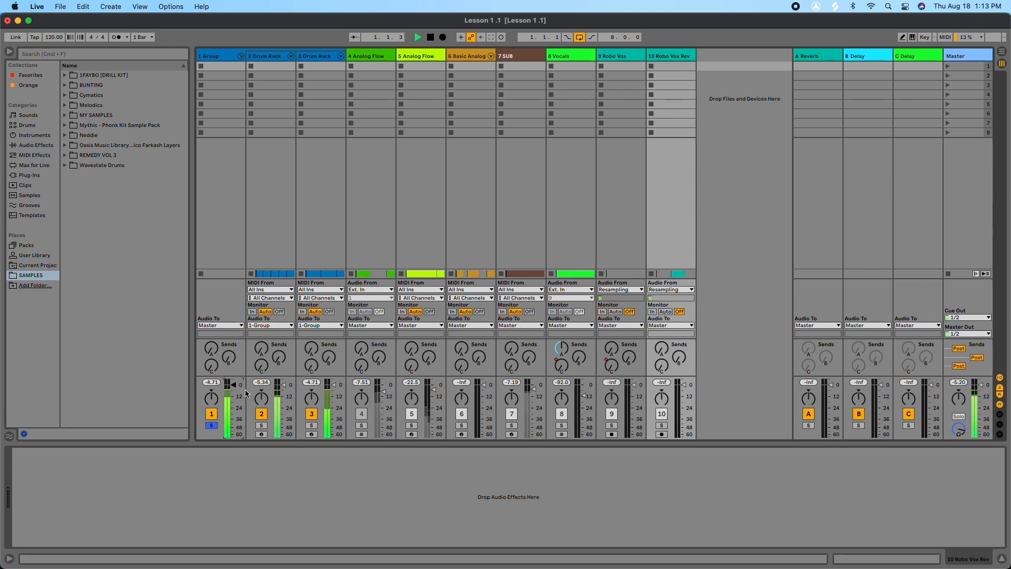
click(962, 57)
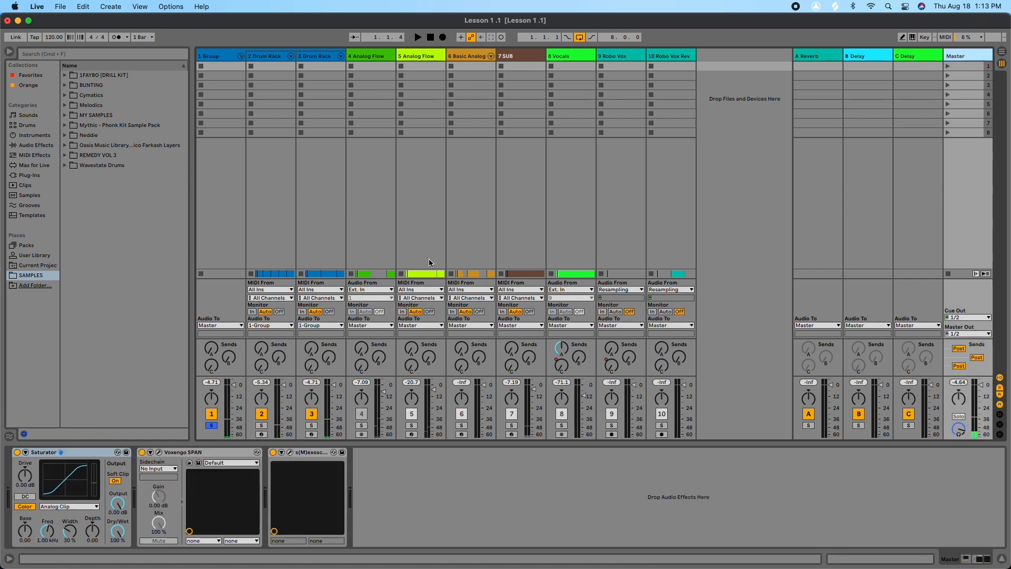
click(290, 453)
key(space)
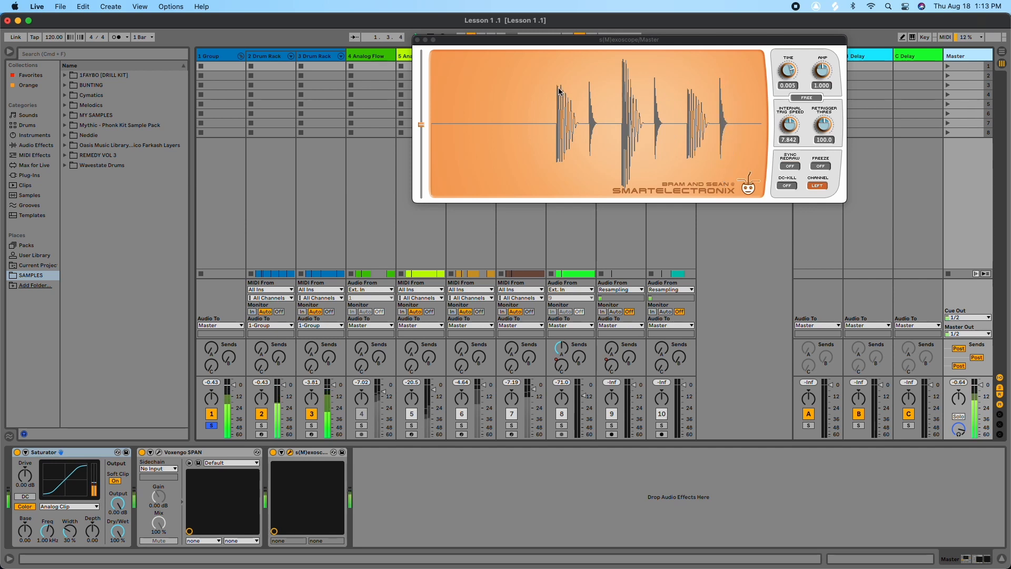
Replay the soloed Group, freeze the scope's waveform, and measure the drum peaks before closing the scope.
key(space)
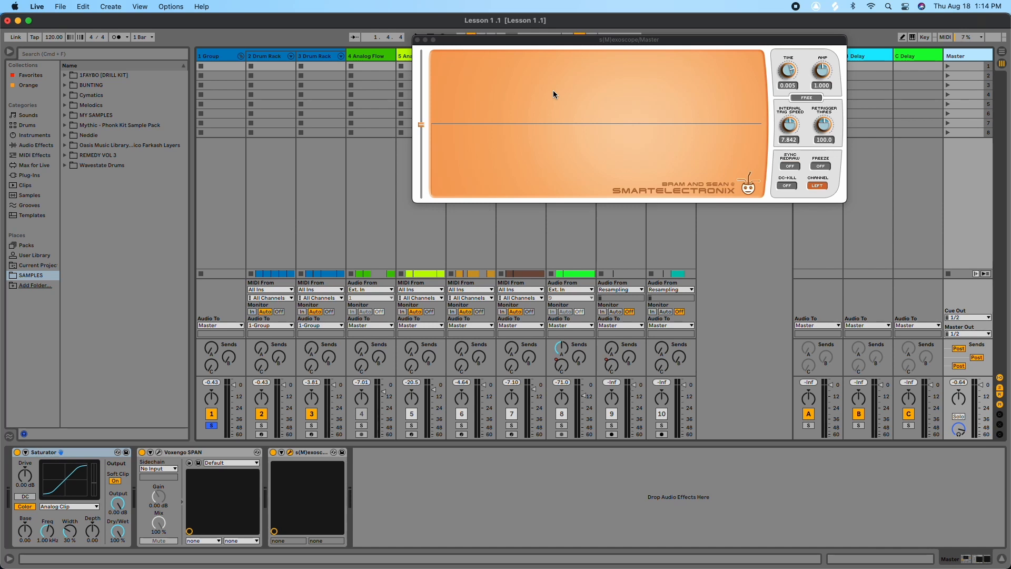
key(space)
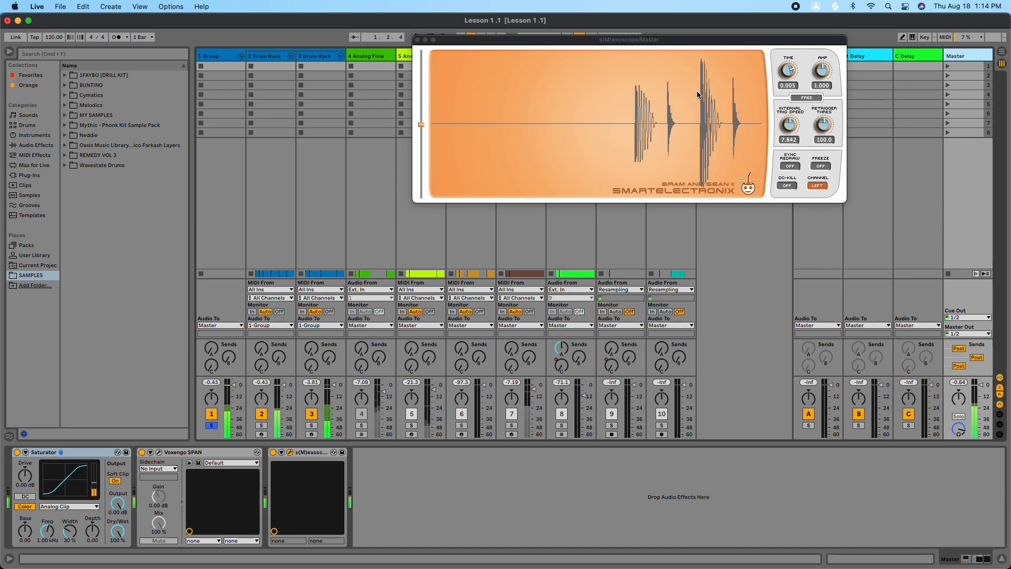
drag(677, 90, 612, 82)
click(821, 166)
drag(438, 83, 541, 86)
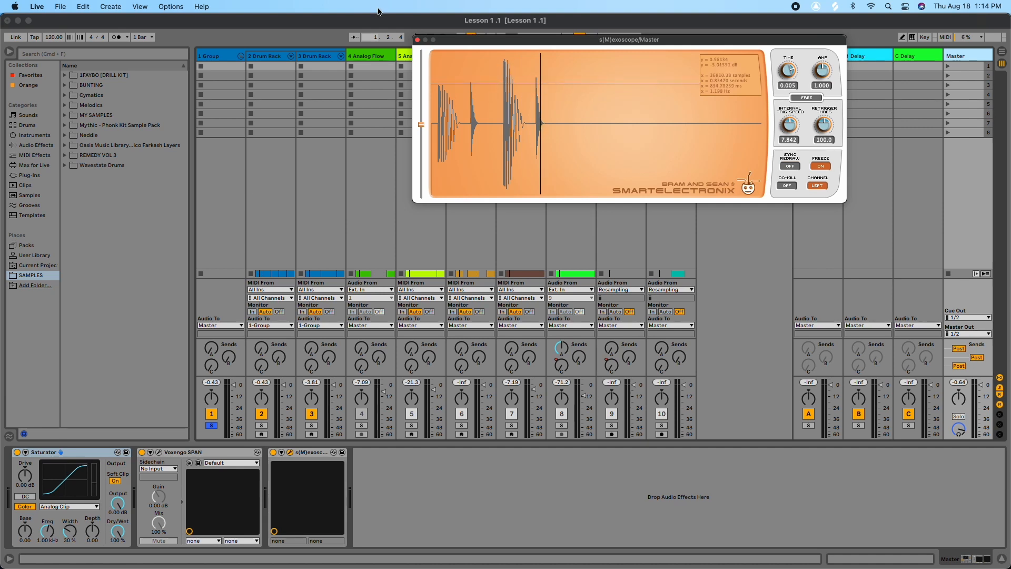
click(417, 39)
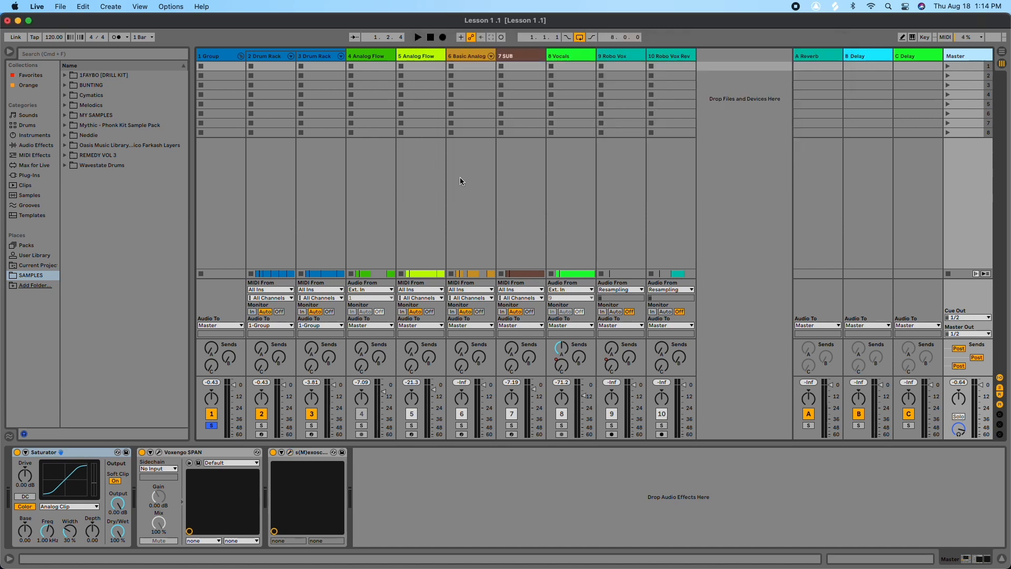
Reopen and unfreeze the scope, try the Group track's volume at 6.0 dB, and restore its original level.
click(290, 452)
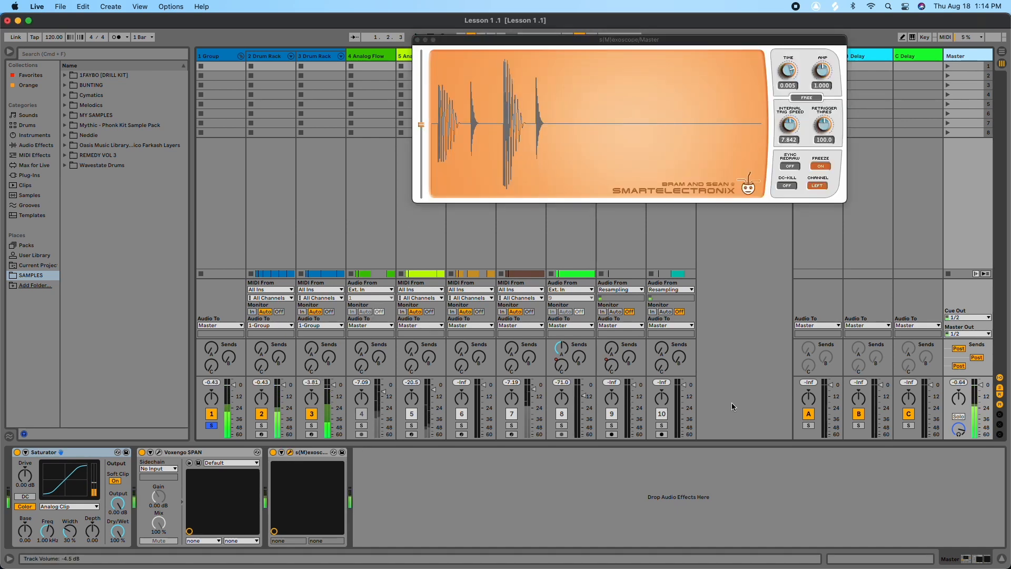
click(820, 166)
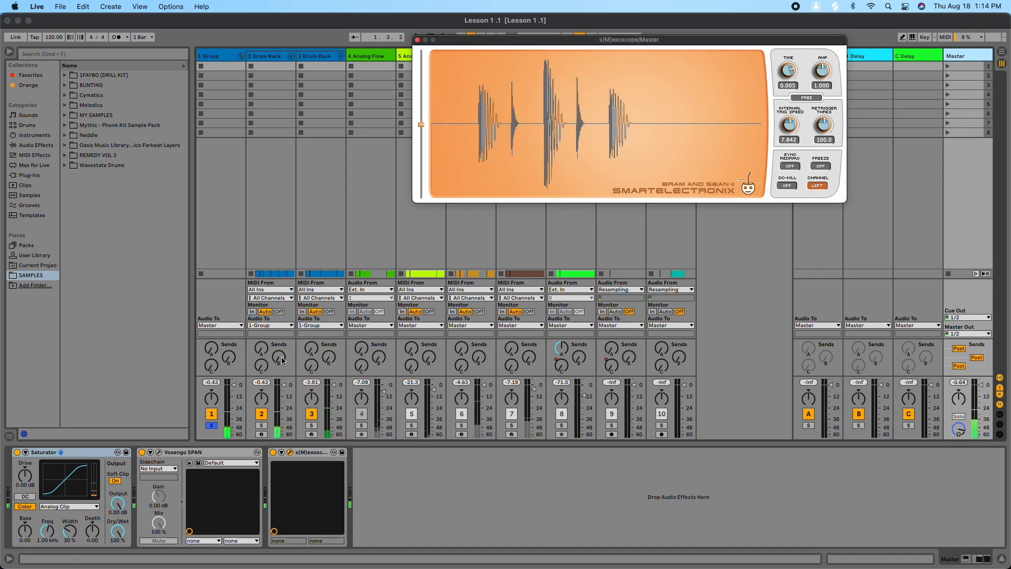
drag(235, 388, 236, 379)
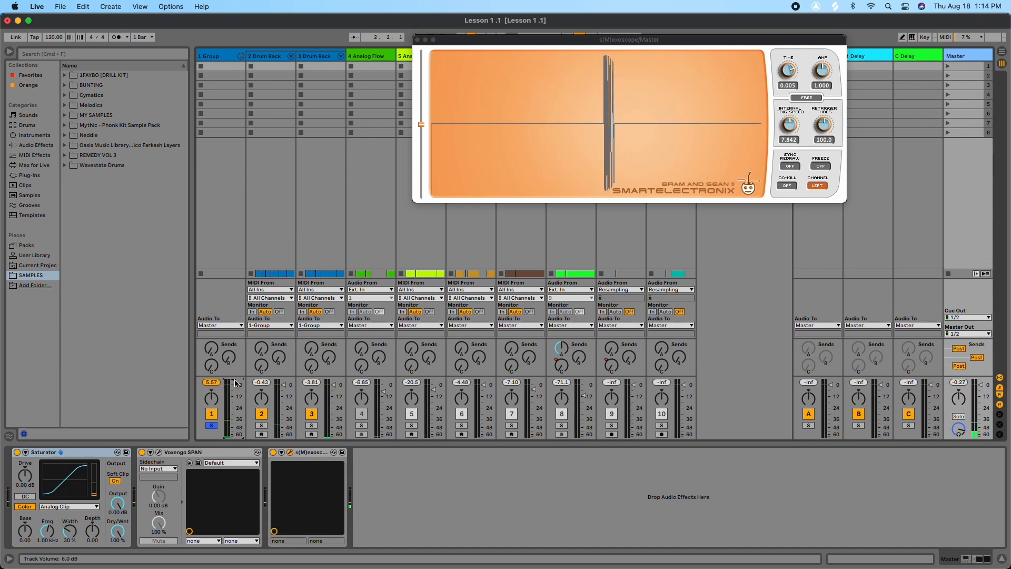
drag(234, 380, 234, 388)
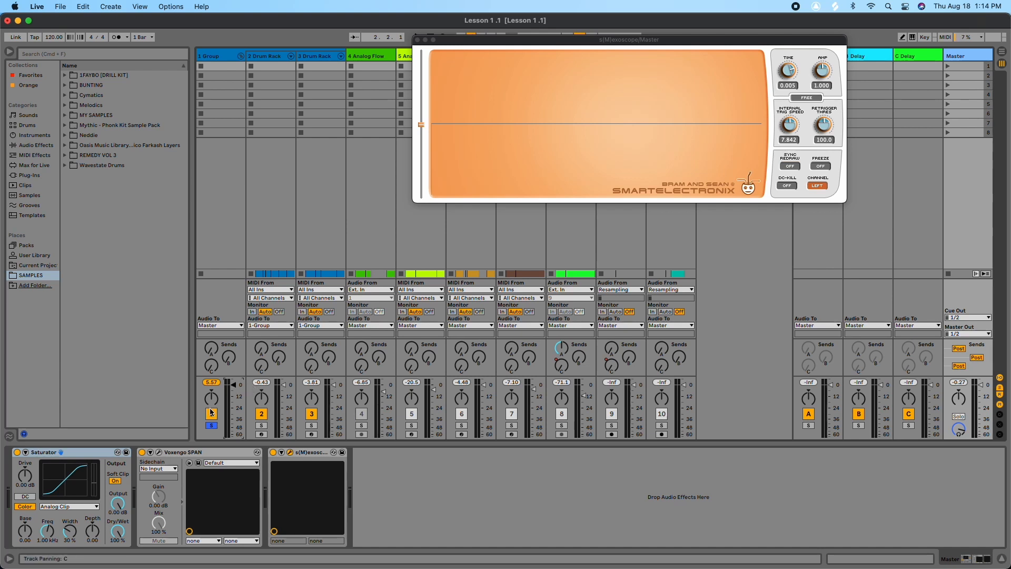
Turn off the Group solo, examine the full mix's waveform on the scope during playback, and close the scope.
click(211, 426)
key(space)
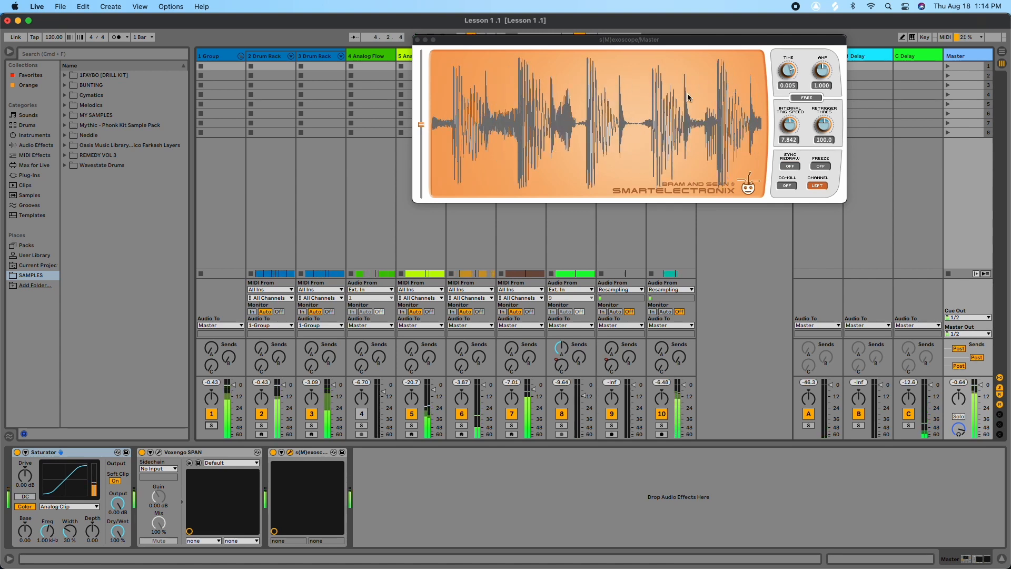
click(417, 39)
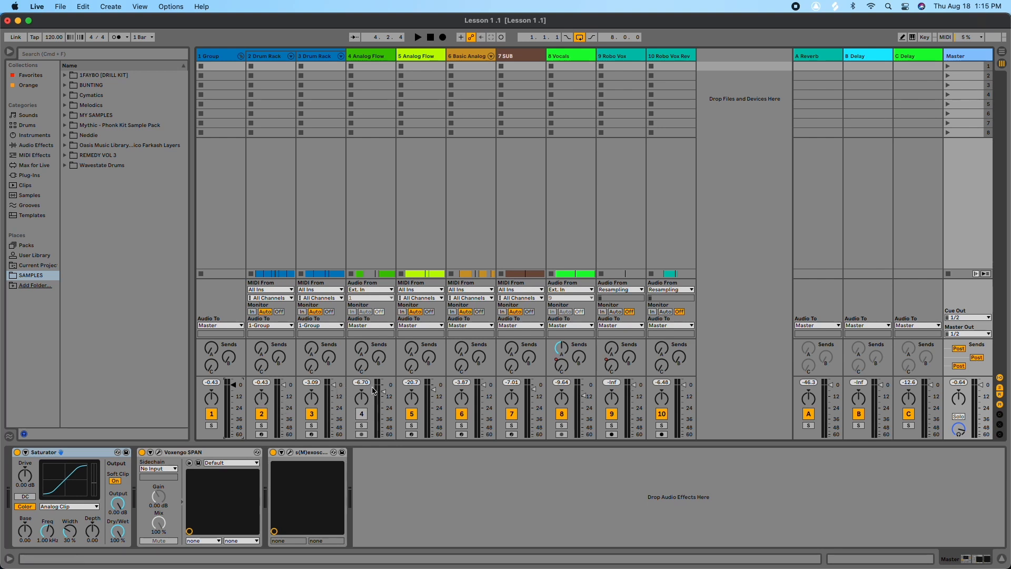
Solo the Basic Analog track and examine its waveform on the Master's scope.
click(461, 425)
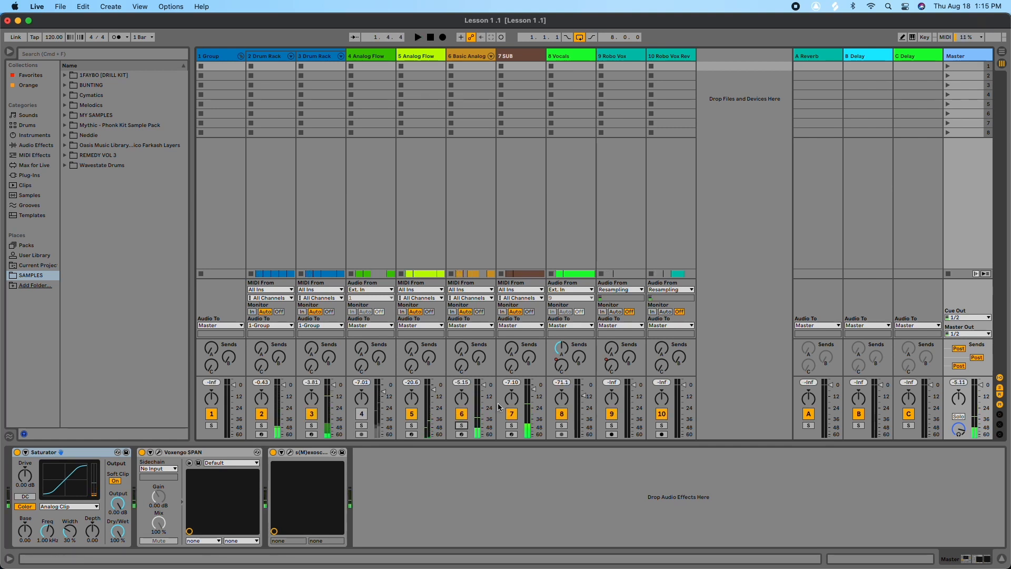
click(290, 452)
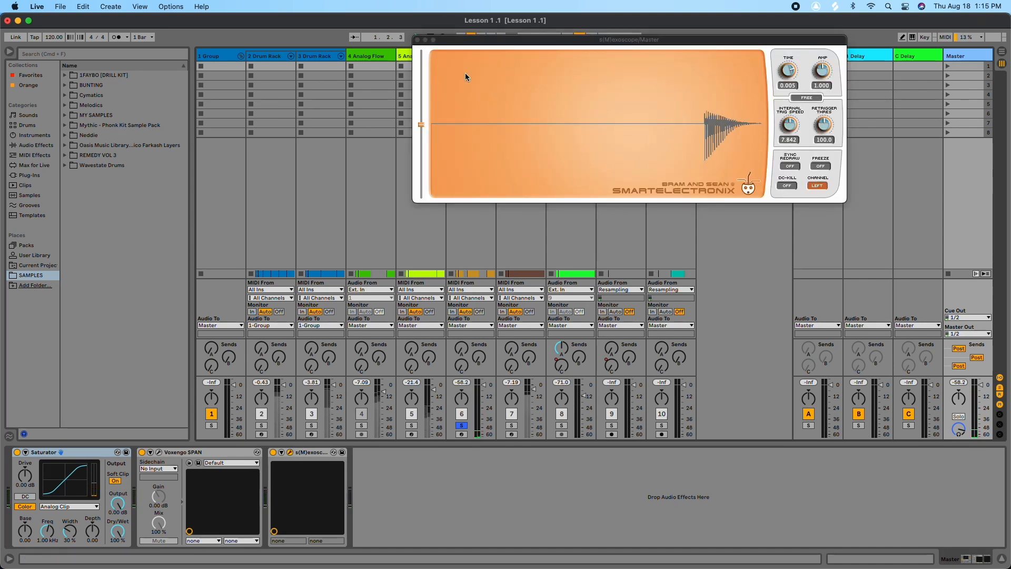
click(417, 40)
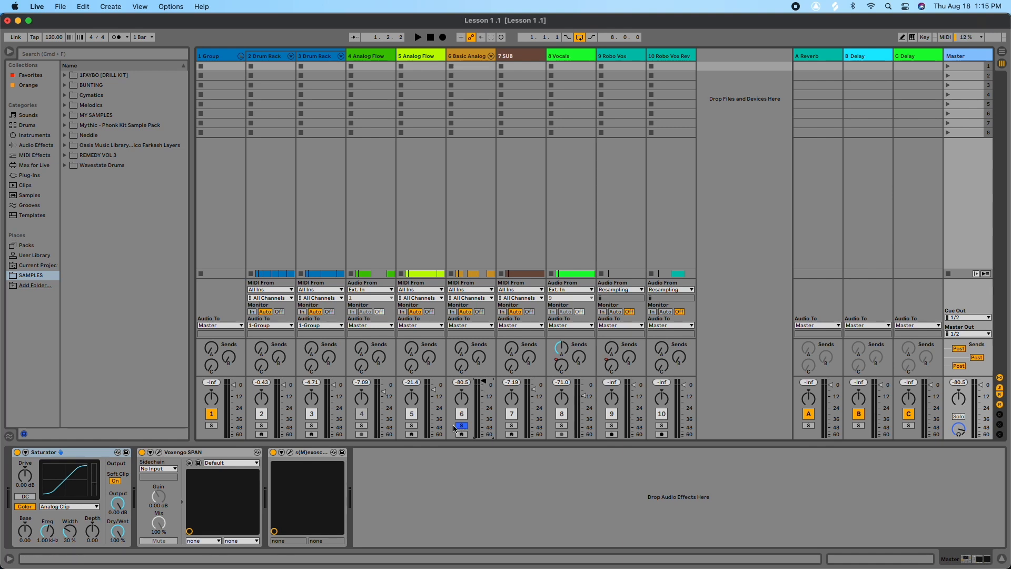
Recheck the soloed Basic Analog waveform on the scope and turn the track's solo off.
click(290, 452)
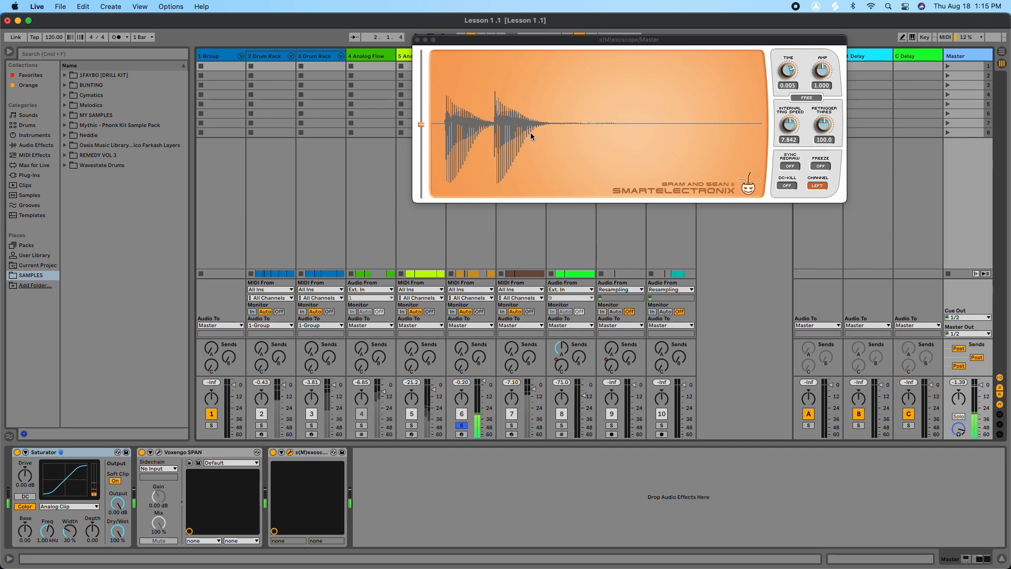
click(417, 41)
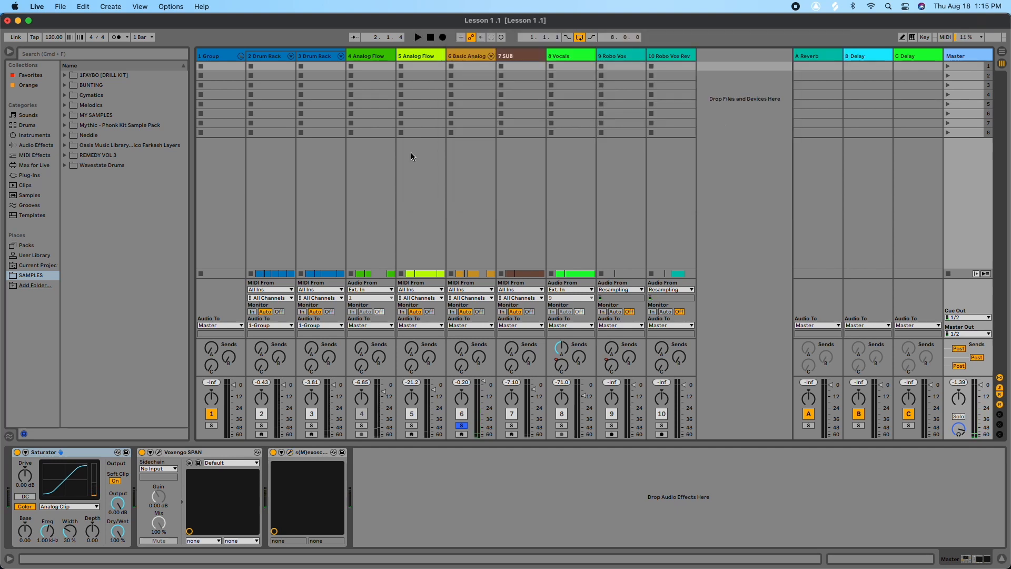
click(462, 425)
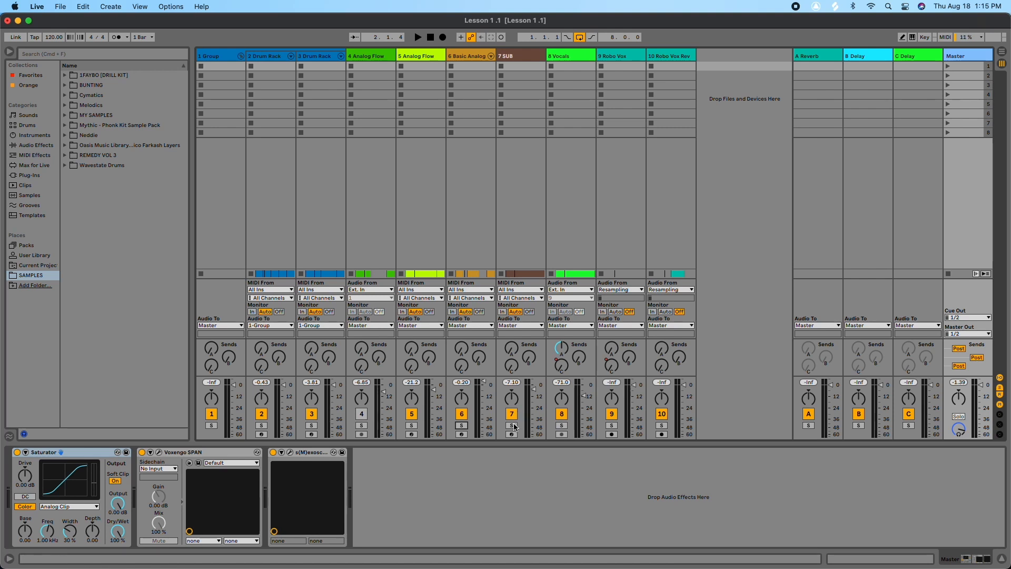
Solo the Group and SUB tracks together and view their combined waveform on the scope.
click(211, 425)
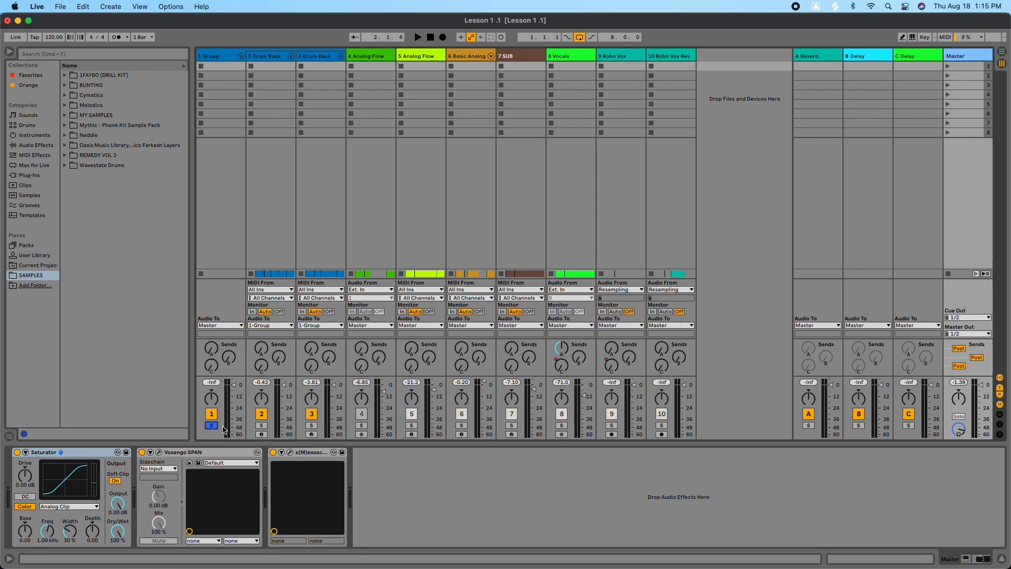
click(511, 425)
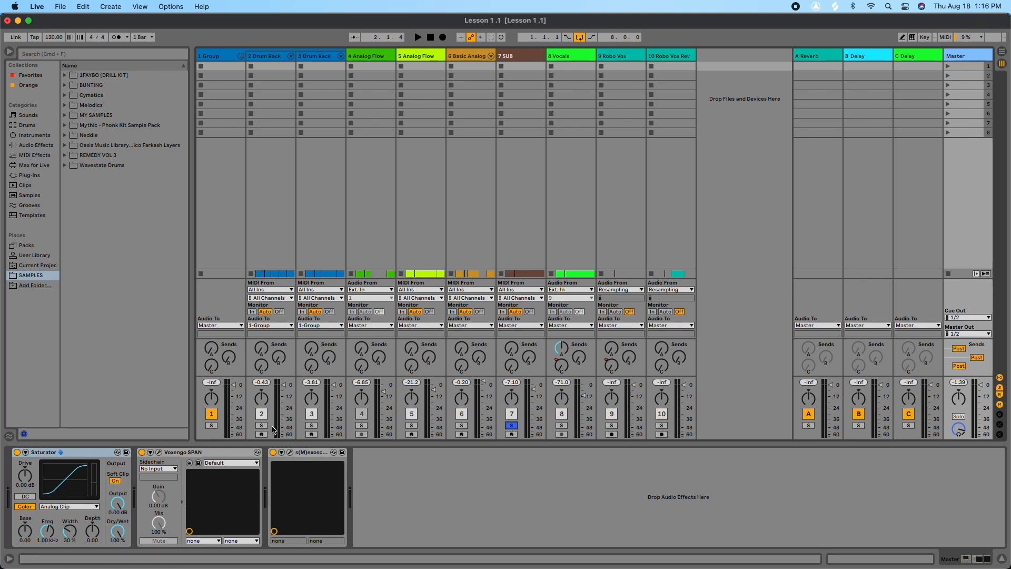
super+click(212, 425)
click(291, 452)
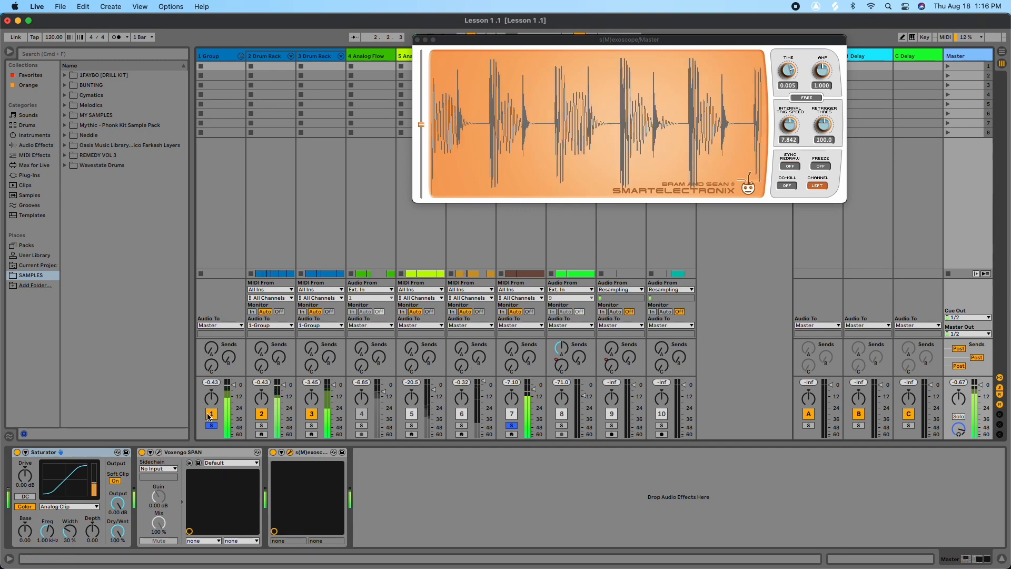
View the SUB track alone on the scope, switch the solo to the Group track, and measure its peak level.
click(511, 425)
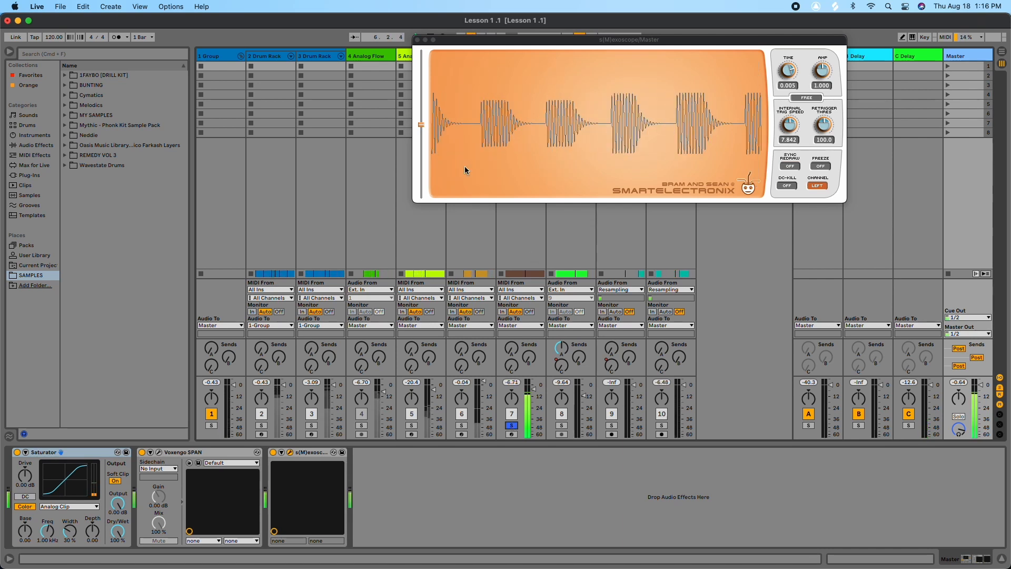
click(211, 425)
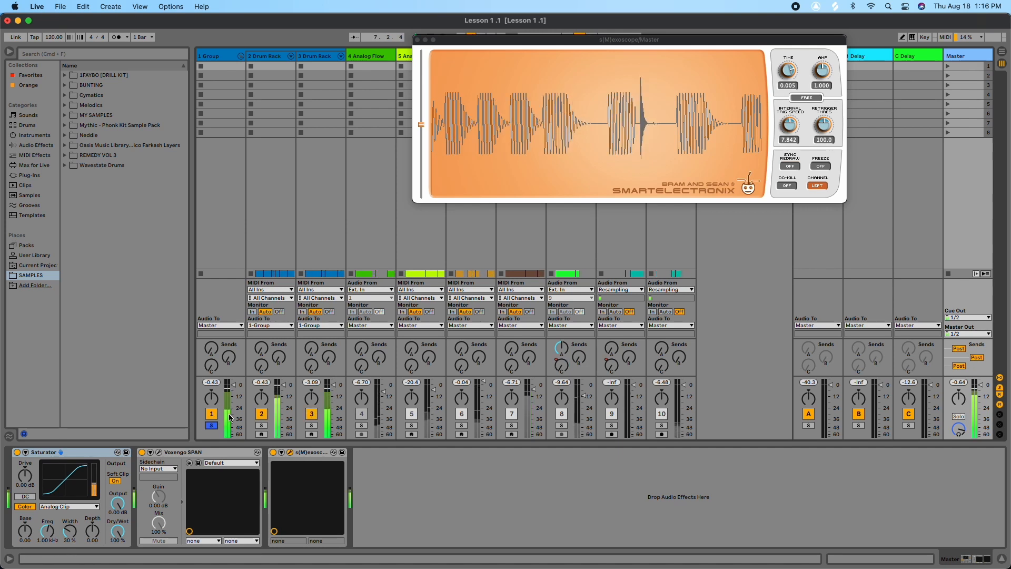
click(625, 79)
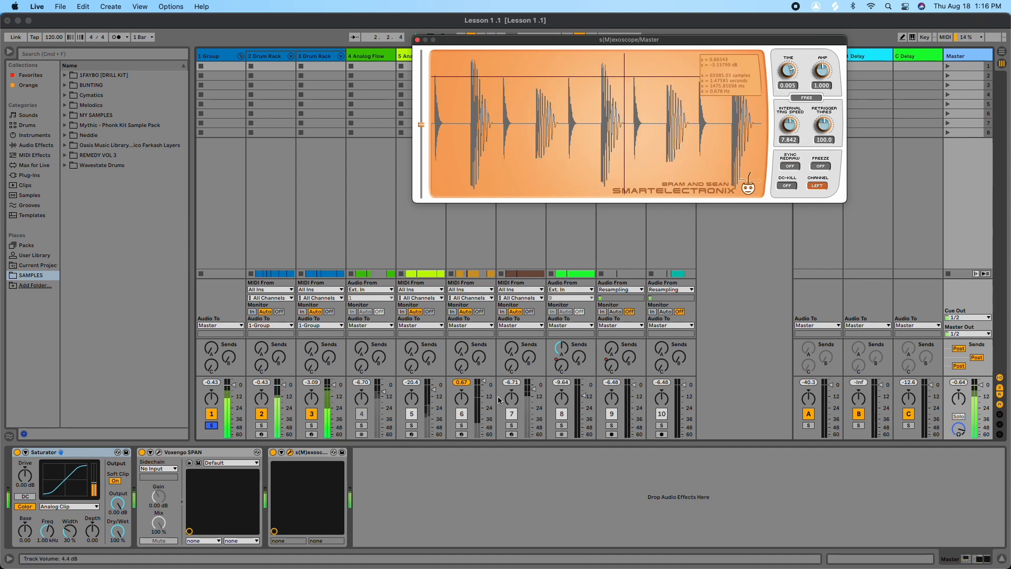
Solo the SUB track and measure its peak level on the scope's waveform.
click(513, 426)
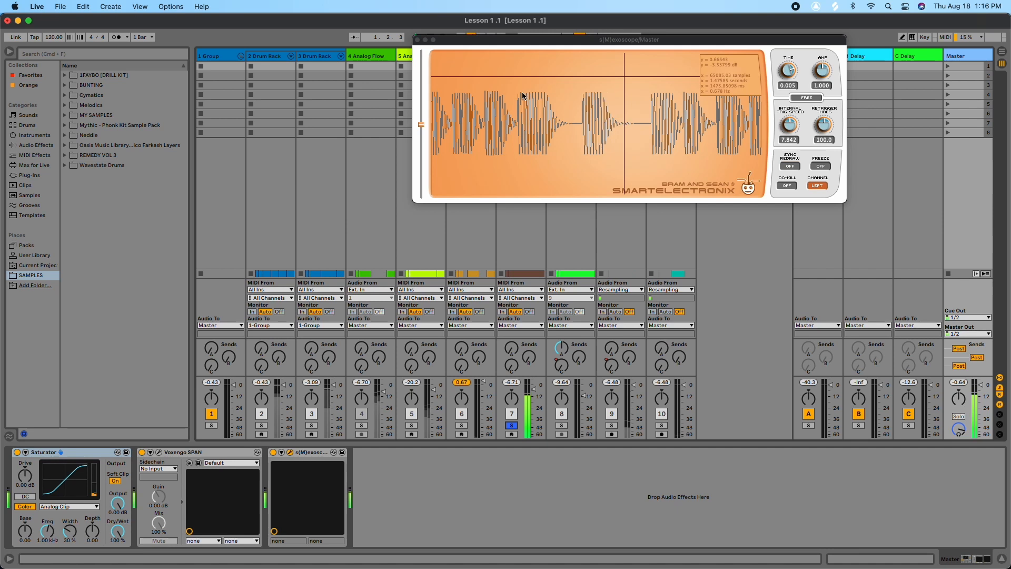
click(475, 93)
drag(475, 93, 511, 92)
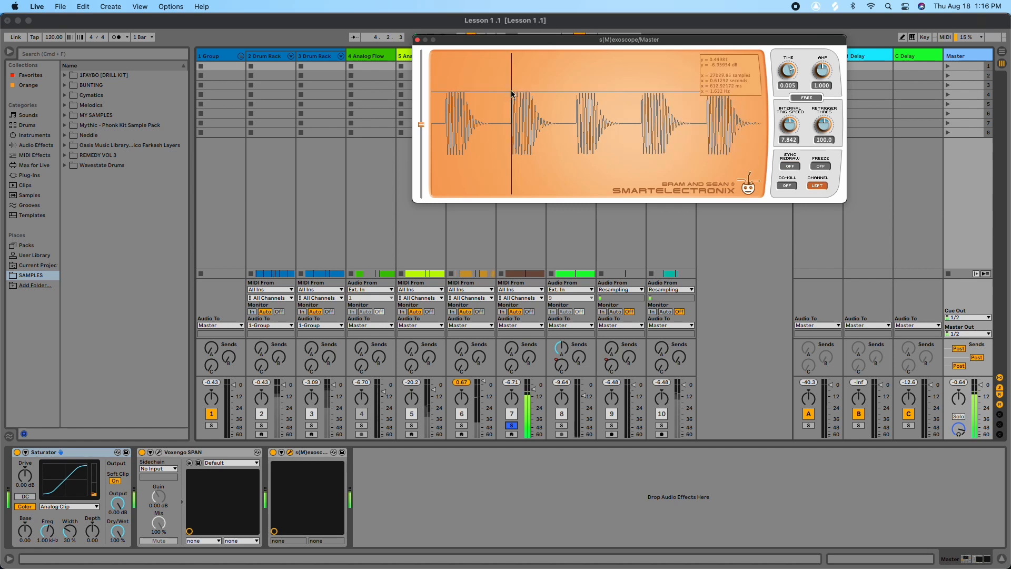
Measure the SUB waveform's peak again, turn the track's solo off and close the oscilloscope window.
click(537, 92)
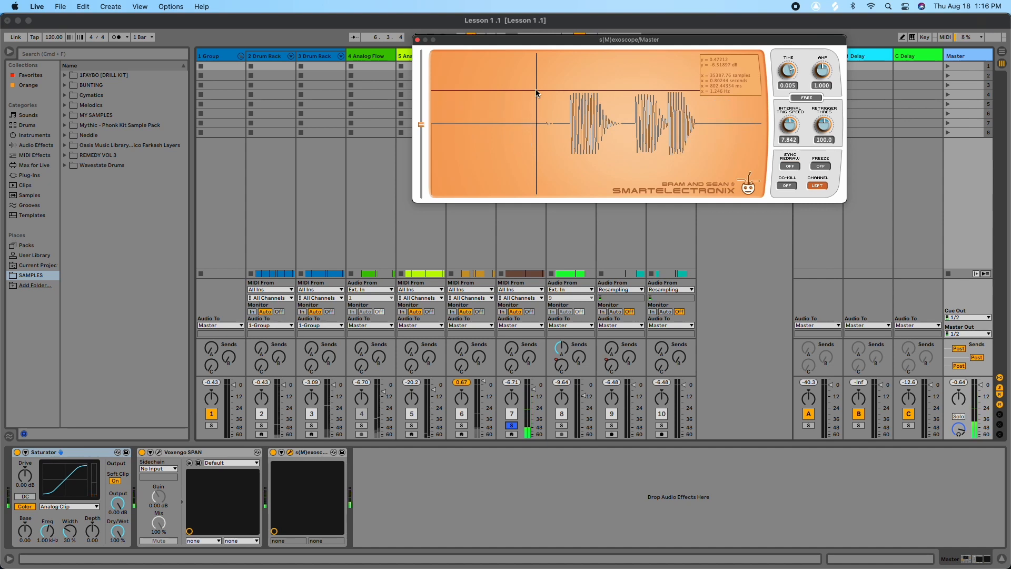
click(513, 426)
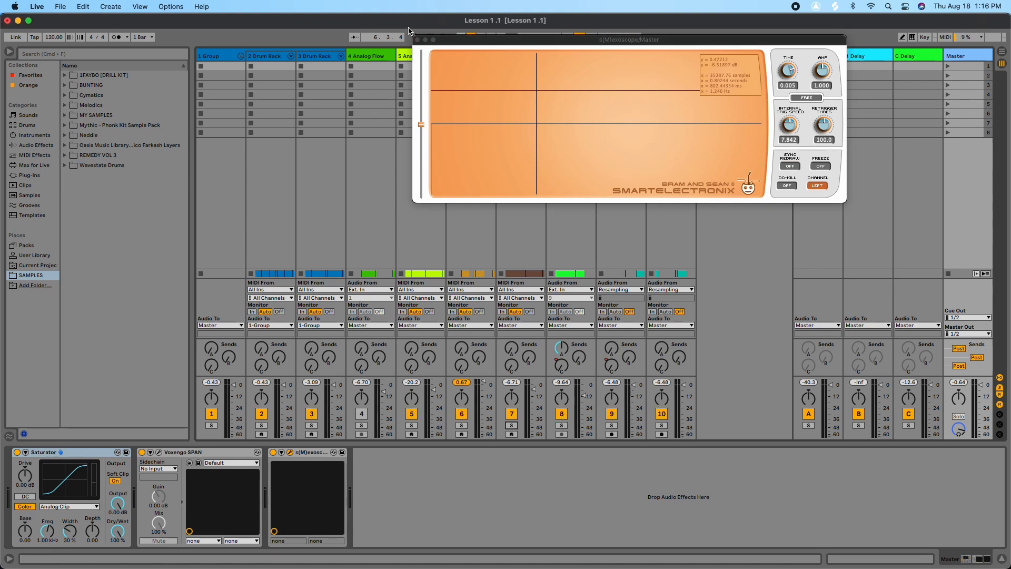
click(417, 40)
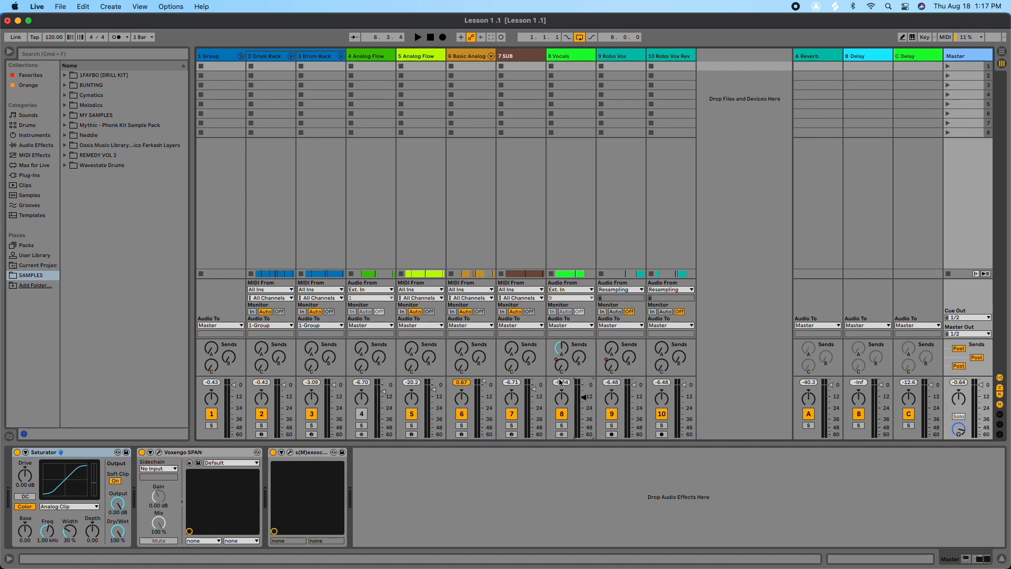
Open the oscilloscope at the end of the Vocals track's device chain and start playback to check the vocal waveform.
click(565, 57)
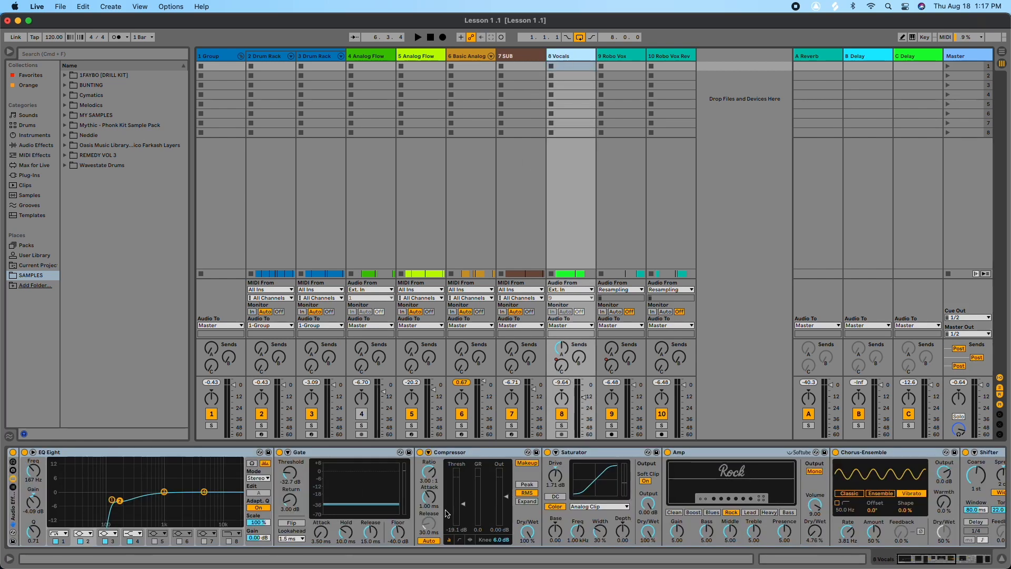
drag(916, 559, 872, 559)
drag(943, 561, 984, 558)
click(879, 453)
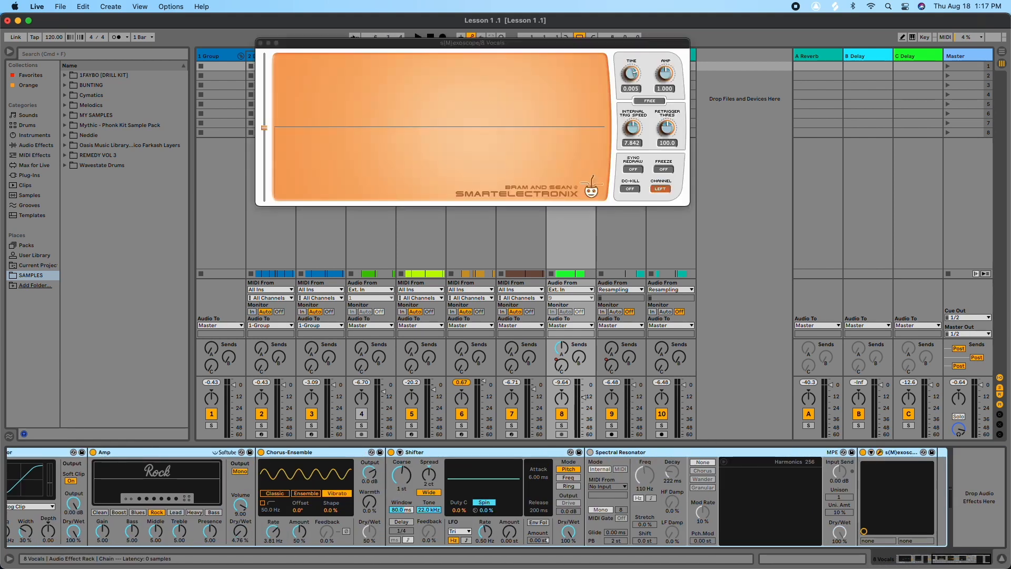
key(space)
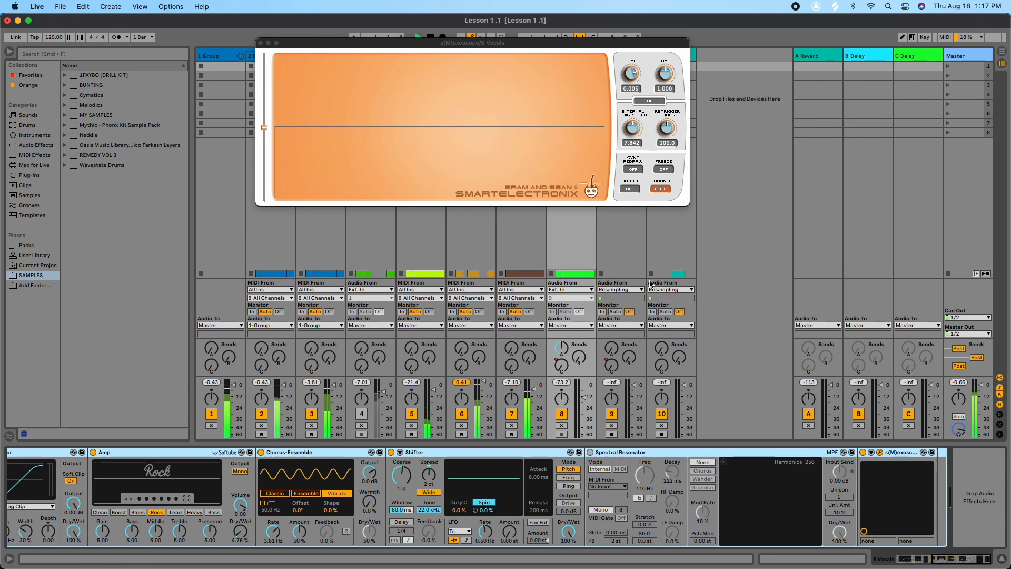
Switch to the Arrangement and select the Robo Vox audio clip at bar 8.
key(Tab)
scroll(428, 259, down, 5)
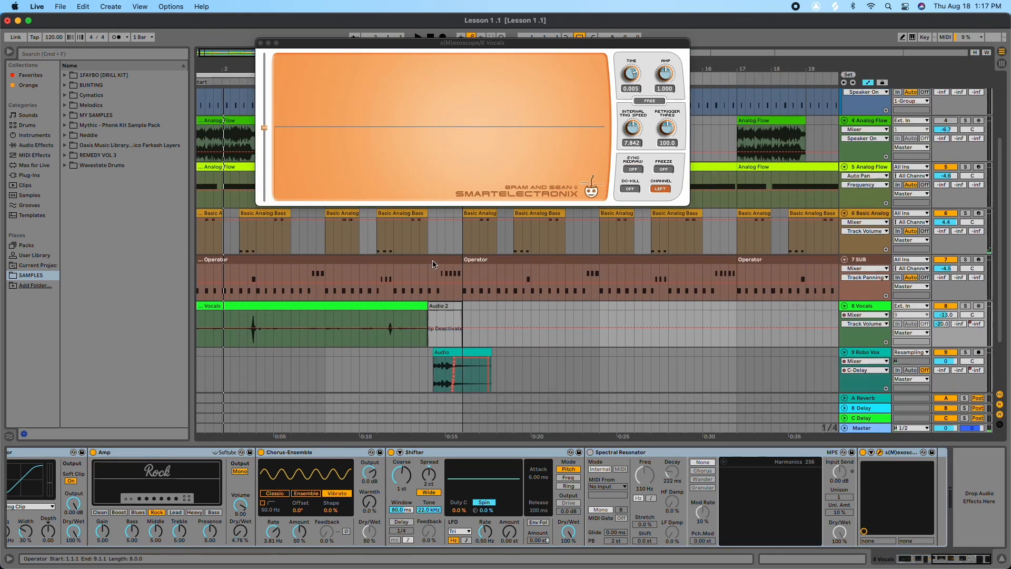
click(442, 323)
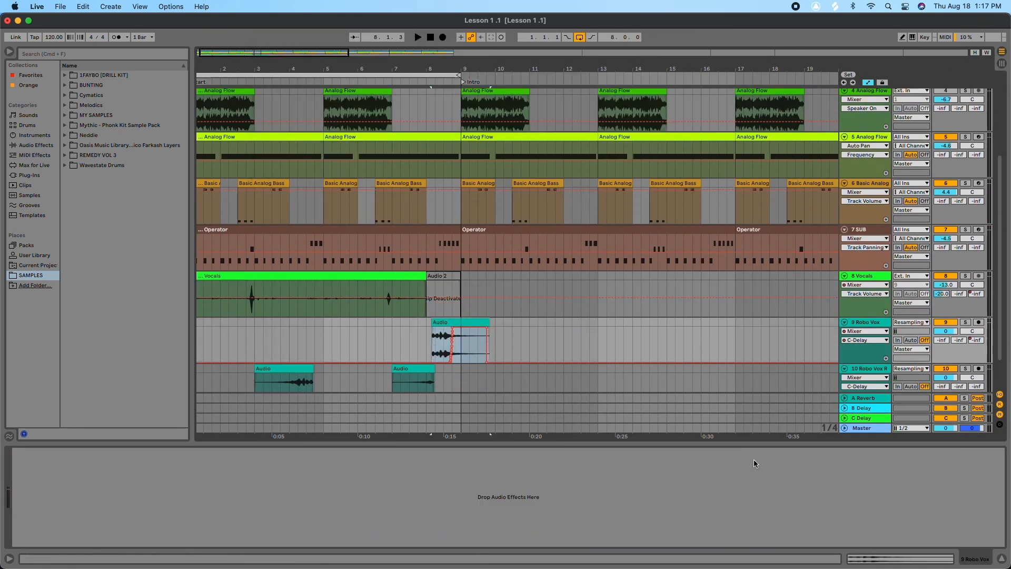
Copy the s(M)exoscope device from the end of the Vocals track's chain onto the Robo Vox track.
click(863, 277)
scroll(850, 292, down, 2)
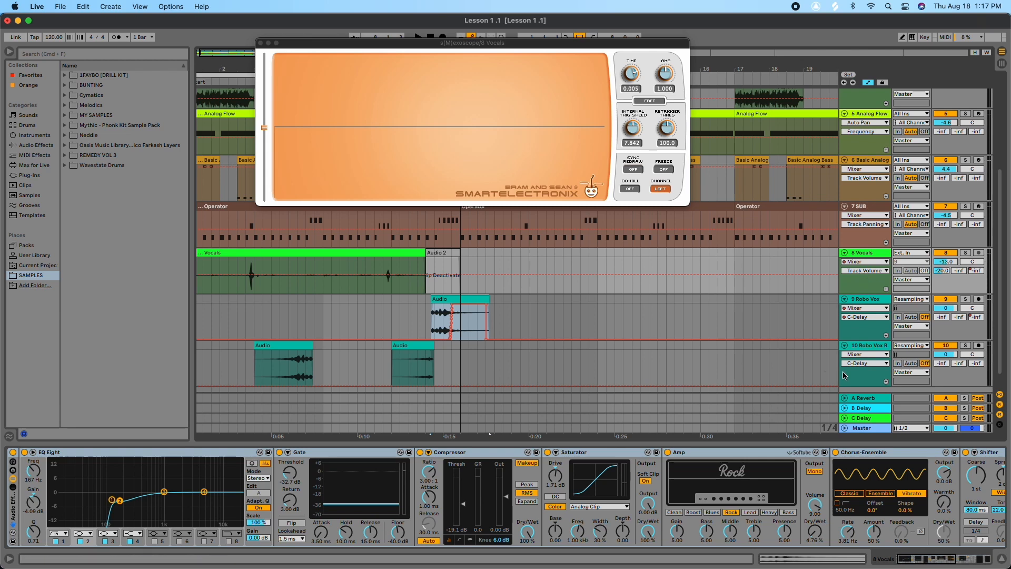
click(941, 563)
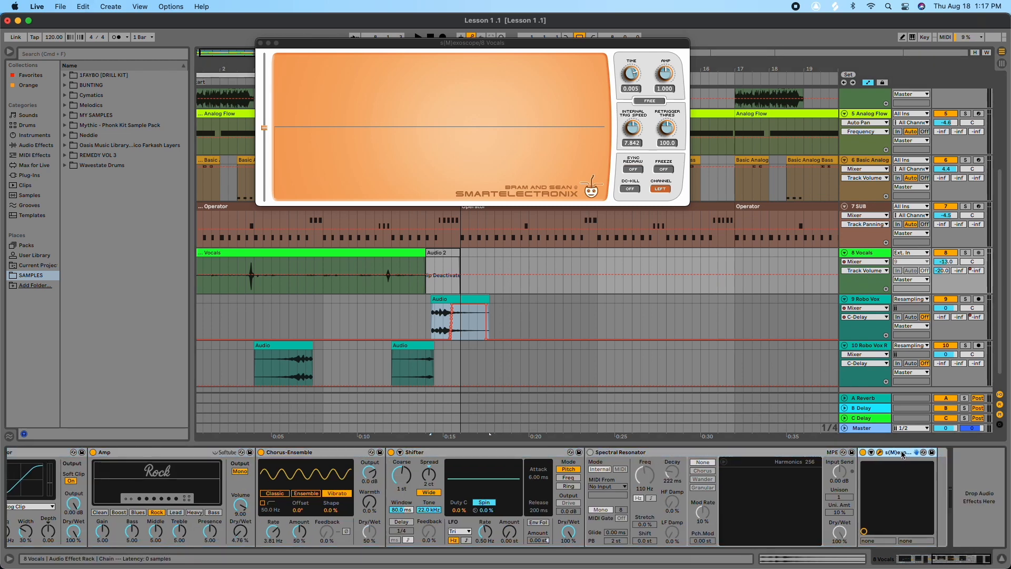
click(870, 300)
key(super+v)
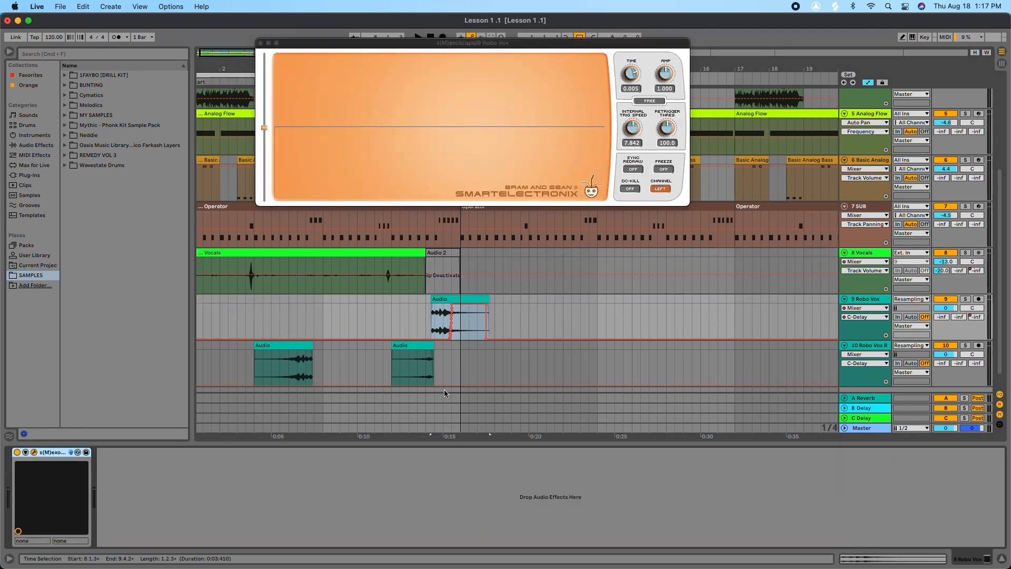
Play the Robo Vox clip, measure its waveform peak on the oscilloscope and close the scope window.
key(space)
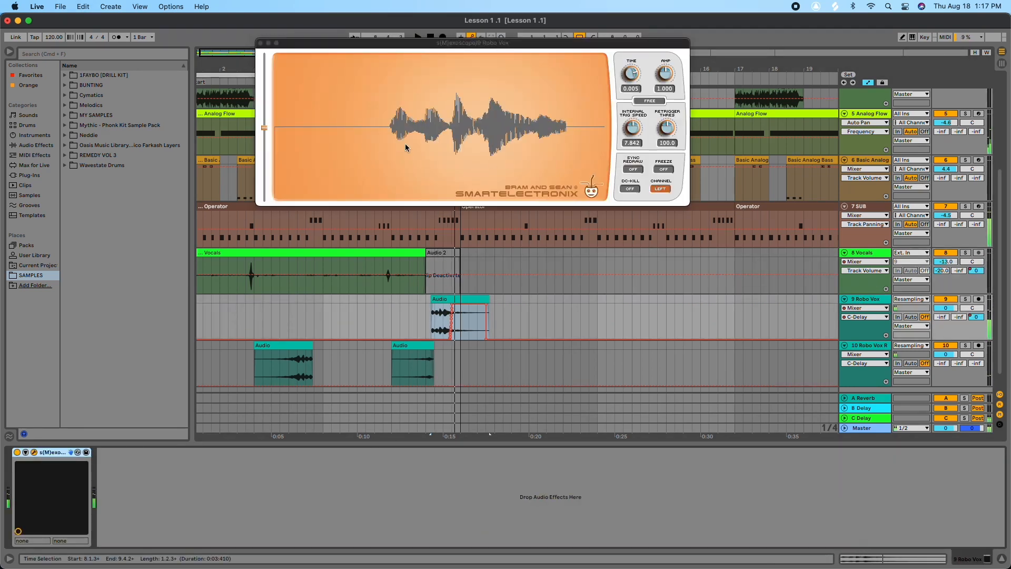
drag(445, 93, 466, 93)
key(space)
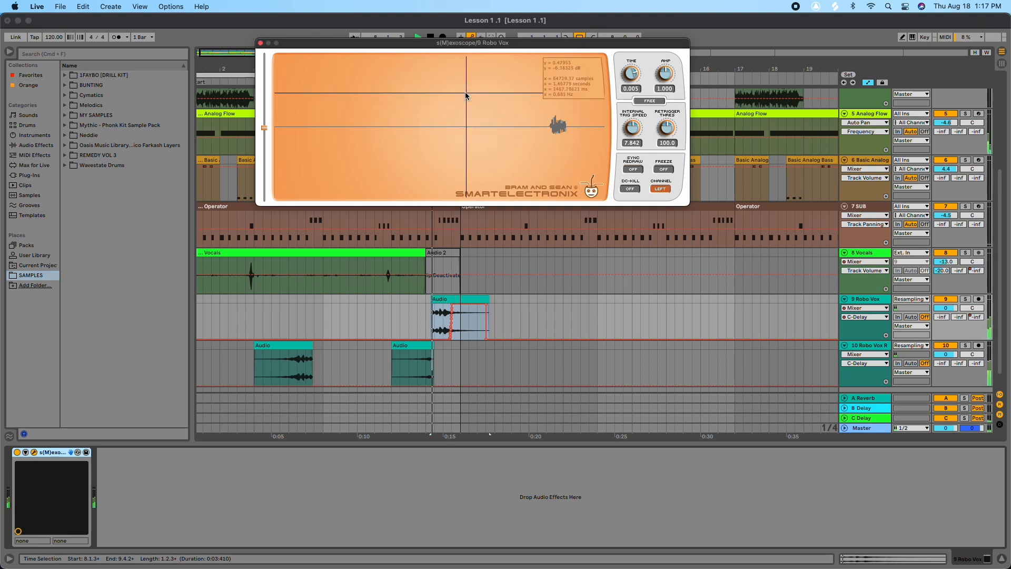
click(261, 42)
Select the Master track and return to the Session mixer to check the Vocals track's volume fader.
key(space)
click(864, 431)
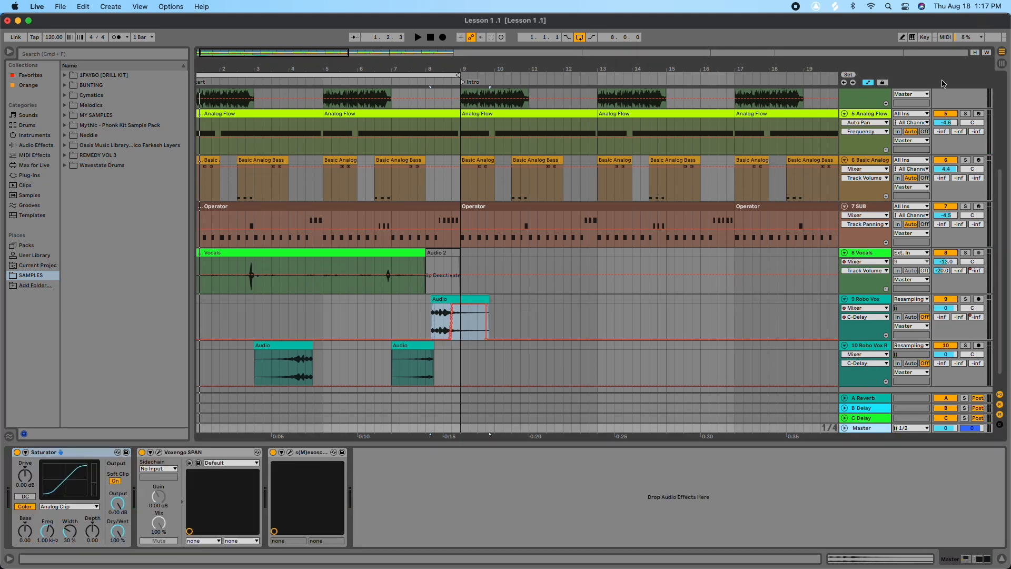
click(1002, 63)
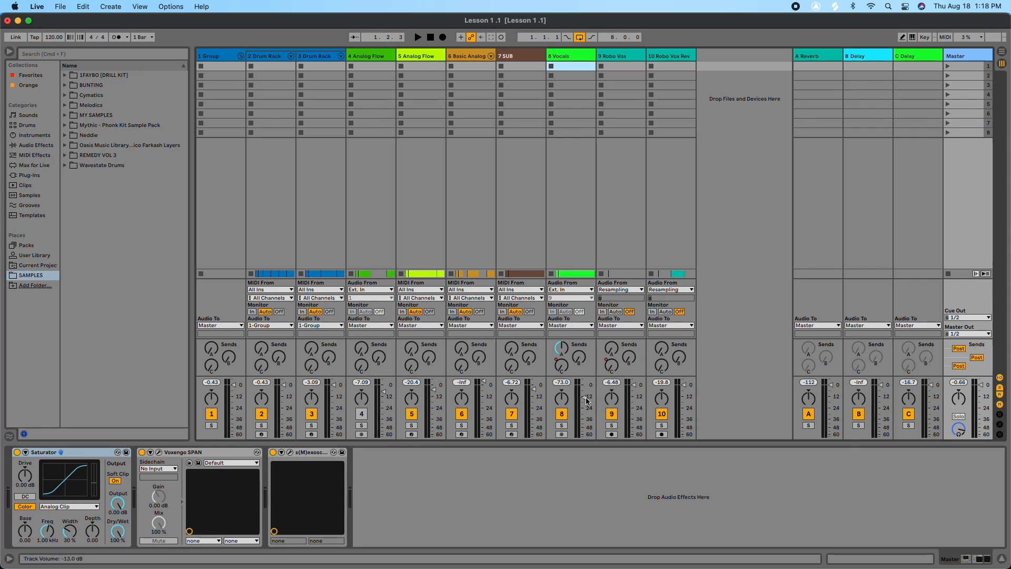
click(584, 398)
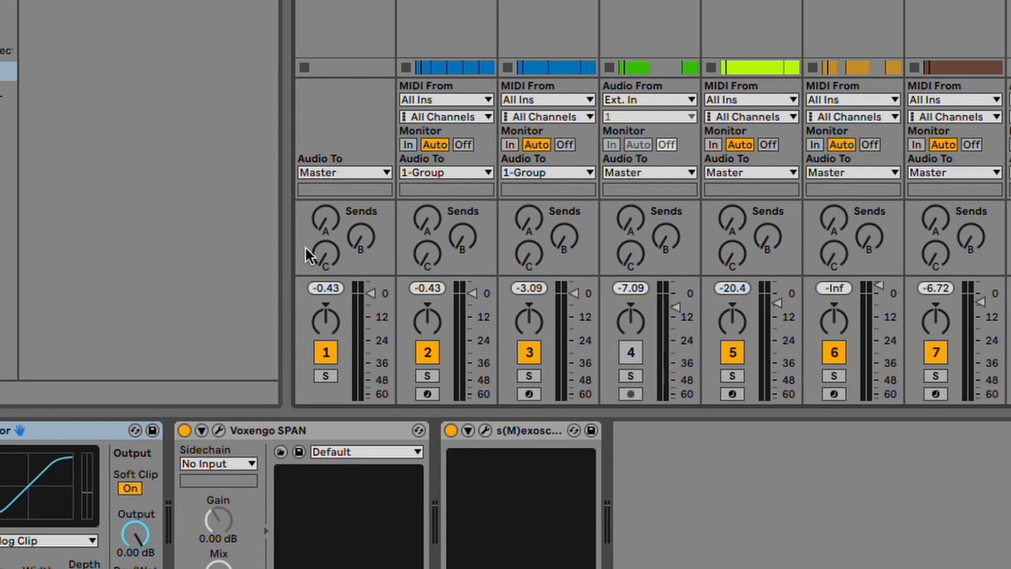
Solo the Group track, sweep its pan left and back during playback, and turn the solo off.
click(325, 376)
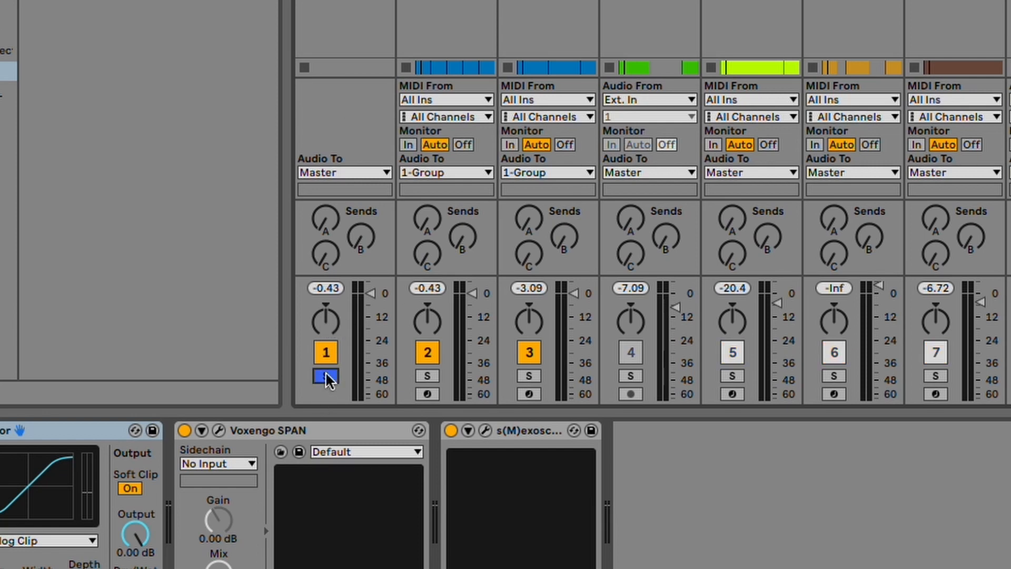
drag(329, 323, 328, 337)
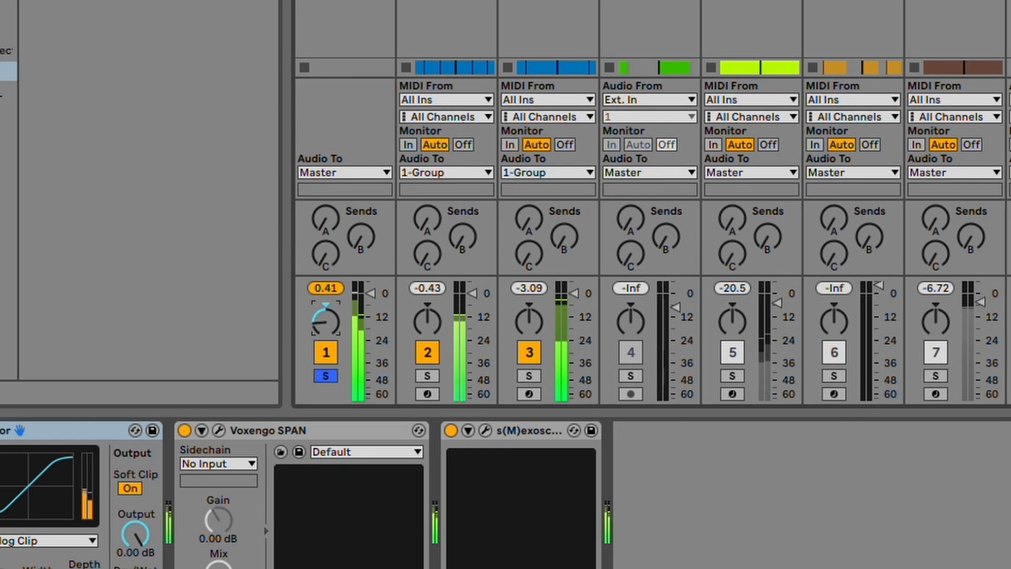
drag(326, 322, 325, 302)
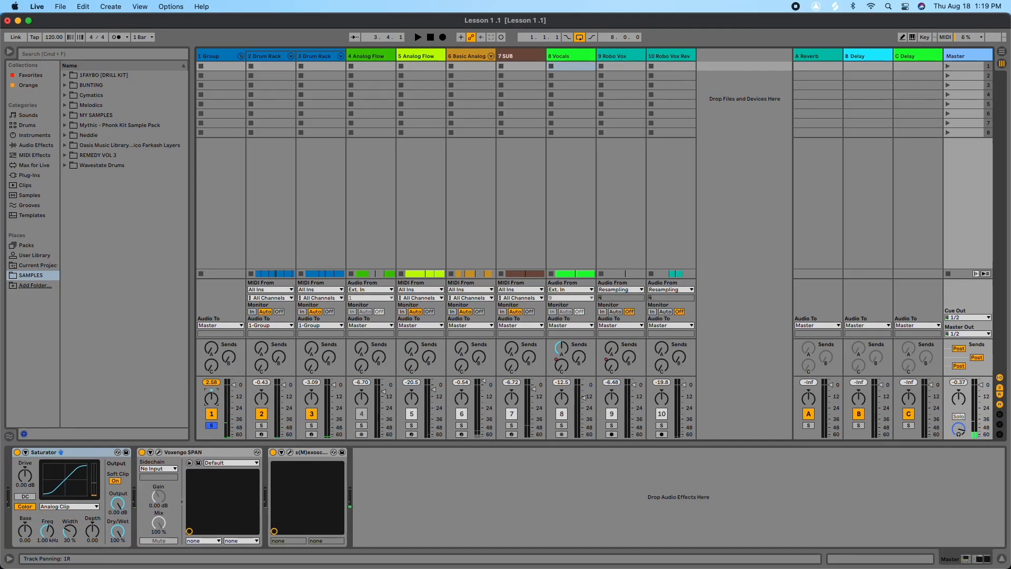
click(211, 425)
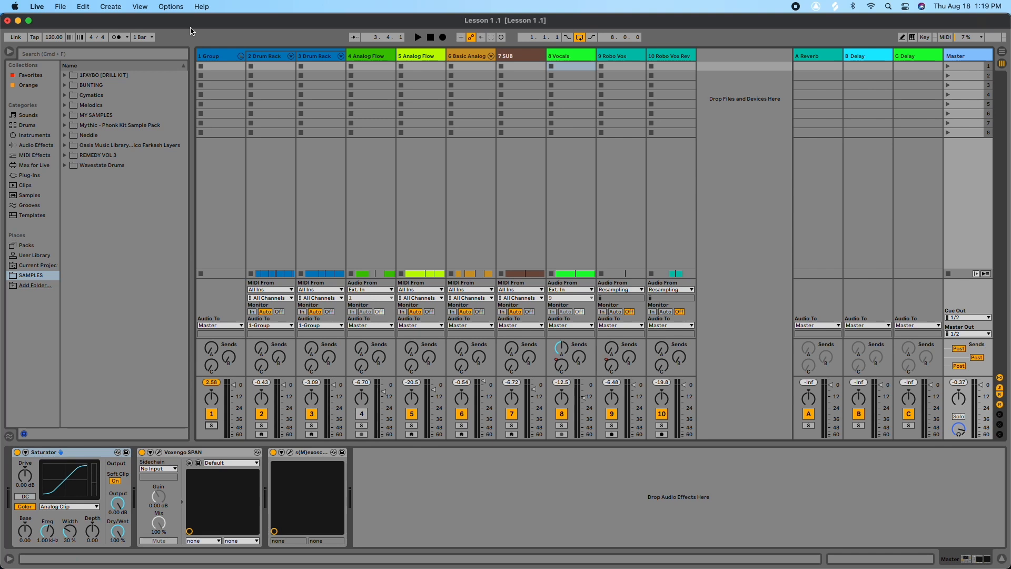
Rename the Group track DRUMS, the first Drum Rack KICK SNARE and the second Drum Rack HATS.
click(212, 56)
key(super+r)
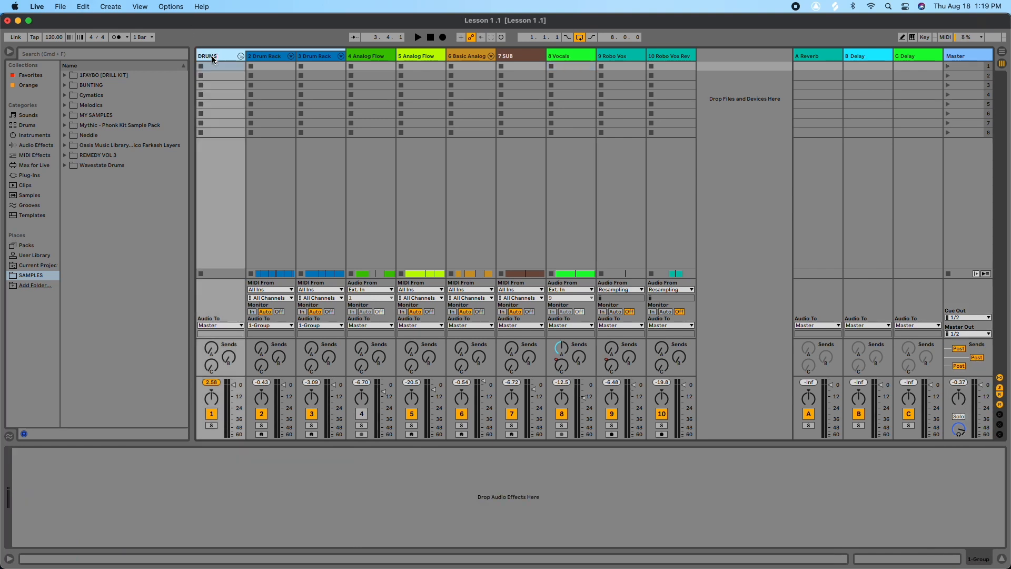
click(267, 57)
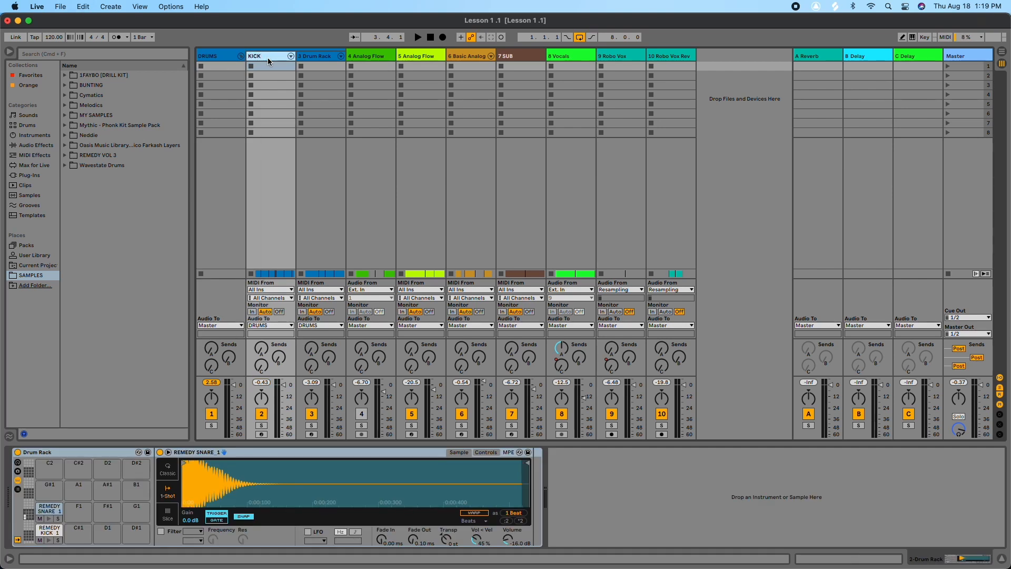
click(313, 55)
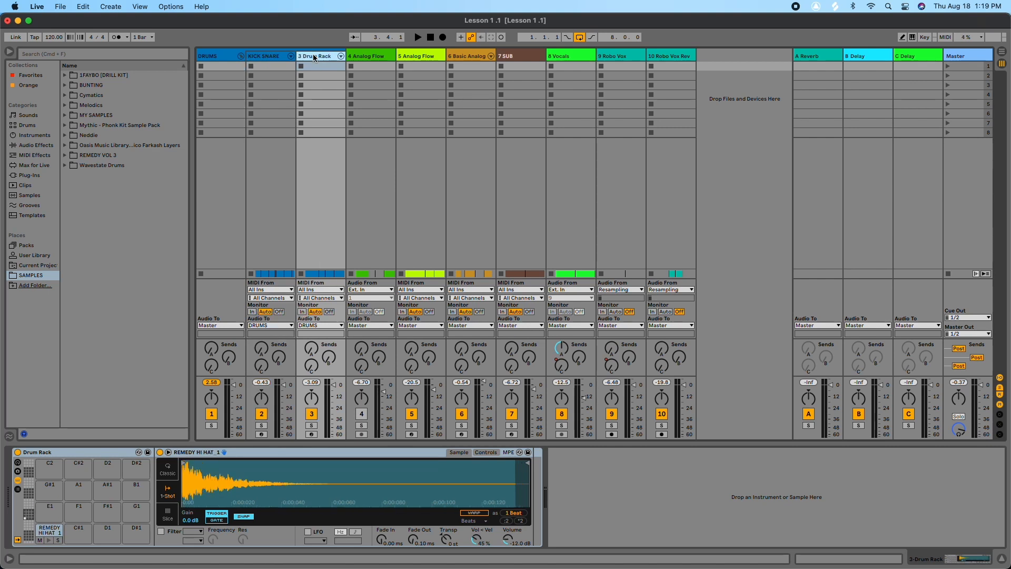
text(HATS)
key(Return)
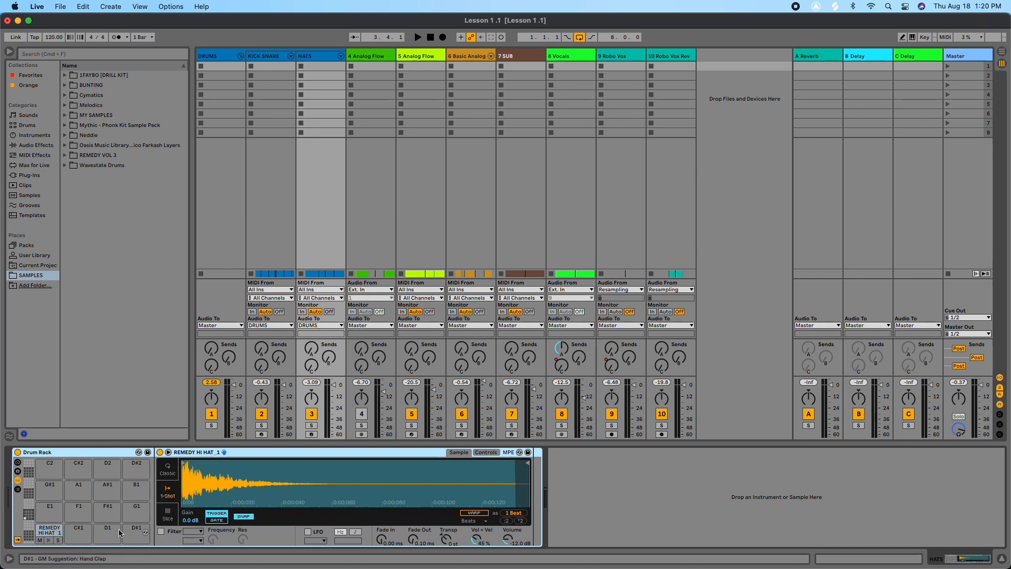
Play the song and pan the HATS track to 12L.
key(space)
drag(314, 399, 315, 411)
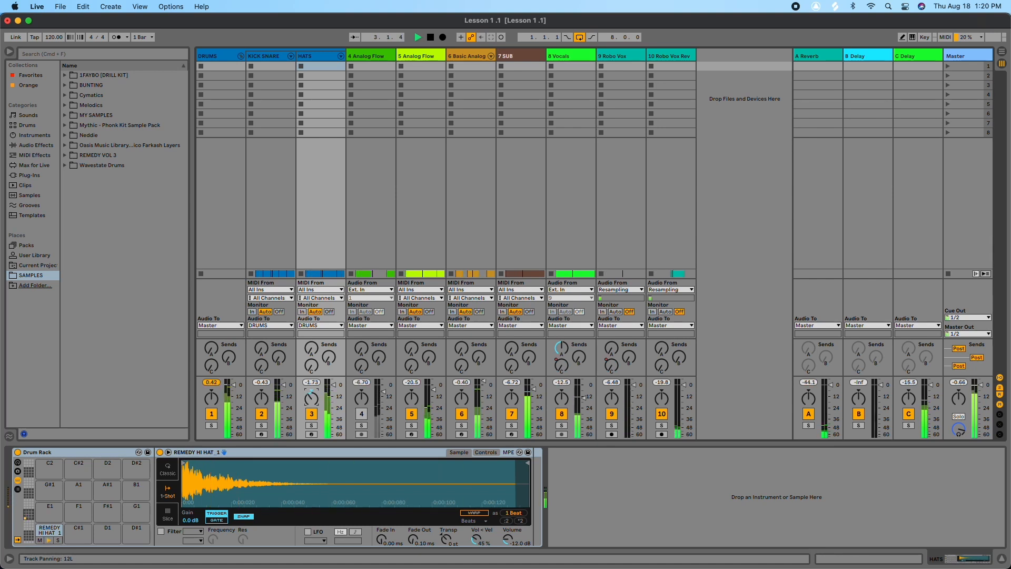
key(space)
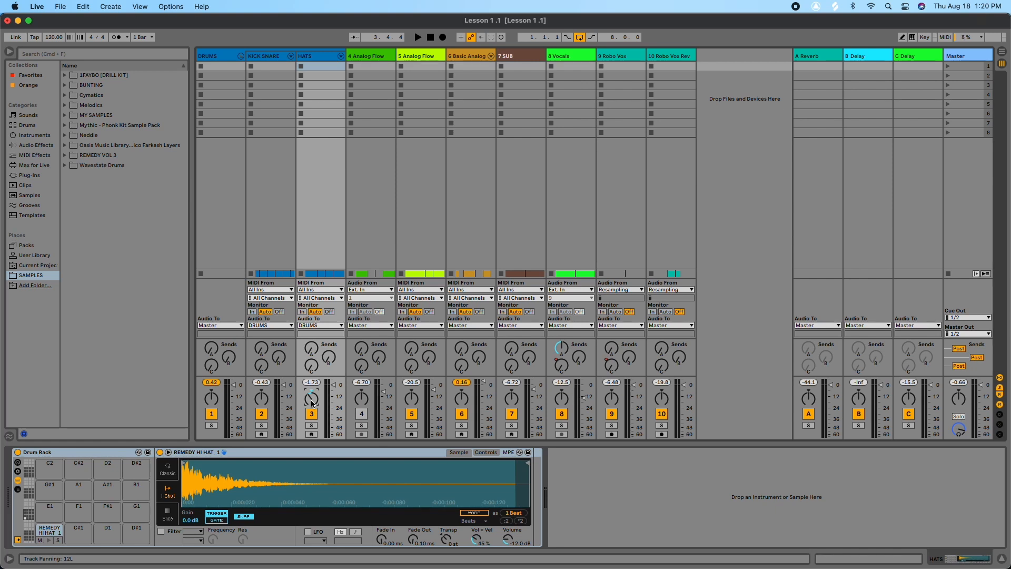
Compare different pan positions of the HATS track during playback and settle on one left of centre.
drag(312, 403, 311, 396)
key(space)
drag(310, 402, 311, 409)
key(space)
click(311, 400)
drag(312, 403, 312, 403)
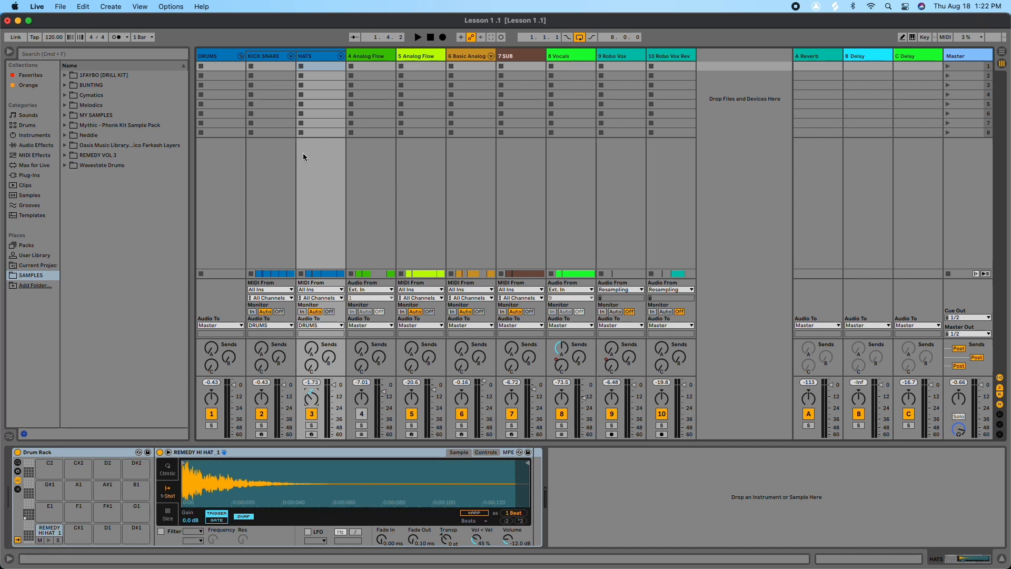
Solo track 5 Analog Flow, listen to its Auto Pan effect during playback and turn the solo off.
click(423, 56)
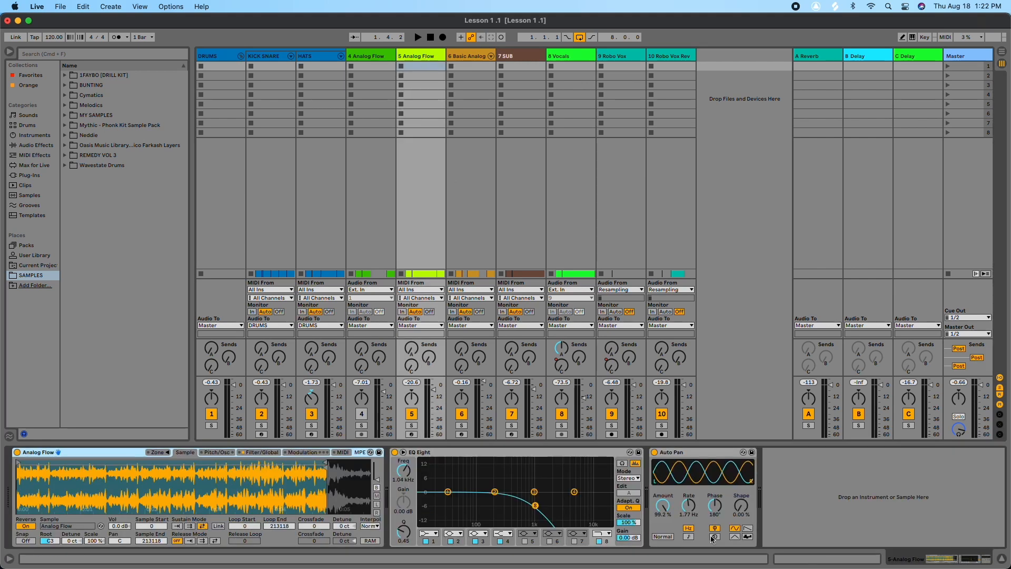
click(412, 425)
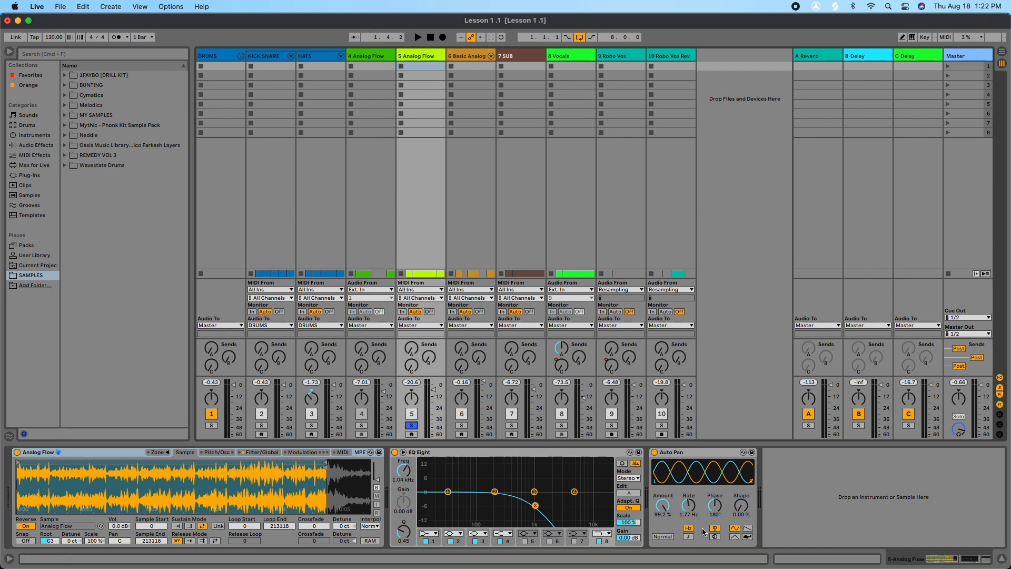
key(space)
click(412, 425)
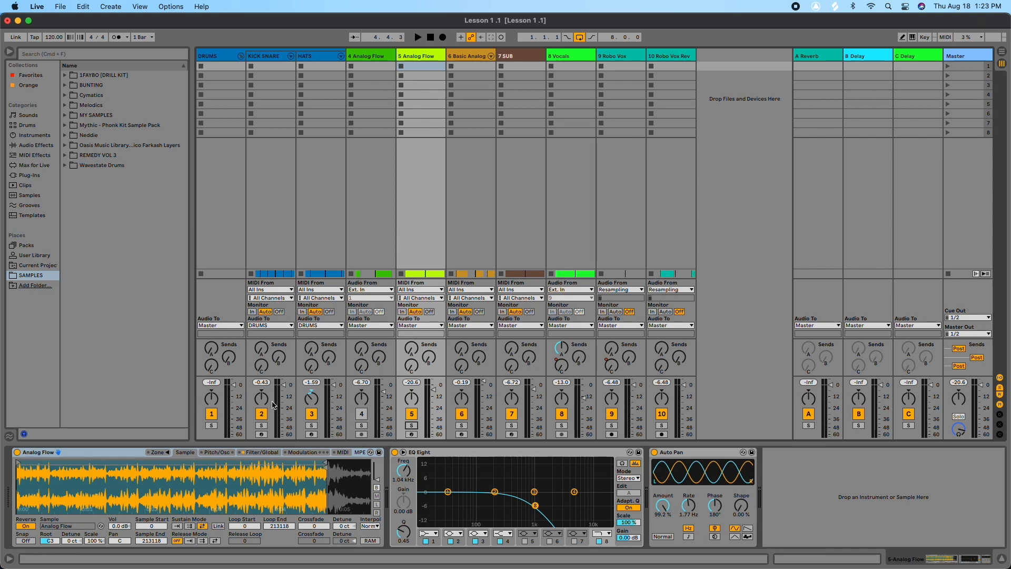
Solo the KICK SNARE and track 5 Analog Flow together, listen to the combination and clear the solos.
click(212, 425)
click(262, 425)
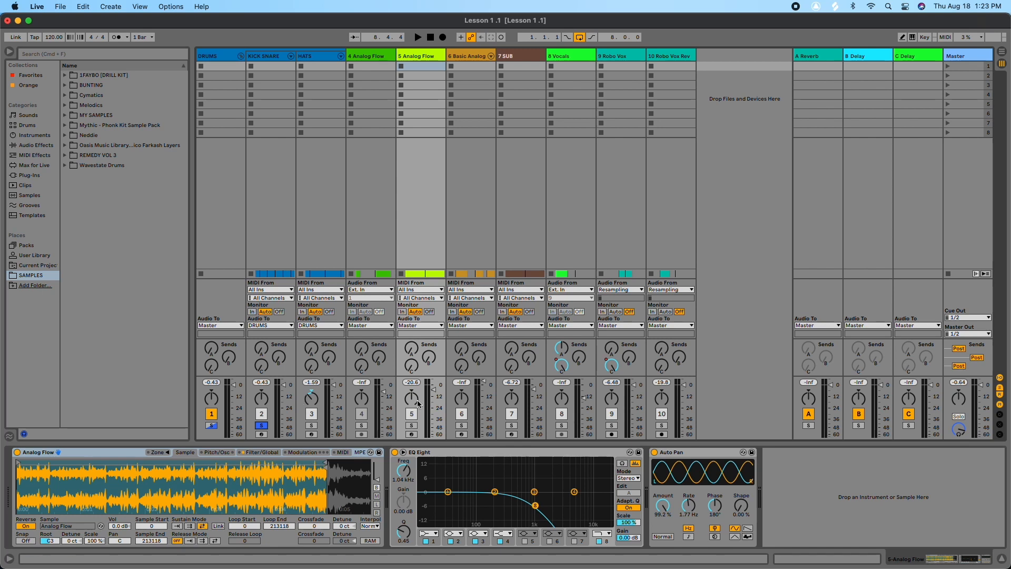
click(413, 426)
key(space)
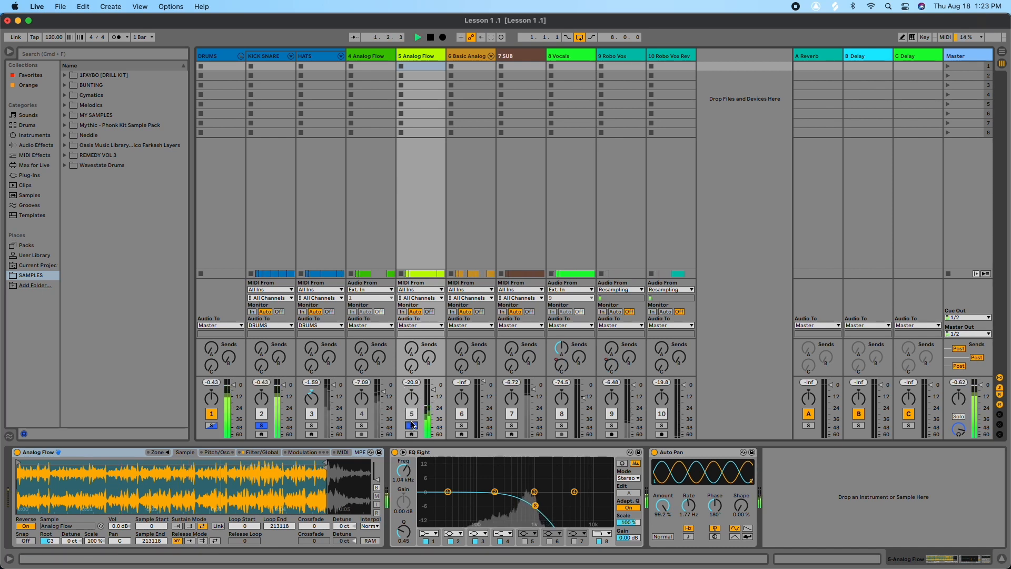
click(411, 426)
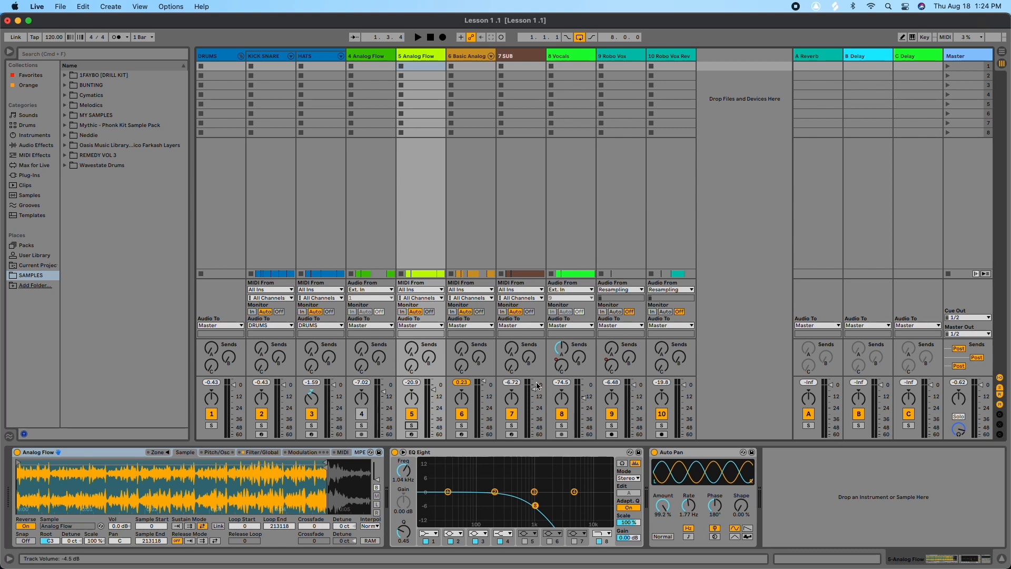
Adjust the Vocals track's pan slightly and select the HATS track.
mouse_move(562, 398)
mouse_down()
mouse_move(561, 389)
mouse_move(561, 401)
mouse_up()
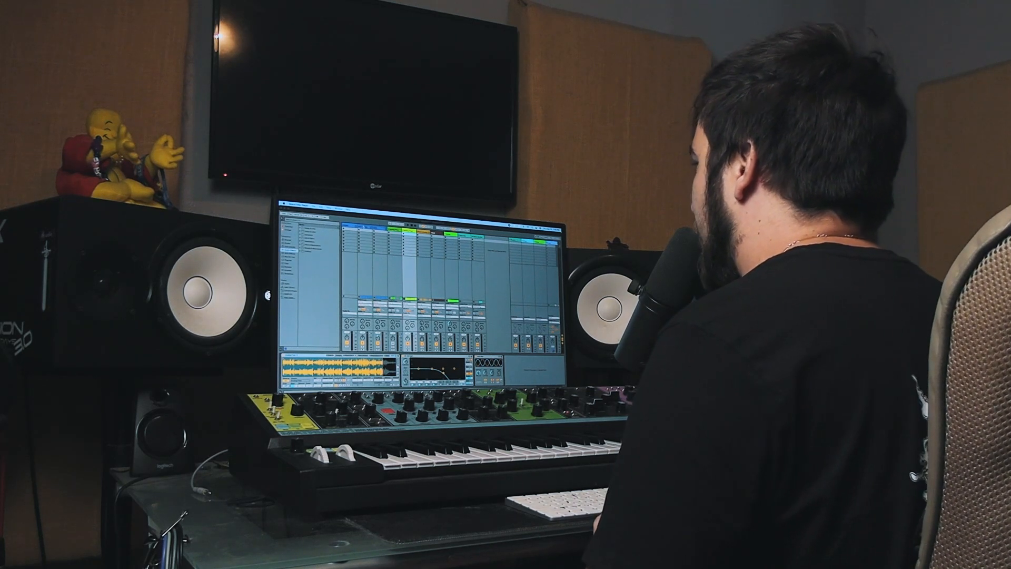
click(379, 228)
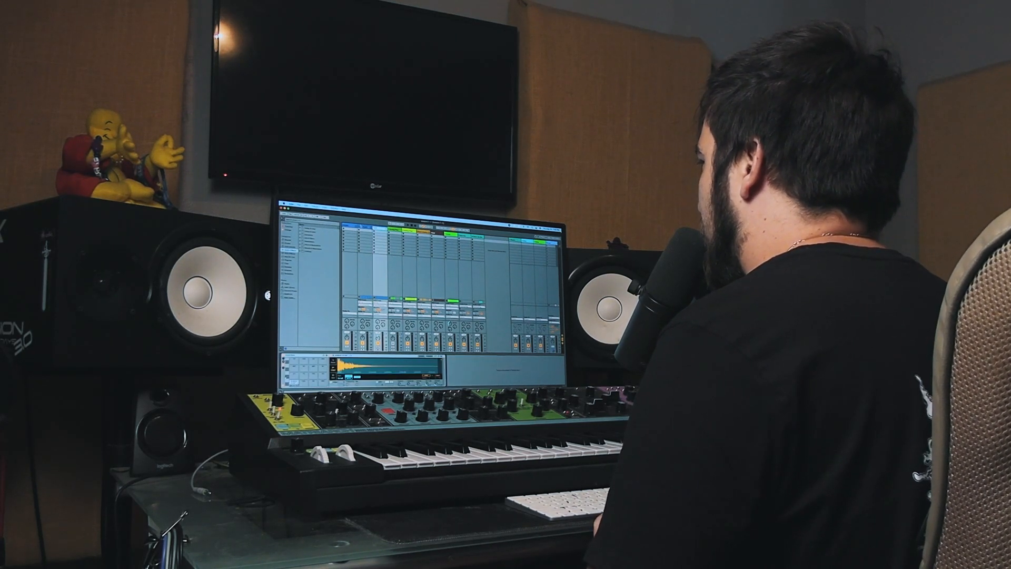
Switch to the Arrangement View, enlarge the timeline and extend the loop to 22 bars.
click(364, 227)
key(Tab)
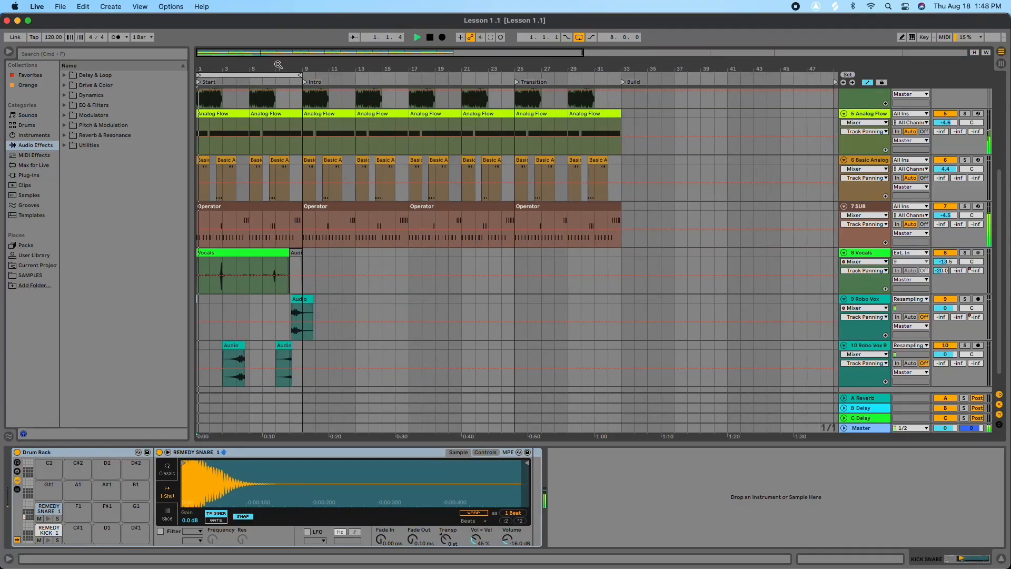
key(plus)
drag(360, 76, 648, 74)
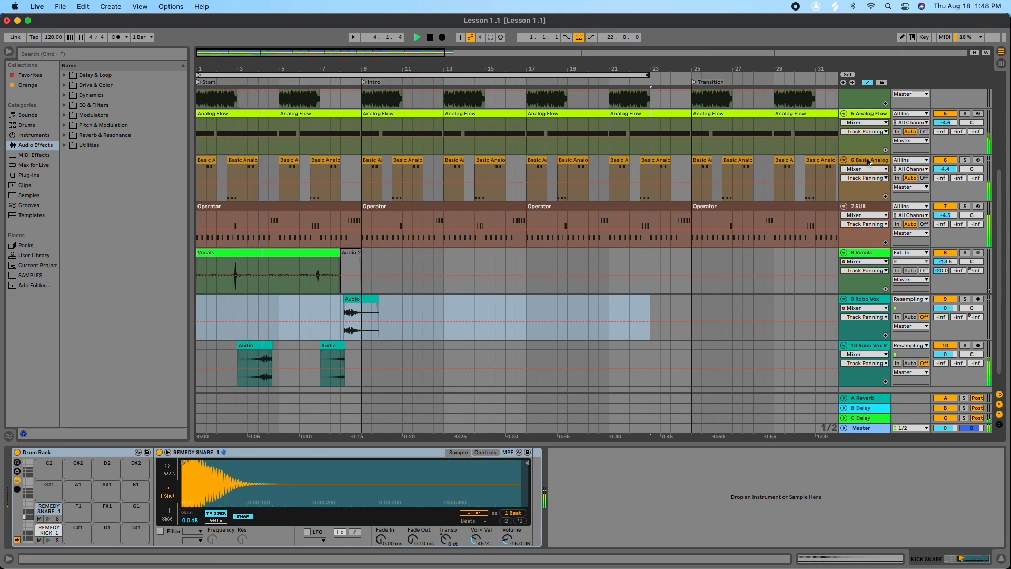
Look through the arrangement's tracks and examine the device chains of the DRUMS and 5 Analog Flow tracks.
scroll(695, 201, down, 1)
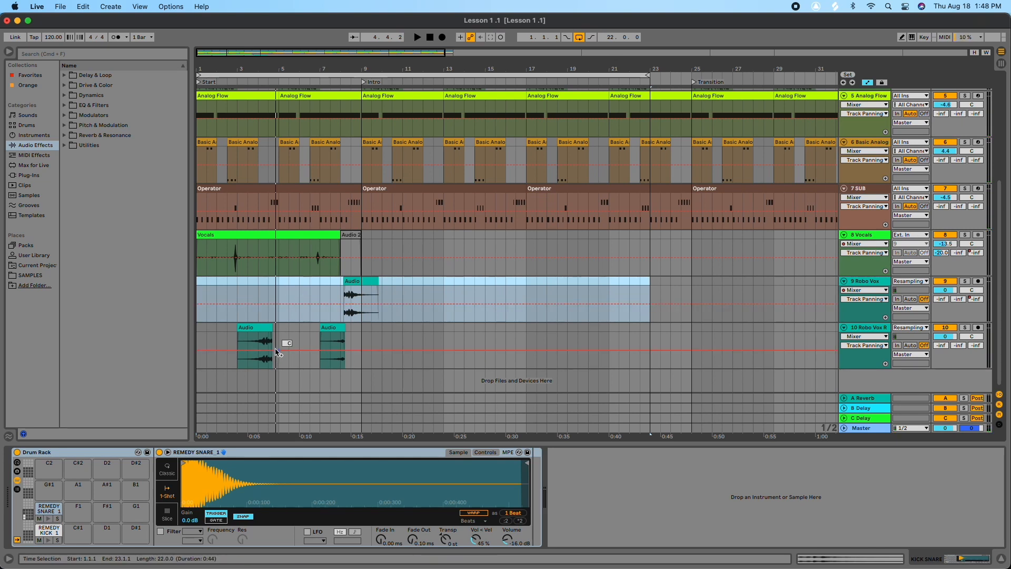
scroll(305, 325, up, 1)
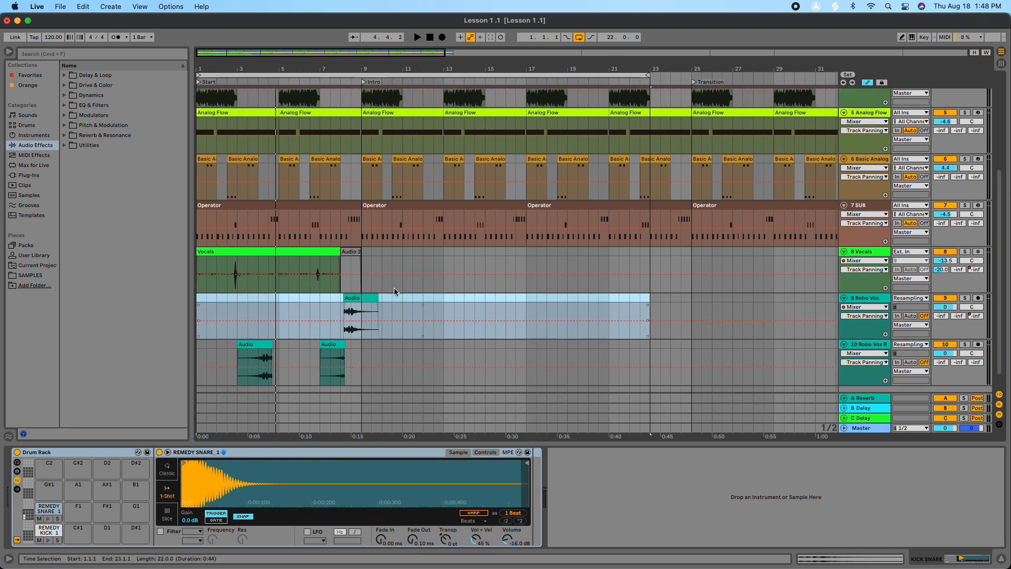
scroll(478, 283, down, 2)
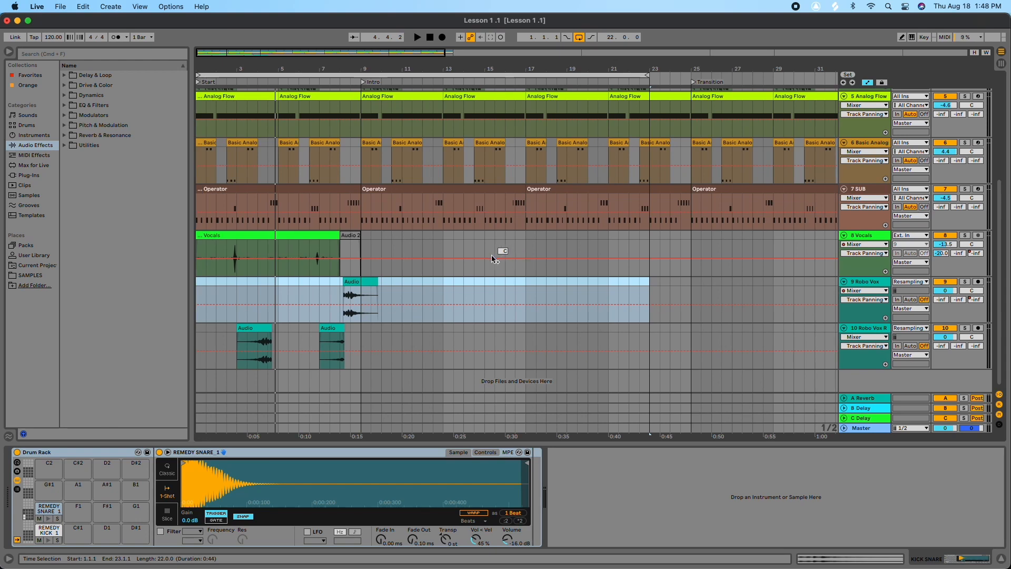
scroll(492, 257, up, 10)
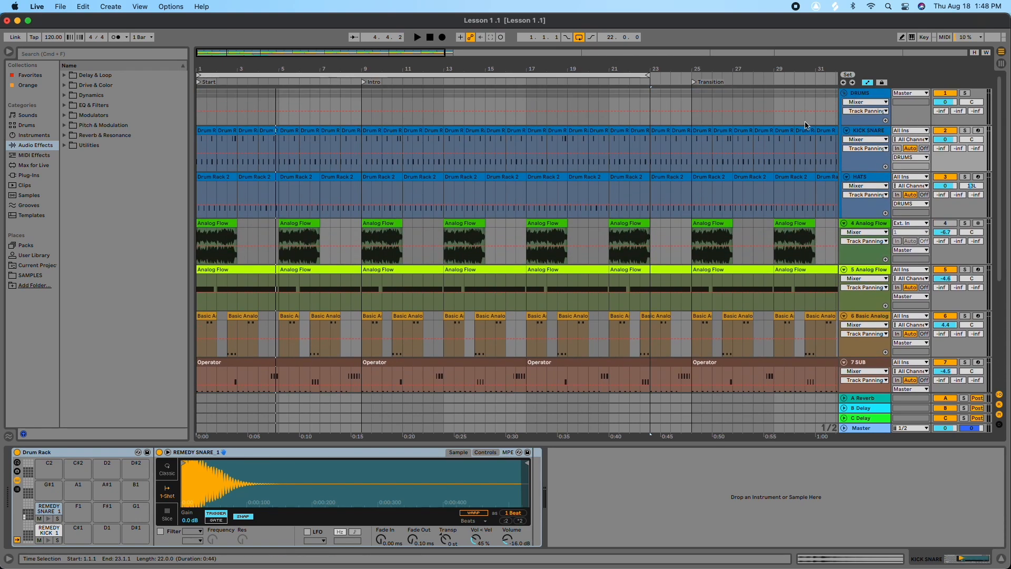
click(867, 94)
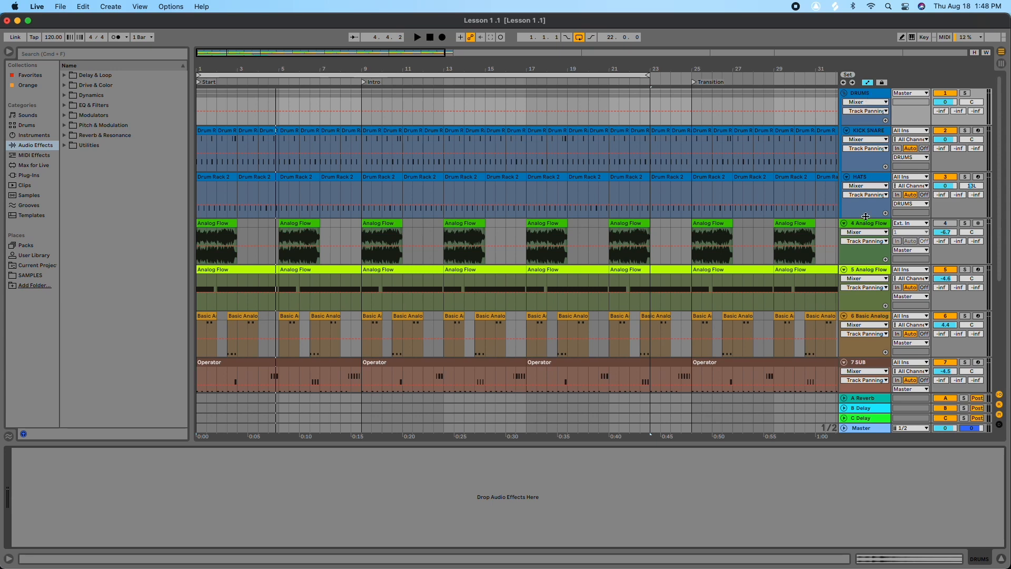
scroll(866, 232, down, 1)
click(865, 248)
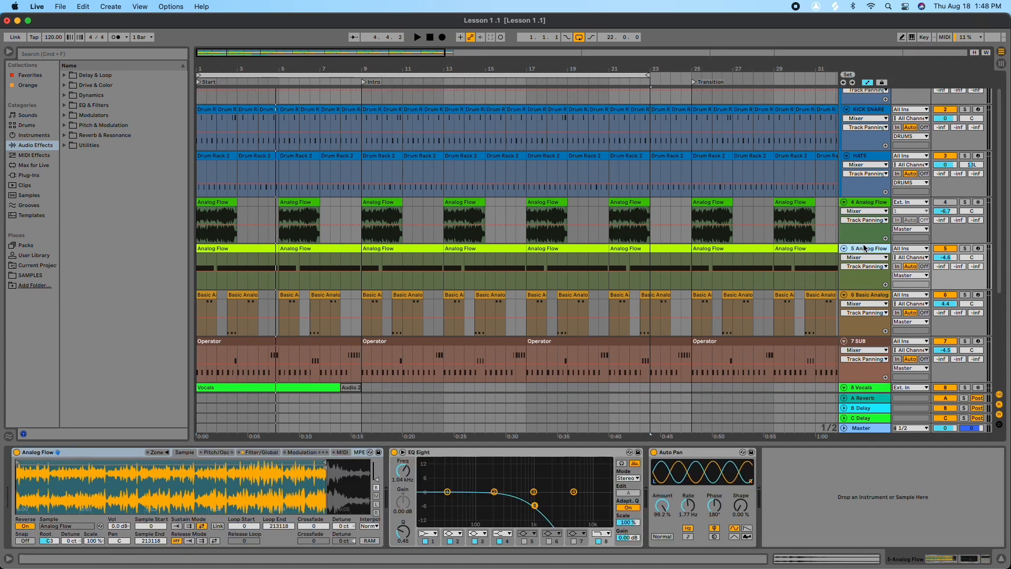
scroll(866, 248, down, 1)
On track 6 Basic Analog's second EQ Eight, cut band 2 to -4.59 dB at 167 Hz while checking it with playback.
click(861, 274)
scroll(861, 274, down, 1)
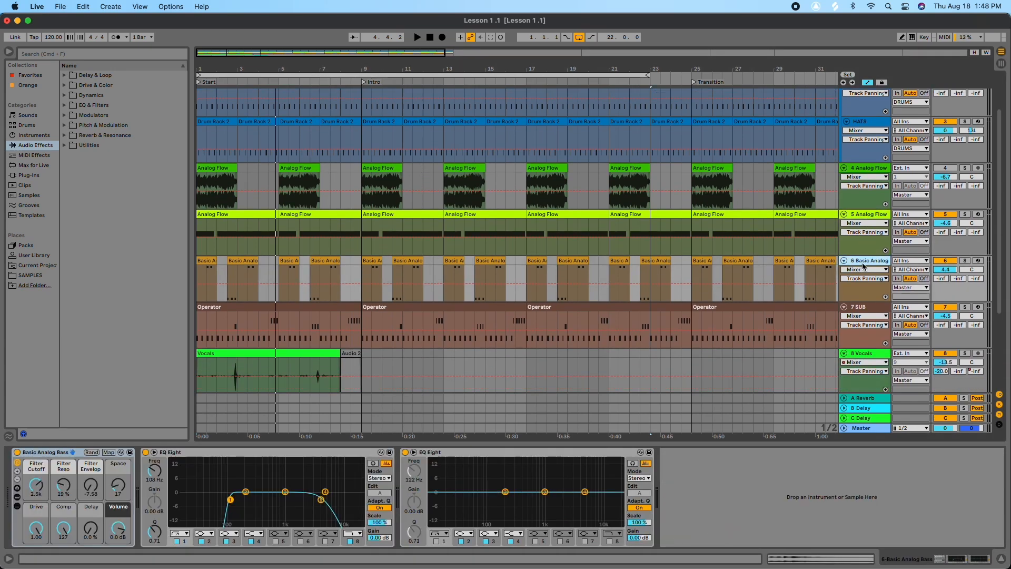
scroll(862, 265, down, 2)
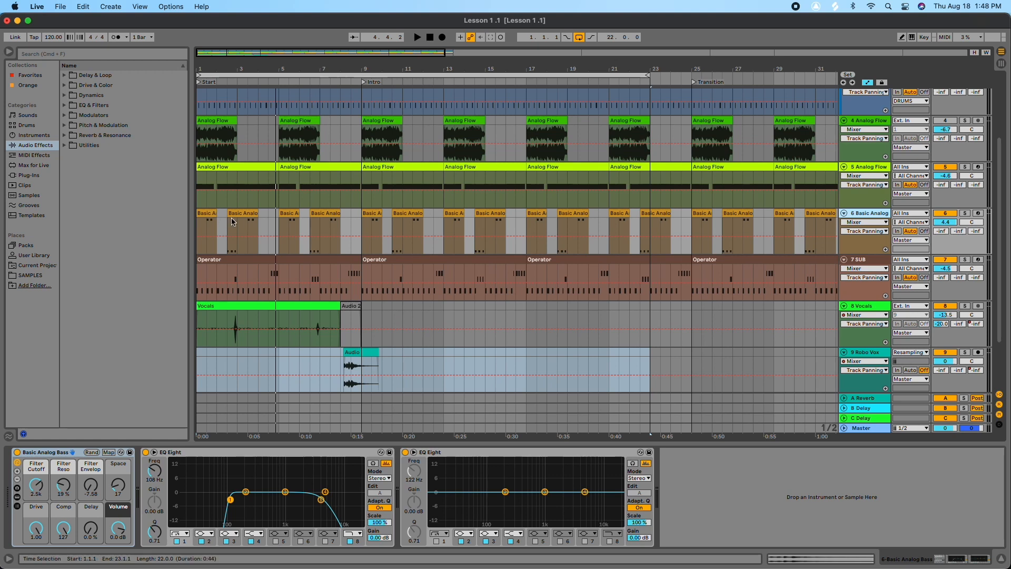
key(space)
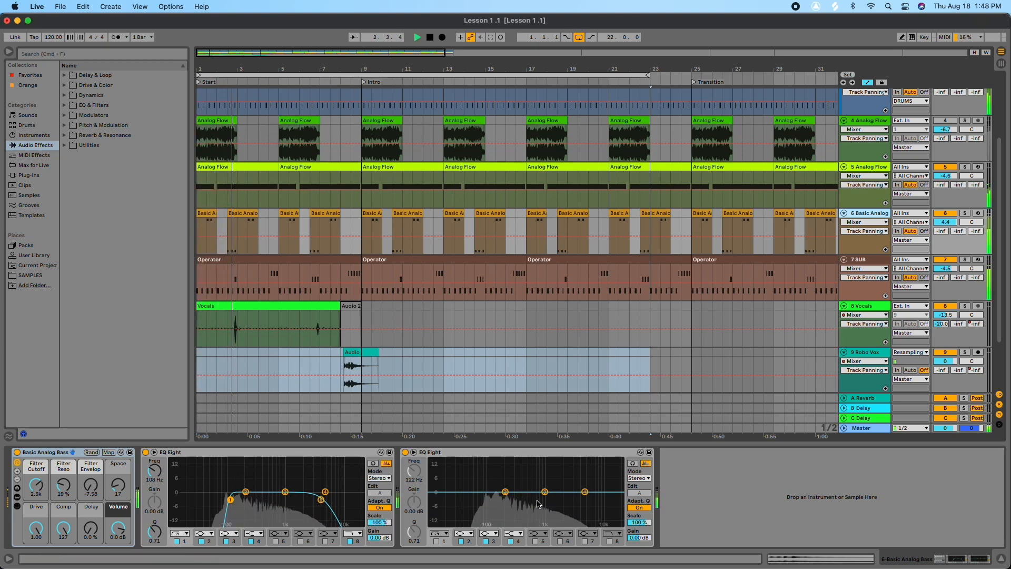
key(space)
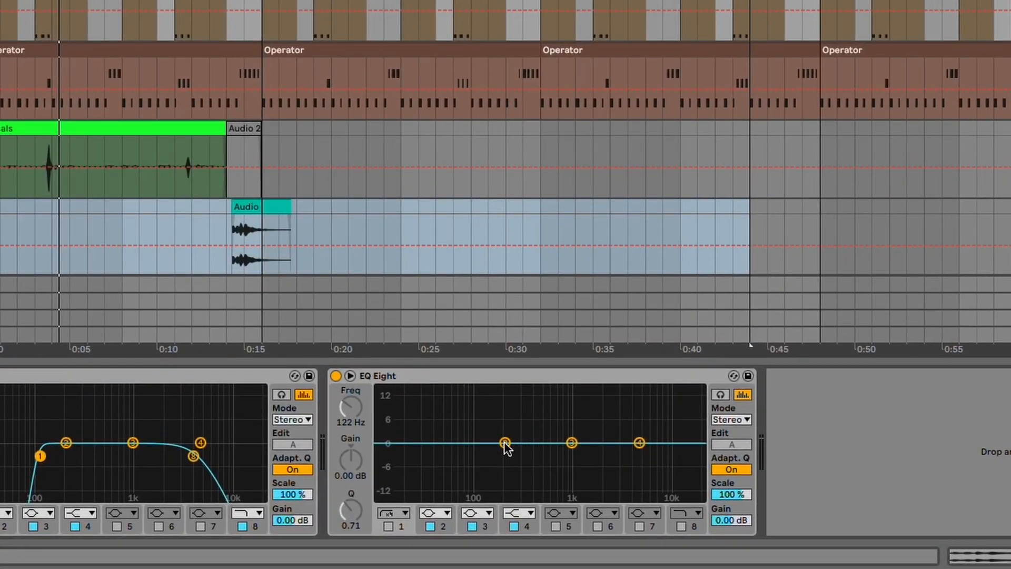
key(space)
mouse_move(504, 443)
mouse_down()
mouse_move(495, 468)
mouse_move(497, 458)
mouse_up()
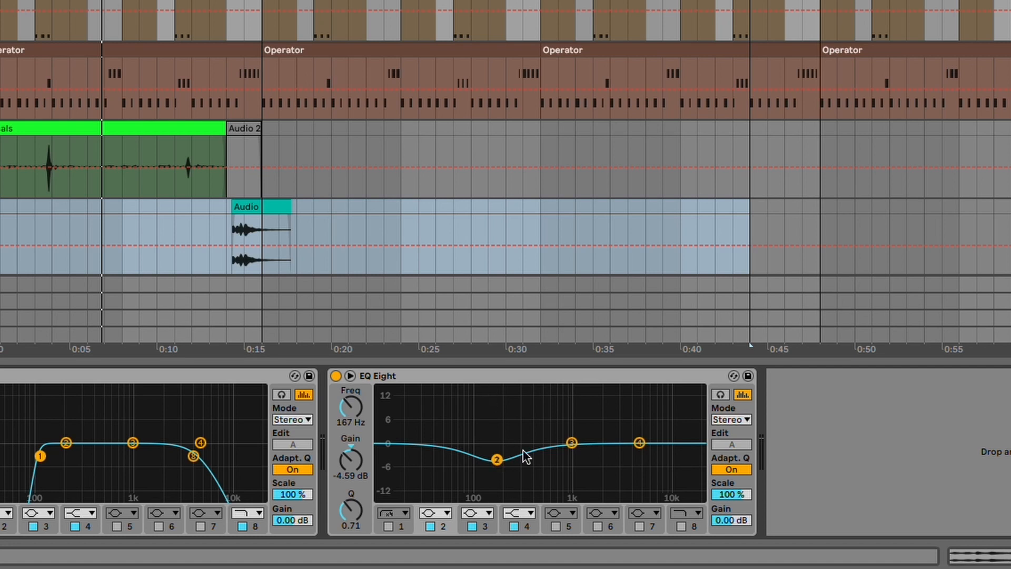
key(space)
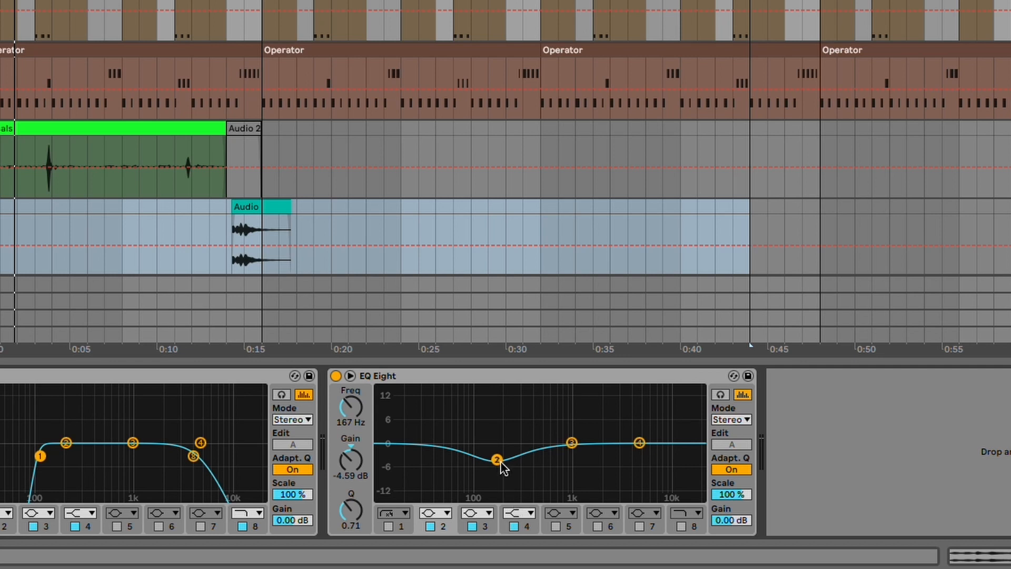
Enable audition mode in the second EQ Eight and listen to band 2 in isolation during playback.
click(721, 395)
key(space)
drag(498, 458, 498, 458)
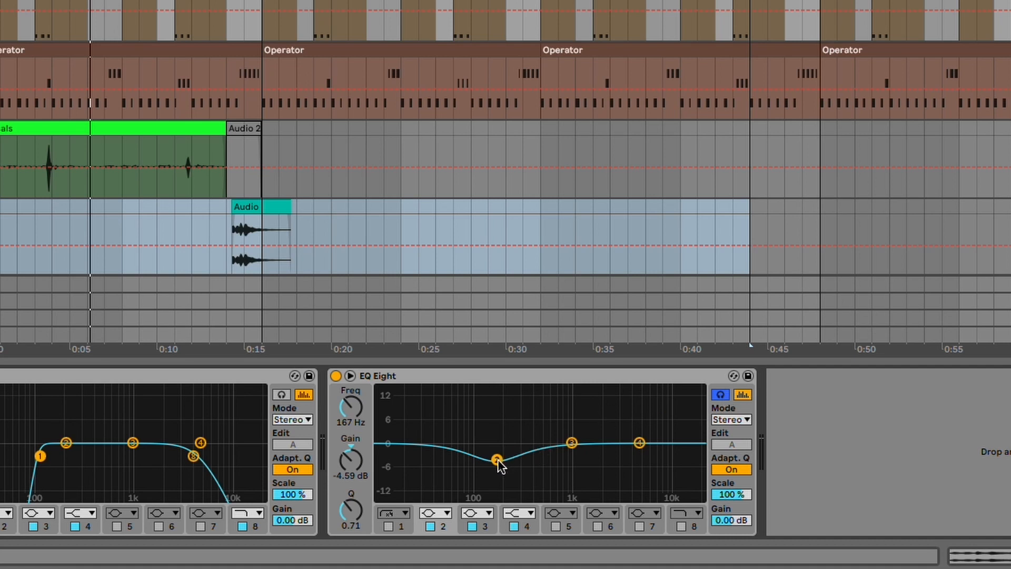
drag(498, 463, 497, 459)
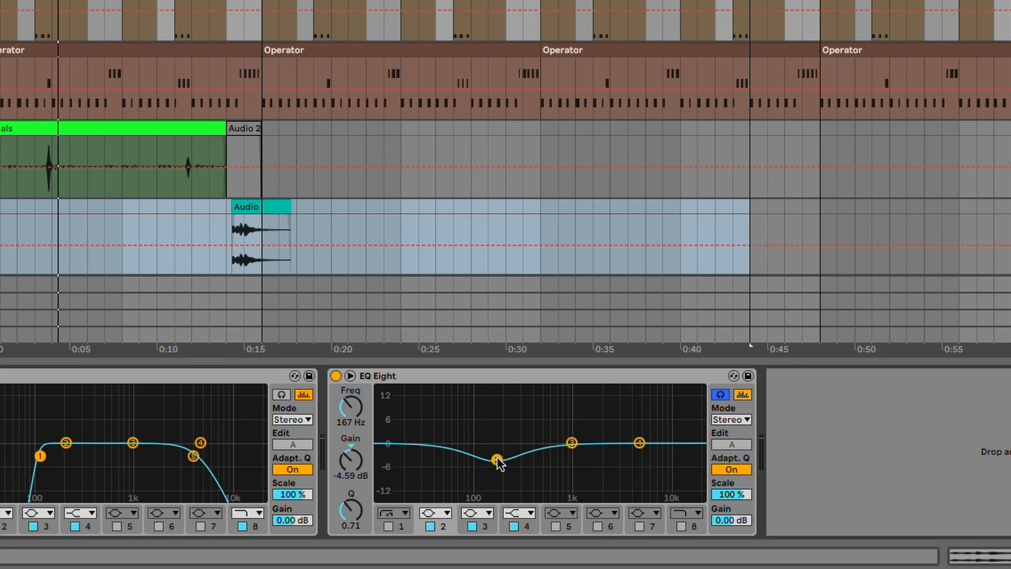
key(space)
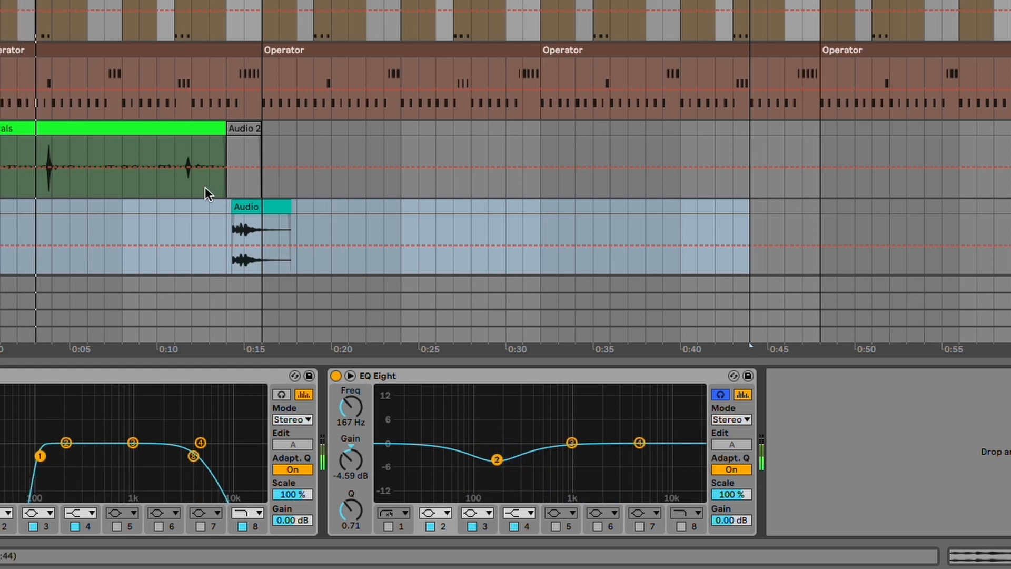
key(space)
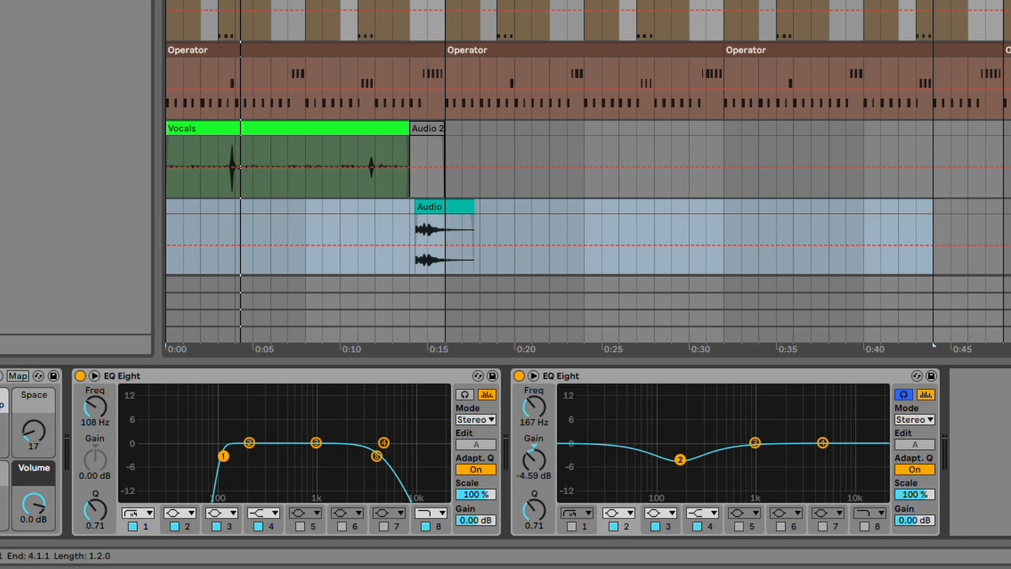
Lower the high-cut band 8 of the bass track's first EQ Eight to 2.35 kHz with Q 0.75 during playback.
click(377, 456)
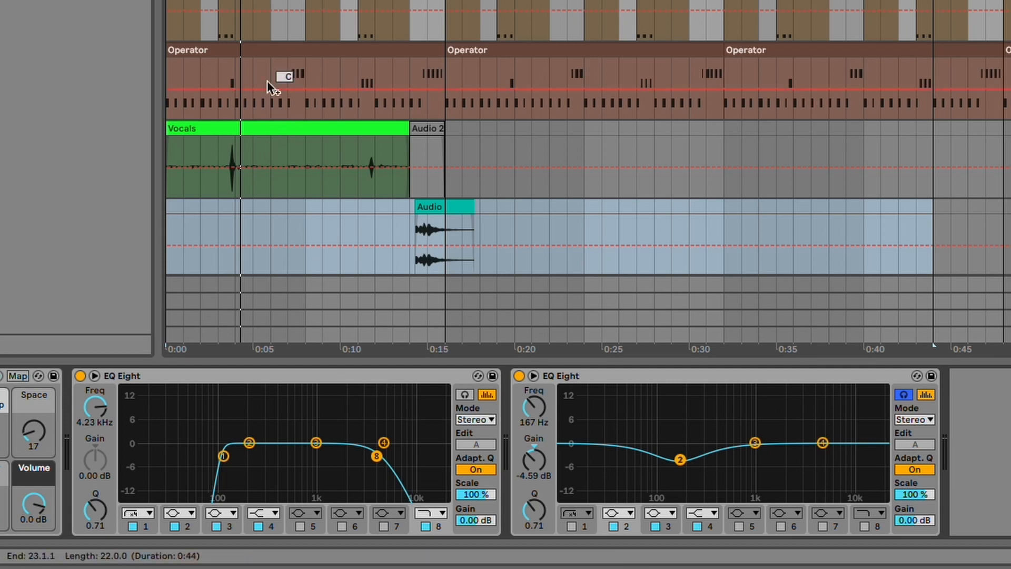
key(space)
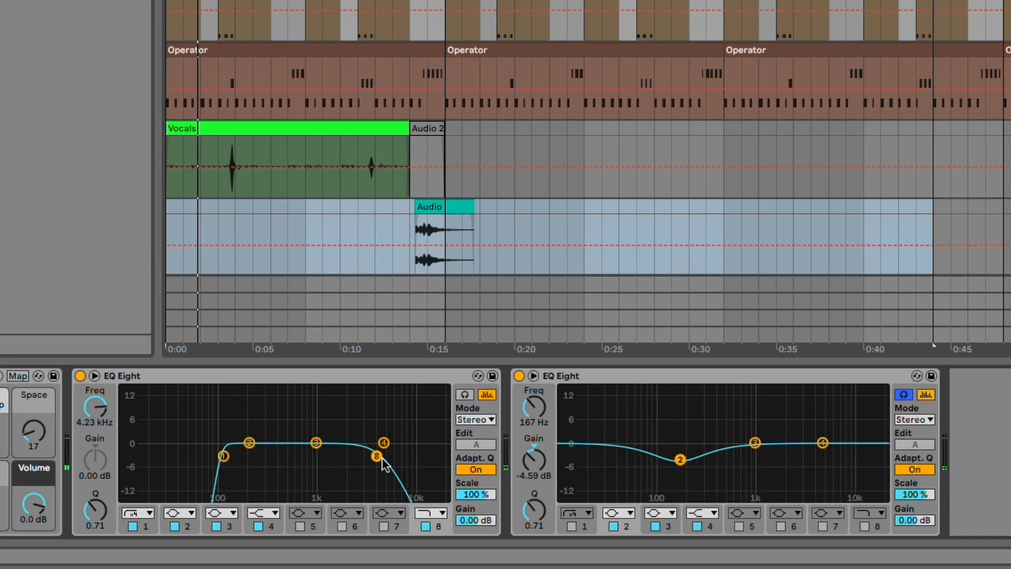
drag(377, 457, 352, 455)
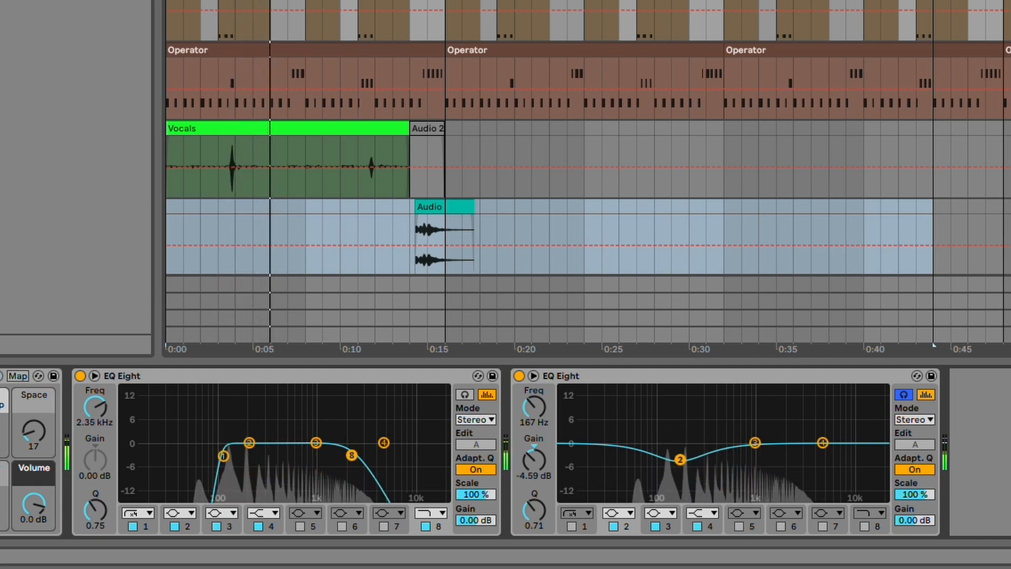
key(space)
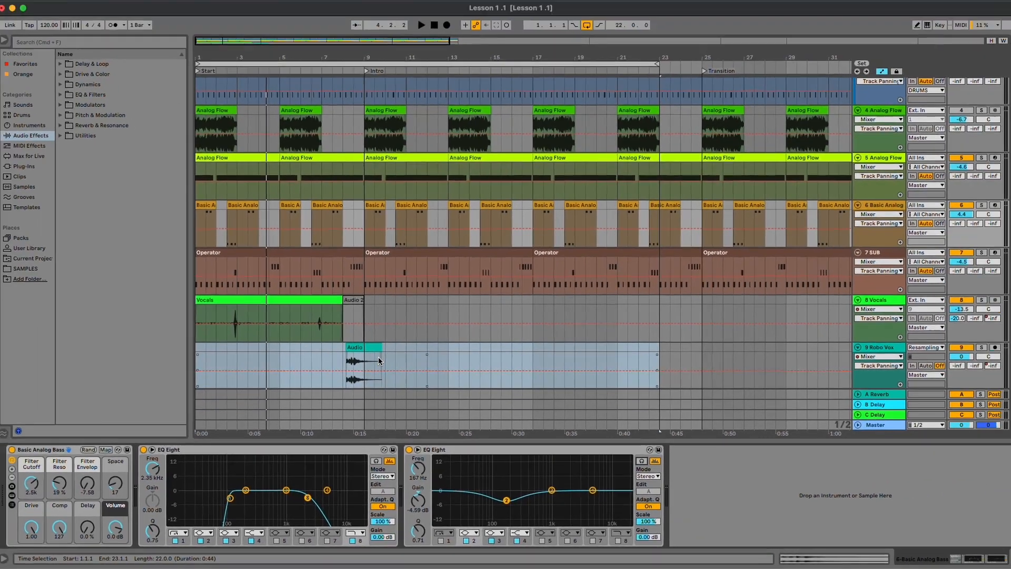
Add an EQ Eight from the EQ & Filters audio effects to the DRUMS group.
scroll(811, 120, up, 5)
click(811, 119)
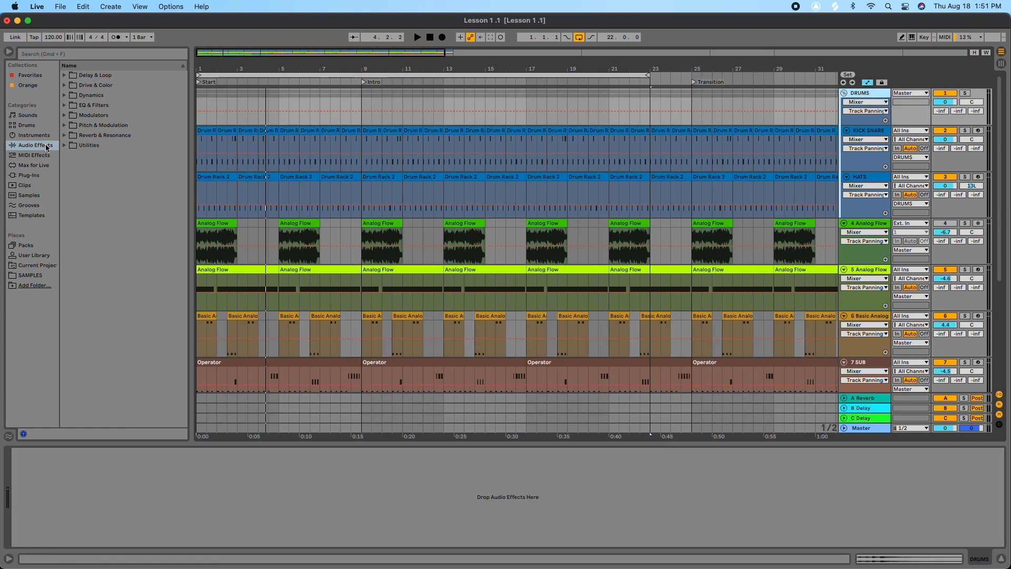
click(74, 105)
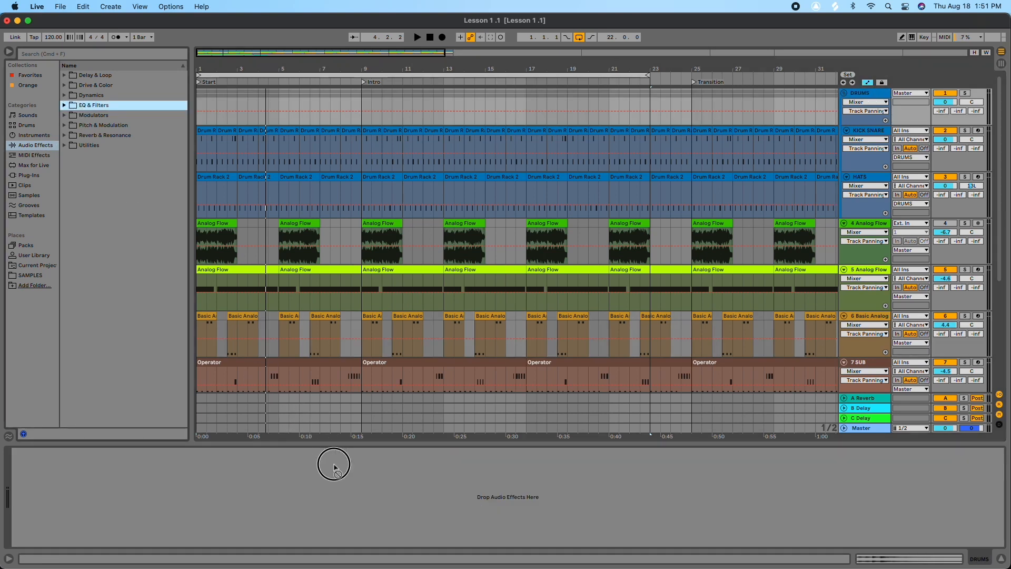
click(63, 105)
drag(94, 135, 298, 469)
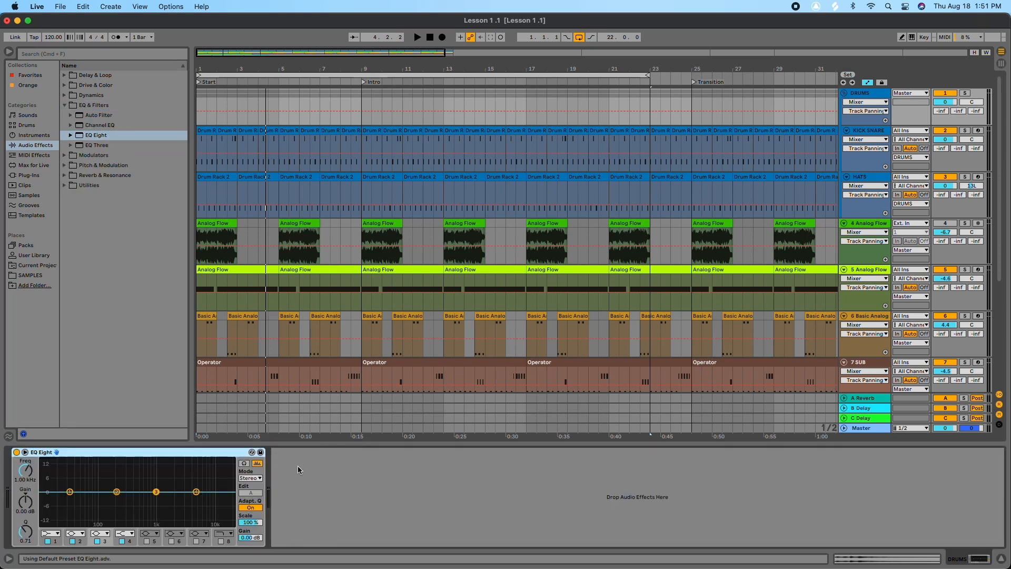
Enable band 8 as a high cut in the DRUMS EQ Eight, set it to 12.7 kHz and play the arrangement.
click(220, 540)
mouse_move(26, 472)
mouse_down()
mouse_move(26, 498)
mouse_move(25, 479)
mouse_up()
key(space)
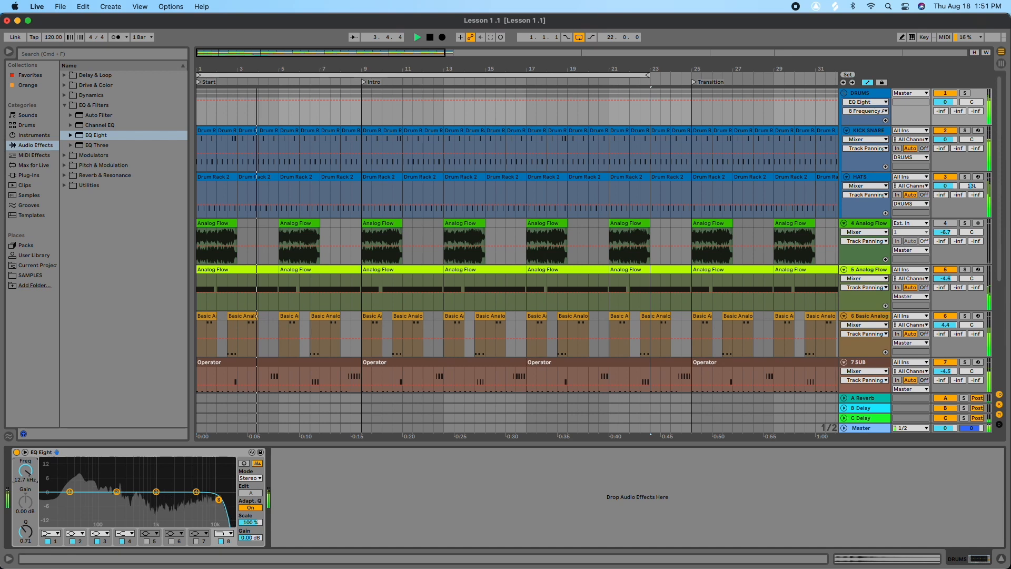
Compare the drums with the EQ bypassed and active, and raise the high cut to 14.3 kHz, undoing and redoing the change.
click(16, 452)
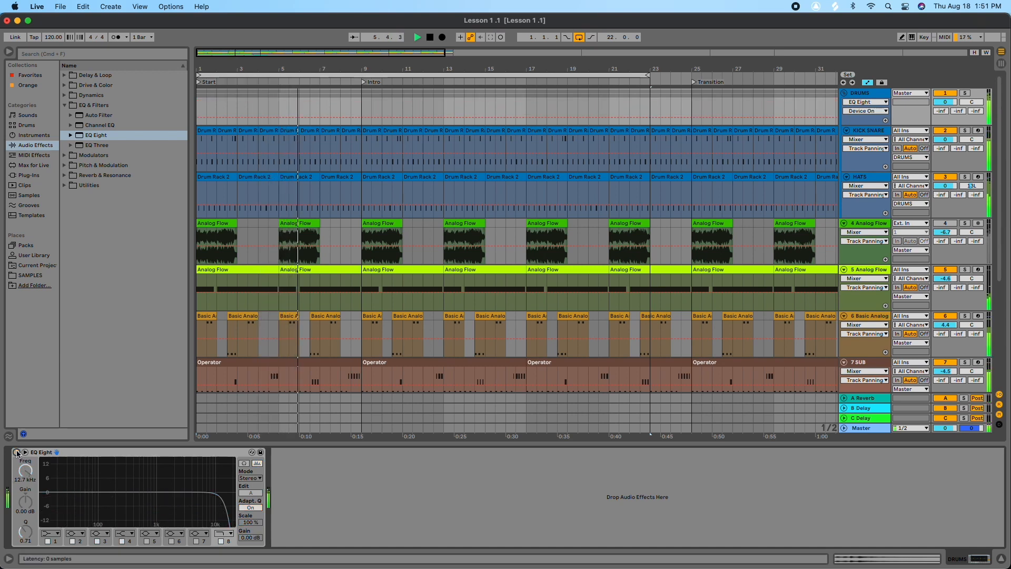
click(17, 453)
drag(26, 471, 25, 466)
key(space)
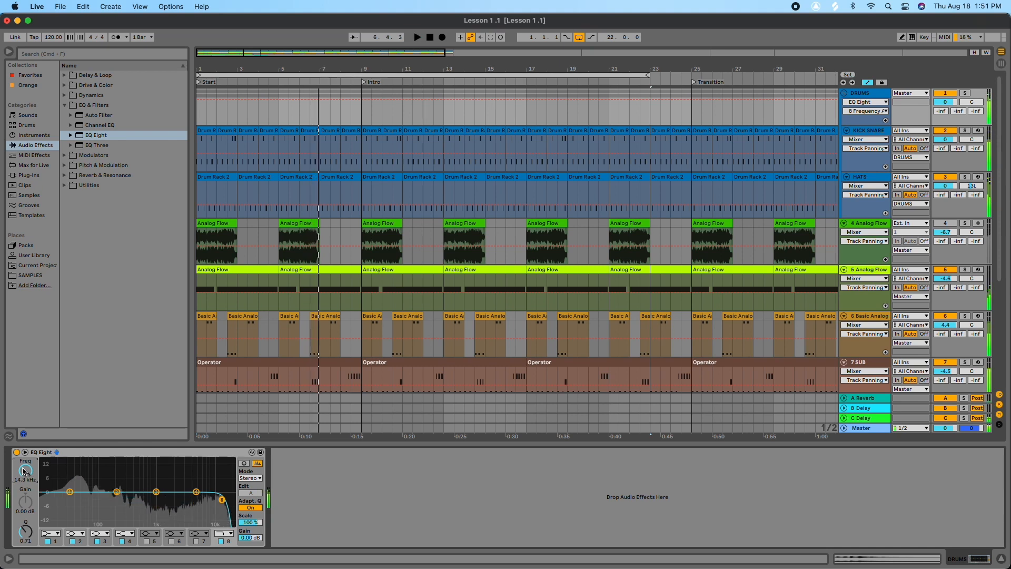
key(super+z)
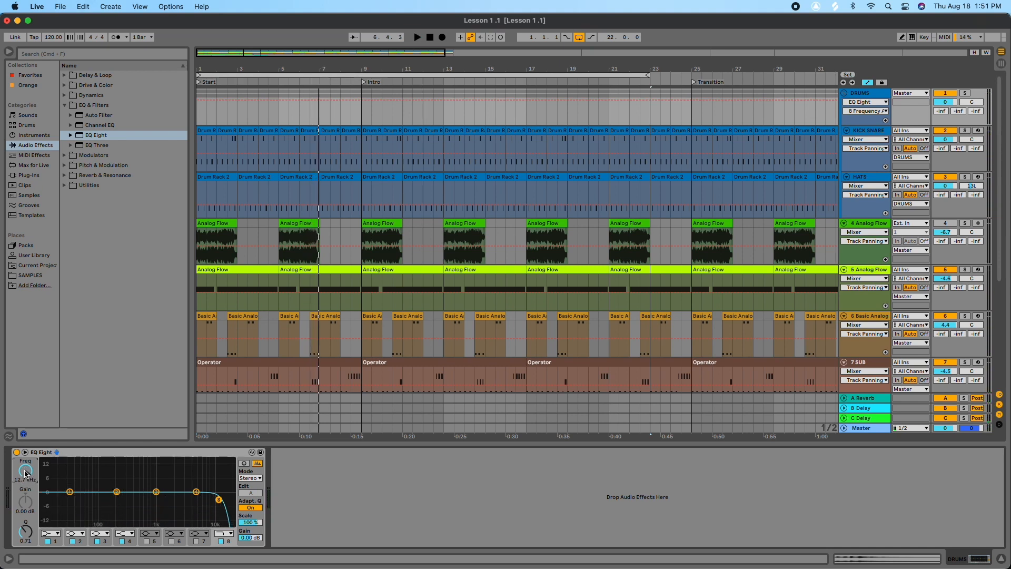
key(super+shift+z)
Review the EQ curves of the Basic Analog bass and DRUMS tracks and listen to the DRUMS EQ during playback.
click(429, 37)
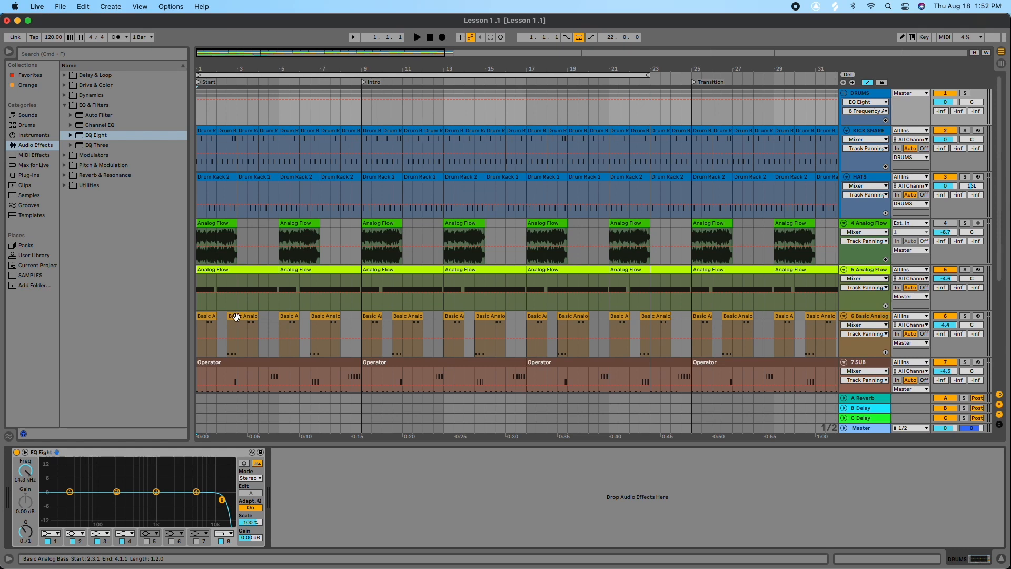
click(244, 346)
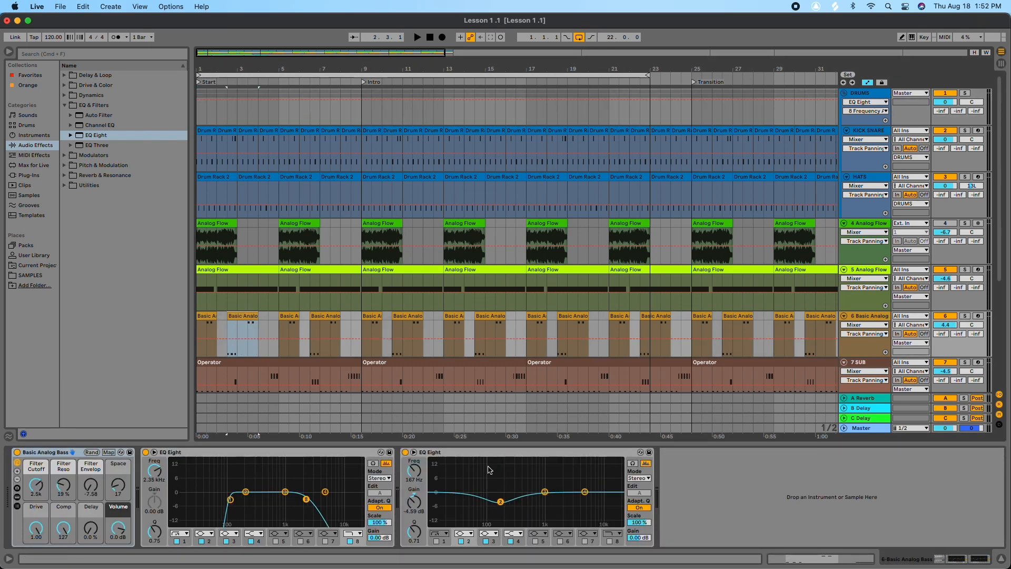
click(864, 93)
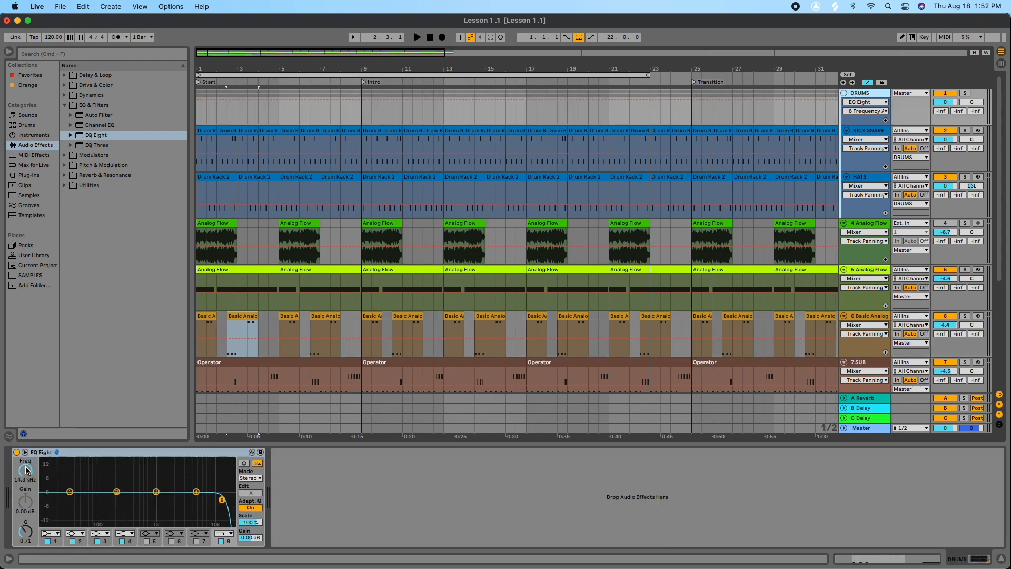
key(space)
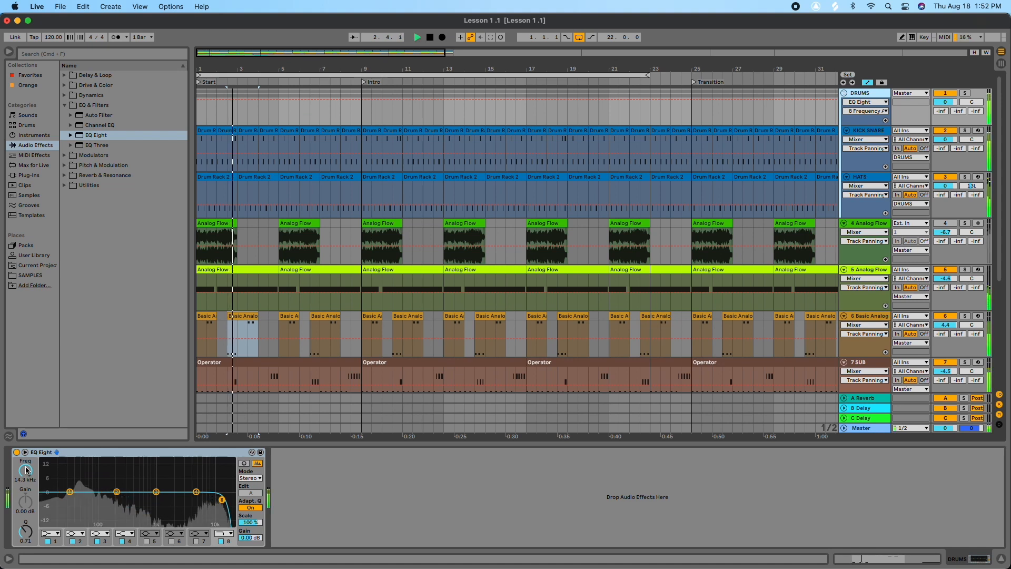
key(space)
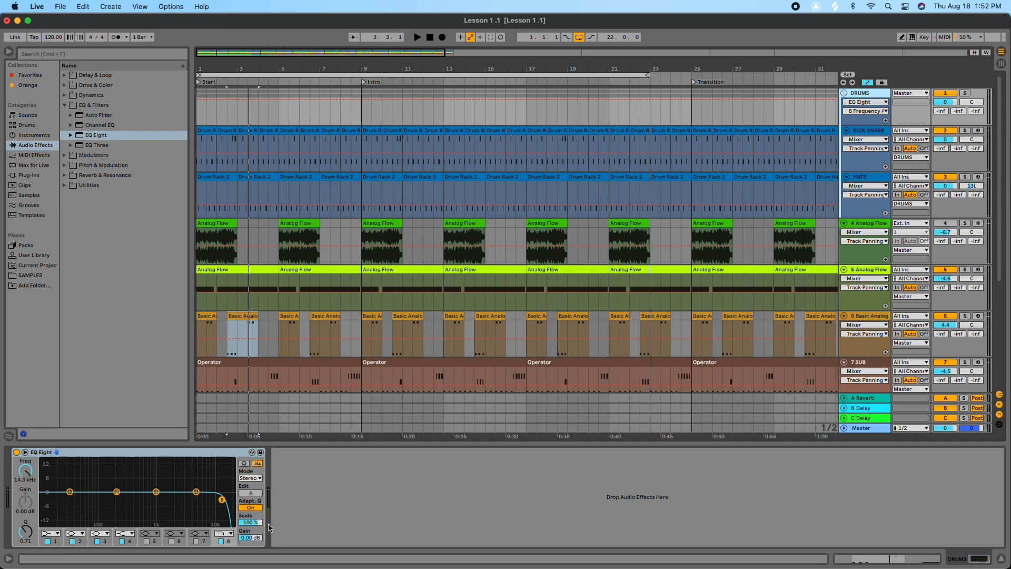
scroll(324, 411, down, 5)
scroll(311, 401, up, 5)
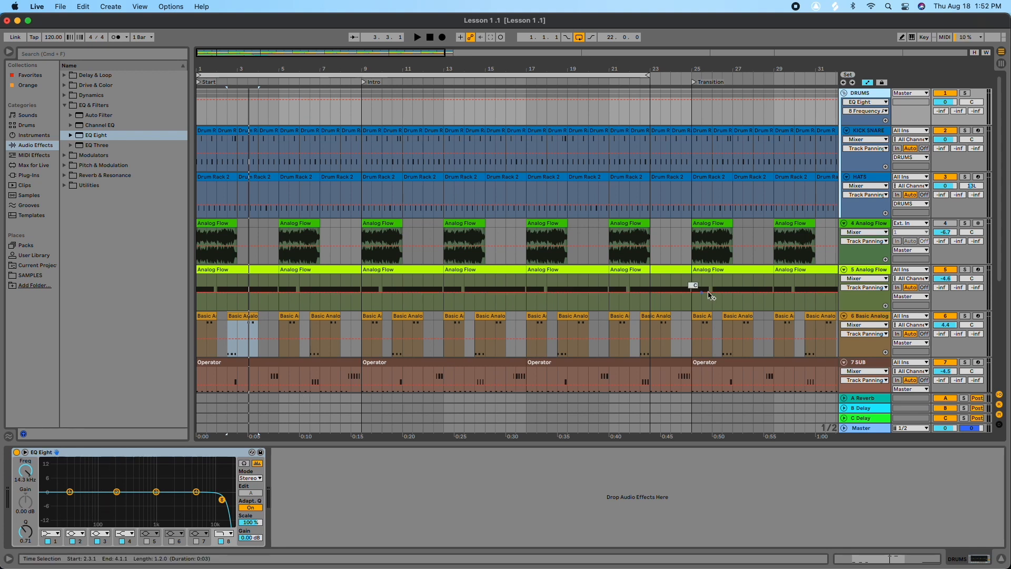
Boost band 2 of the Basic Analog bass's second EQ Eight to about 12.1 dB, then cut its gain to -5.00 dB.
click(867, 316)
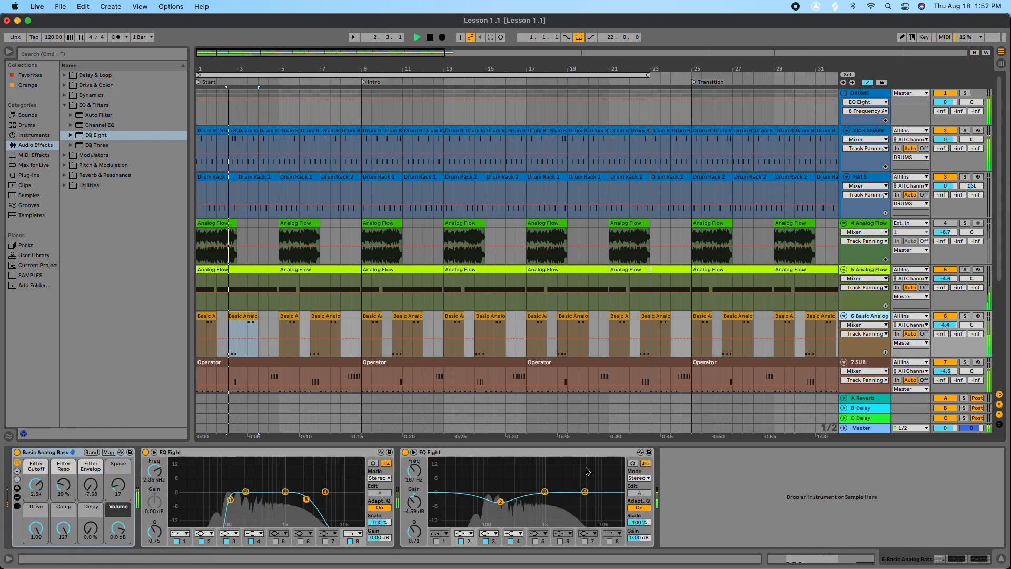
drag(500, 501, 500, 467)
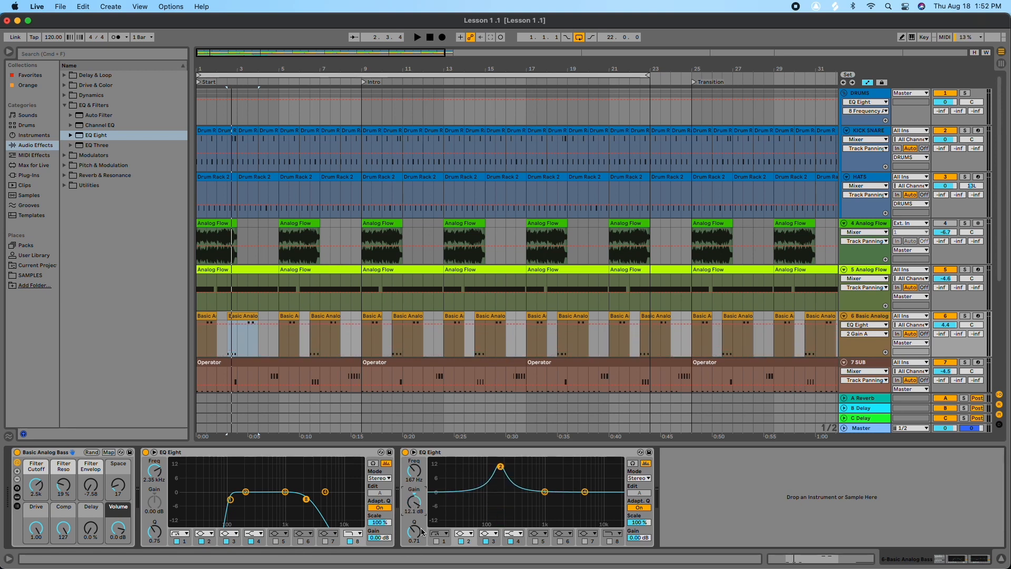
mouse_move(415, 533)
mouse_down()
mouse_move(415, 548)
mouse_move(414, 537)
mouse_up()
drag(414, 502, 420, 522)
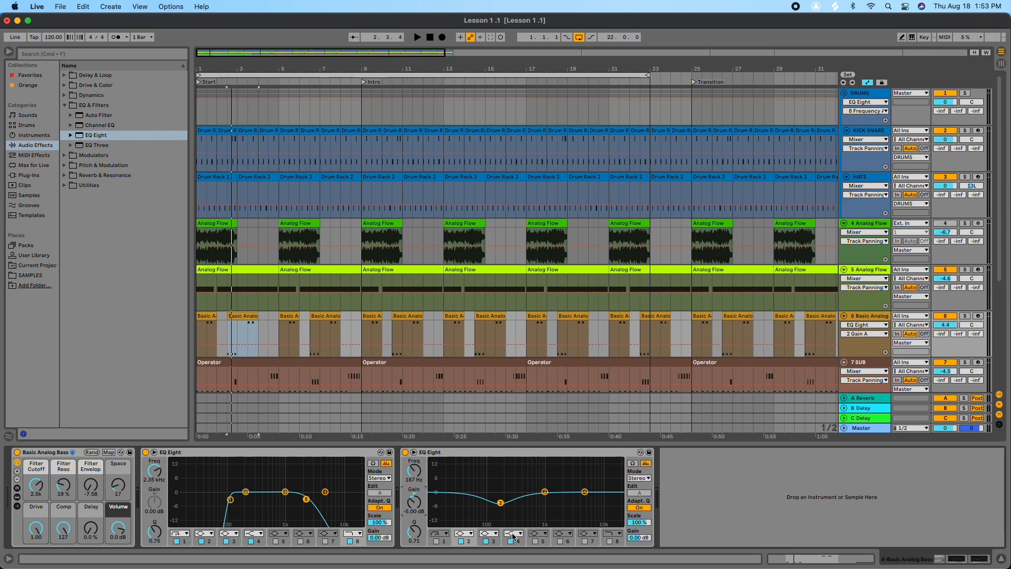
Try shifting band 4 of the second bass EQ, undo the first move, place it at 6.67 kHz with 0.12 dB gain, and play the arrangement.
drag(584, 492, 561, 491)
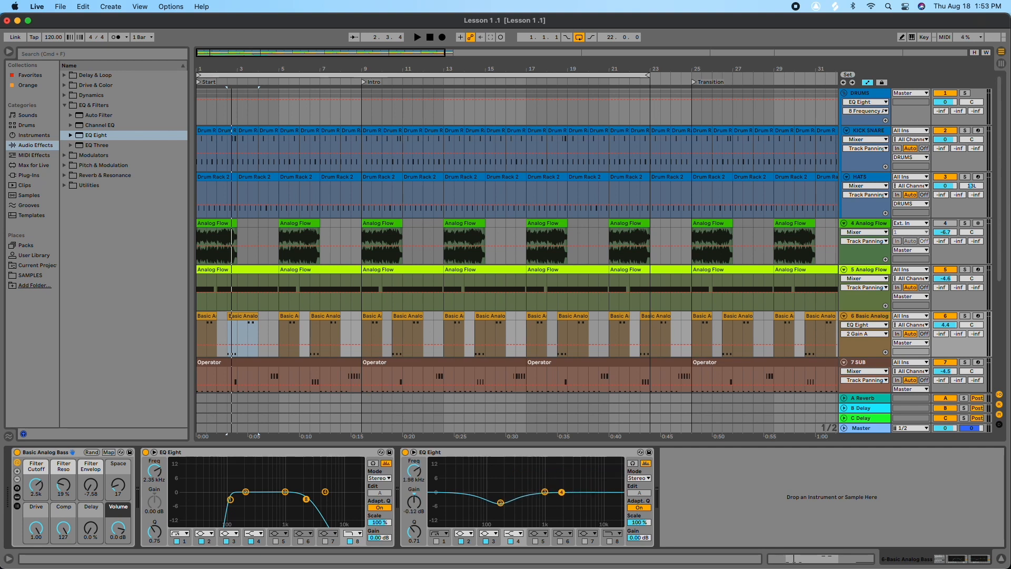
key(super+z)
click(501, 503)
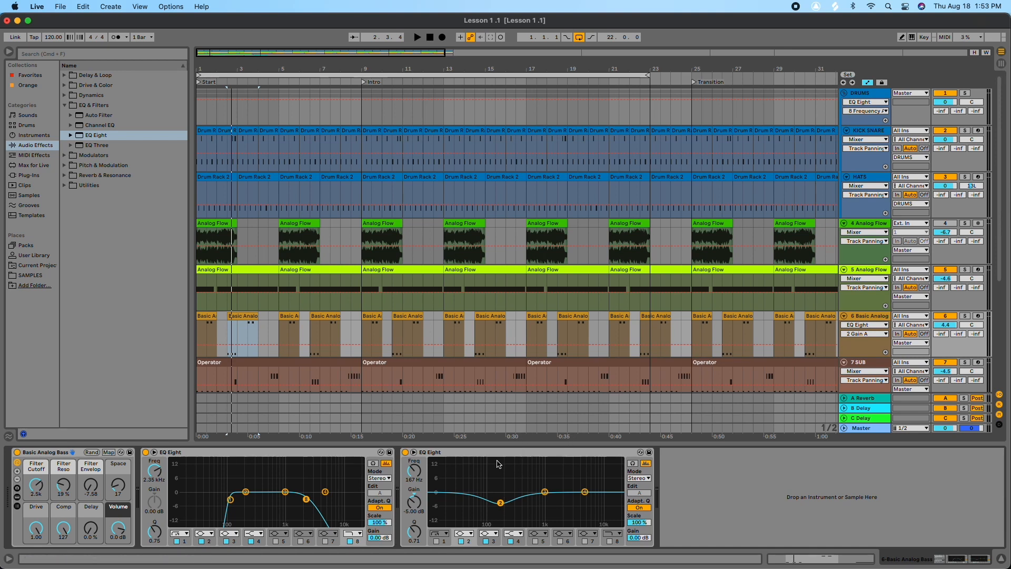
click(585, 491)
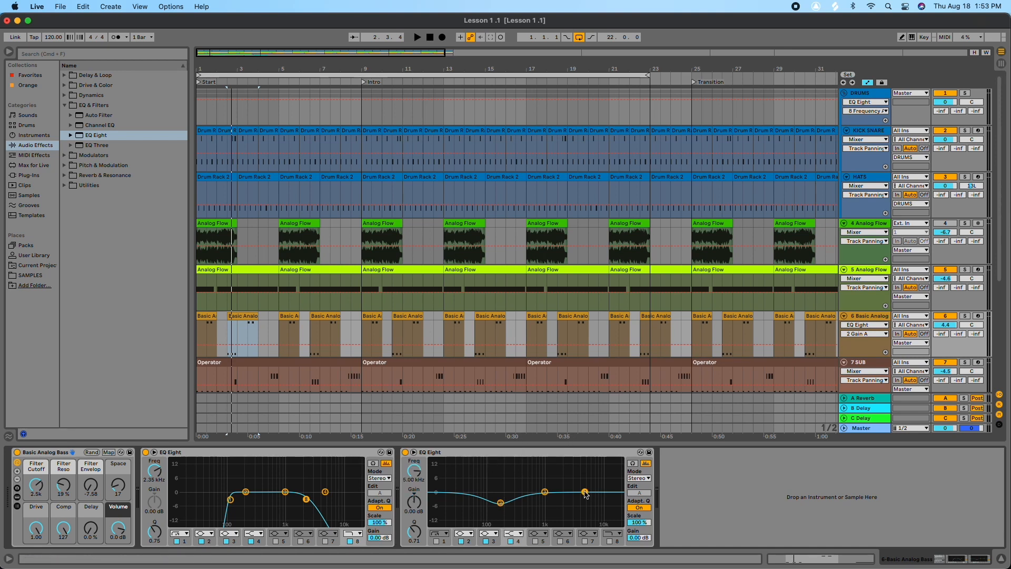
mouse_move(585, 492)
mouse_down()
mouse_move(533, 477)
mouse_move(581, 495)
mouse_up()
mouse_move(579, 492)
mouse_down()
mouse_move(543, 482)
mouse_move(582, 493)
mouse_up()
drag(589, 491, 591, 491)
key(space)
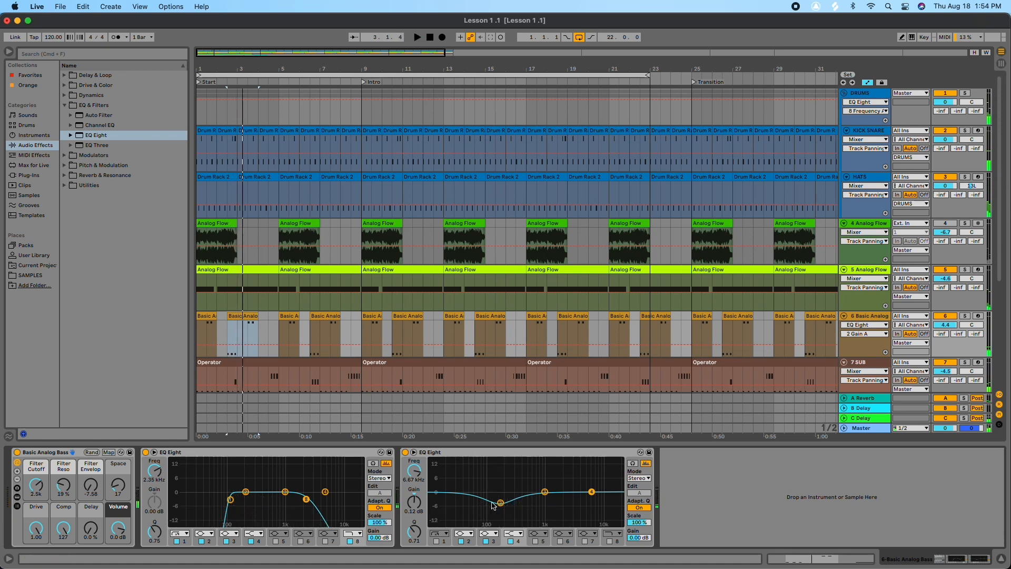
Try cutting bands 3 and 4 of the second bass EQ, with band 4 at 6.53 kHz and -5.83 dB, comparing by undo and redo.
drag(547, 493, 591, 504)
double_click(452, 492)
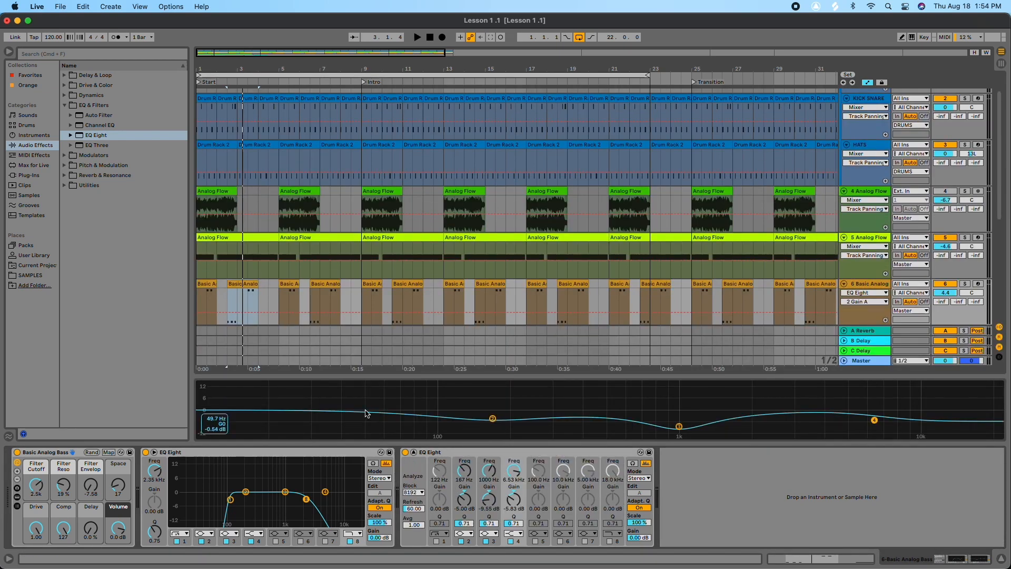
key(super+z)
key(super+z)
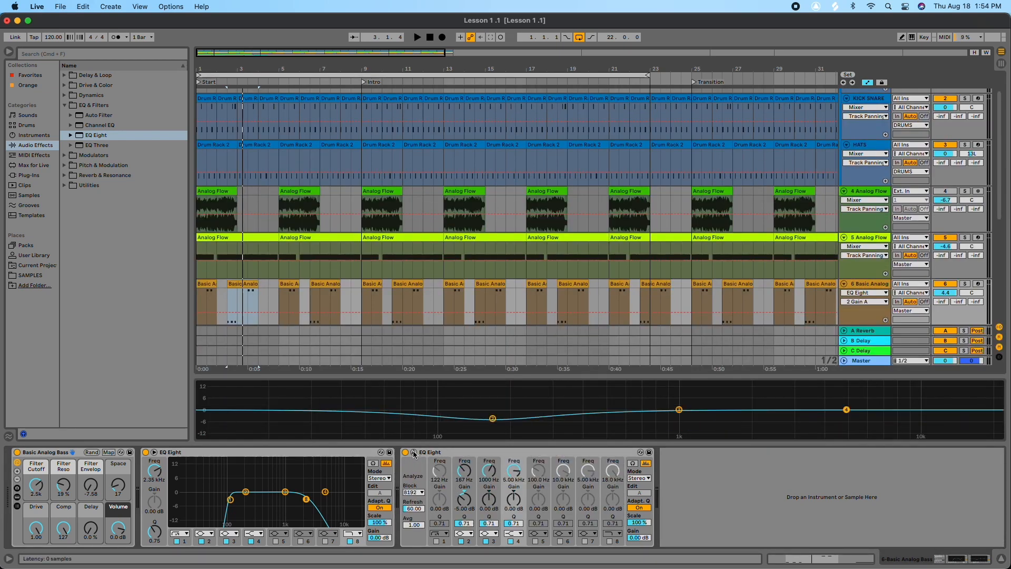
click(414, 452)
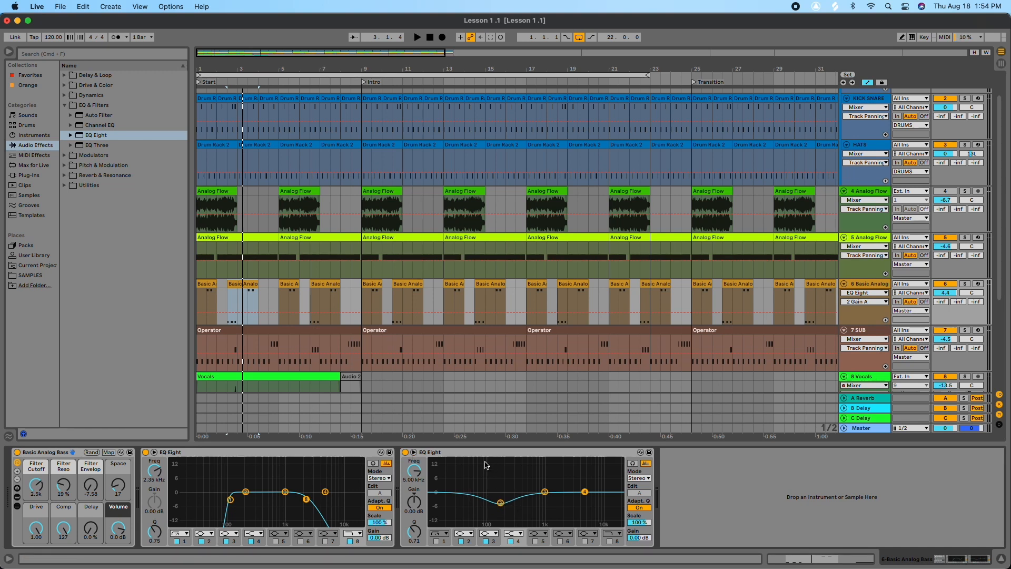
key(super+z)
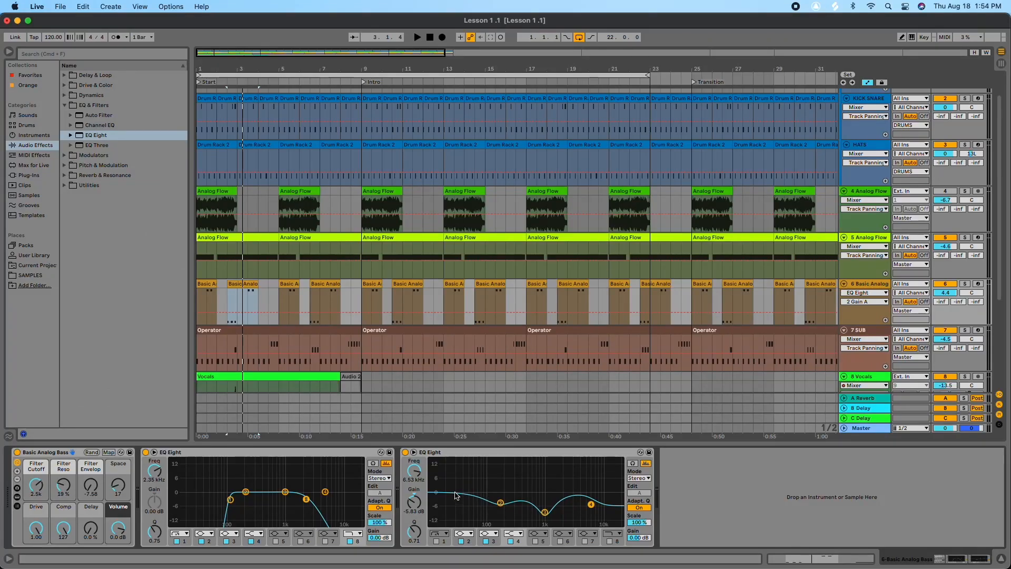
key(space)
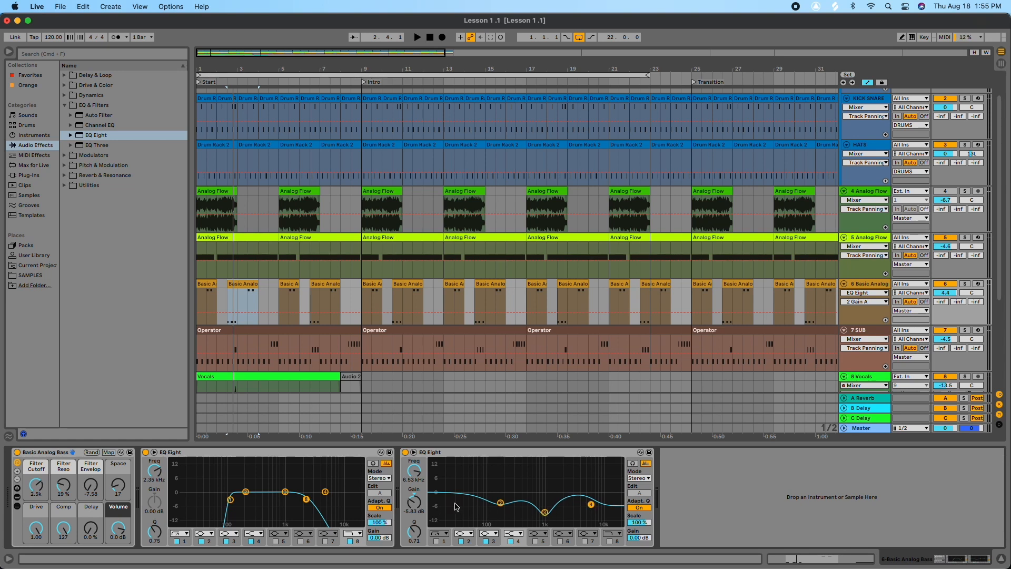
Turn off bands 3 and 4 in the second bass EQ Eight and look through the filter types for band 1.
click(484, 542)
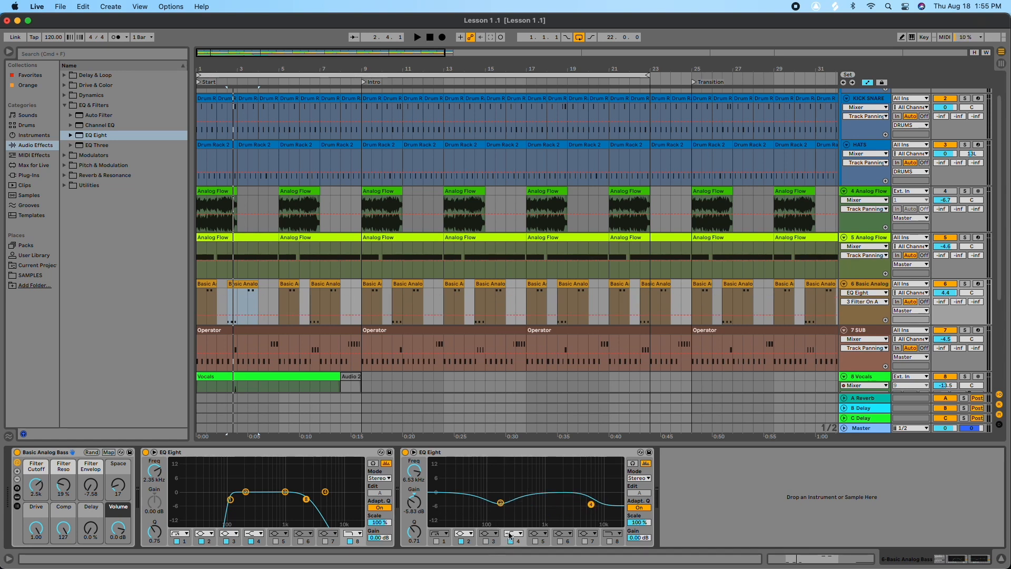
mouse_move(593, 507)
mouse_down()
mouse_move(601, 496)
mouse_move(586, 496)
mouse_up()
drag(585, 497, 547, 493)
click(510, 541)
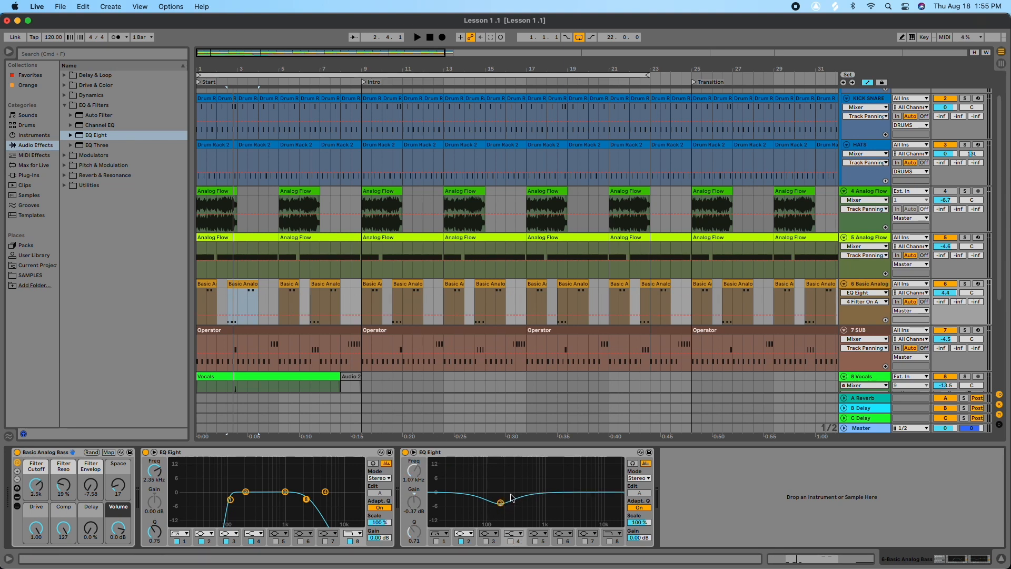
click(436, 535)
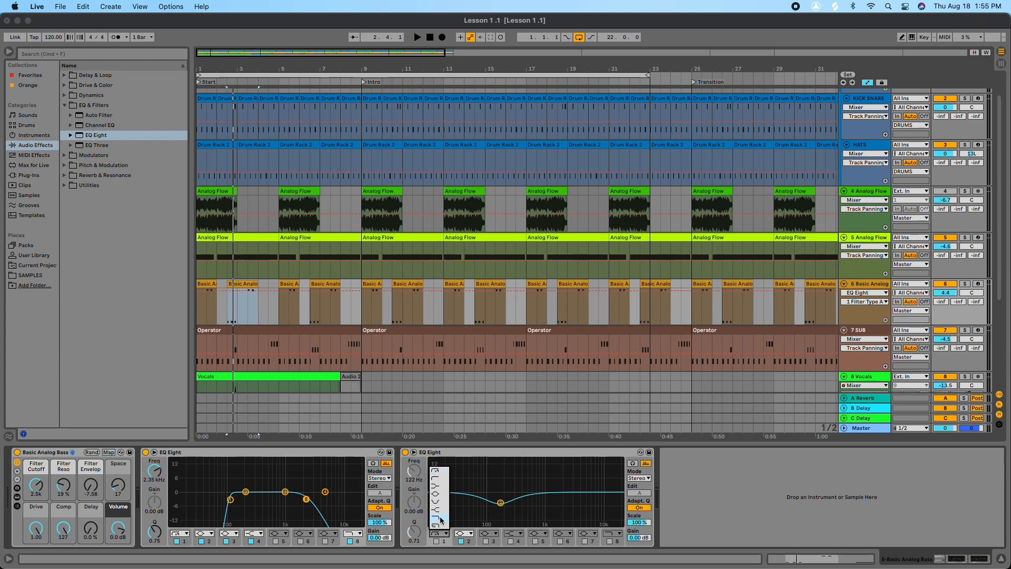
click(710, 518)
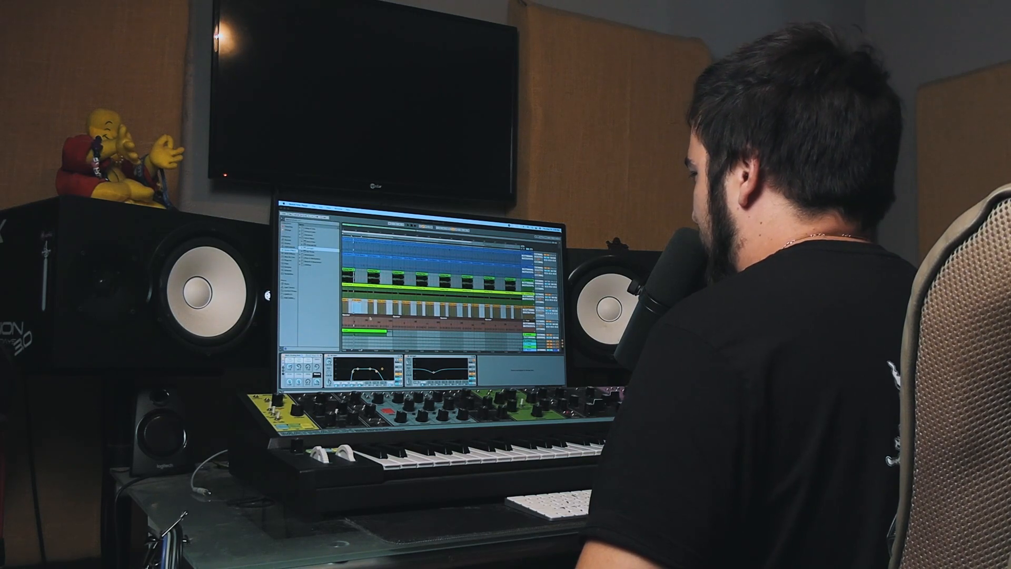
Examine the arrangement's tracks from the drums to the Robo Vox tracks, hiding the device view for more room.
scroll(370, 319, down, 3)
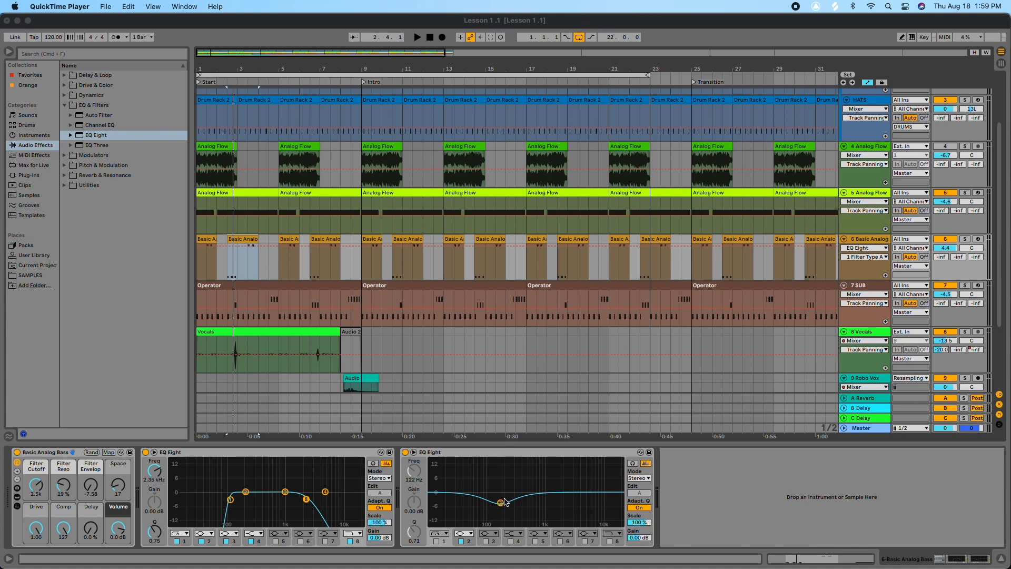
scroll(383, 367, down, 3)
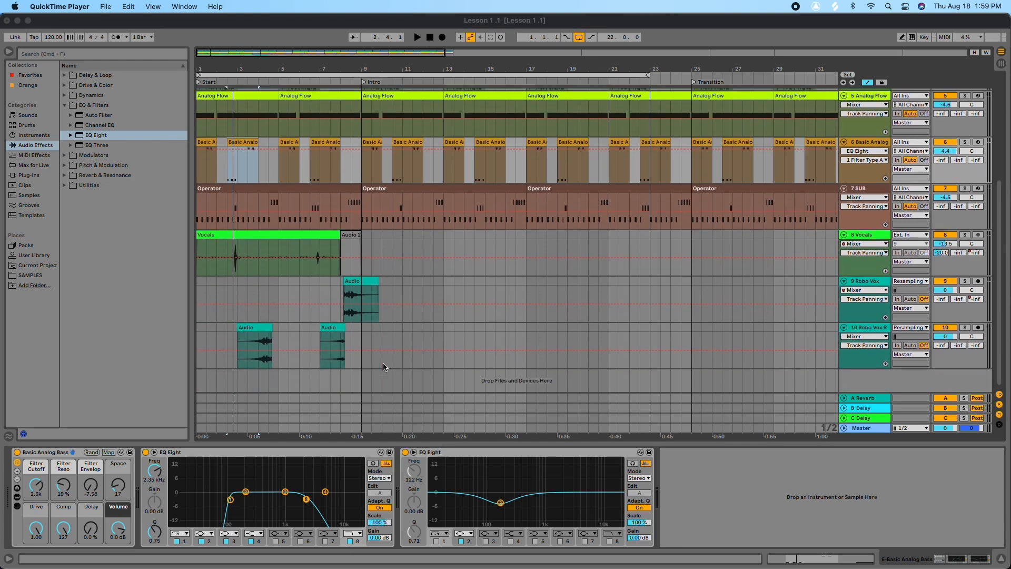
scroll(384, 367, up, 6)
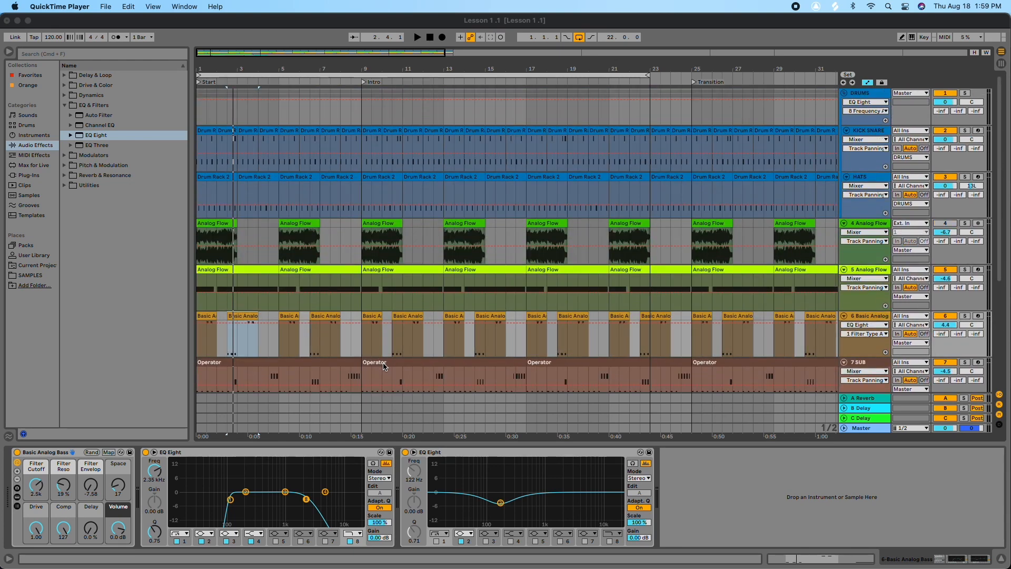
scroll(383, 367, down, 5)
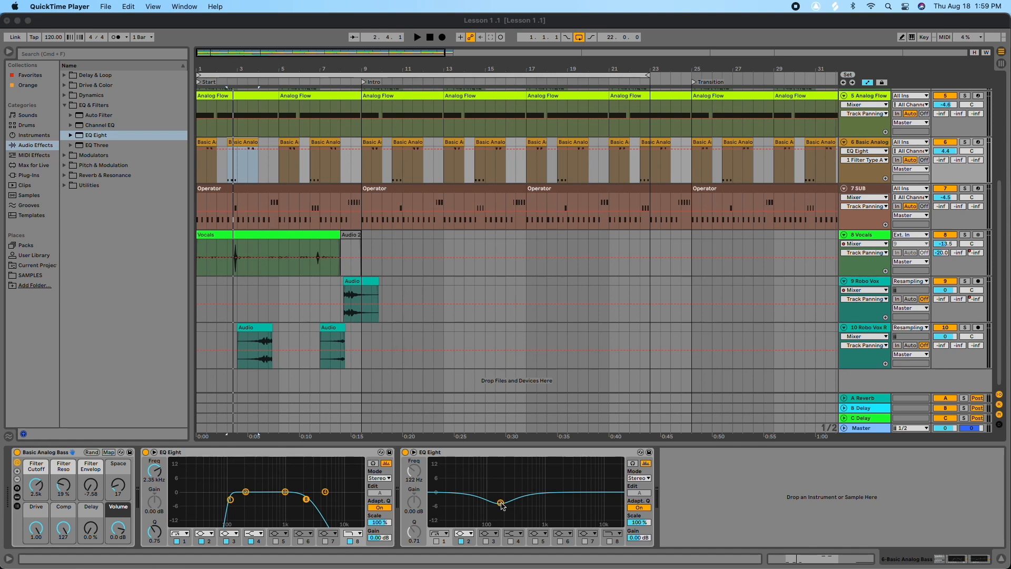
scroll(374, 379, up, 5)
scroll(374, 379, down, 5)
click(433, 453)
key(super+alt+l)
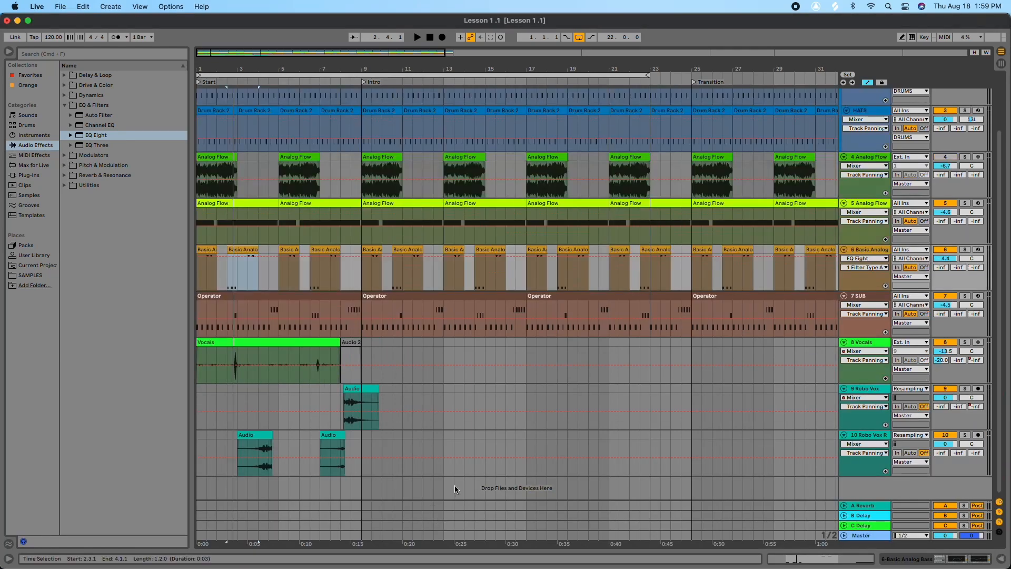
scroll(410, 450, up, 2)
scroll(411, 452, down, 2)
scroll(415, 450, up, 1)
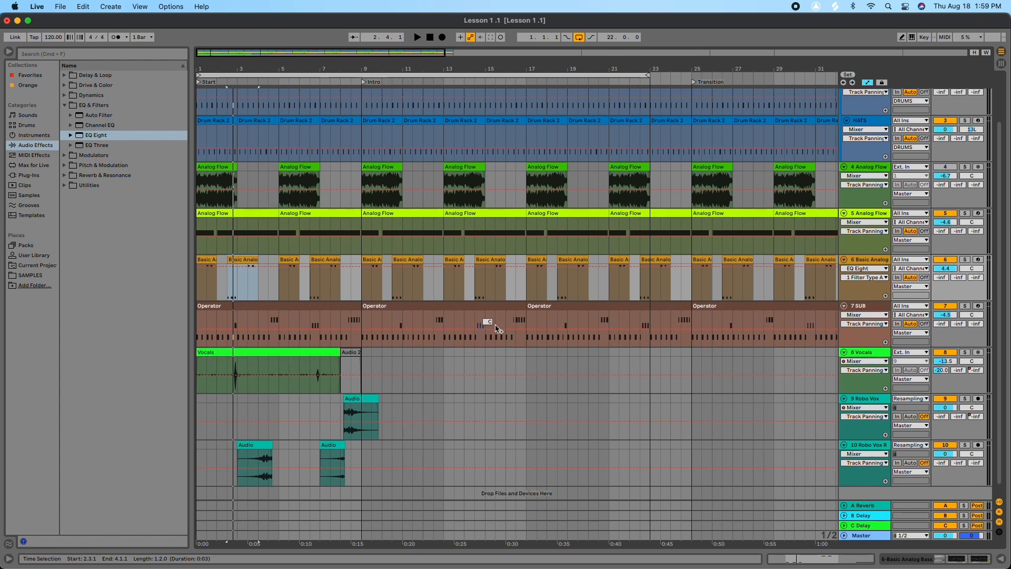
Try a cut on band 2 of the SUB track's EQ Eight during playback, ending at -4.76 dB, and hide the device view.
click(865, 307)
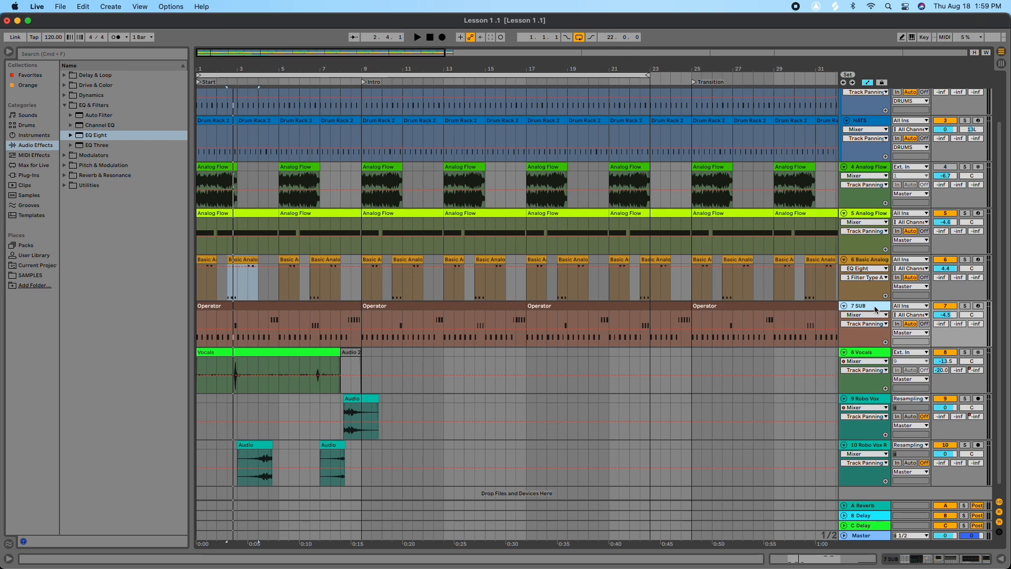
double_click(876, 309)
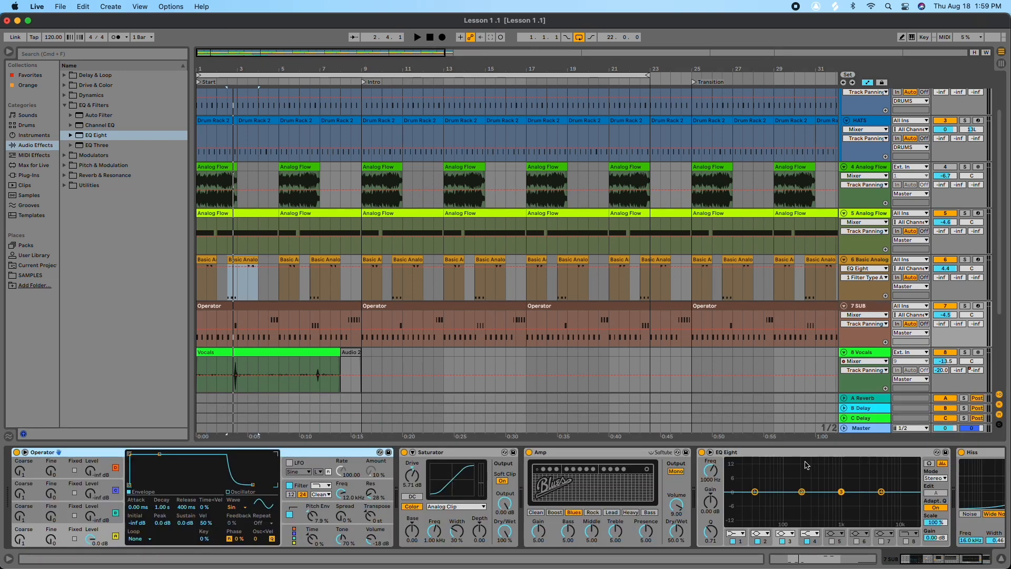
key(space)
drag(801, 492, 800, 510)
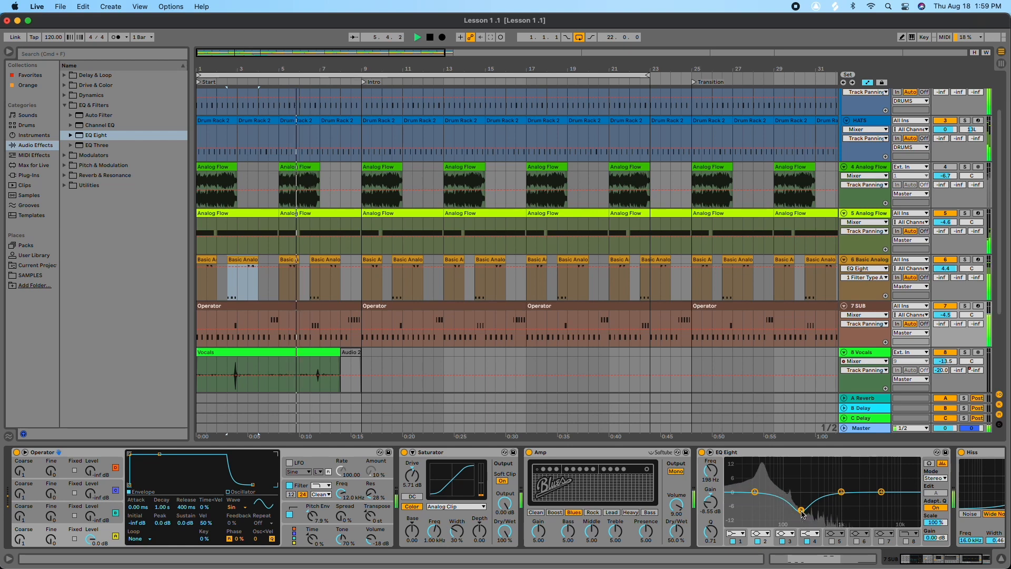
drag(715, 508, 715, 494)
key(space)
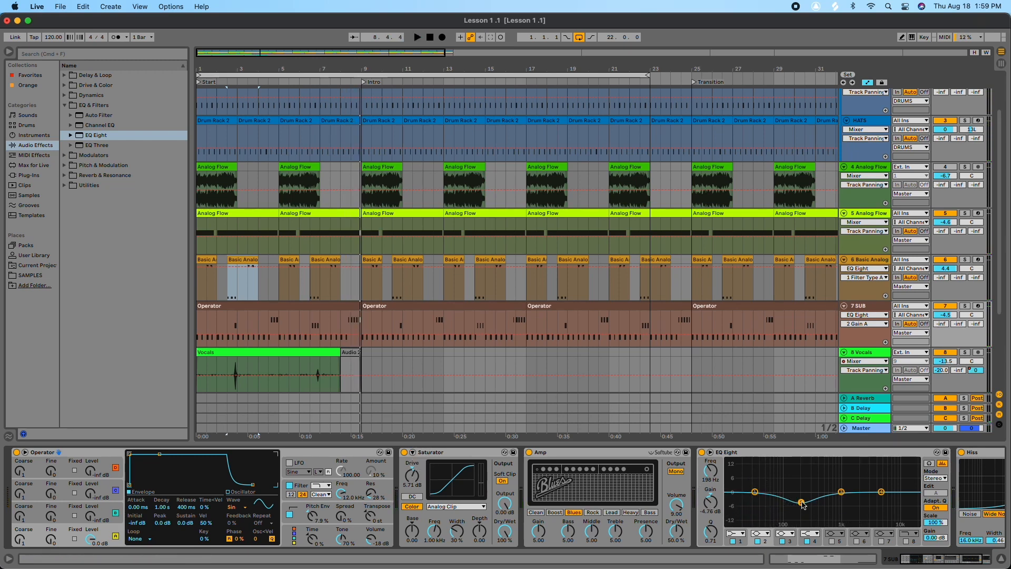
key(super+alt+l)
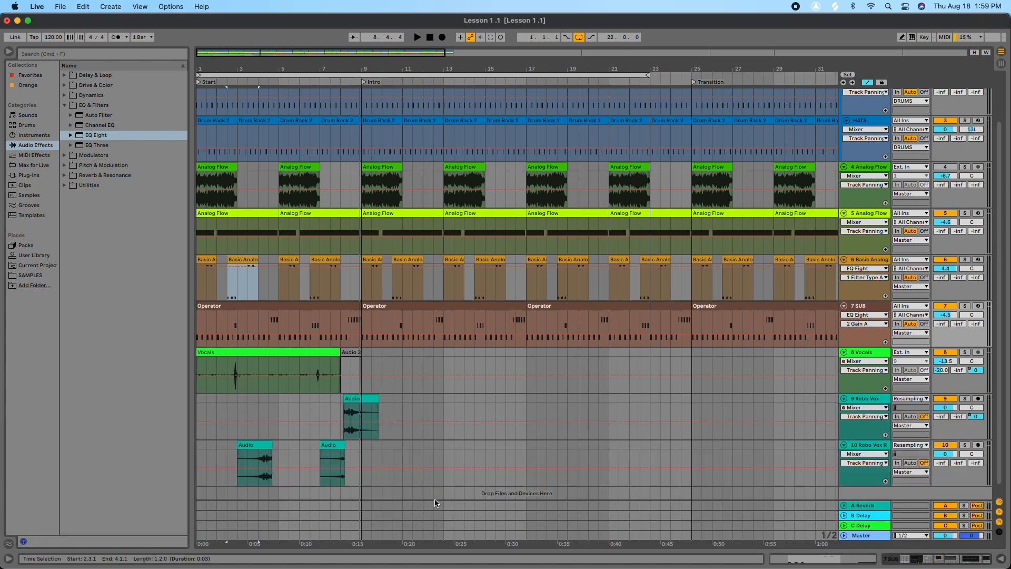
Reopen the SUB track's devices, compare band 2 of its EQ Eight flat during playback, and set its gain to -5.00 dB.
double_click(858, 306)
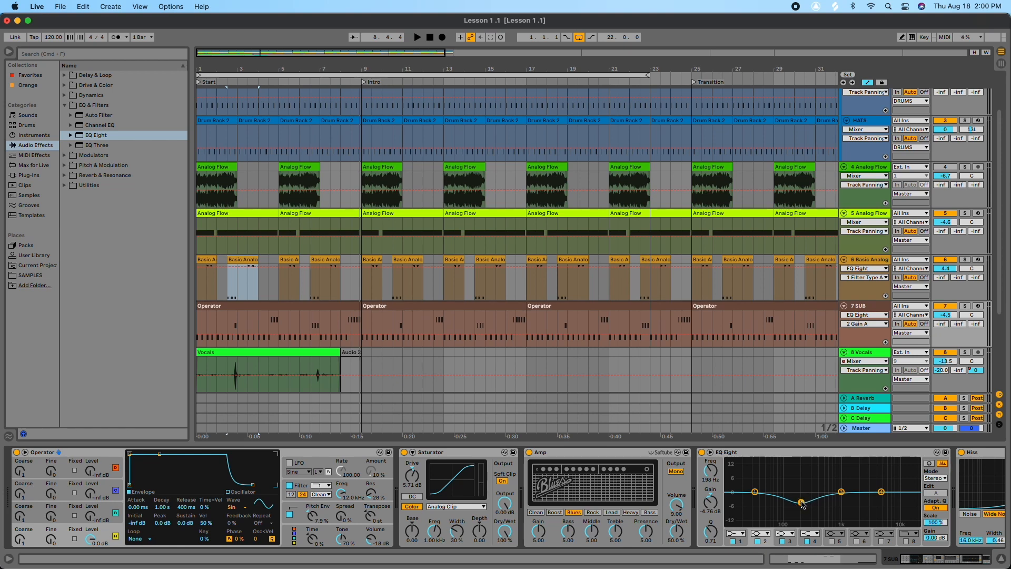
key(space)
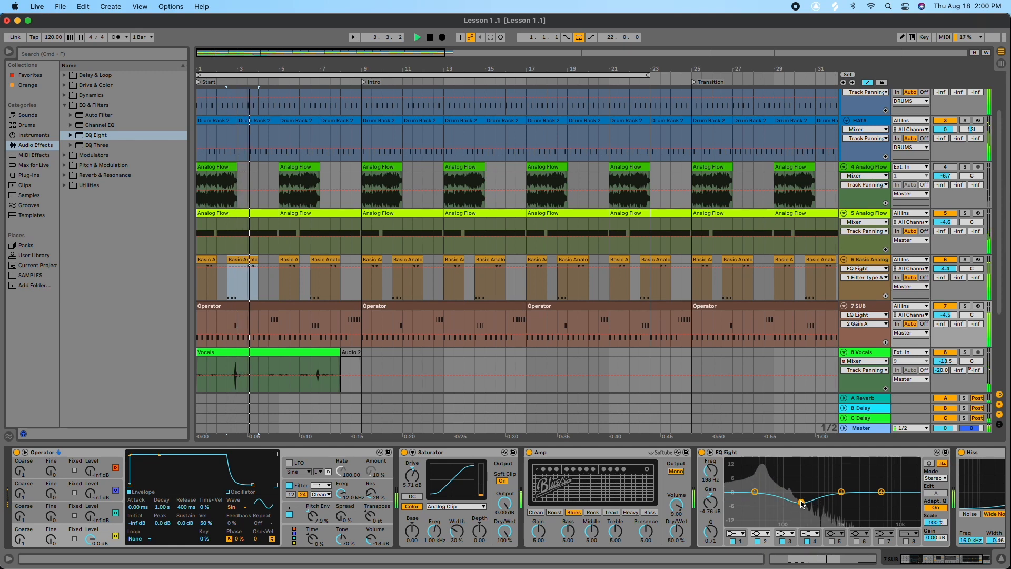
drag(801, 502, 801, 491)
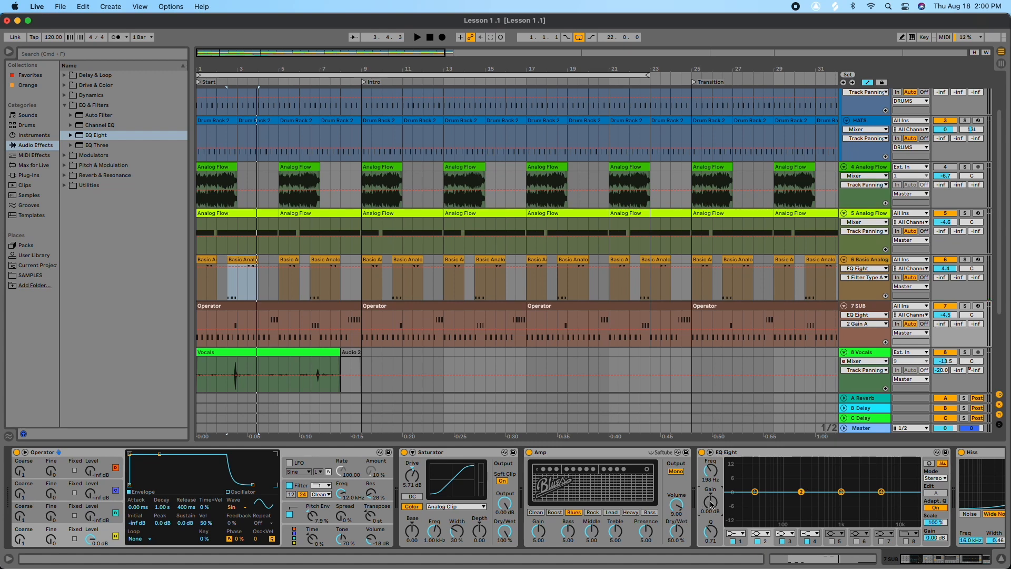
key(space)
drag(710, 504, 710, 520)
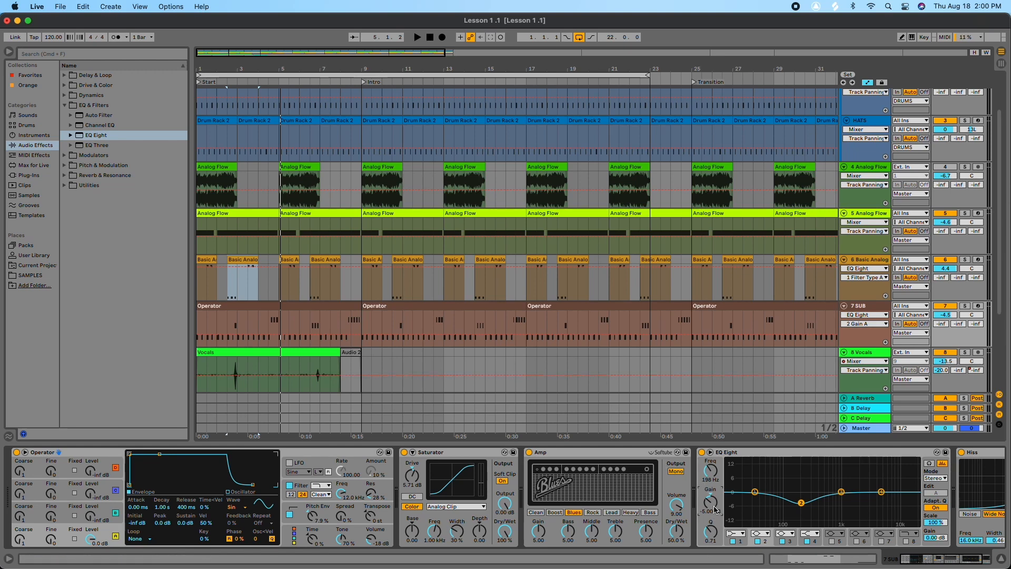
Review the whole arrangement's track list with the SUB track's devices open.
scroll(385, 331, up, 3)
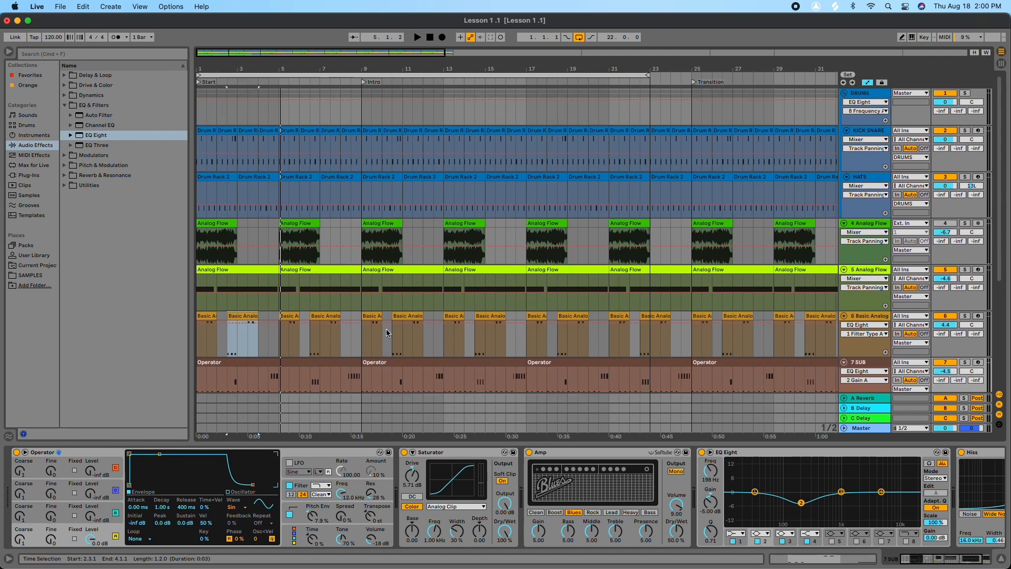
scroll(385, 331, down, 5)
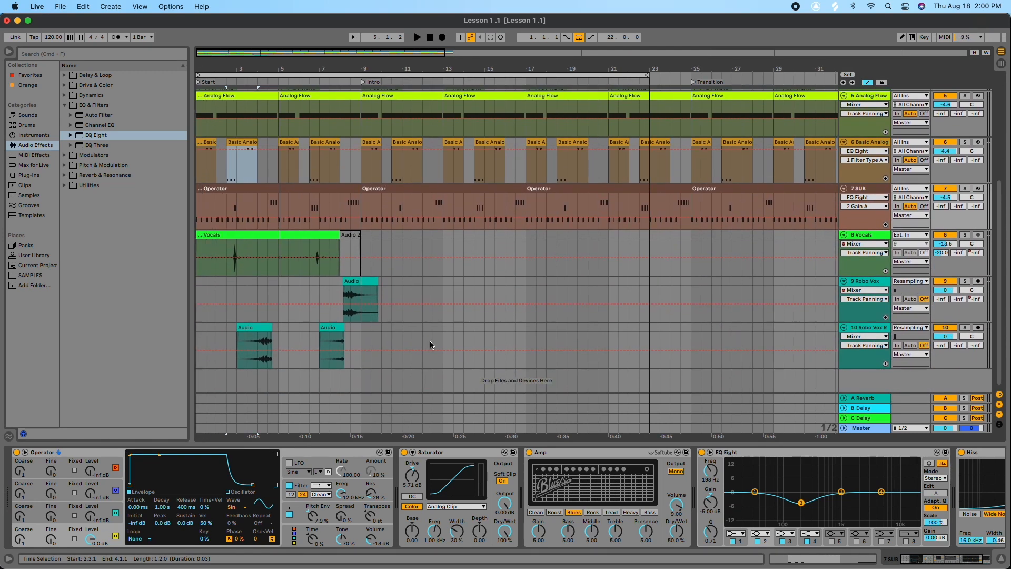
scroll(432, 340, up, 6)
scroll(441, 351, down, 8)
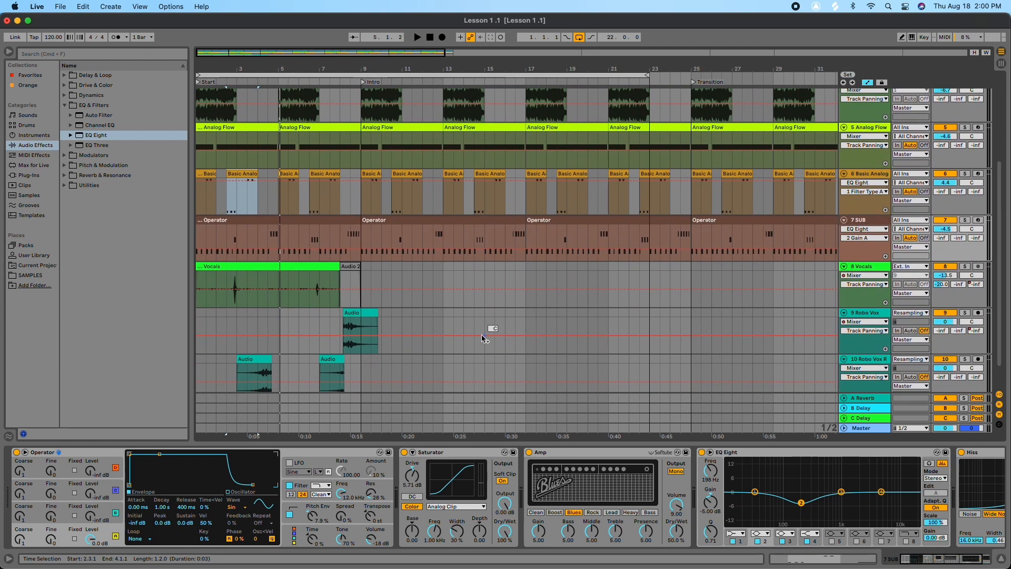
scroll(435, 325, up, 7)
scroll(435, 274, down, 7)
scroll(481, 254, up, 3)
scroll(480, 269, up, 4)
scroll(481, 293, down, 8)
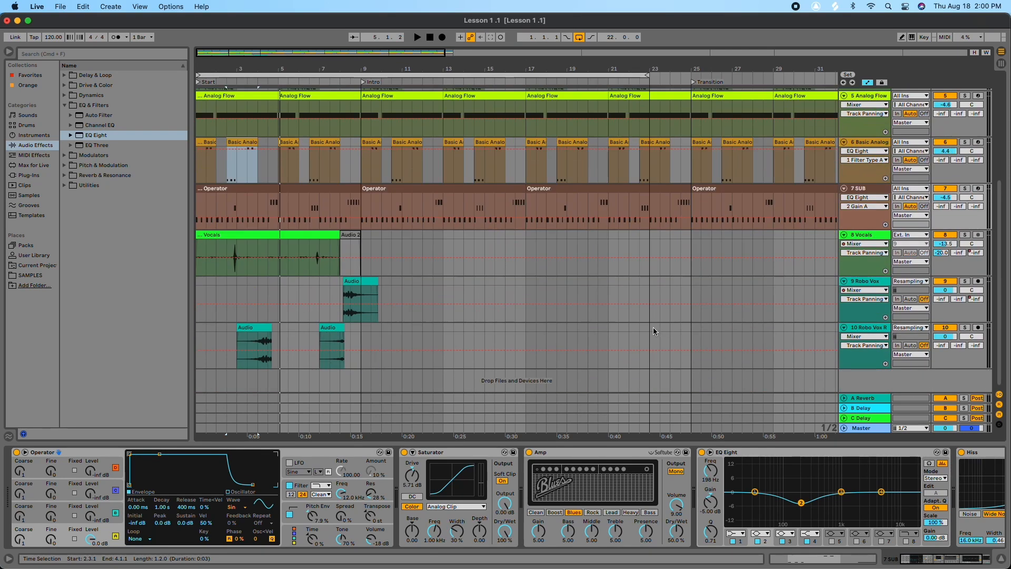
Review the drum, synth, bass, SUB, vocal and Robo Vox tracks and their mixer settings across the arrangement.
scroll(571, 316, up, 8)
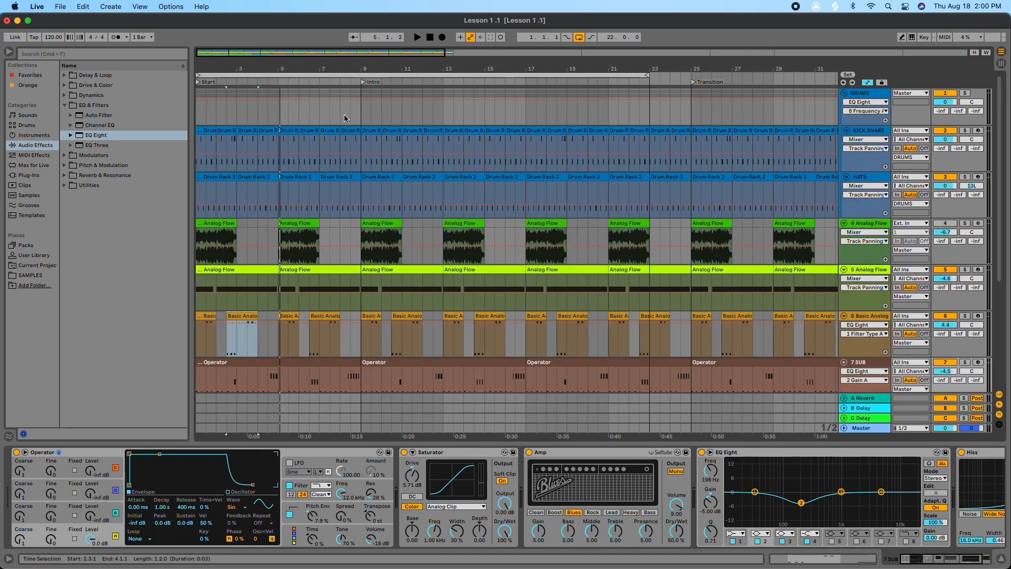
scroll(344, 117, down, 8)
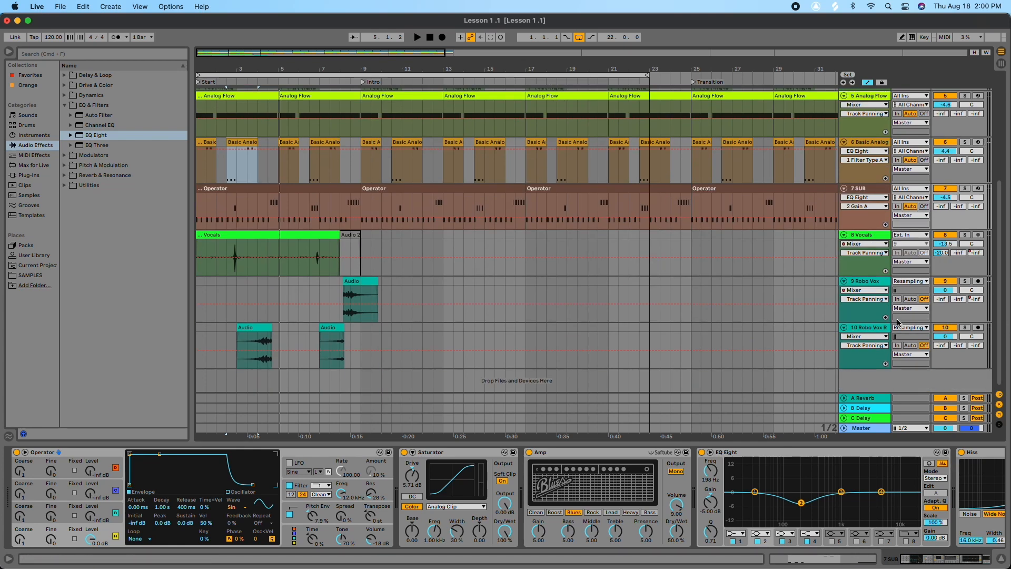
scroll(425, 192, up, 8)
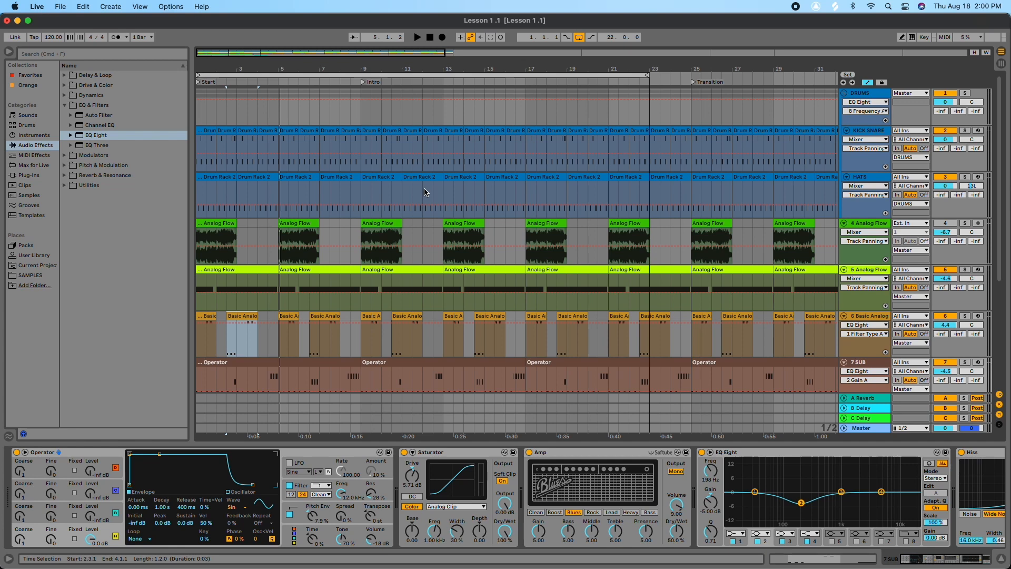
scroll(447, 211, down, 8)
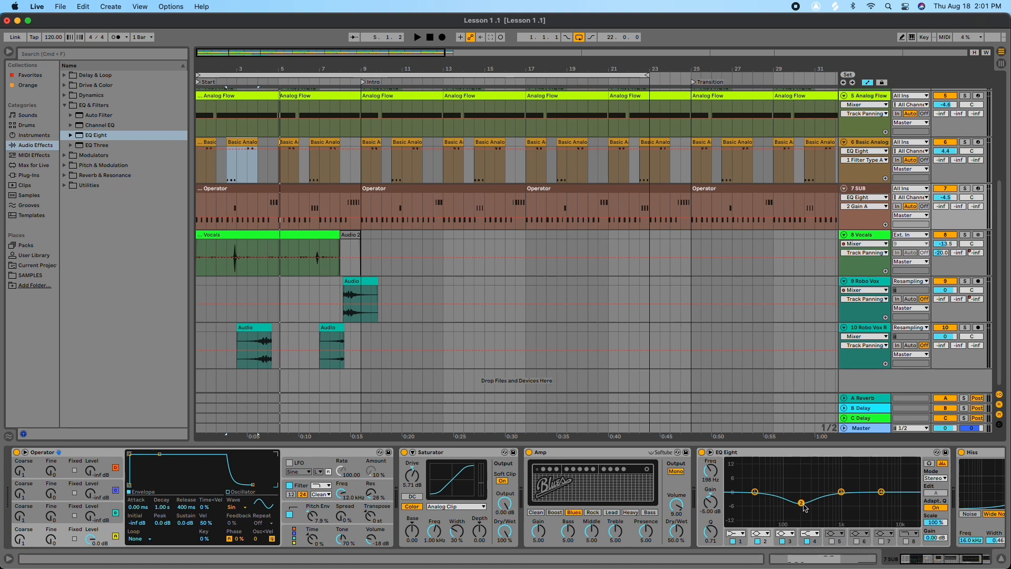
scroll(548, 326, up, 5)
scroll(539, 327, down, 5)
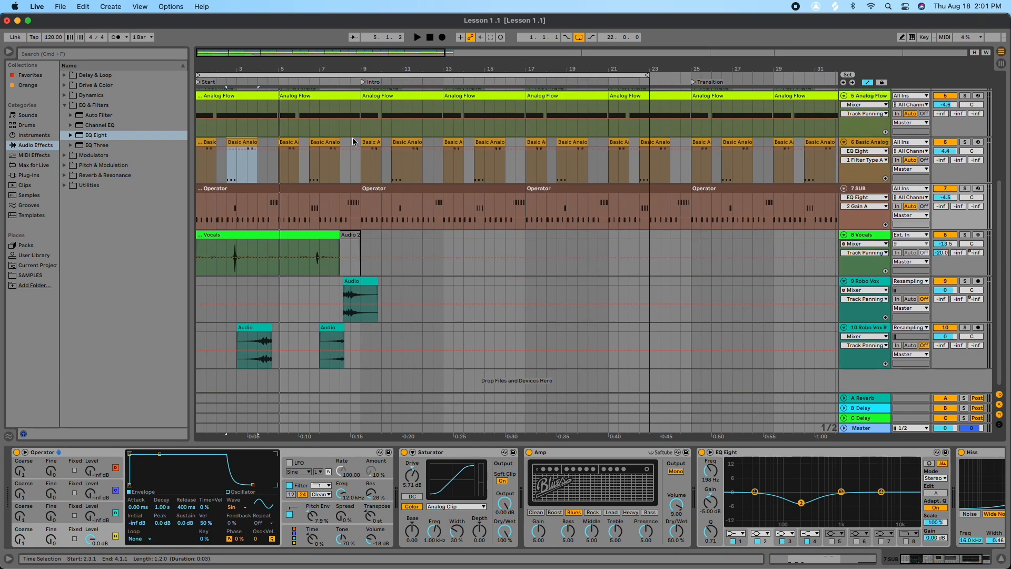
drag(325, 67, 359, 59)
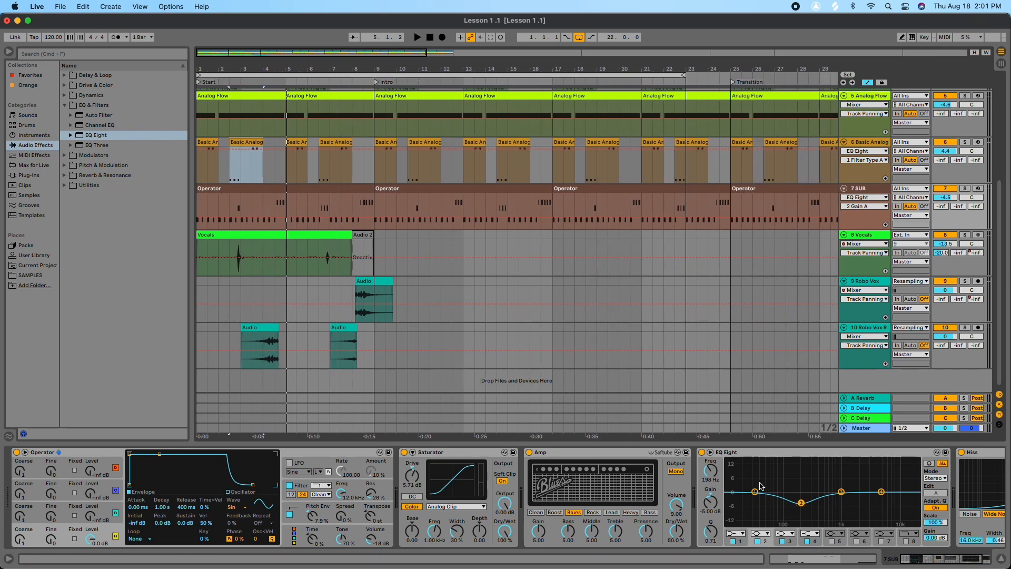
scroll(538, 307, up, 7)
scroll(538, 307, down, 7)
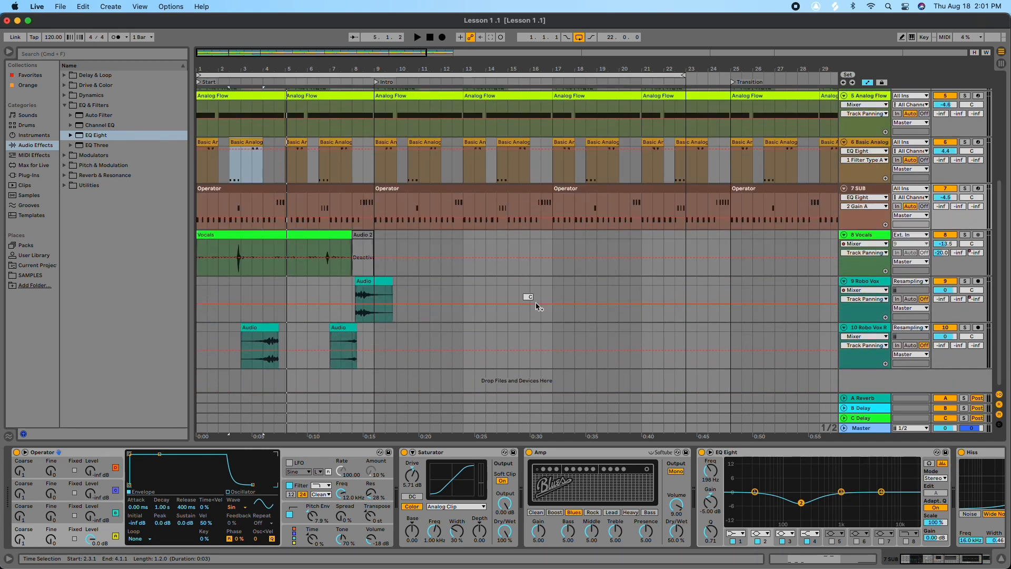
Play the first clip on the Robo Vox Rev track and display that track's C-Delay send automation at closer zoom.
click(247, 341)
key(space)
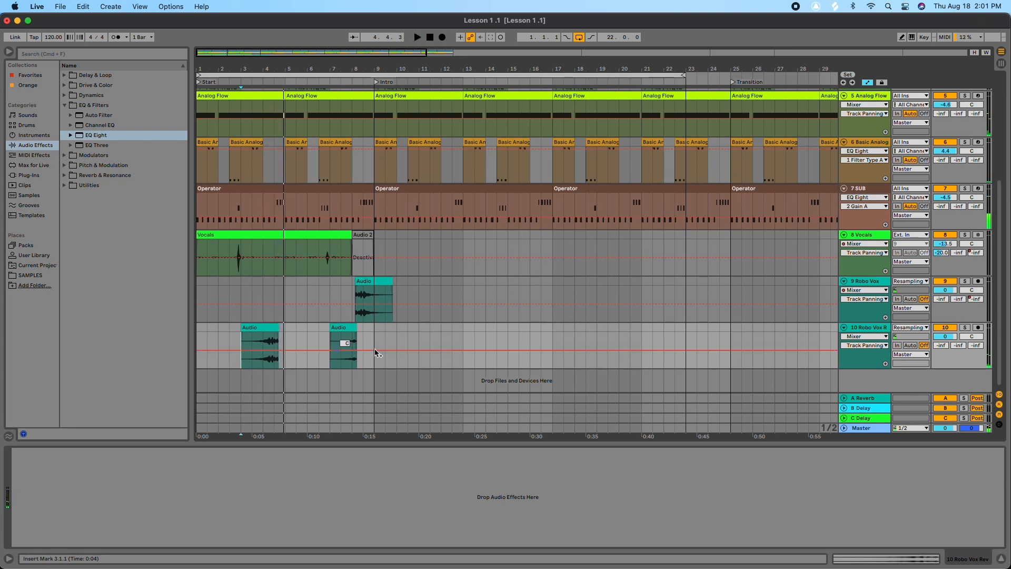
click(958, 345)
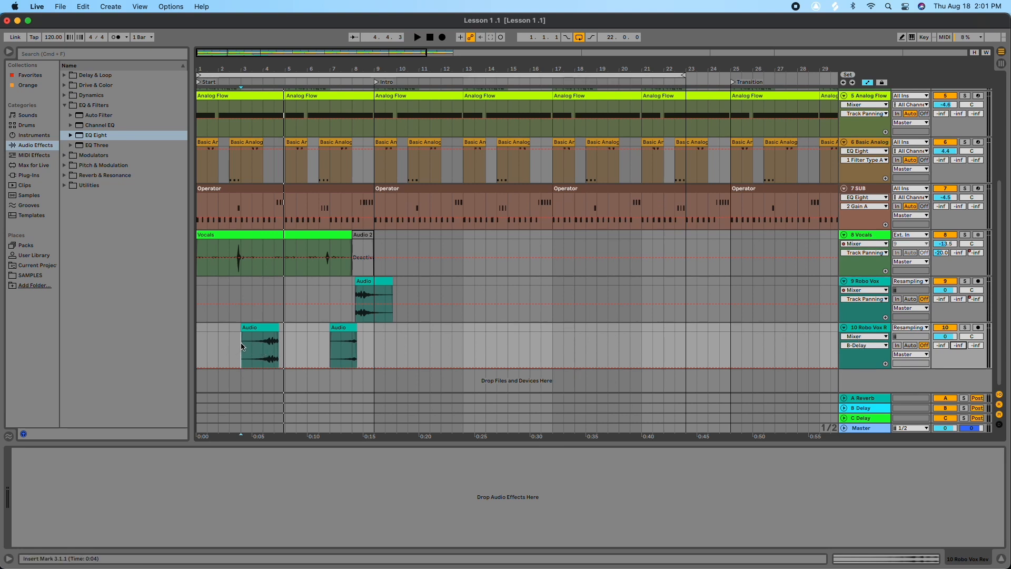
click(866, 329)
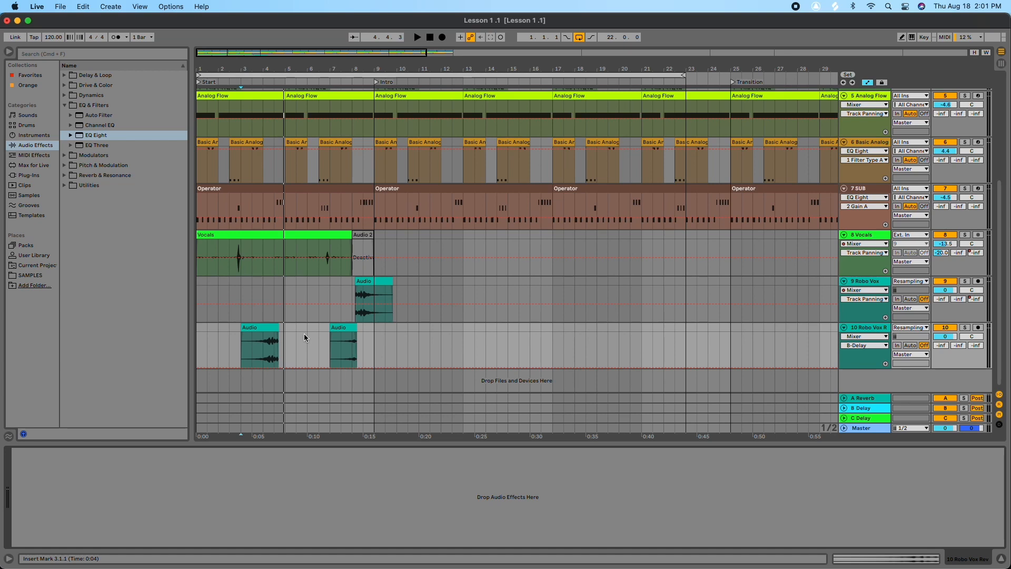
click(287, 342)
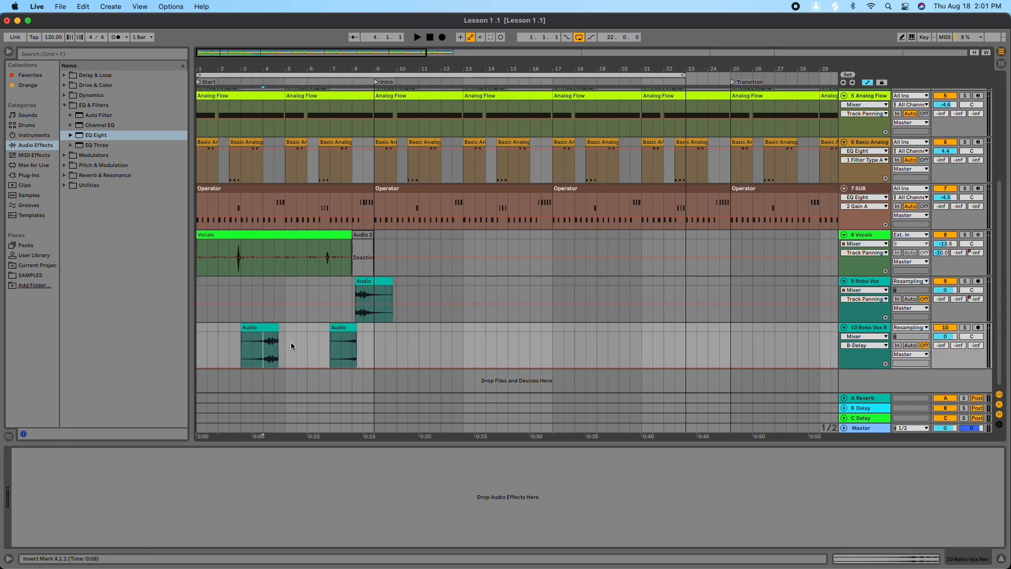
drag(256, 70, 325, 137)
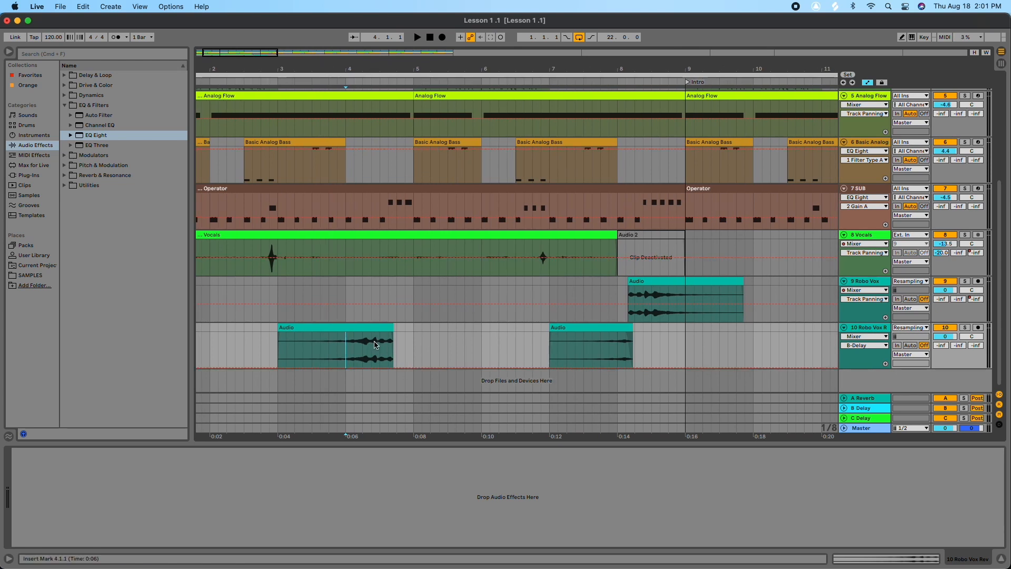
click(975, 344)
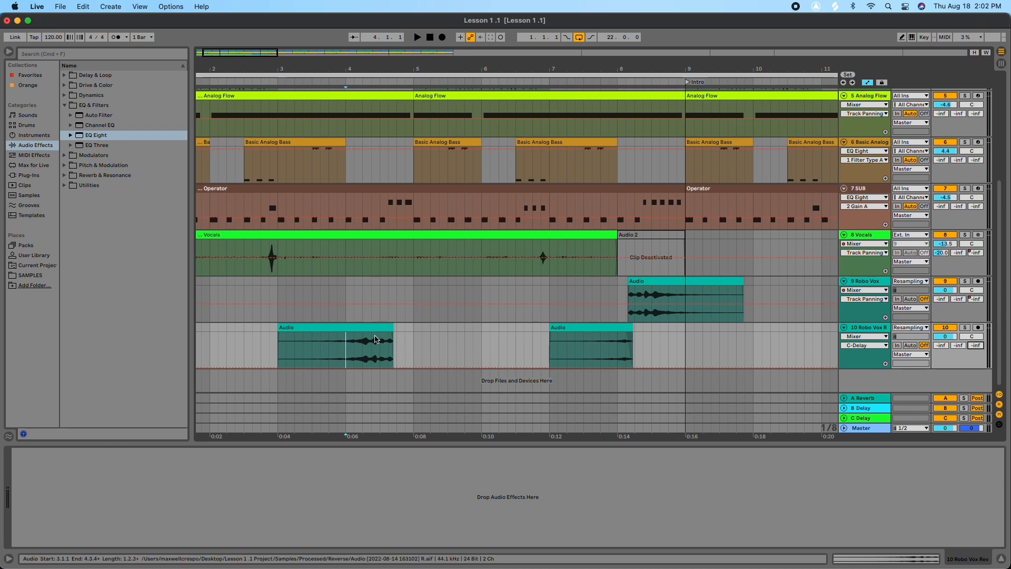
Record C-Delay send automation on the Robo Vox Rev track during playback, raising the send to 0.0 dB over the first clip.
click(269, 347)
key(space)
drag(975, 345, 976, 318)
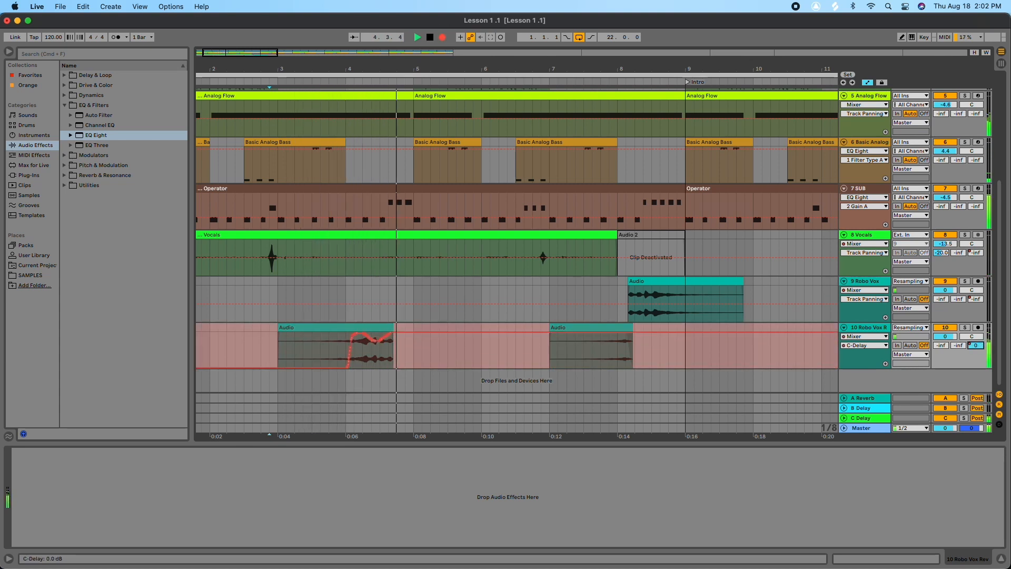
key(space)
Reshape the recorded C-Delay send curve over the first Robo Vox Rev clip, lowering its early peak so it climbs toward the clip's end.
drag(330, 348, 376, 344)
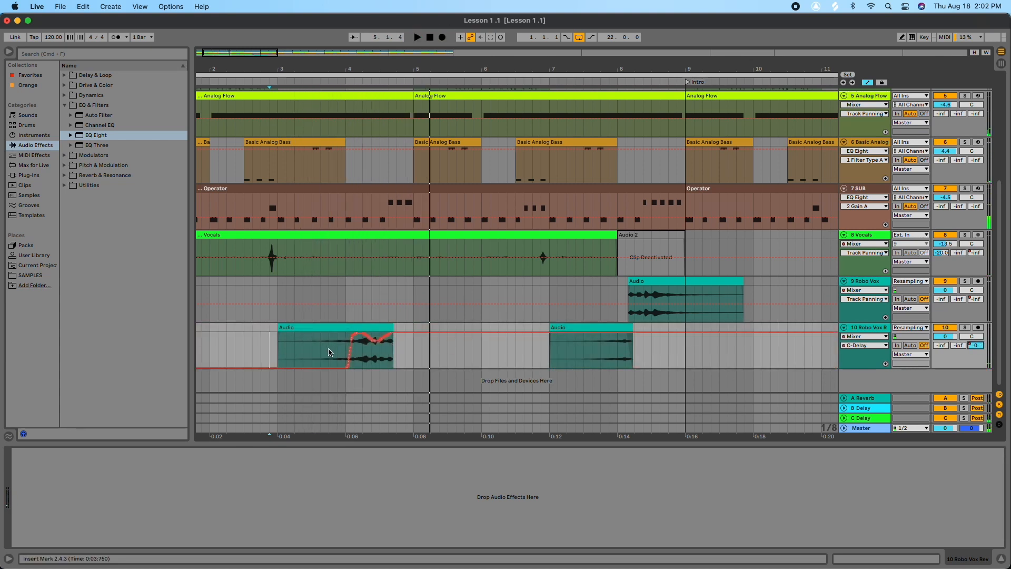
drag(577, 246, 576, 247)
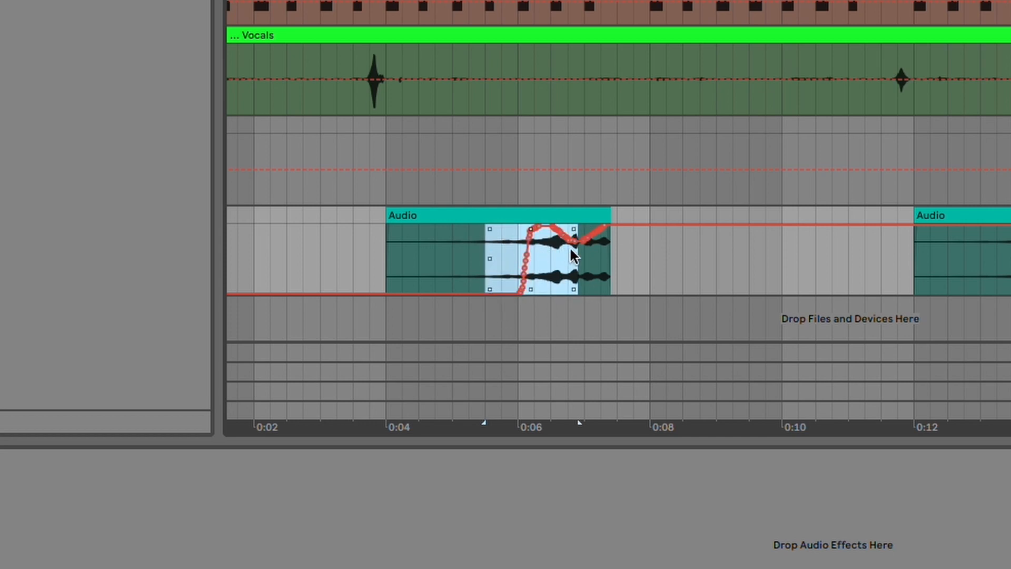
drag(536, 227, 536, 240)
mouse_move(472, 263)
mouse_down()
mouse_move(559, 261)
mouse_move(539, 246)
mouse_up()
click(485, 263)
click(564, 266)
click(566, 267)
click(562, 262)
click(555, 259)
click(561, 261)
click(559, 263)
click(556, 260)
click(553, 256)
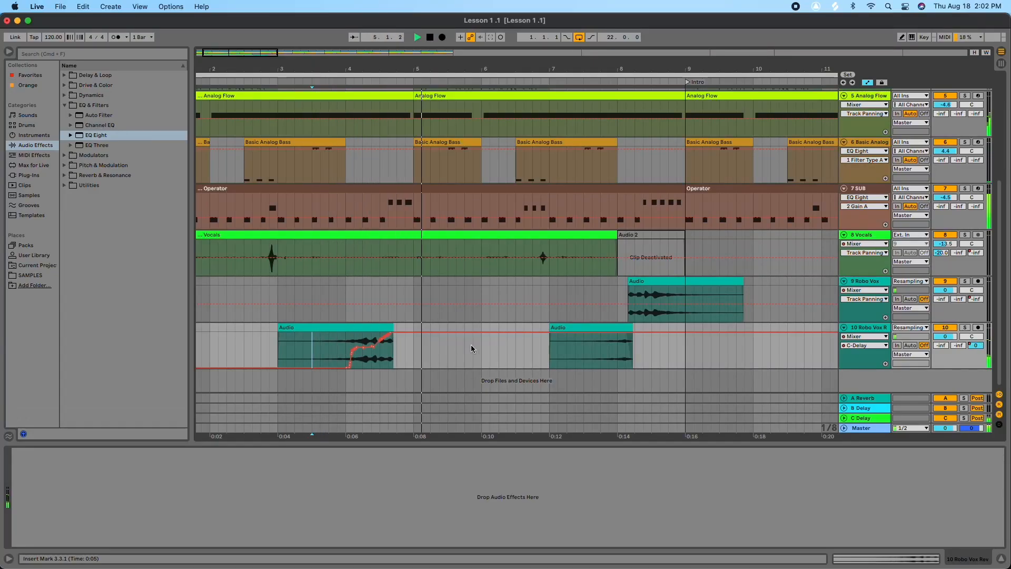
Check the C Delay return's Delay device and listen to the first Robo Vox Rev clip in the mix and soloed.
key(space)
drag(428, 69, 429, 41)
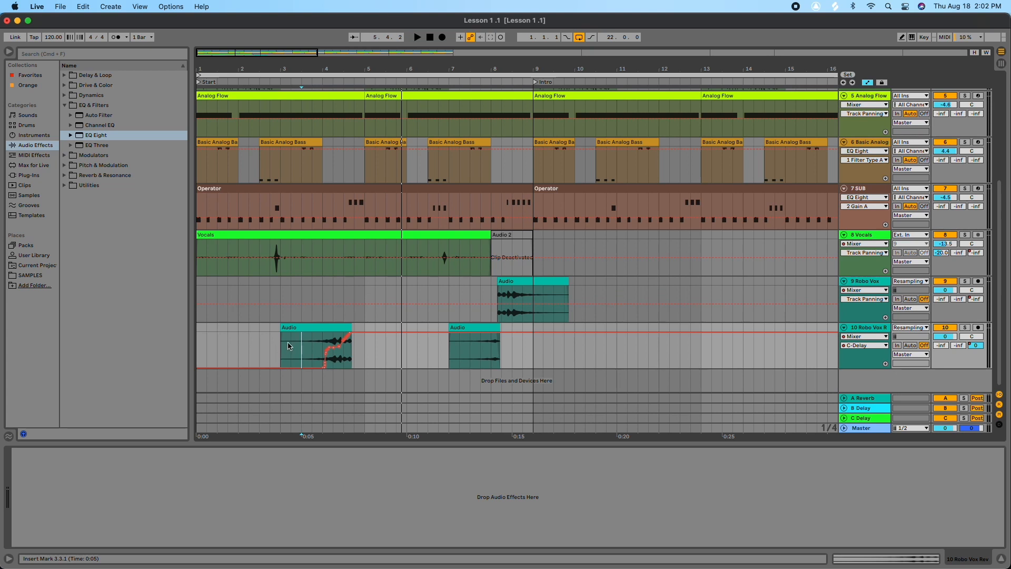
key(space)
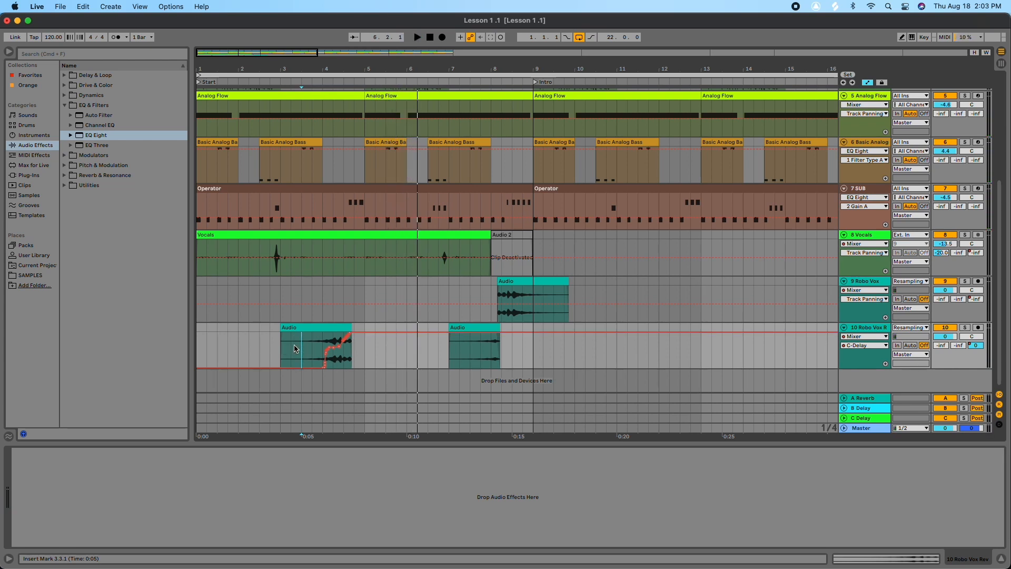
click(864, 419)
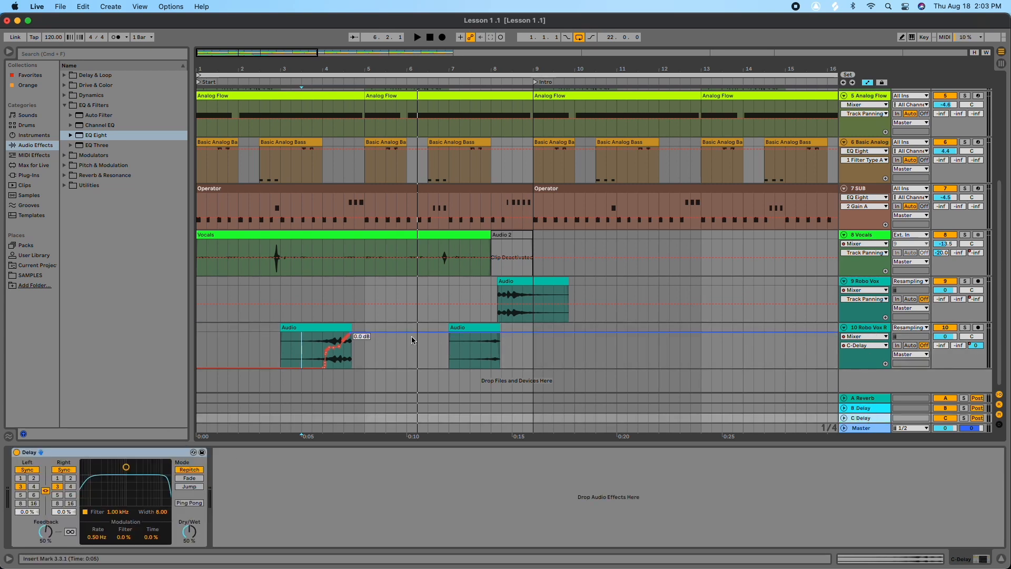
mouse_move(328, 347)
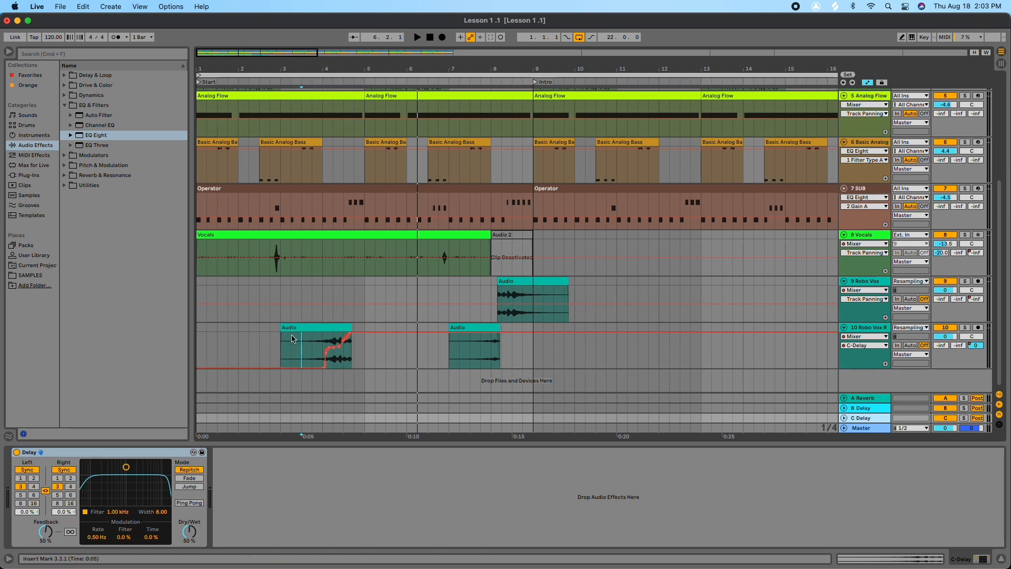
click(270, 345)
key(space)
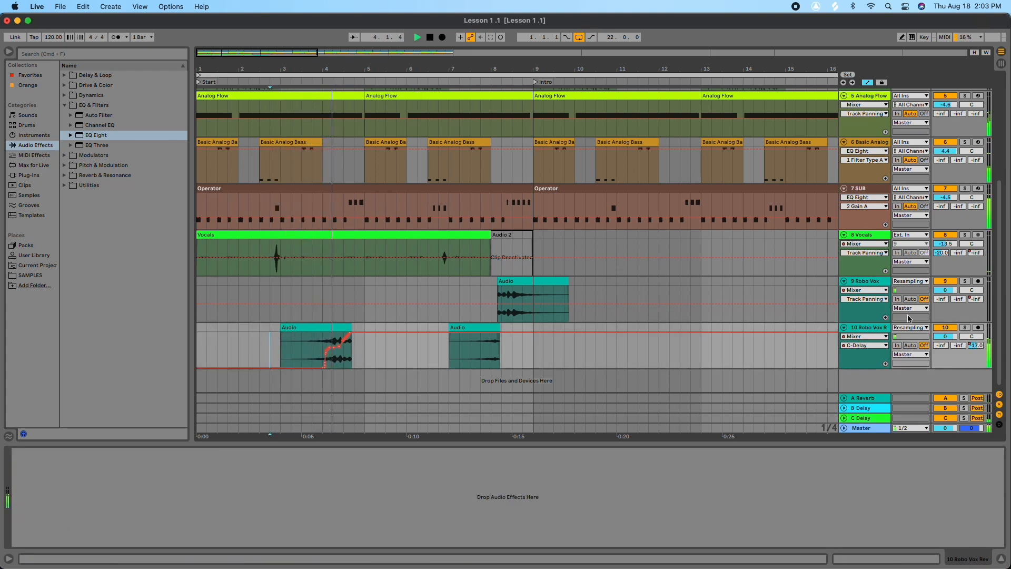
click(965, 327)
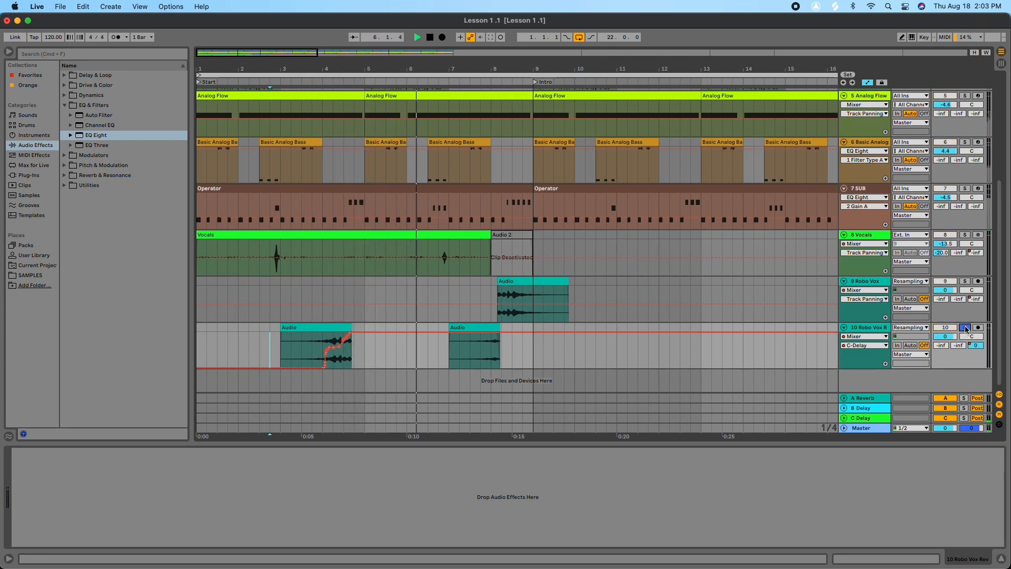
click(965, 327)
Look over the arrangement's tracks and play from bar 3 at the start of the first Robo Vox Rev clip.
scroll(235, 146, up, 5)
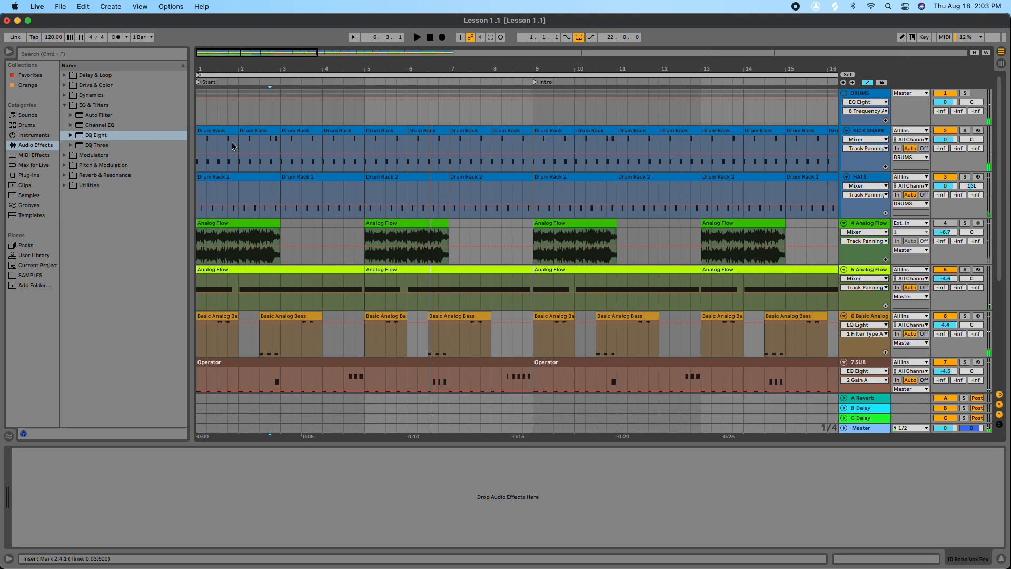
scroll(384, 136, down, 4)
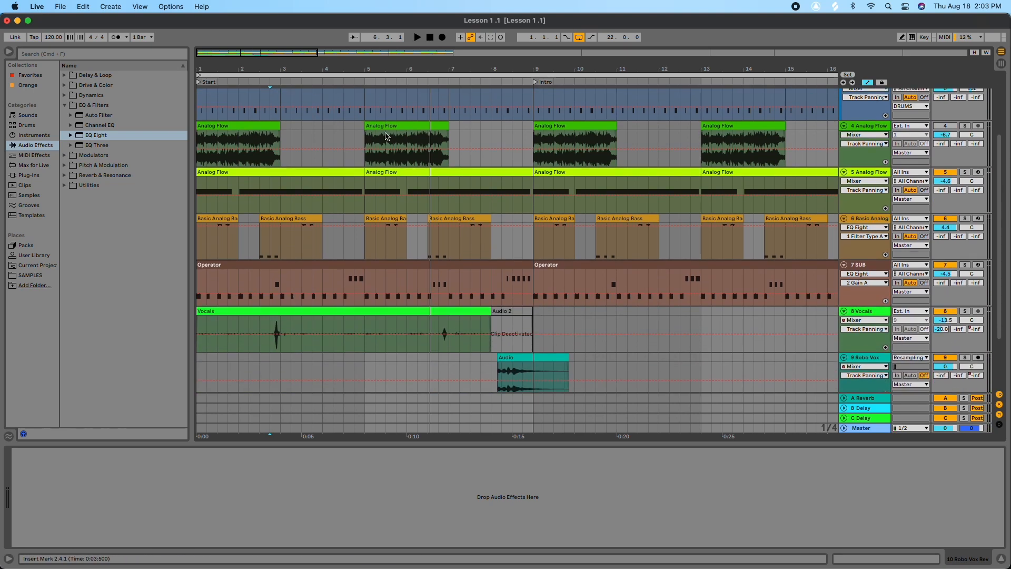
scroll(386, 136, down, 4)
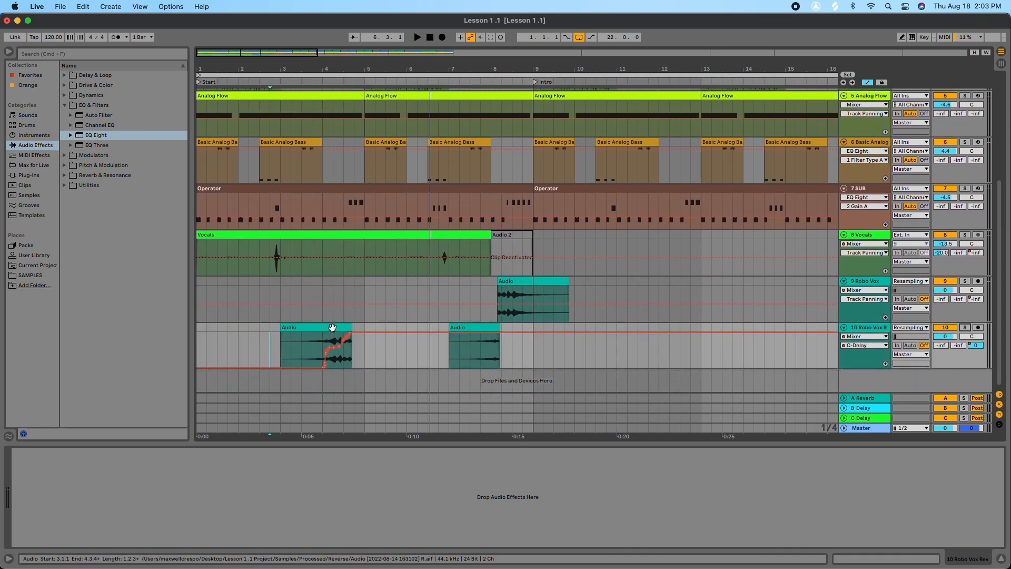
click(280, 337)
key(space)
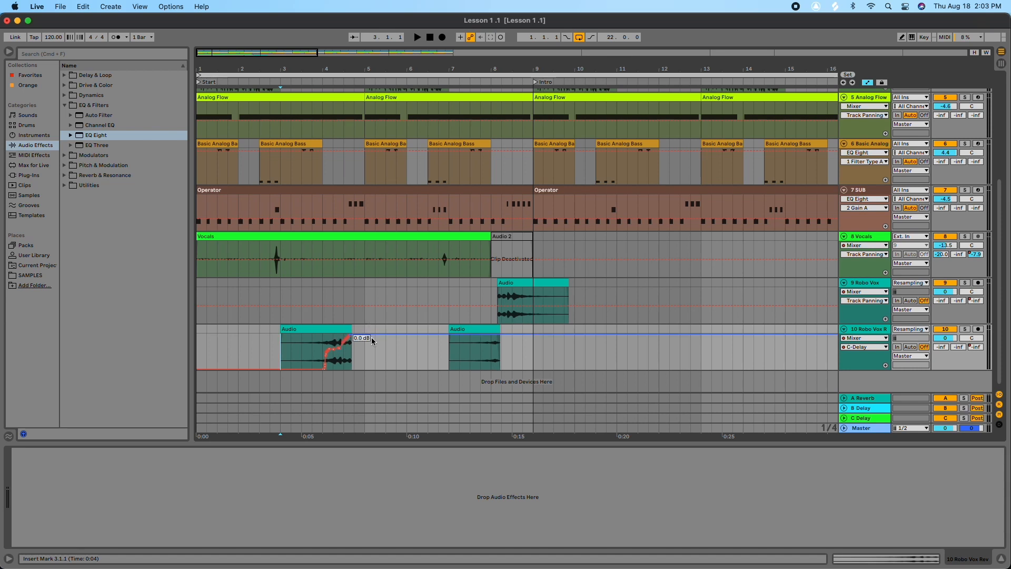
scroll(374, 353, down, 1)
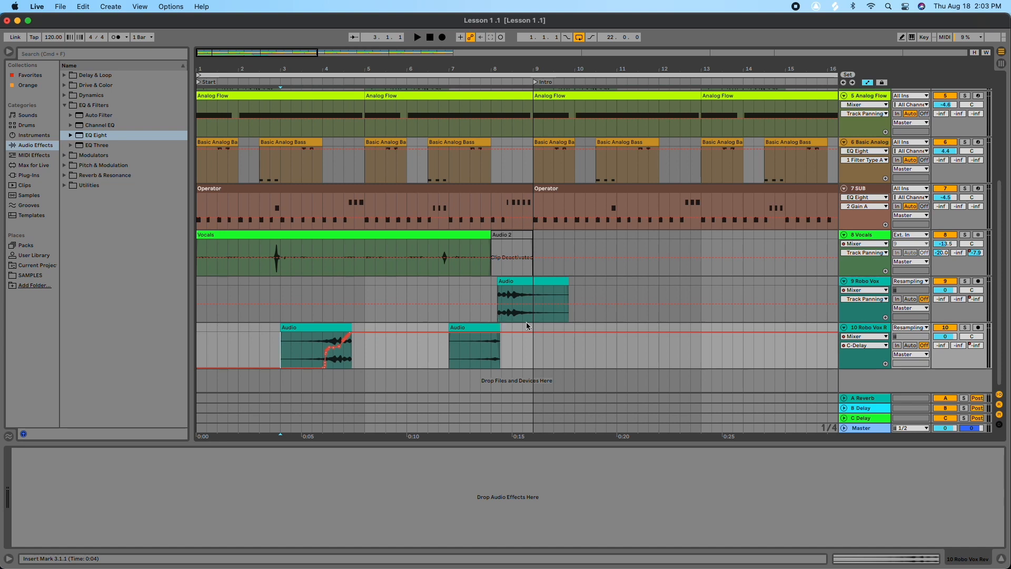
Display the C-Delay send automation on the Robo Vox and Vocals tracks, and check the C Delay return's Delay device.
click(864, 299)
click(864, 354)
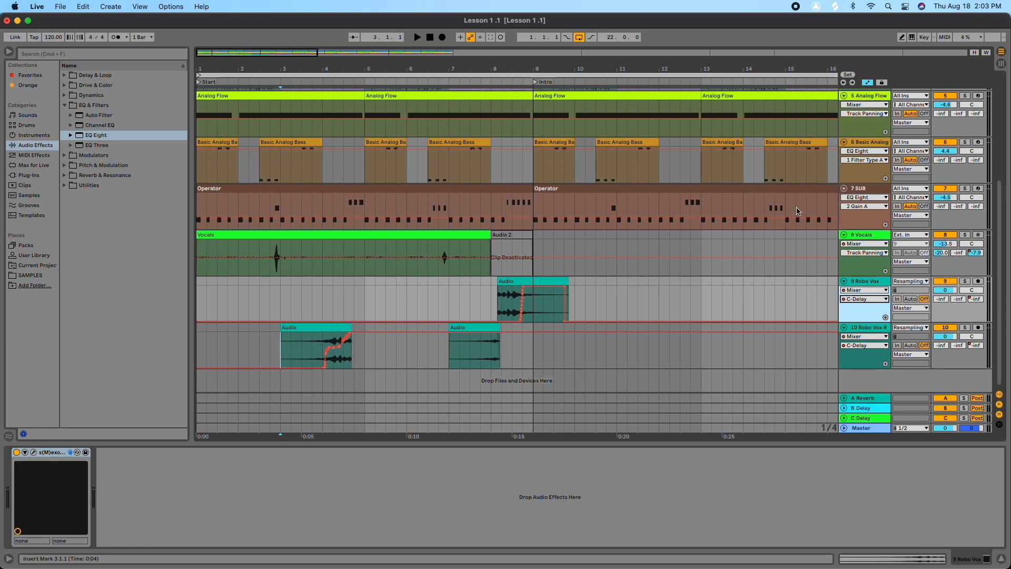
click(857, 254)
click(855, 308)
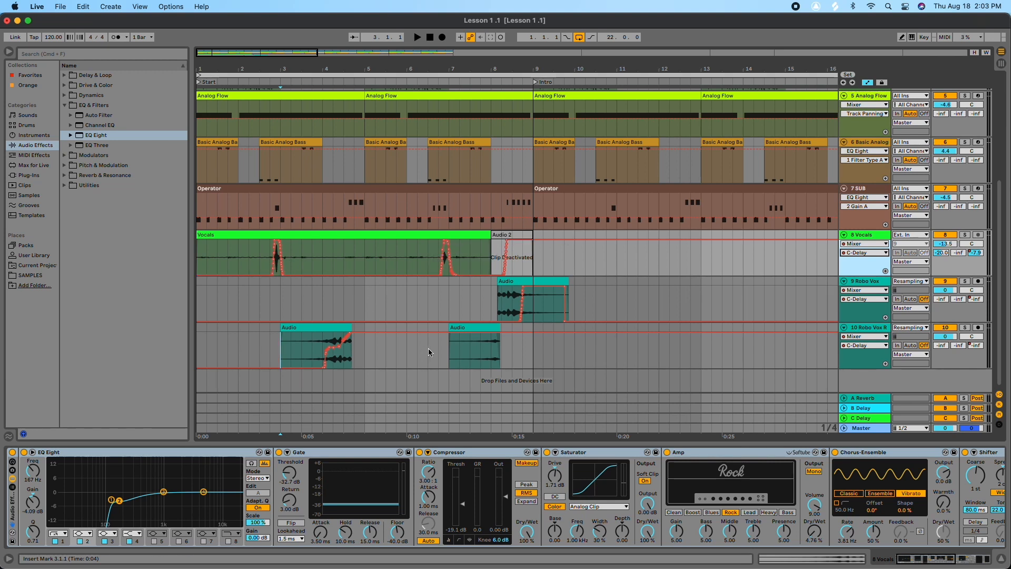
click(861, 418)
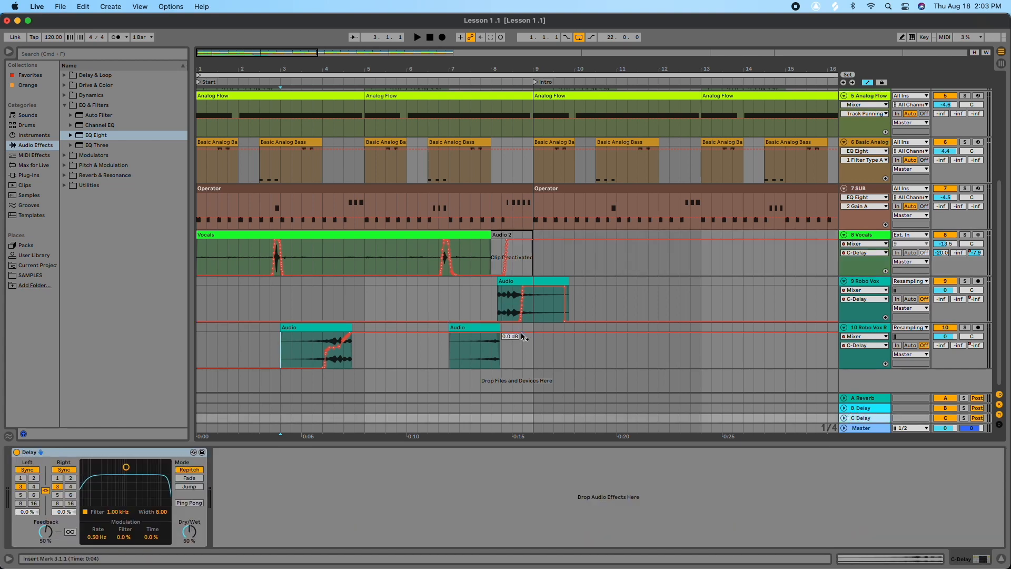
click(522, 351)
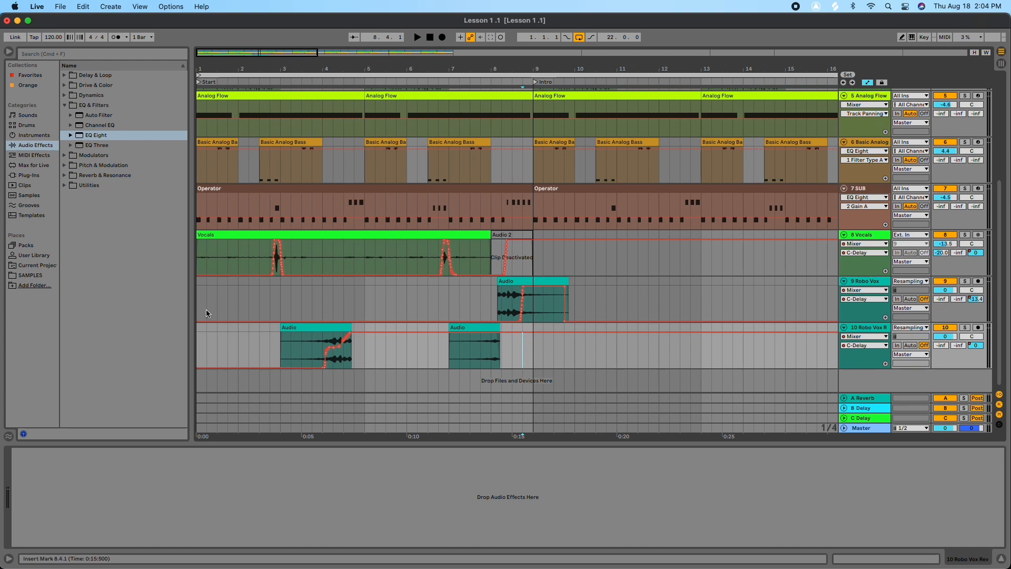
Delete the C-Delay send automation across the first Robo Vox Rev clip and solo the track while playing from 3.3.1.
click(271, 339)
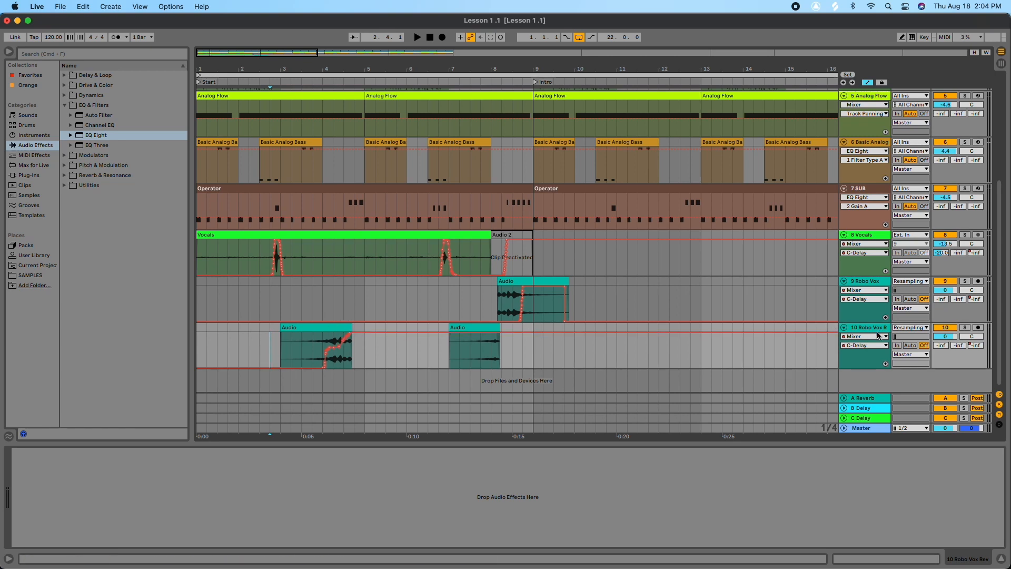
mouse_move(311, 347)
mouse_down()
mouse_move(399, 343)
mouse_move(371, 352)
mouse_move(371, 365)
mouse_up()
click(304, 351)
key(space)
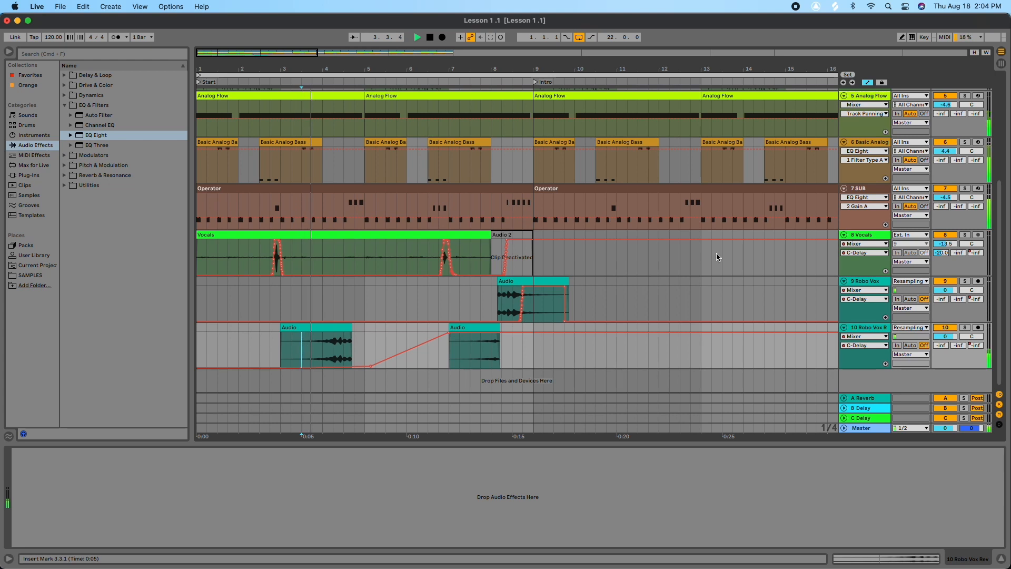
click(965, 327)
key(space)
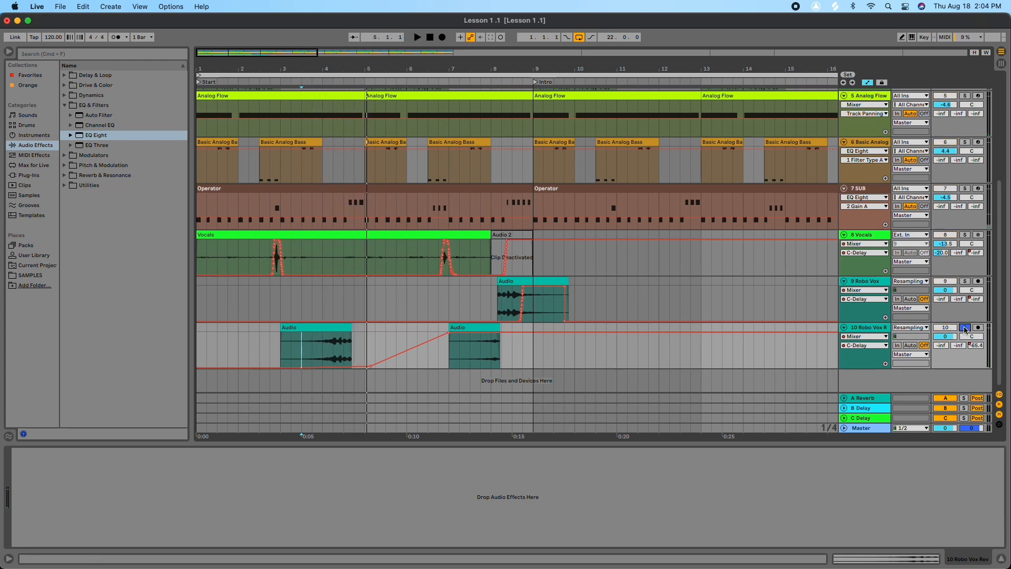
Unsolo the Robo Vox Rev track and paste the C-Delay send automation over its first clip from 3.3.1.
click(965, 328)
key(super+v)
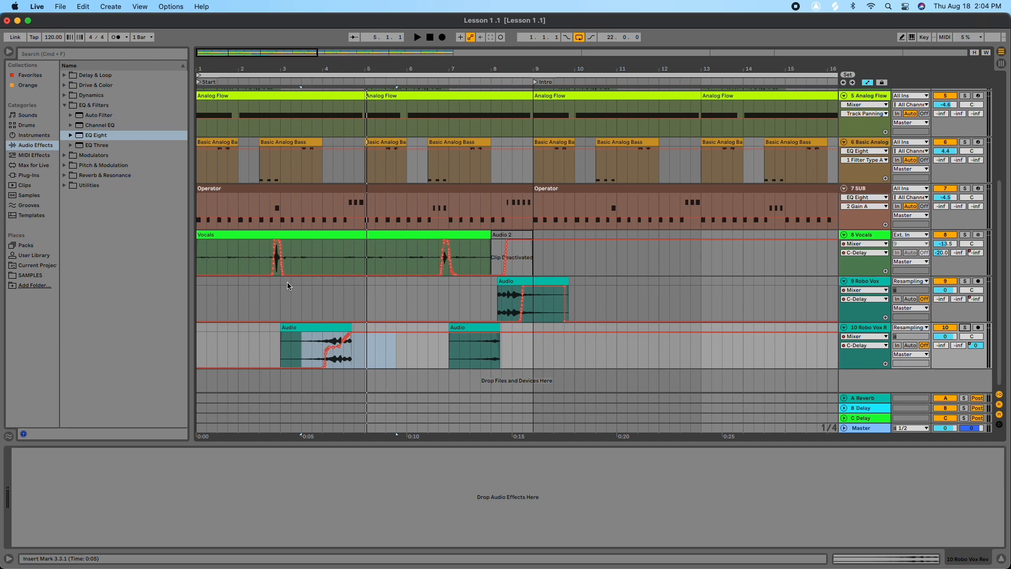
Look over all the arrangement's tracks, from the DRUMS group down to the Robo Vox tracks.
click(269, 291)
scroll(347, 294, up, 3)
scroll(389, 316, down, 3)
scroll(419, 352, up, 3)
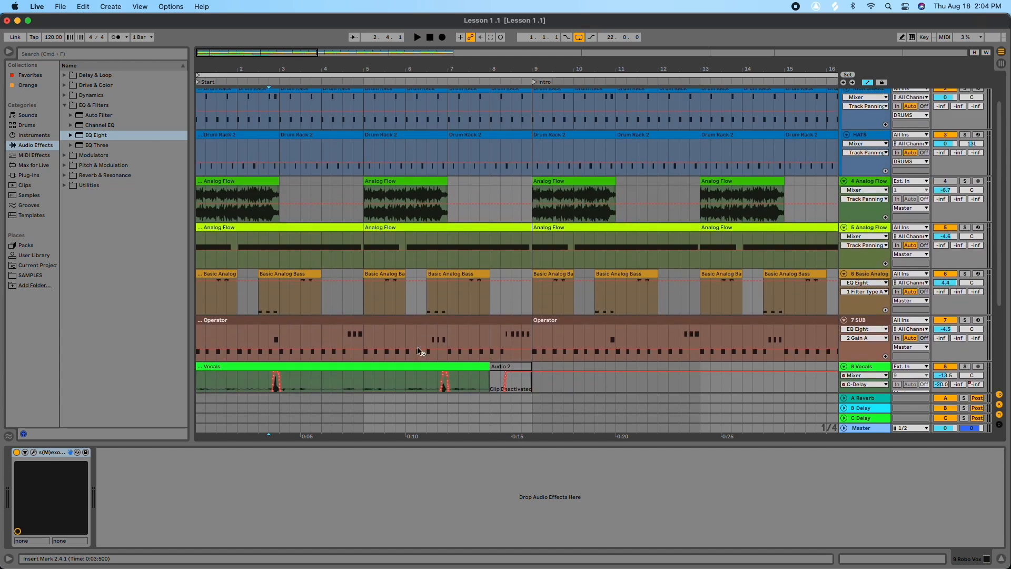
scroll(418, 352, down, 3)
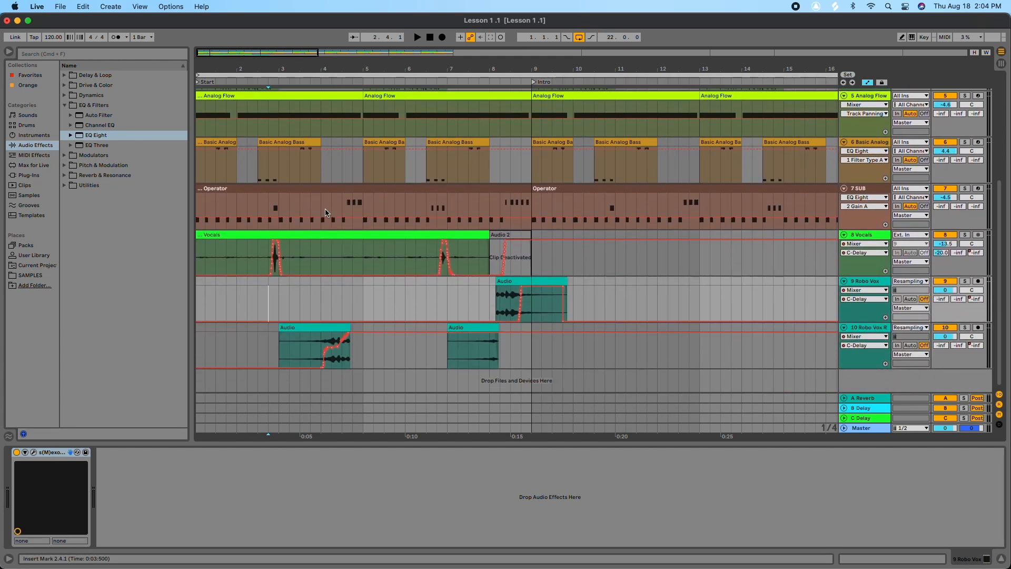
scroll(324, 213, up, 6)
scroll(327, 214, down, 5)
scroll(324, 232, down, 2)
scroll(330, 216, up, 6)
scroll(339, 217, down, 6)
scroll(238, 130, up, 10)
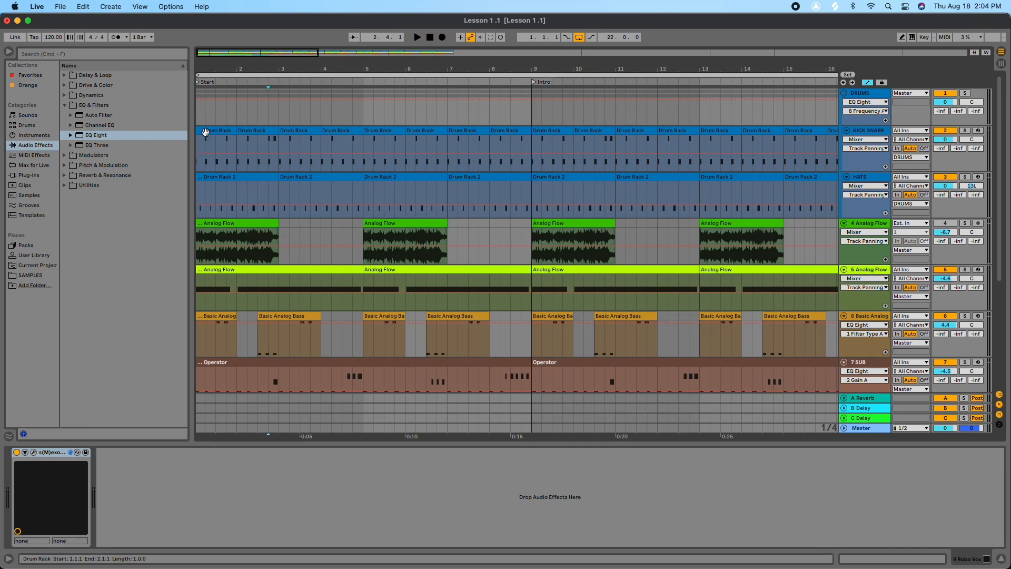
drag(335, 69, 334, 64)
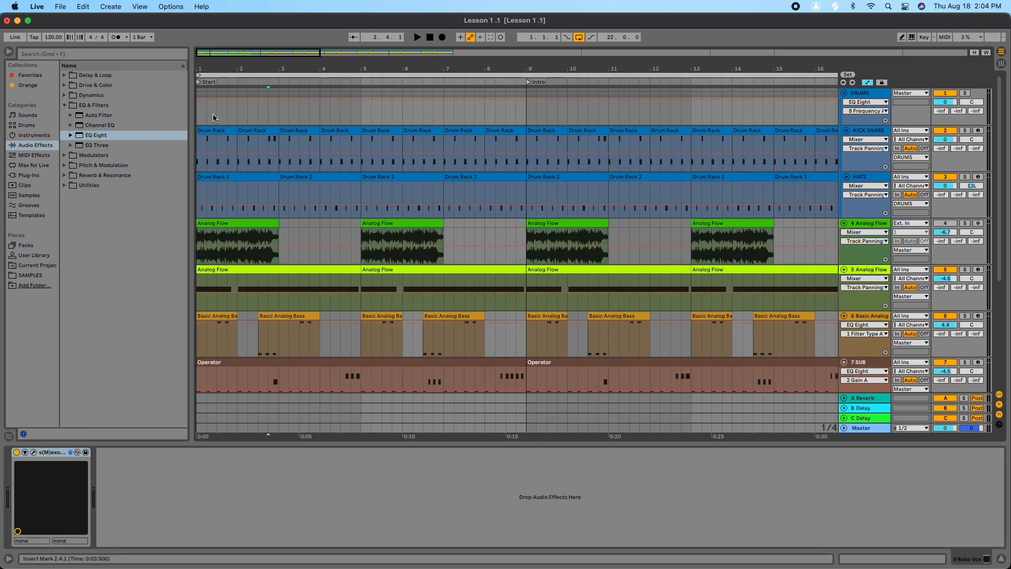
Search the audio effects for "dub" and try Echo's Fake Dub Room preset on the KICK SNARE track's snare pad during playback.
click(870, 132)
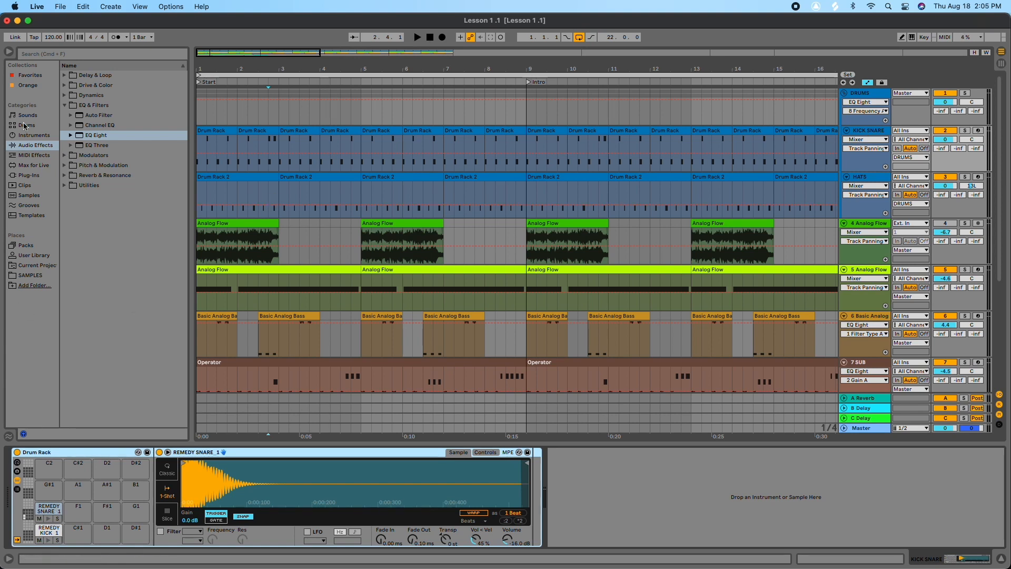
click(60, 55)
text(dub)
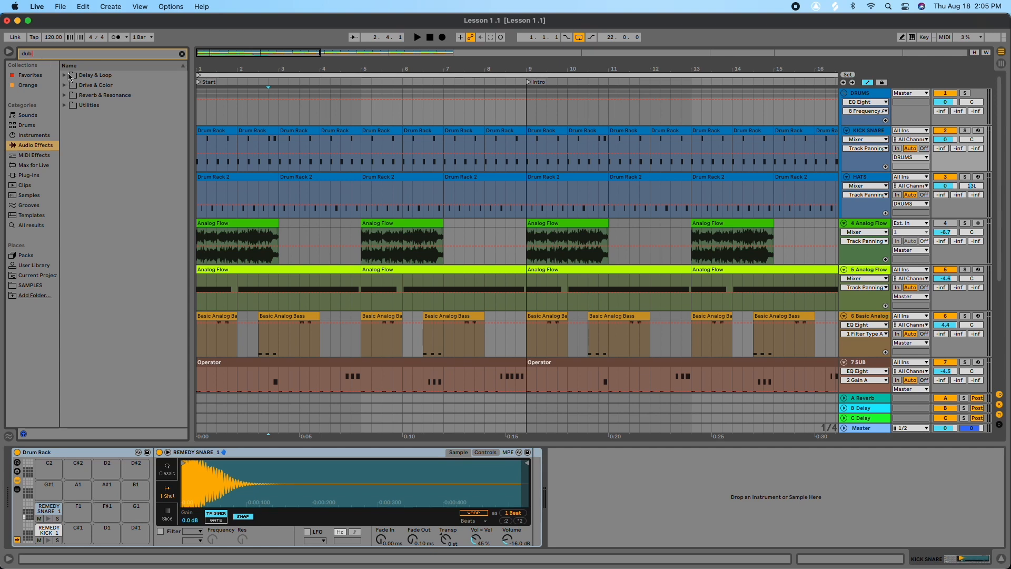
click(64, 76)
click(72, 85)
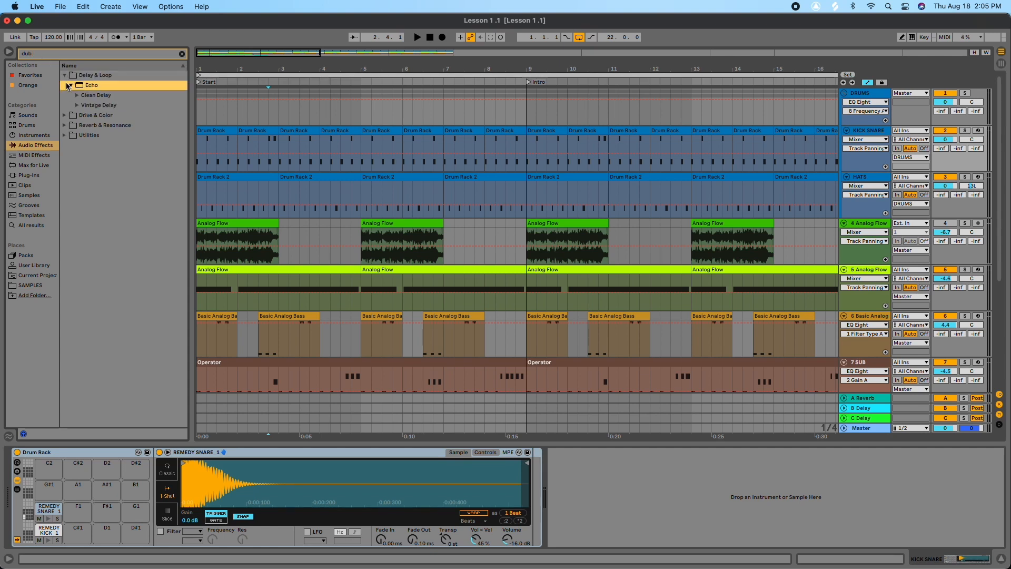
click(100, 95)
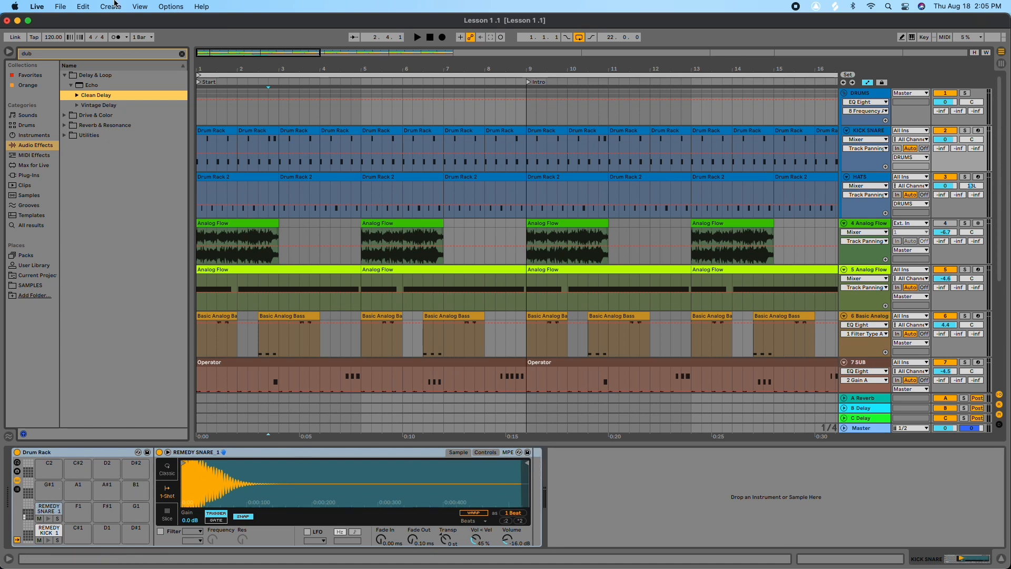
click(77, 96)
click(115, 105)
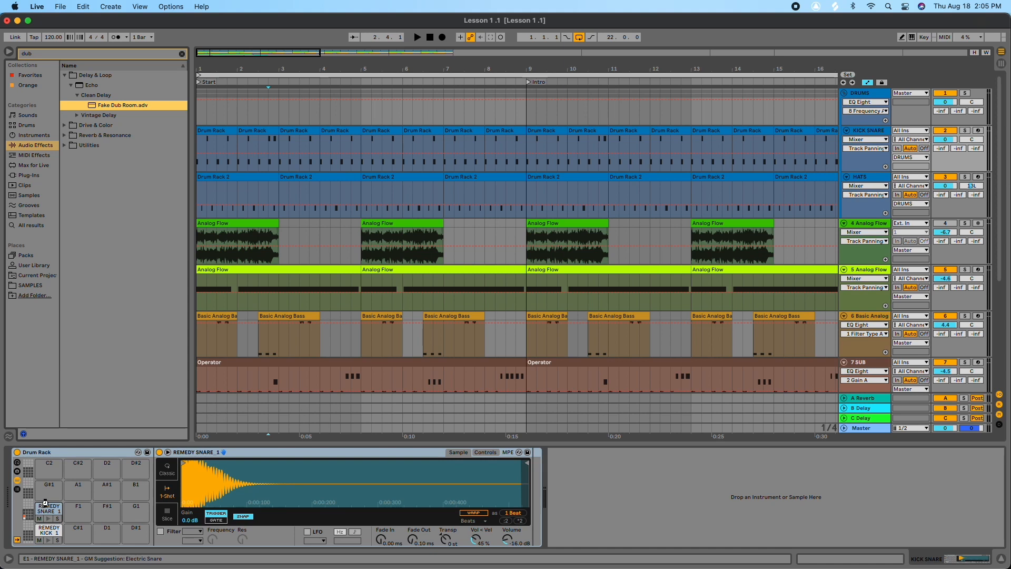
drag(44, 505, 45, 506)
key(space)
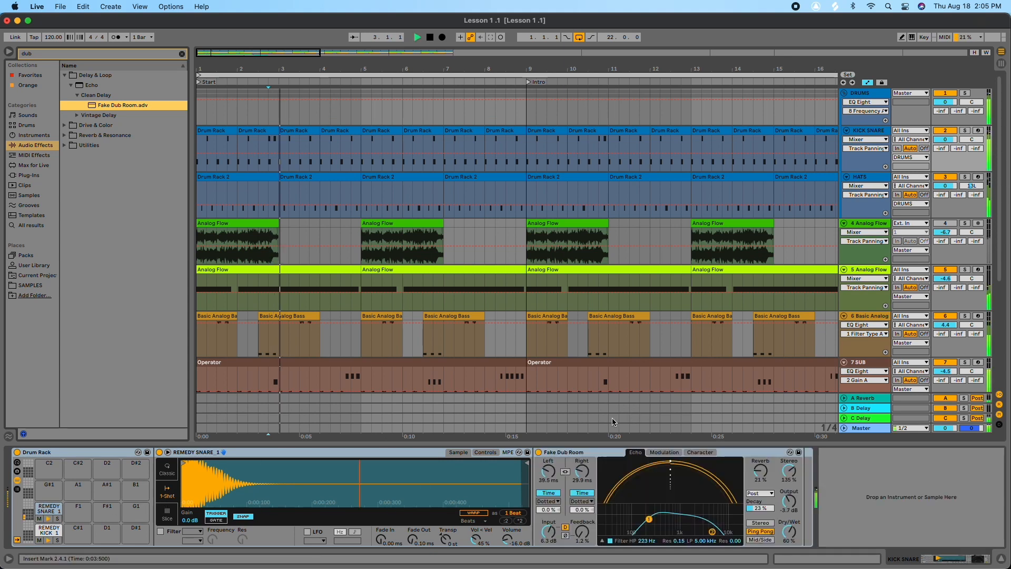
Set Fake Dub Room's delay times to 85.9 ms and 113 ms and lower its Dry/Wet to about 2.4 % during playback.
mouse_move(790, 533)
mouse_down()
mouse_move(789, 548)
mouse_move(789, 524)
mouse_up()
drag(700, 476, 653, 477)
key(space)
key(space)
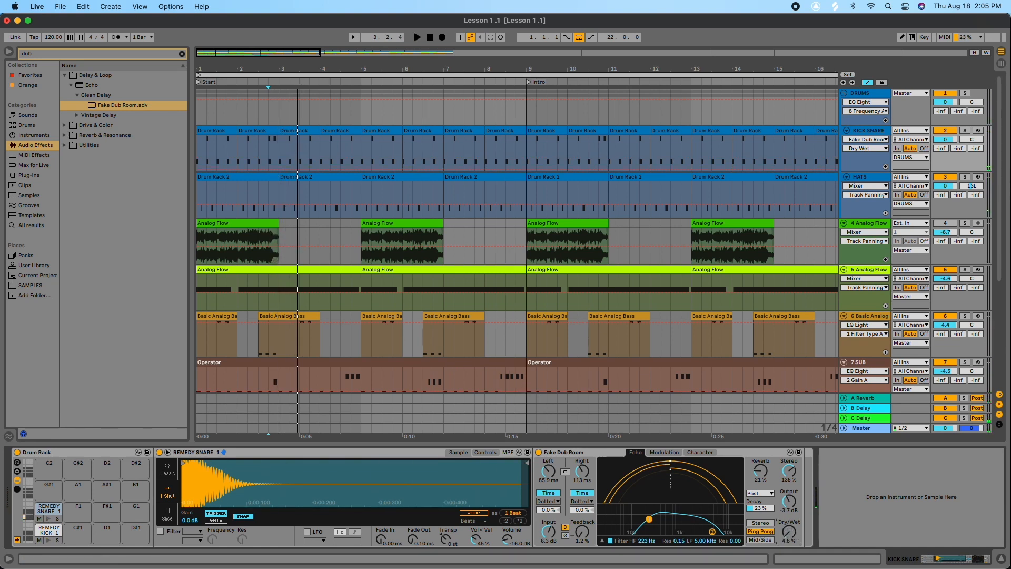
key(space)
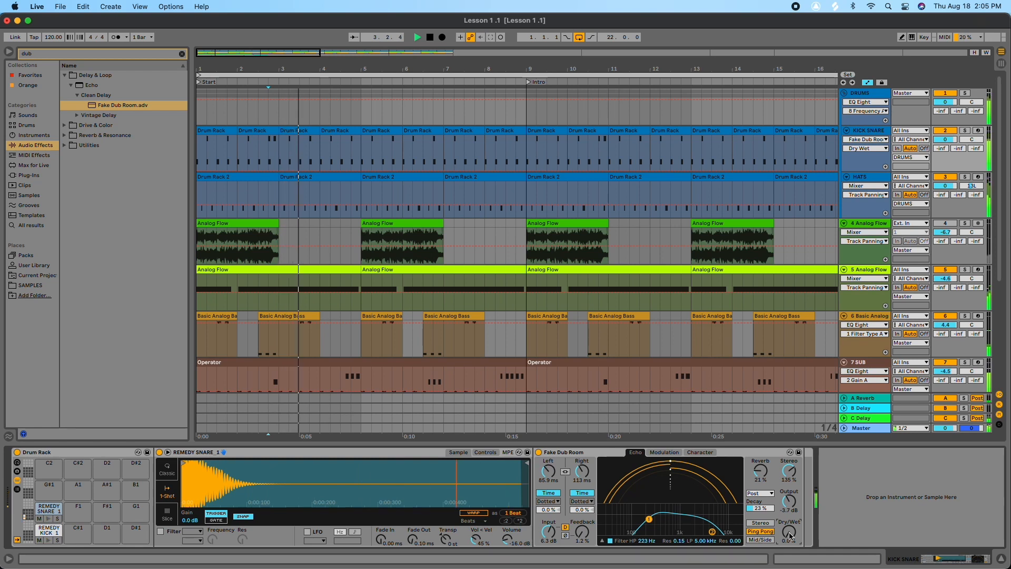
mouse_move(788, 531)
mouse_down()
mouse_move(788, 512)
mouse_move(788, 550)
mouse_up()
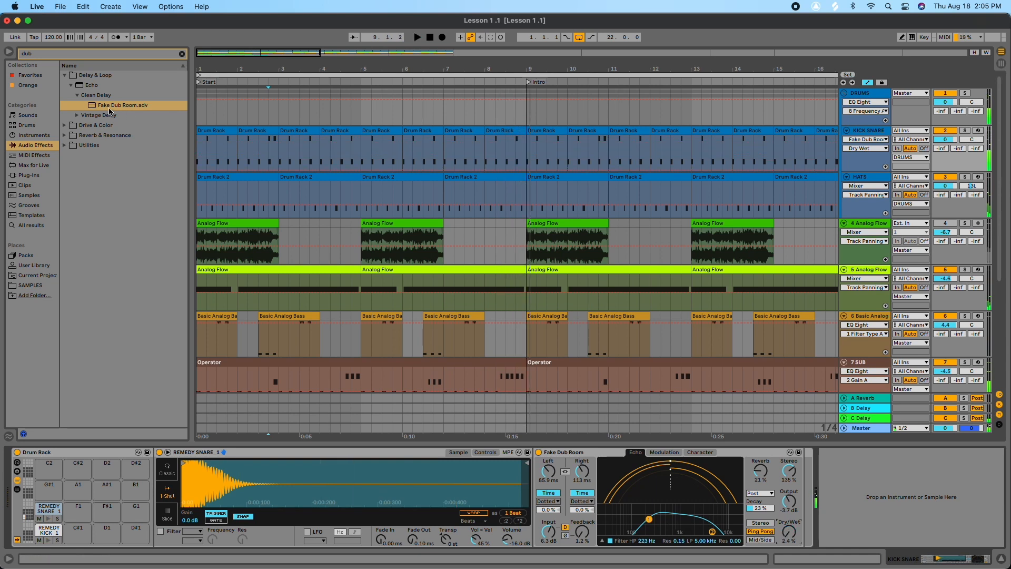
Replace the snare's Echo preset with Analog Triplet Dub, audition it in the mix, and delete the device.
click(77, 116)
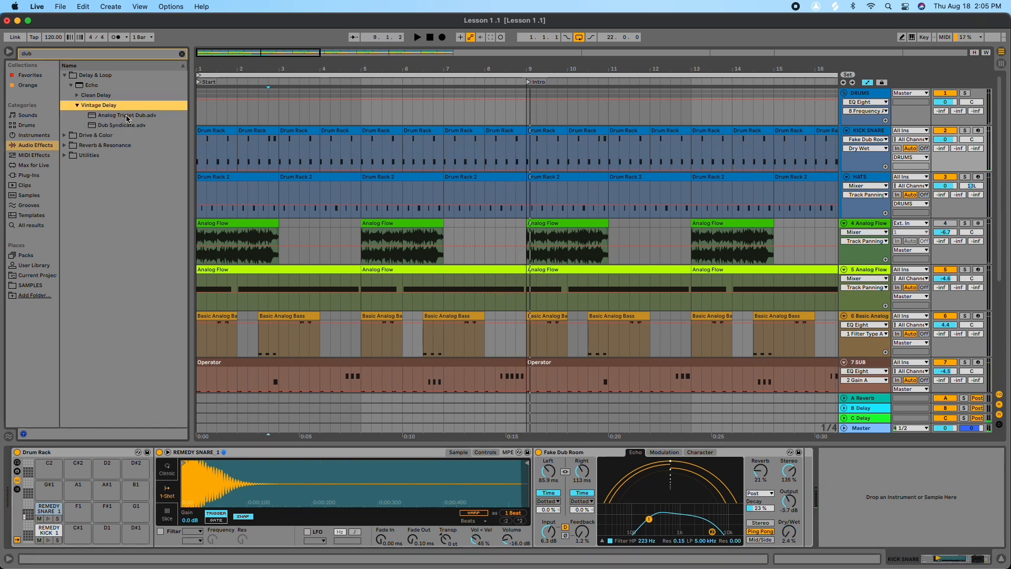
drag(122, 116, 680, 468)
key(space)
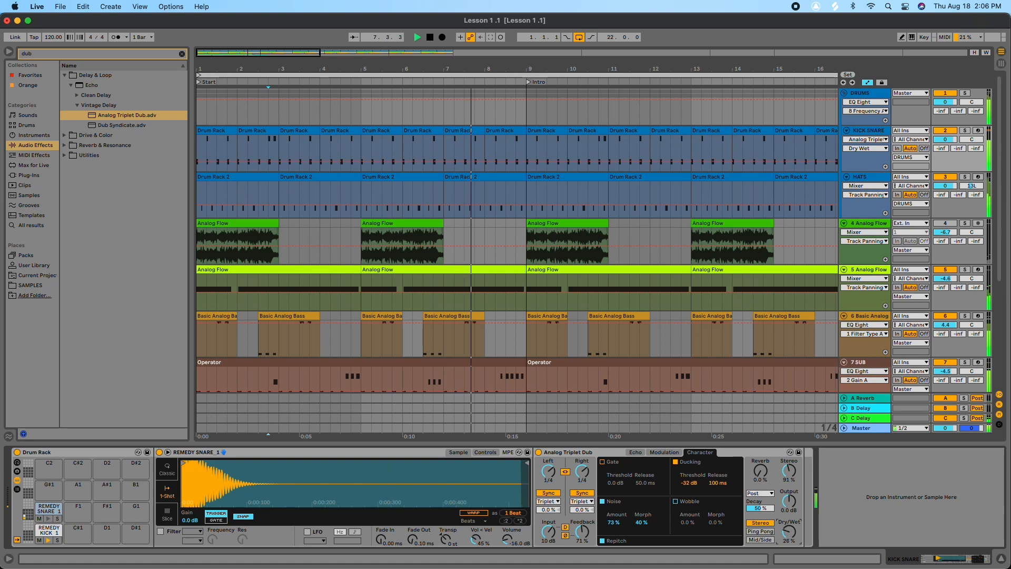
key(space)
click(569, 454)
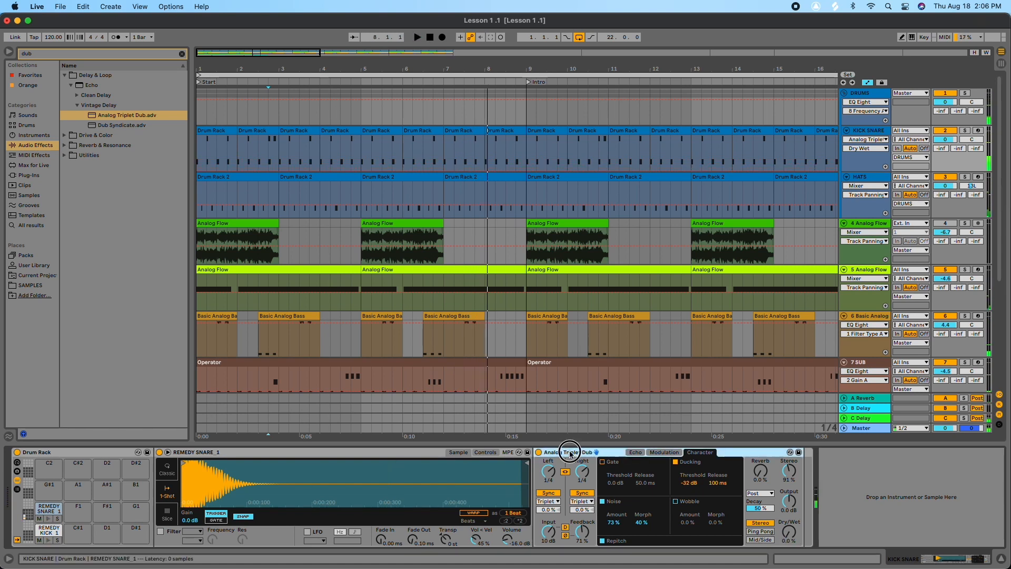
key(Delete)
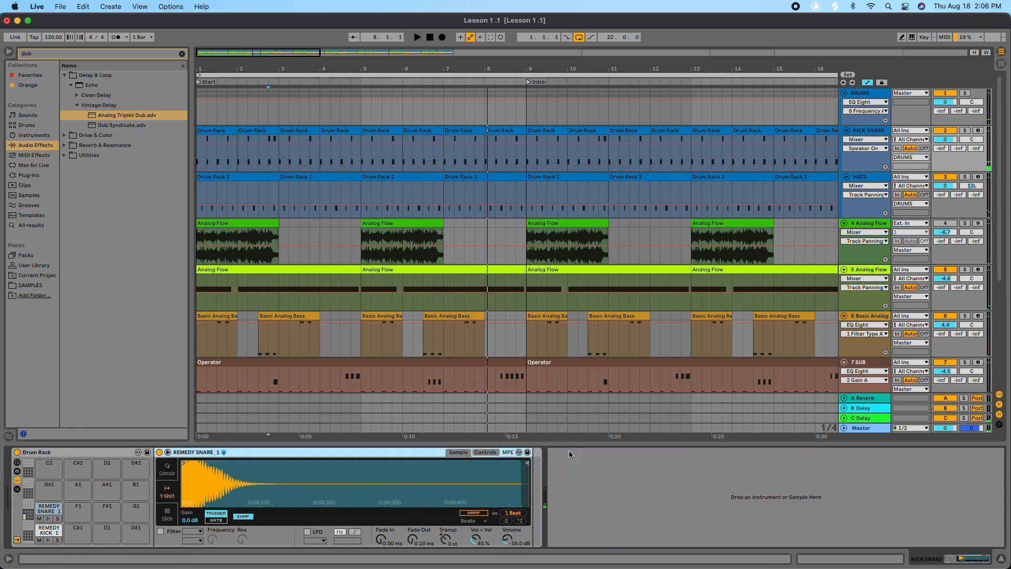
Clear the browser search and collapse the Delay & Loop and EQ & Filters folders.
click(181, 54)
click(65, 75)
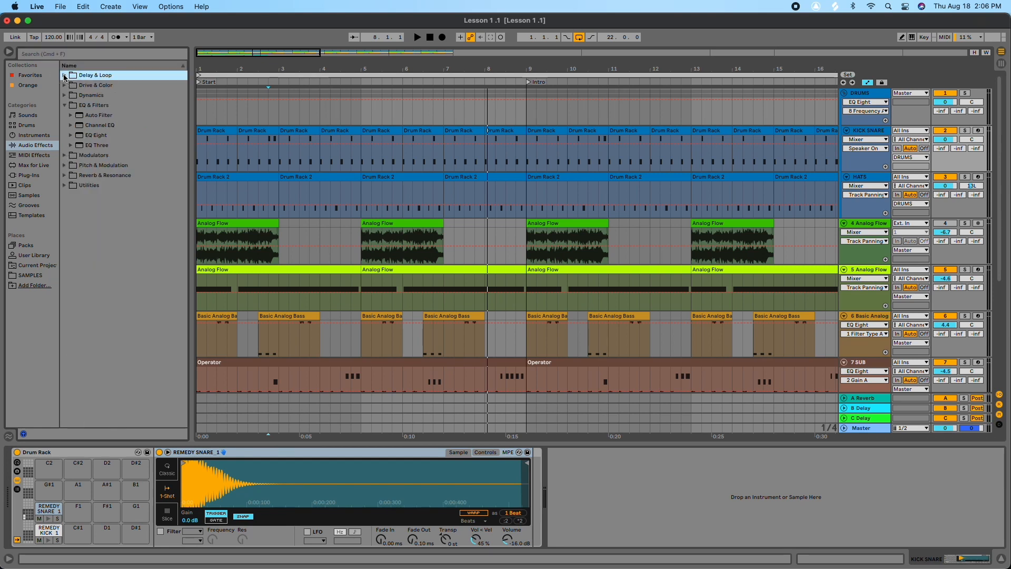
click(65, 105)
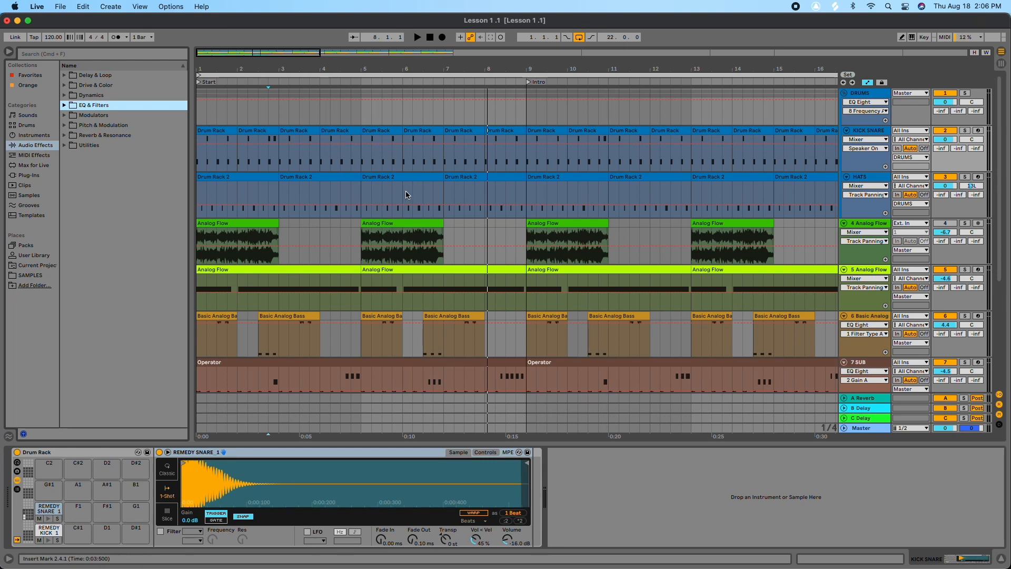
Return to the song start and examine the A Reverb return's Reverb device alongside the arrangement's tracks.
scroll(411, 190, down, 10)
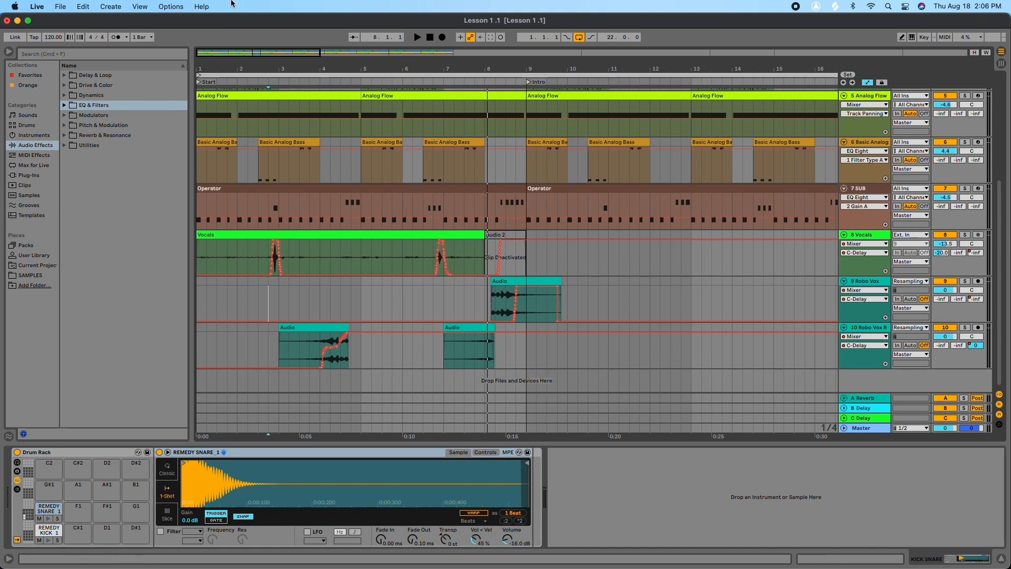
click(430, 37)
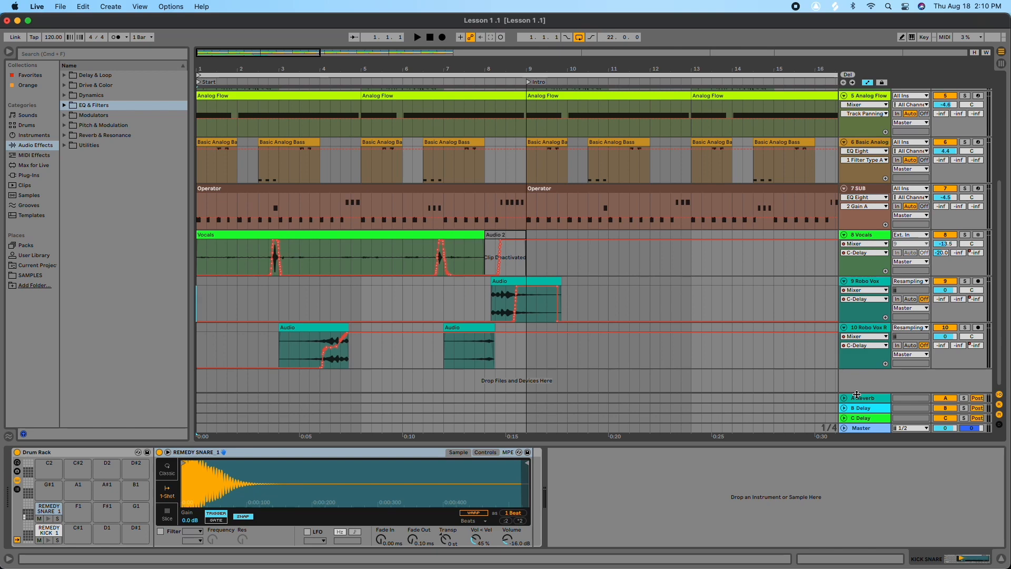
click(844, 399)
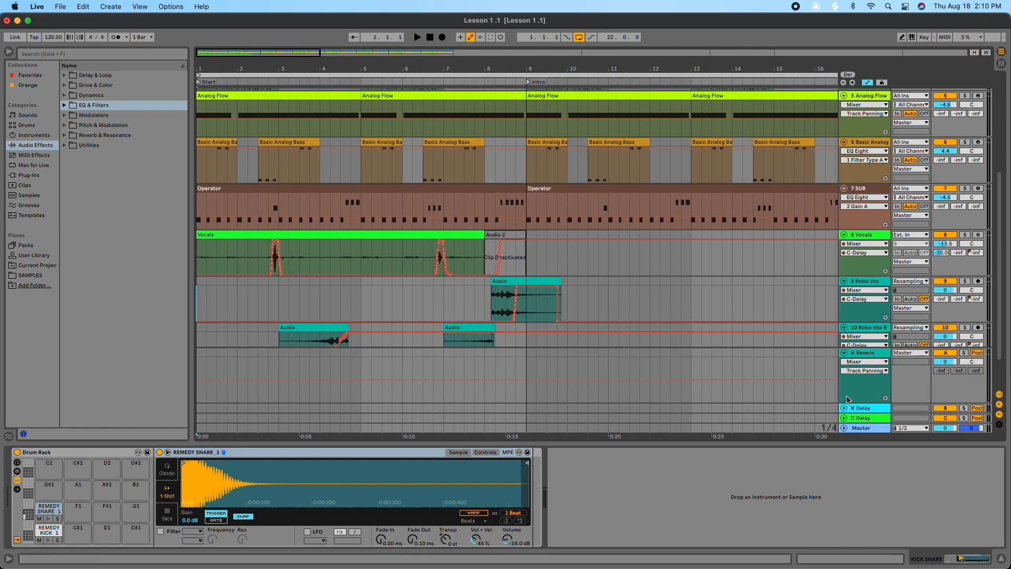
click(866, 354)
scroll(817, 335, up, 5)
scroll(821, 348, down, 6)
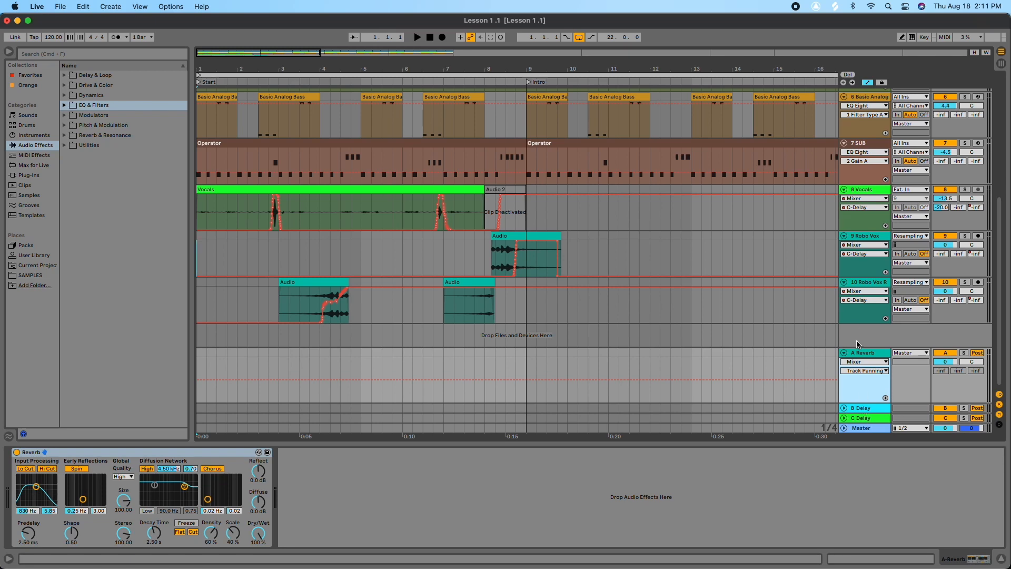
scroll(692, 344, up, 10)
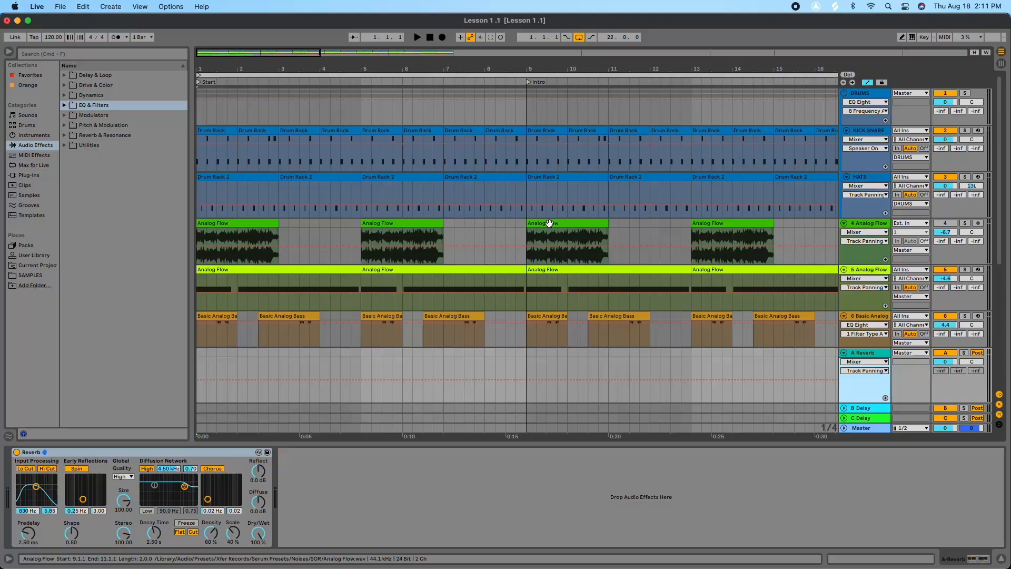
click(843, 354)
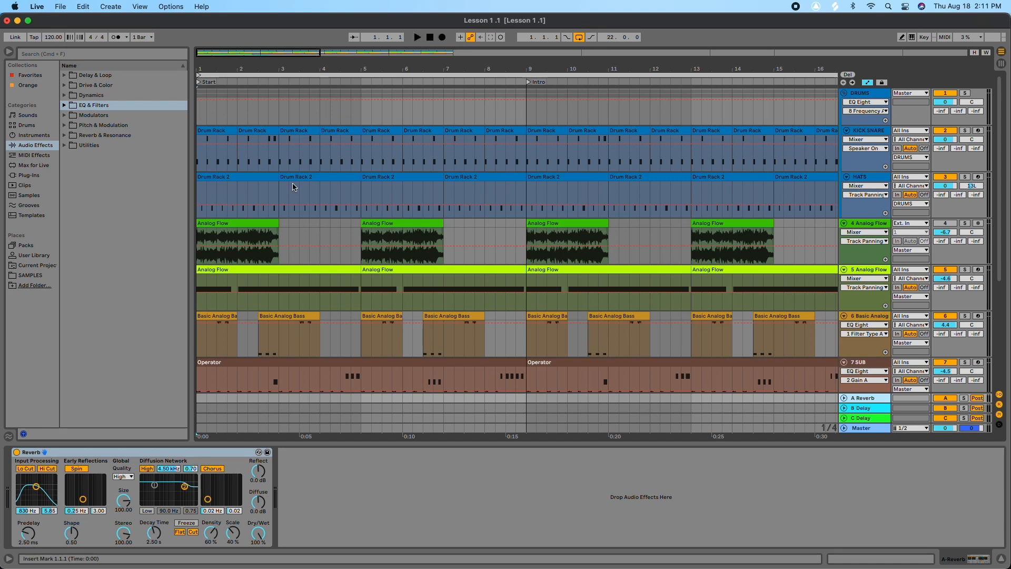
Set the HATS track's A-Reverb send to -20 dB while listening in the mix and soloed.
key(space)
drag(940, 195, 940, 158)
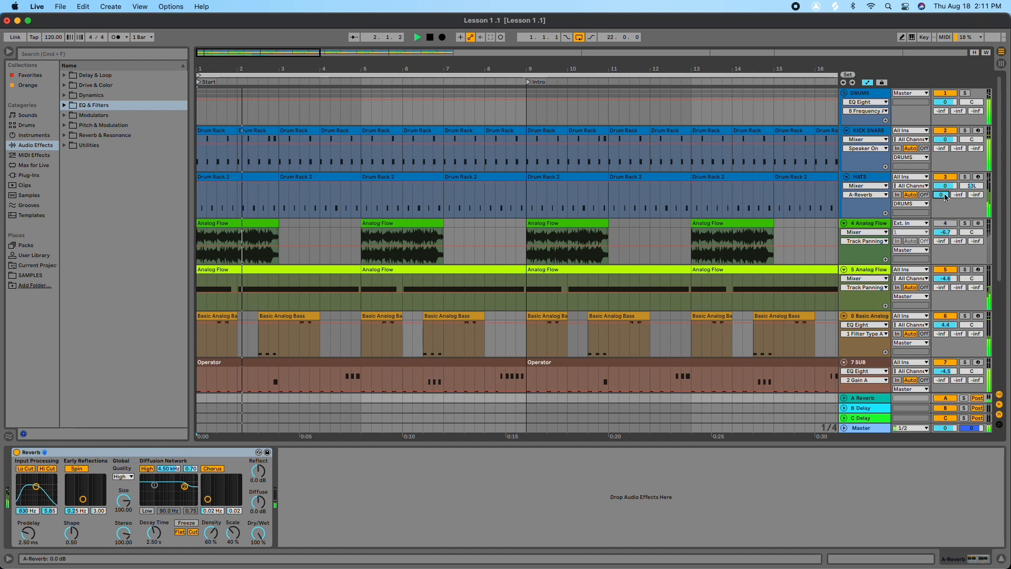
mouse_move(940, 196)
mouse_down()
mouse_move(940, 223)
mouse_move(942, 197)
mouse_up()
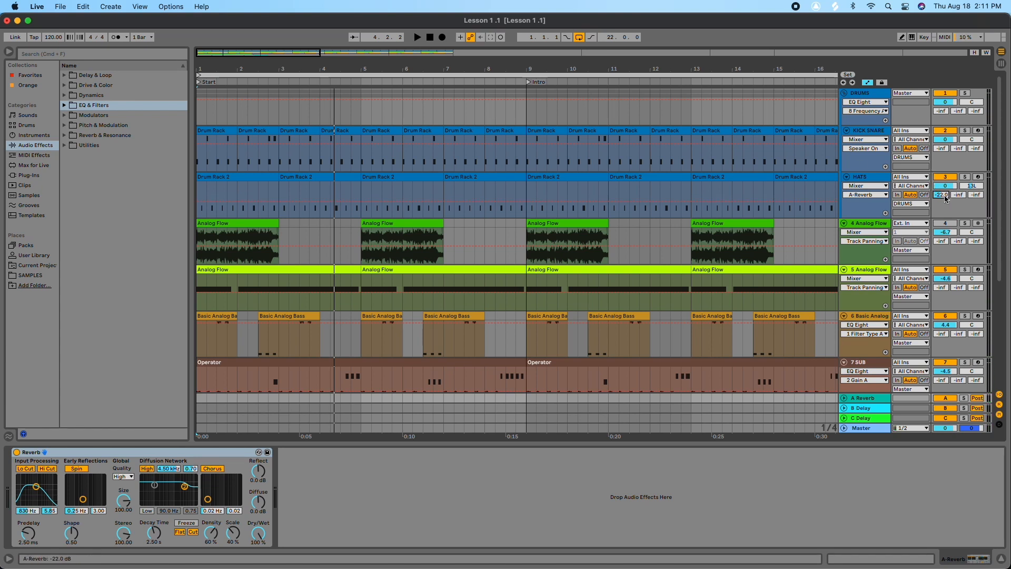
click(971, 177)
key(space)
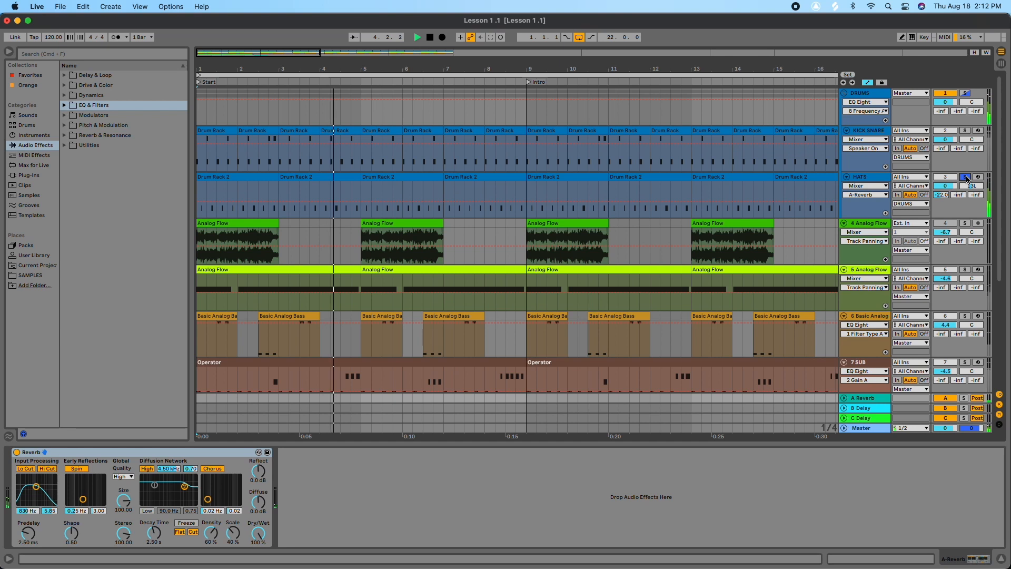
drag(942, 194, 945, 196)
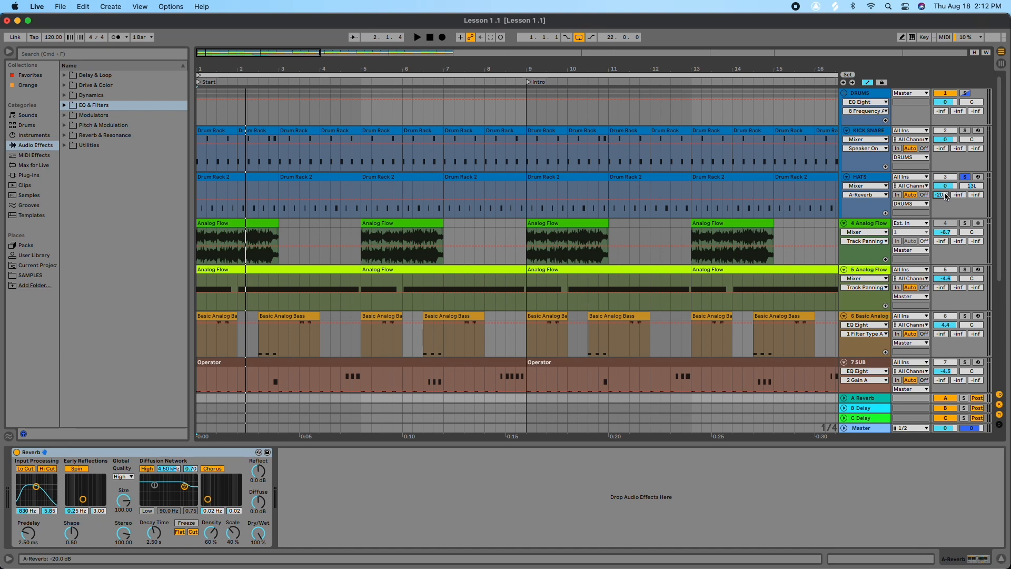
Unsolo the HATS track and lower its volume to -3.1 dB during playback.
click(966, 179)
key(space)
drag(945, 191, 945, 198)
key(space)
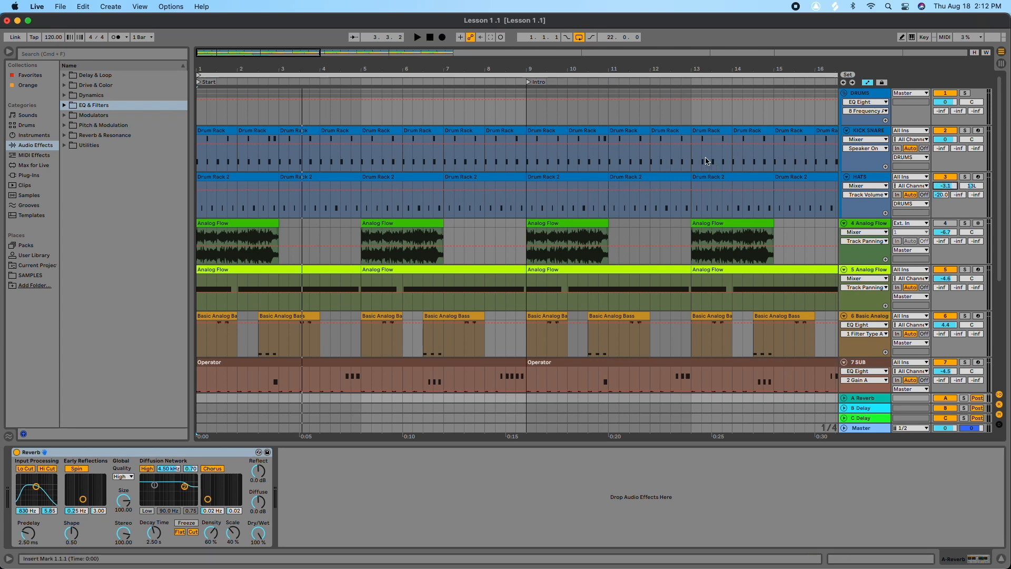
Play the mix from 1.1.1, look over the tracks down to Robo Vox Rev, and return to the song start.
click(429, 37)
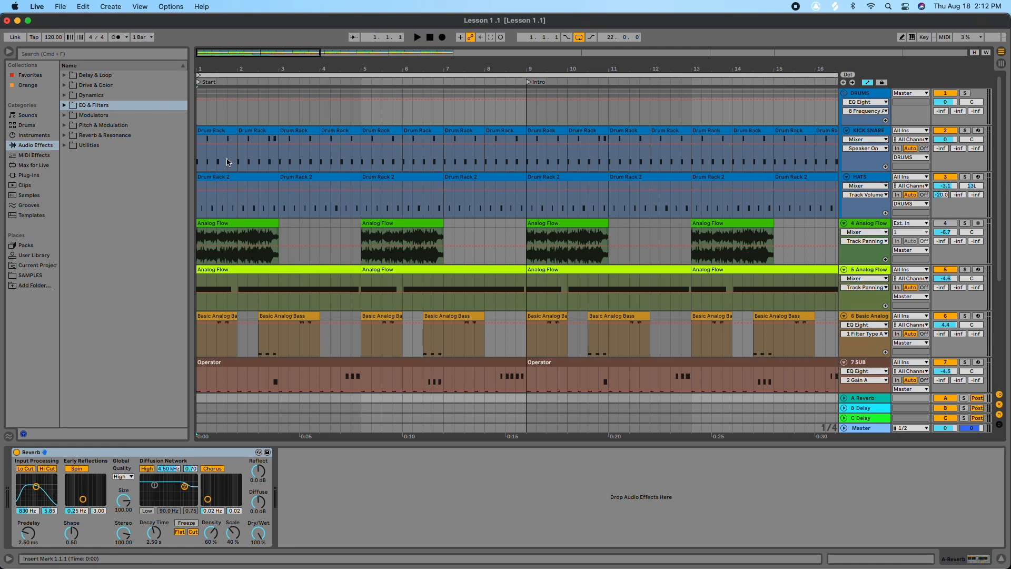
key(space)
scroll(336, 232, down, 4)
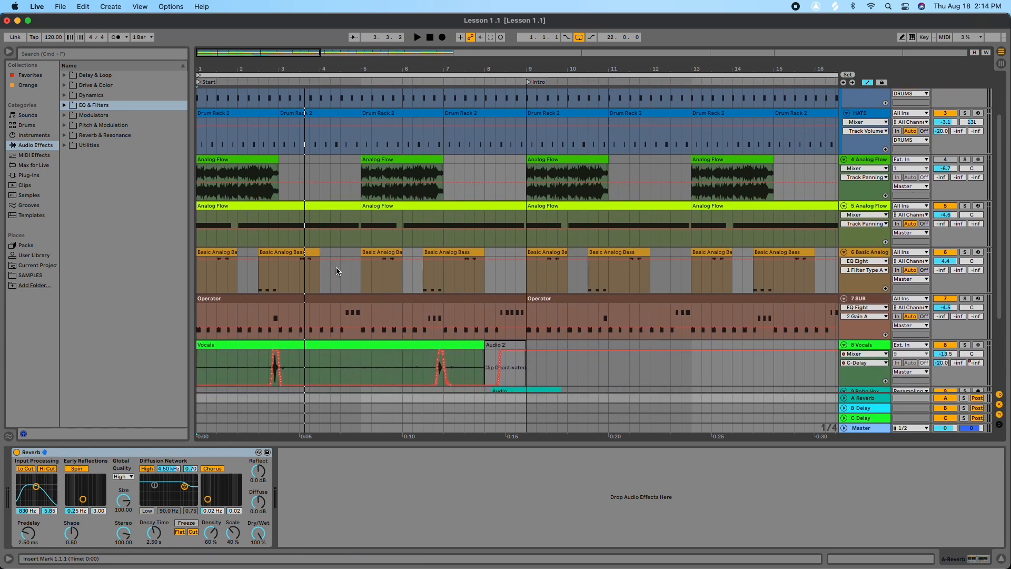
scroll(336, 267, down, 2)
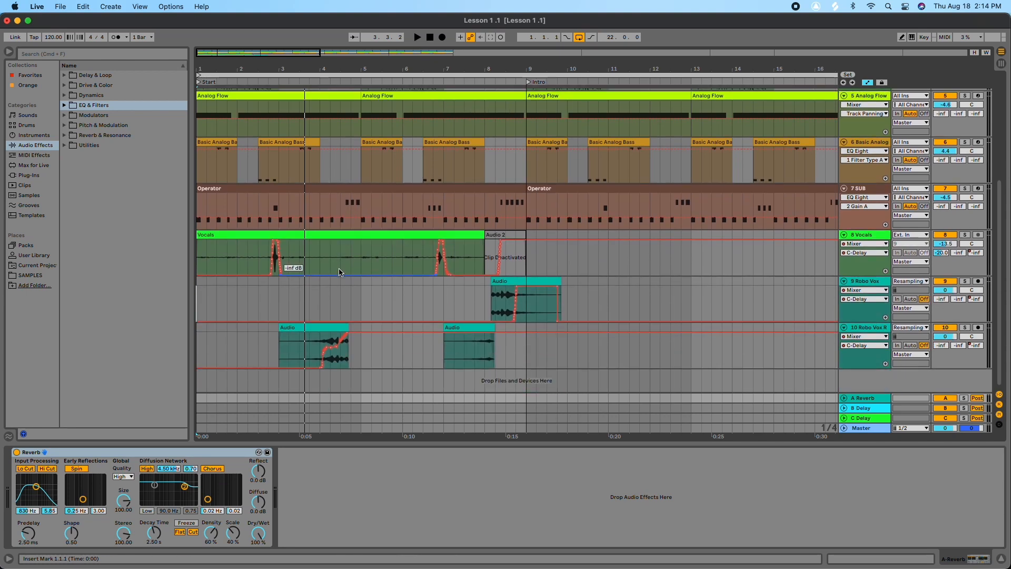
scroll(347, 267, up, 6)
click(429, 37)
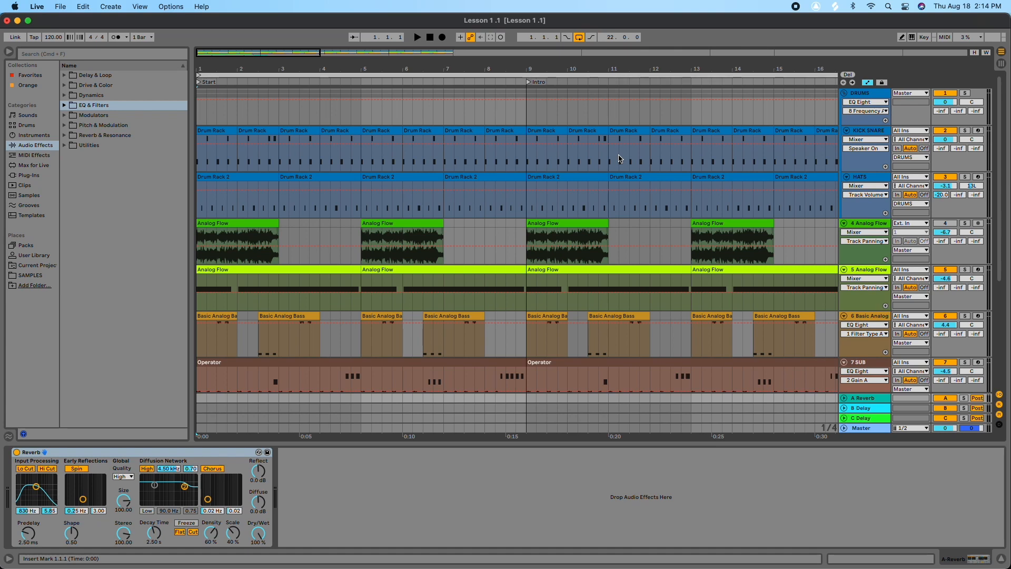
Set the 5 Analog Flow track's A-Reverb send to 0 dB, comparing levels soloed and in the full mix.
scroll(619, 158, down, 4)
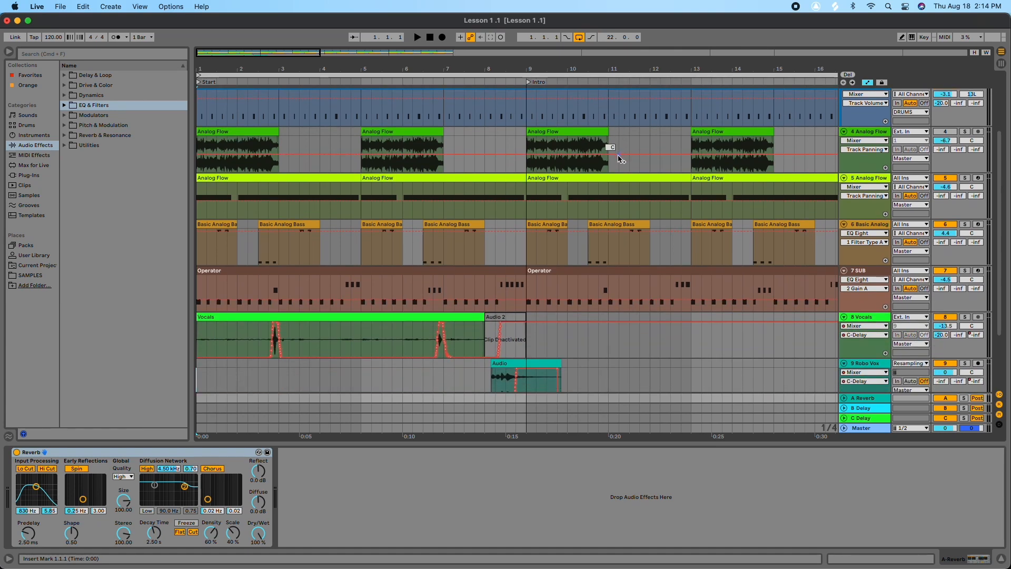
scroll(619, 158, down, 3)
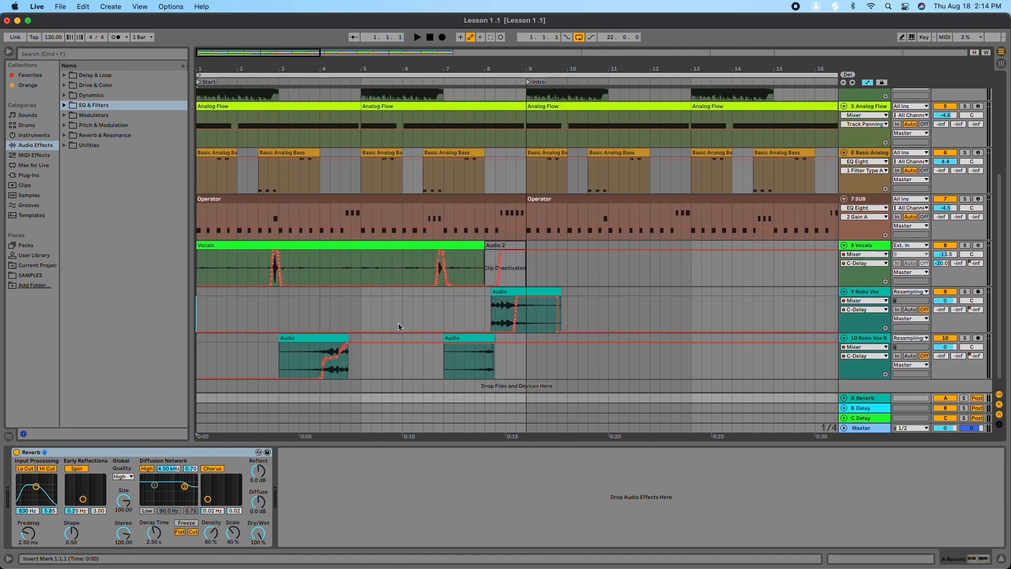
scroll(398, 327, up, 7)
scroll(432, 213, down, 2)
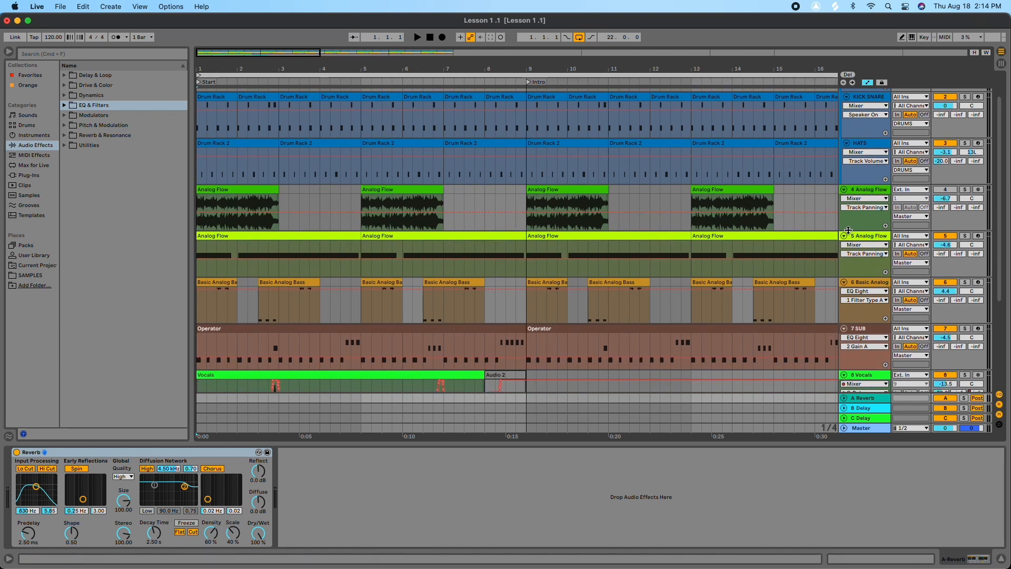
key(space)
click(965, 235)
drag(941, 254, 941, 232)
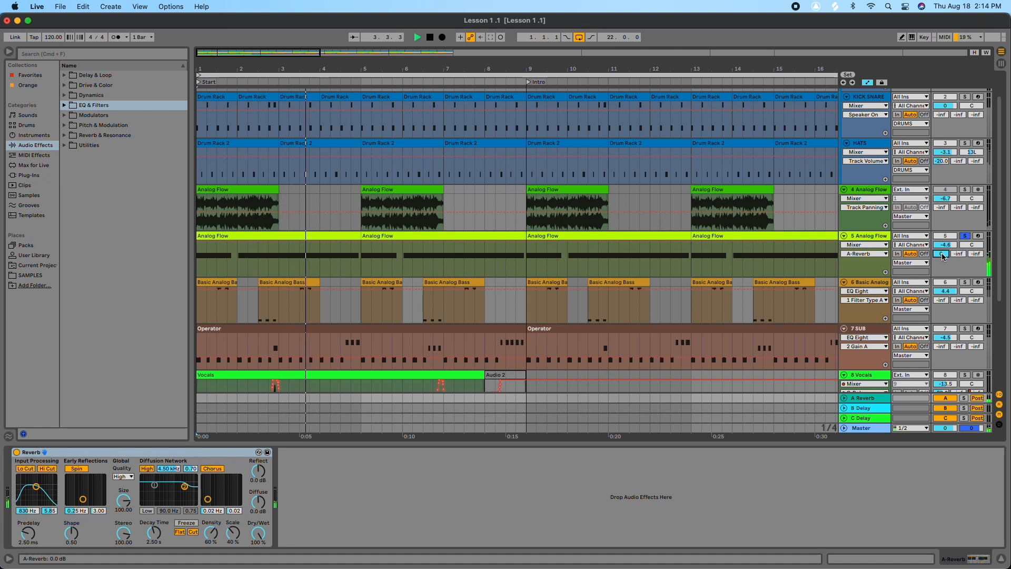
drag(942, 256, 942, 279)
click(965, 236)
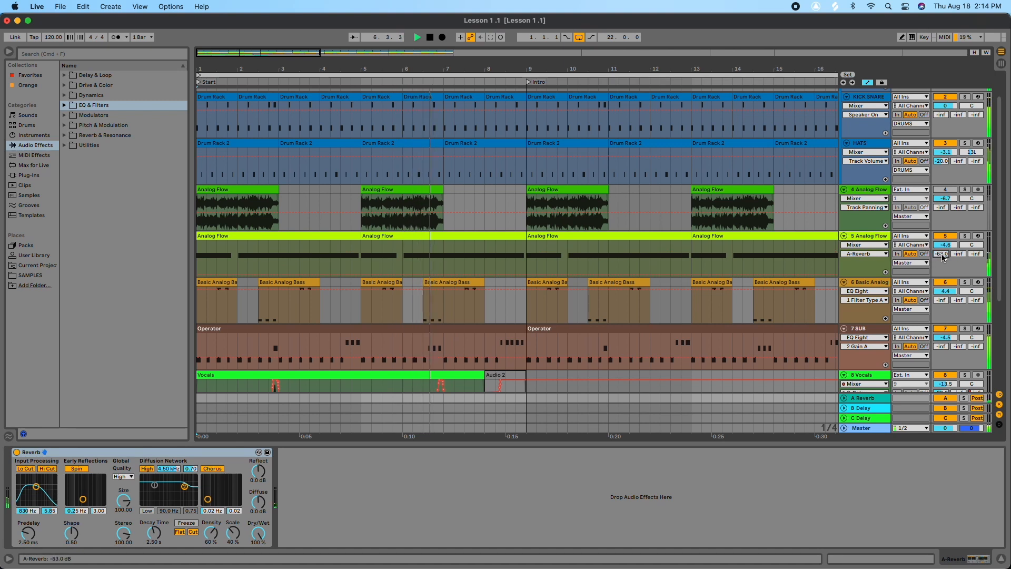
drag(940, 256, 941, 211)
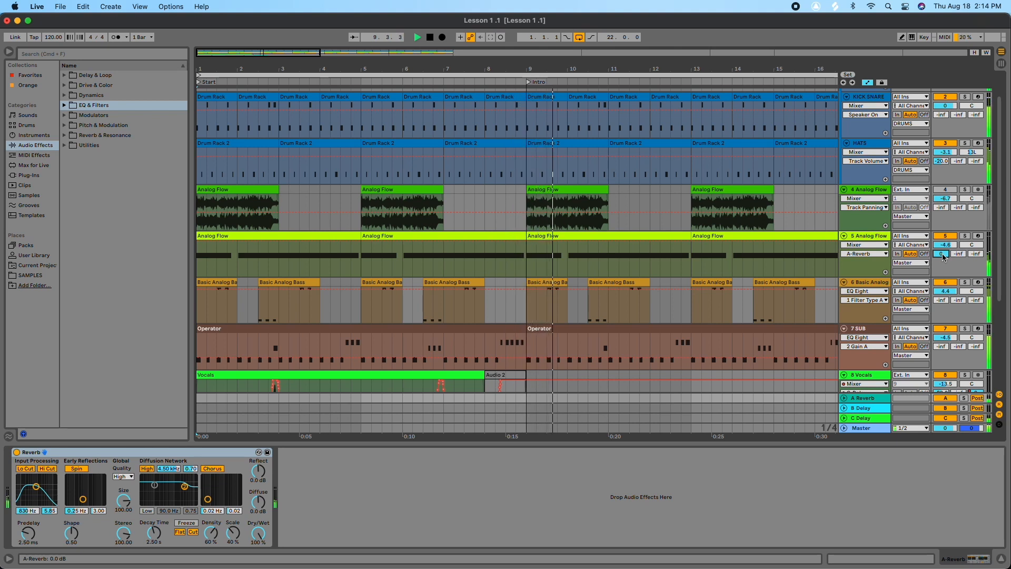
click(427, 39)
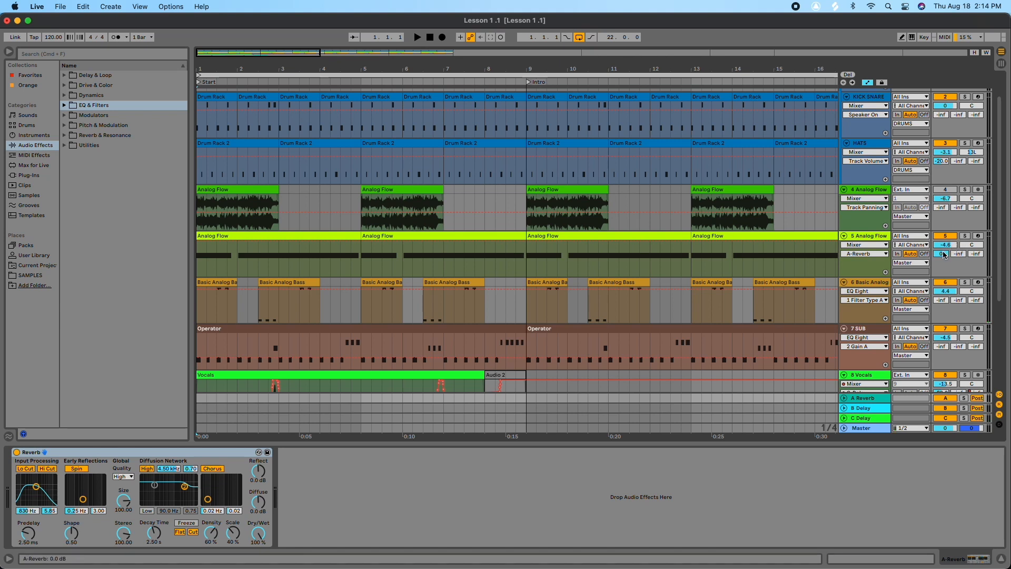
Lower the 5 Analog Flow track's volume to -9.9 dB while the mix plays.
key(space)
mouse_move(949, 244)
mouse_down()
mouse_move(948, 258)
mouse_move(947, 243)
mouse_up()
scroll(948, 245, down, 1)
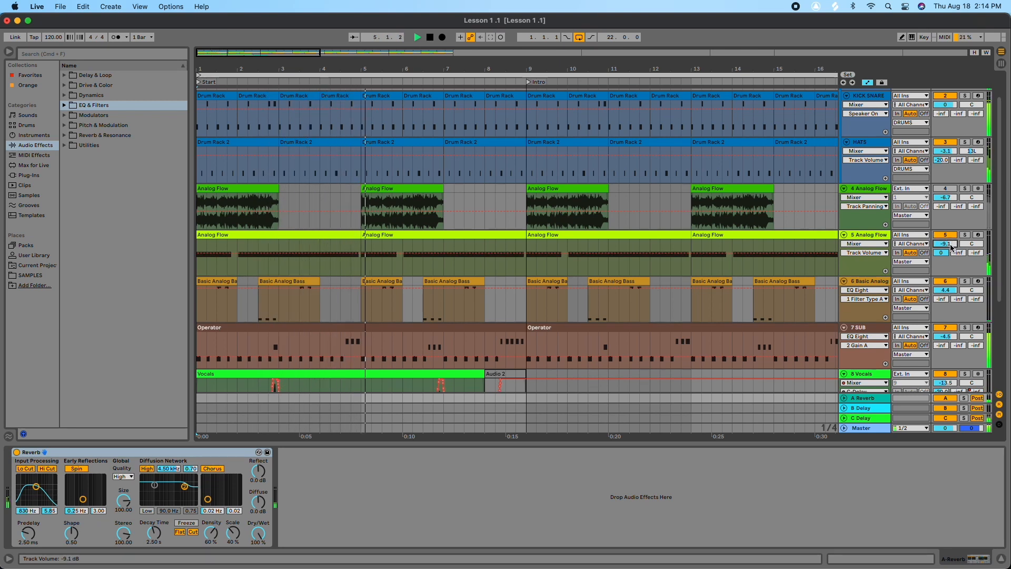
drag(951, 245, 950, 247)
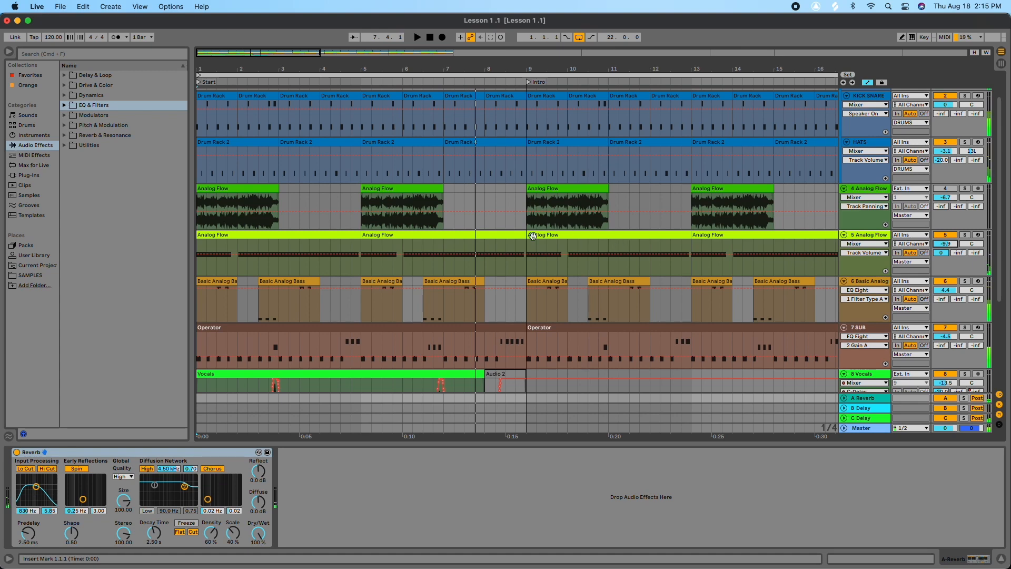
Examine the 5 Analog Flow track's device chain and replay the opening bars while looking over the tracks.
scroll(412, 374, down, 3)
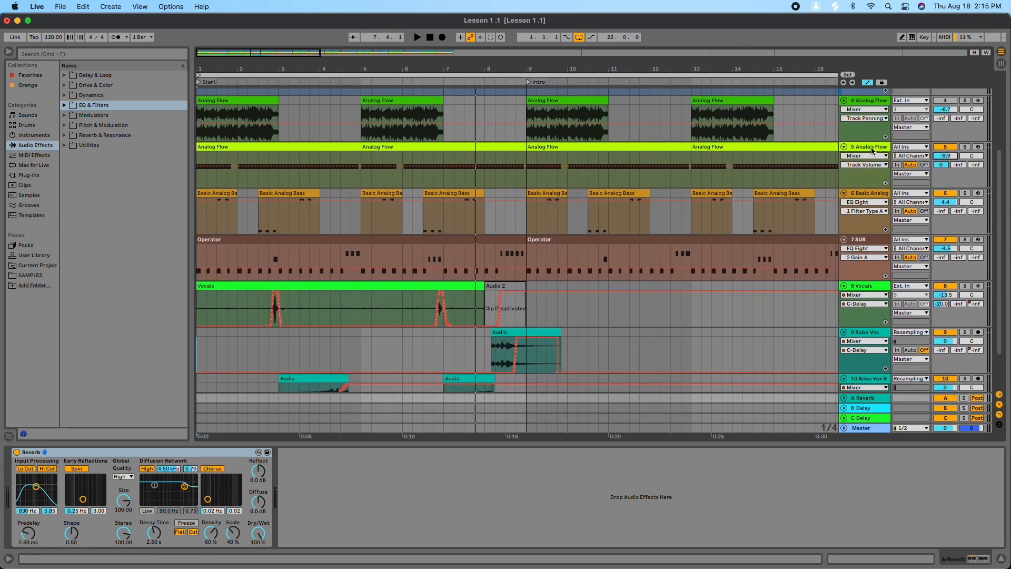
click(872, 151)
key(space)
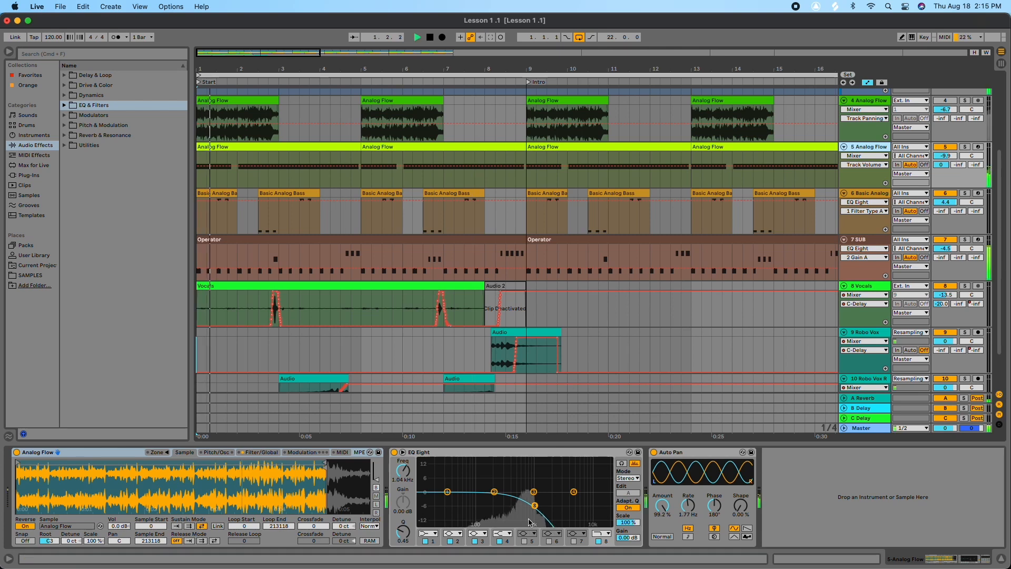
key(space)
scroll(337, 232, down, 2)
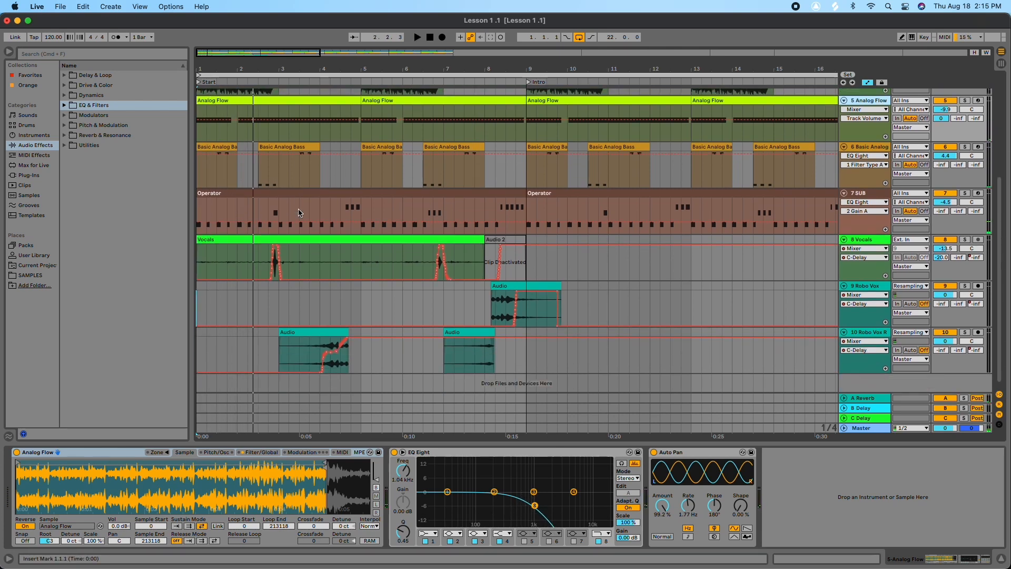
scroll(315, 158, up, 3)
scroll(483, 159, up, 2)
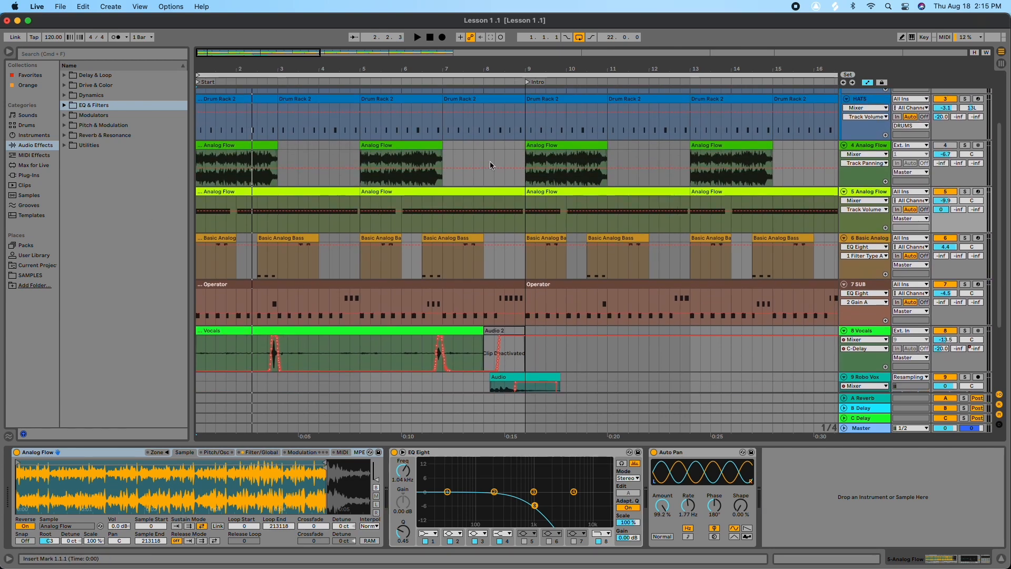
key(space)
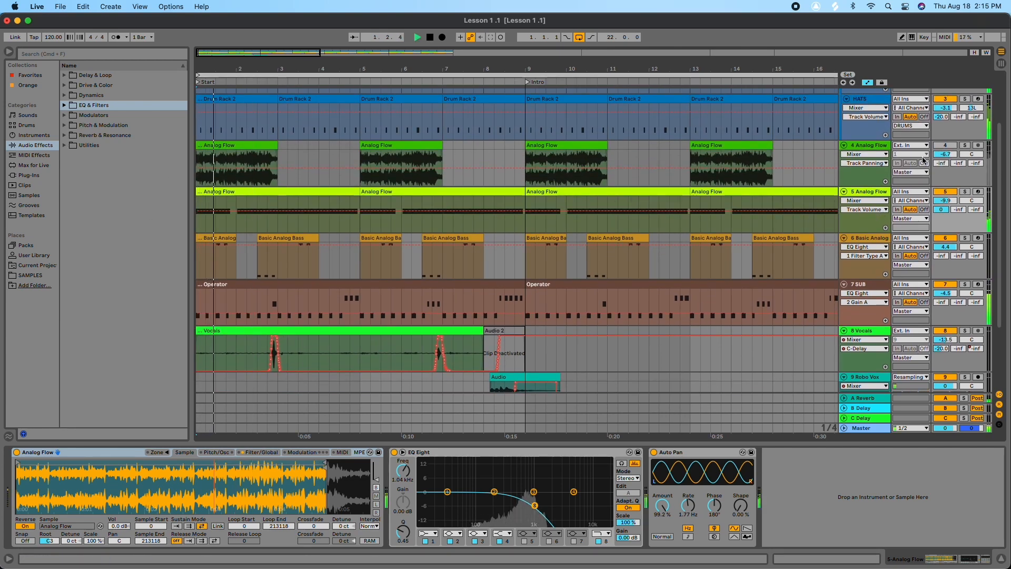
scroll(463, 211, up, 1)
key(space)
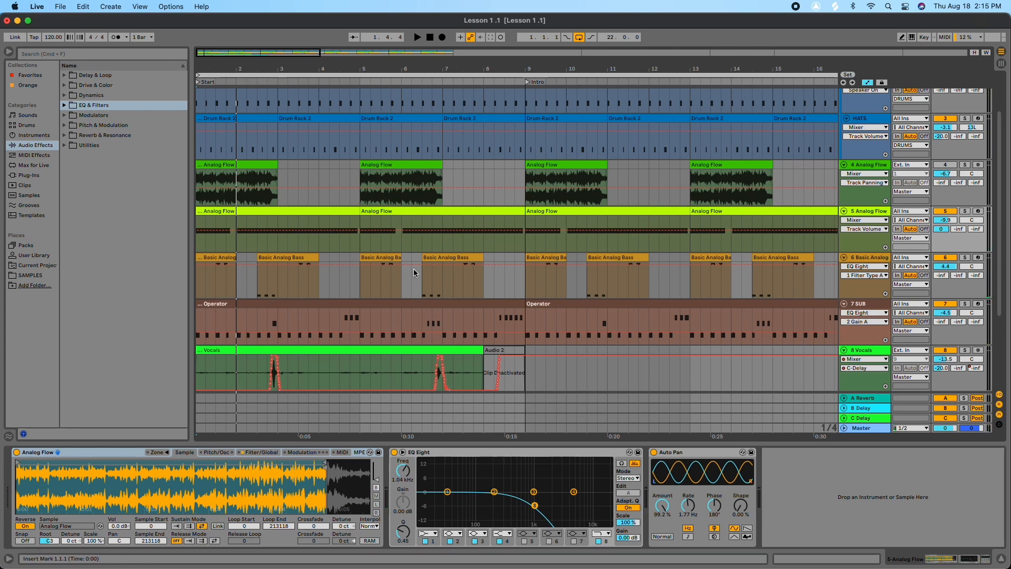
key(space)
scroll(347, 306, down, 1)
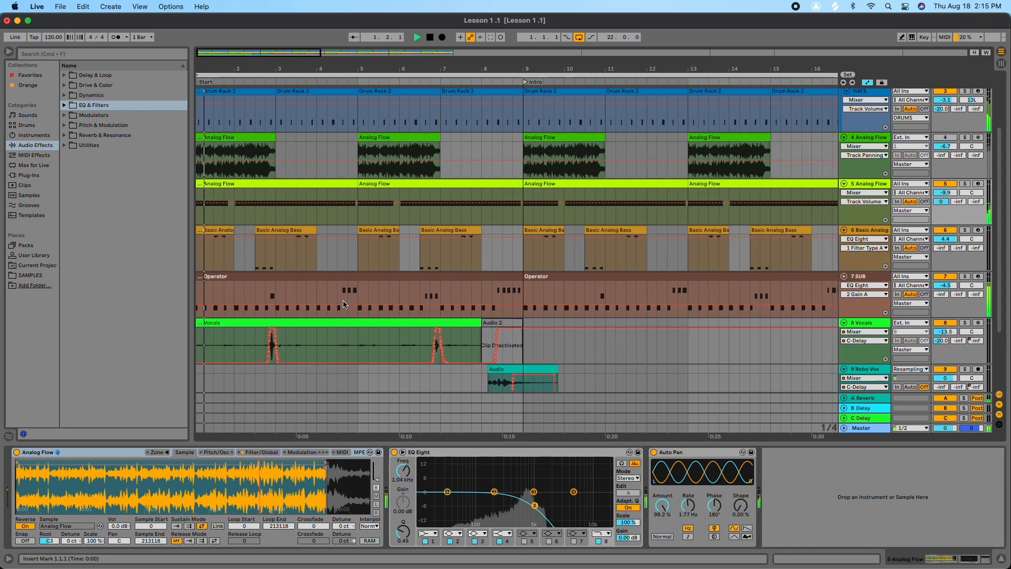
key(space)
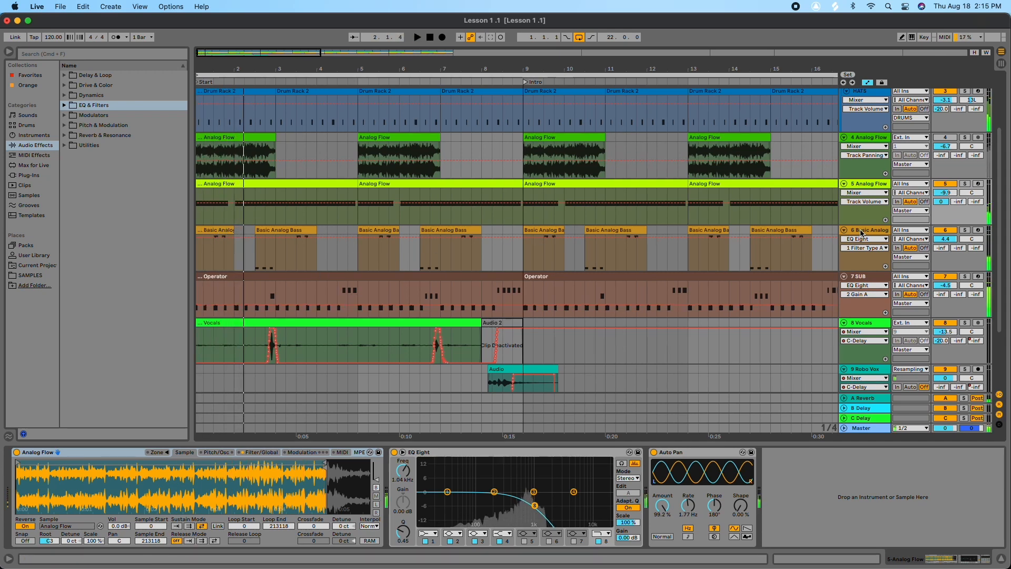
Show the Basic Analog Bass track's devices and listen to the track soloed.
click(865, 231)
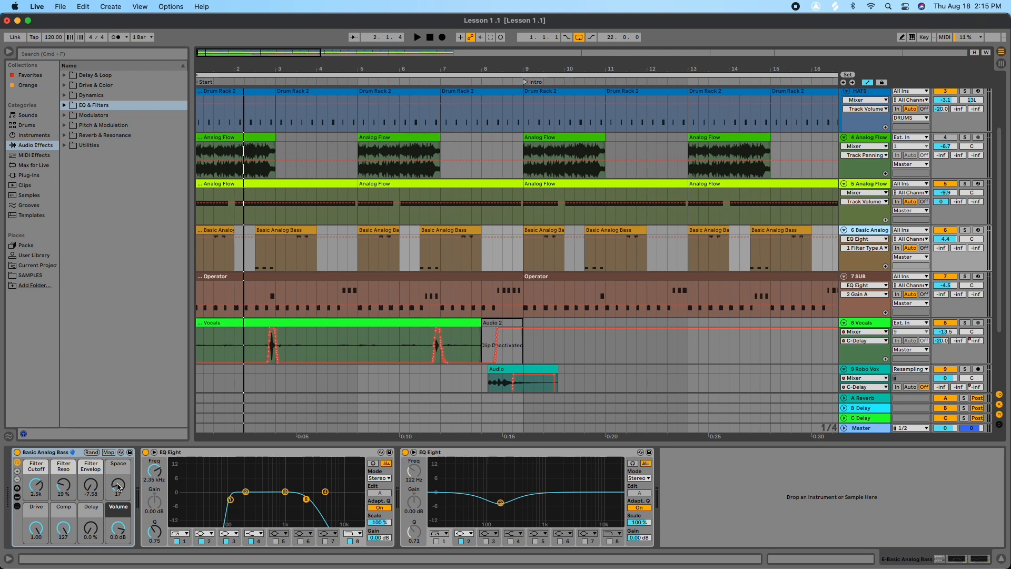
click(964, 230)
key(space)
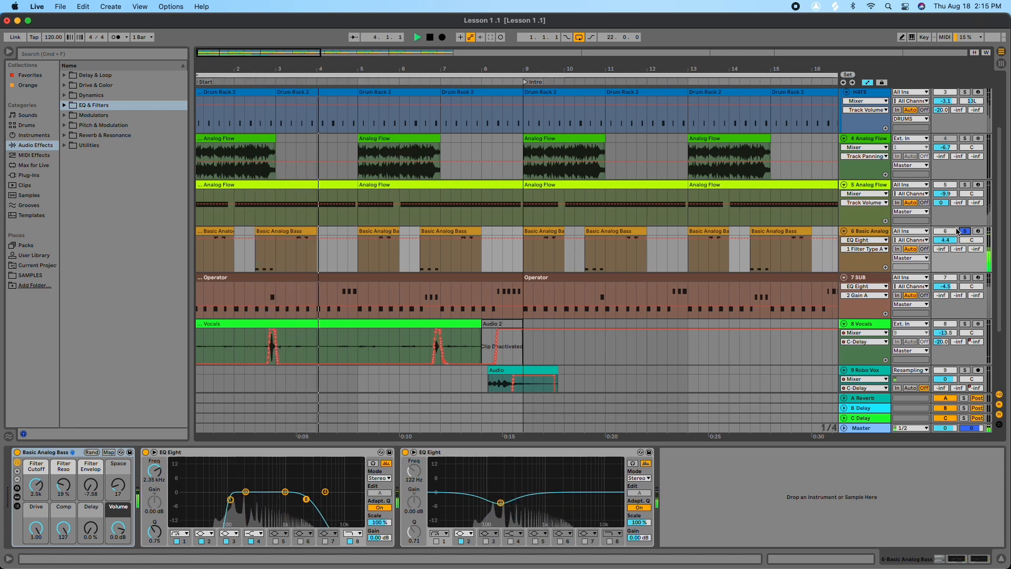
key(space)
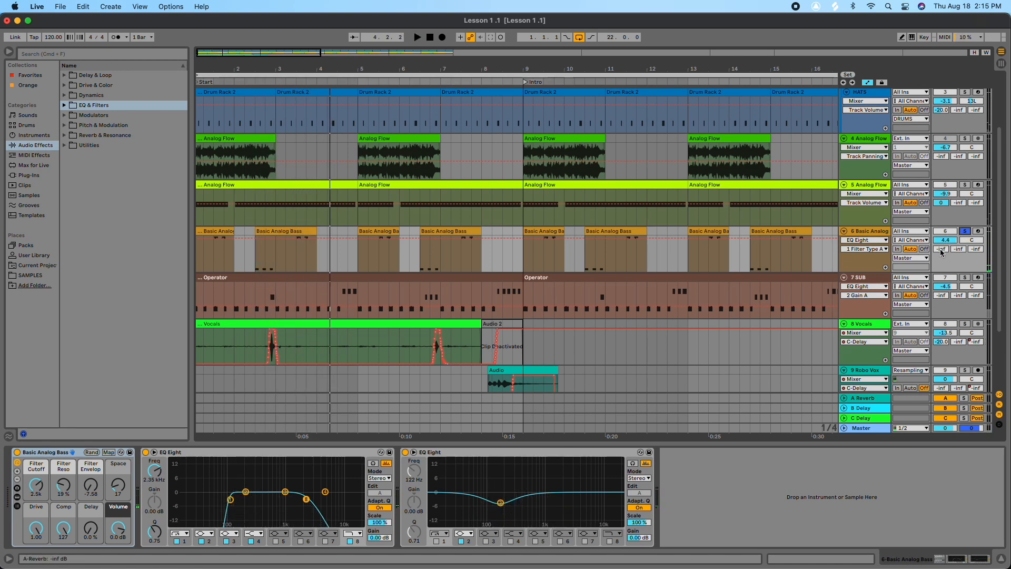
Try A-Reverb send levels of 0 dB and -12.5 dB on the soloed Basic Analog Bass track, then reset the send.
drag(943, 249, 944, 200)
key(space)
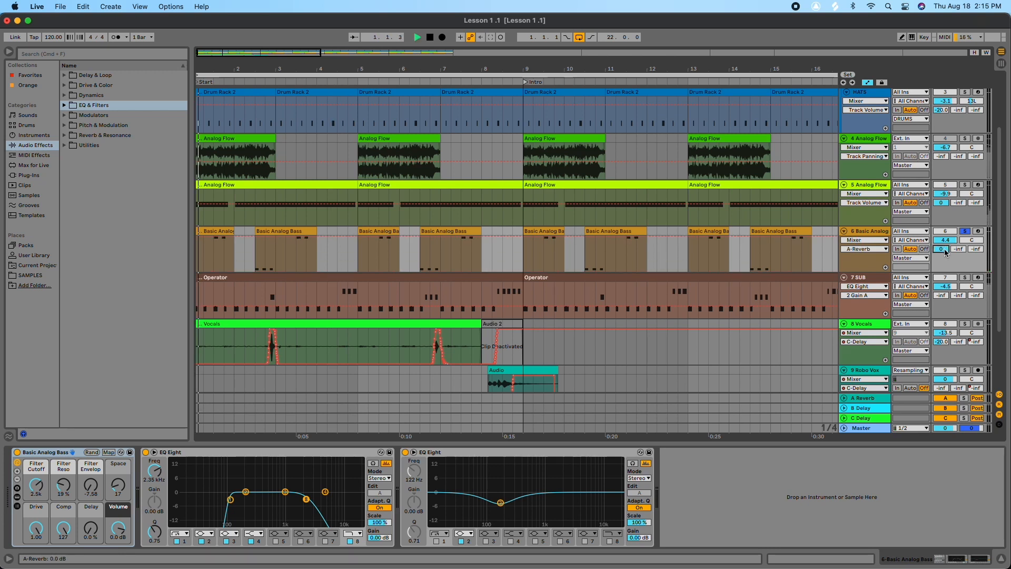
drag(943, 249, 944, 273)
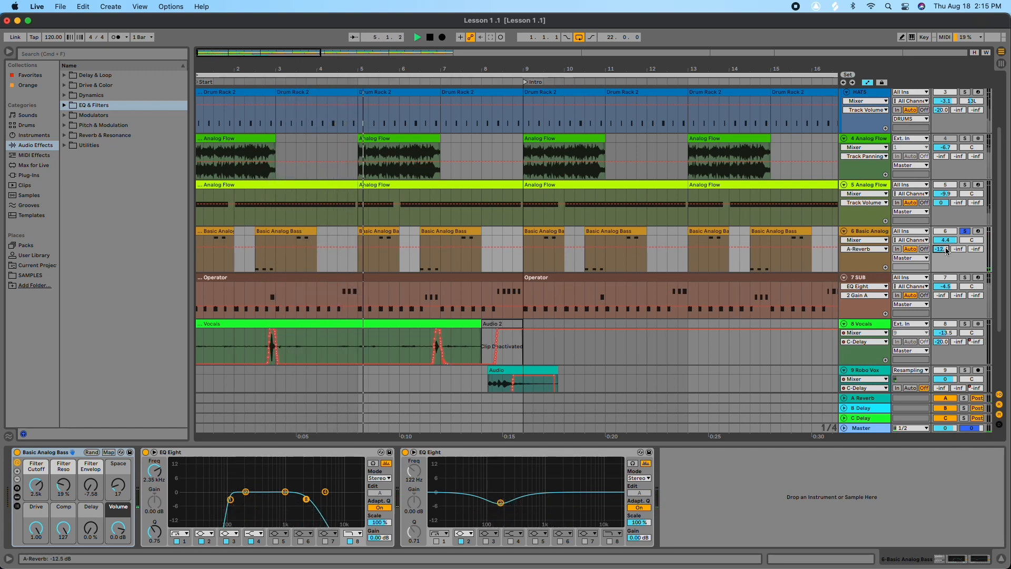
key(Delete)
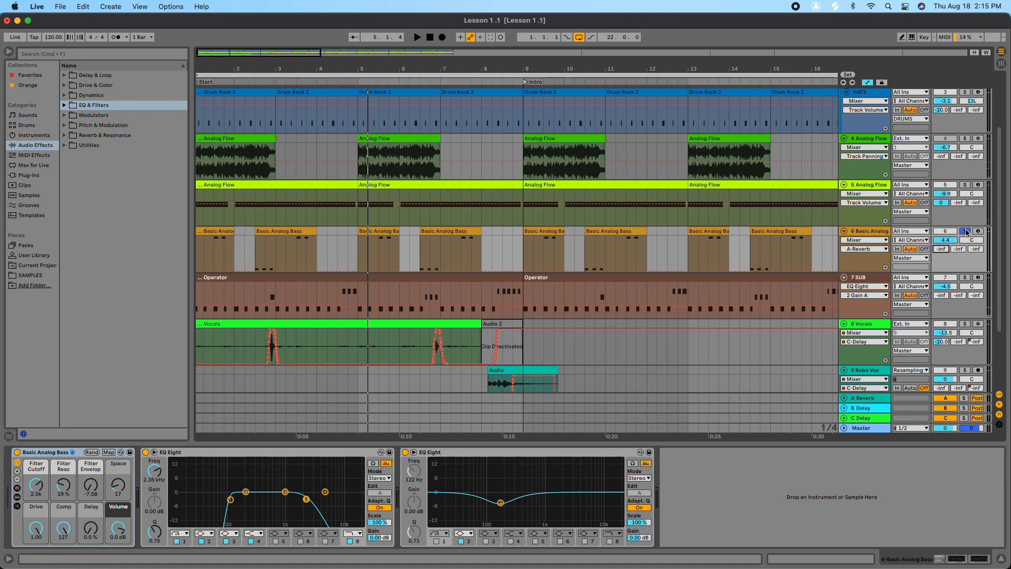
Unsolo the Basic Analog Bass track and set its A-Reverb send to -23.7 dB during playback.
click(964, 232)
key(space)
drag(941, 248, 941, 204)
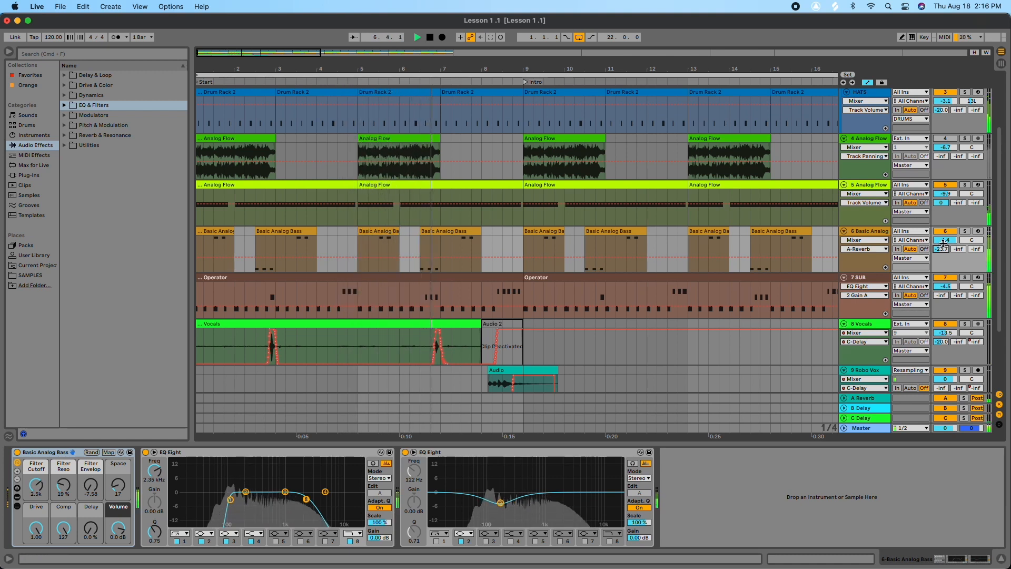
key(space)
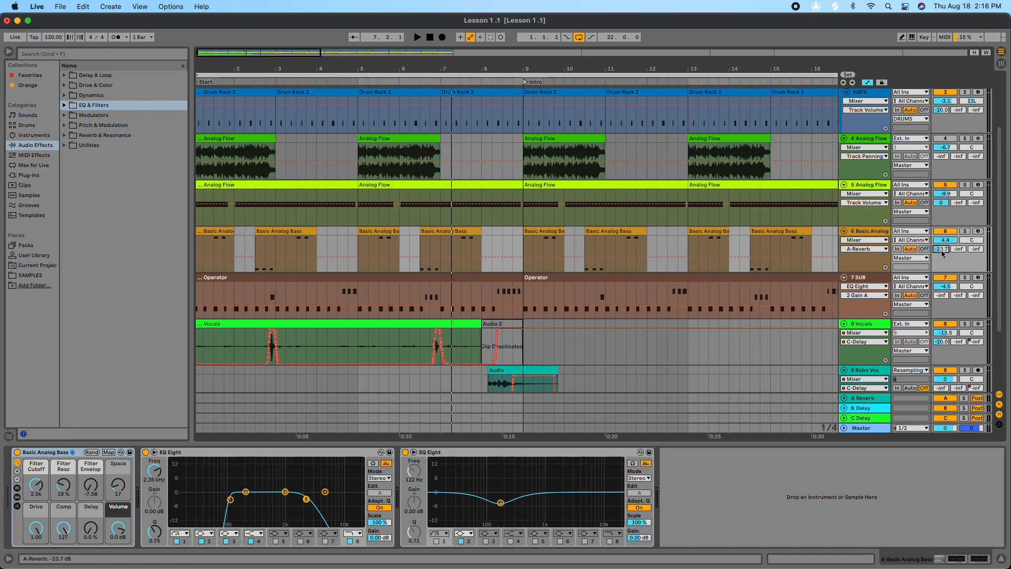
Look over the arrangement's tracks and inspect the audio clips on the Robo Vox and Robo Vox Rev tracks.
scroll(798, 242, down, 3)
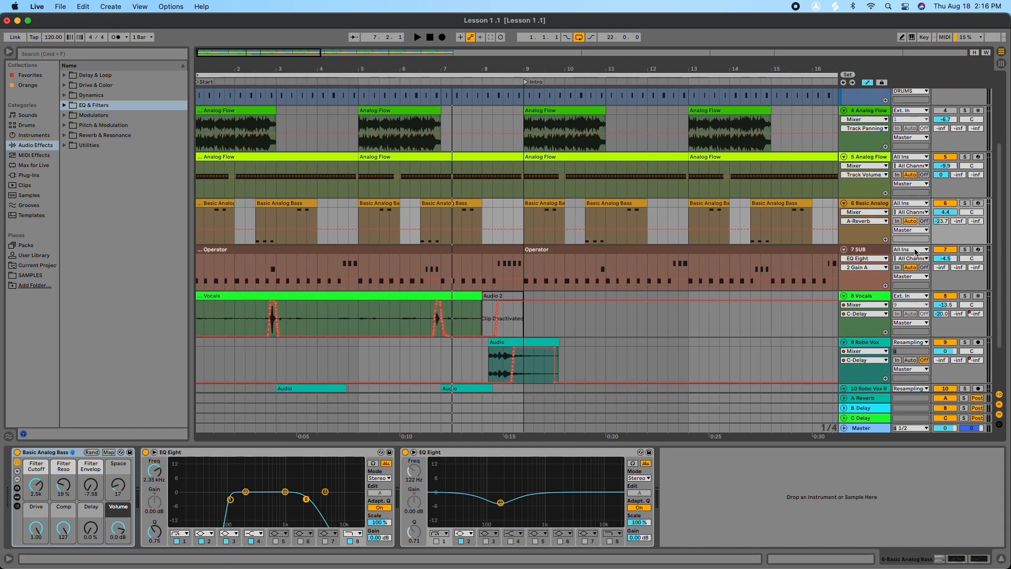
scroll(797, 245, up, 6)
scroll(801, 244, down, 4)
scroll(801, 246, up, 4)
scroll(801, 247, down, 5)
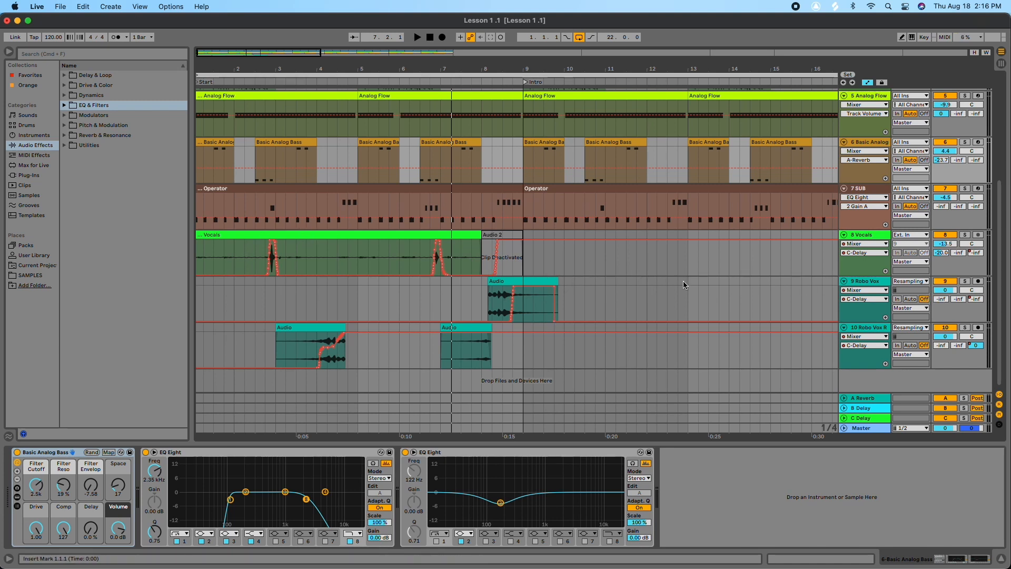
click(515, 280)
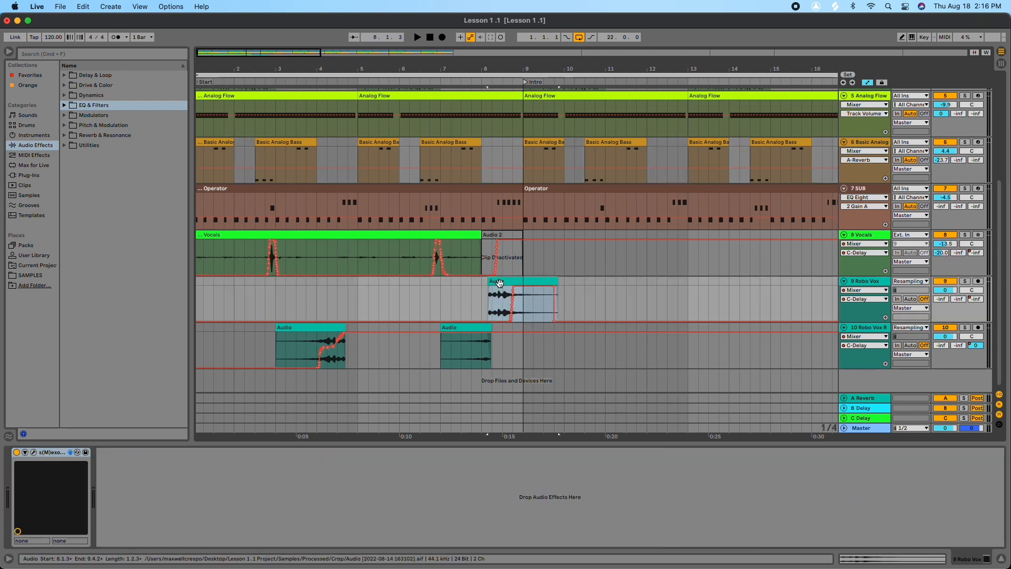
click(285, 323)
click(448, 328)
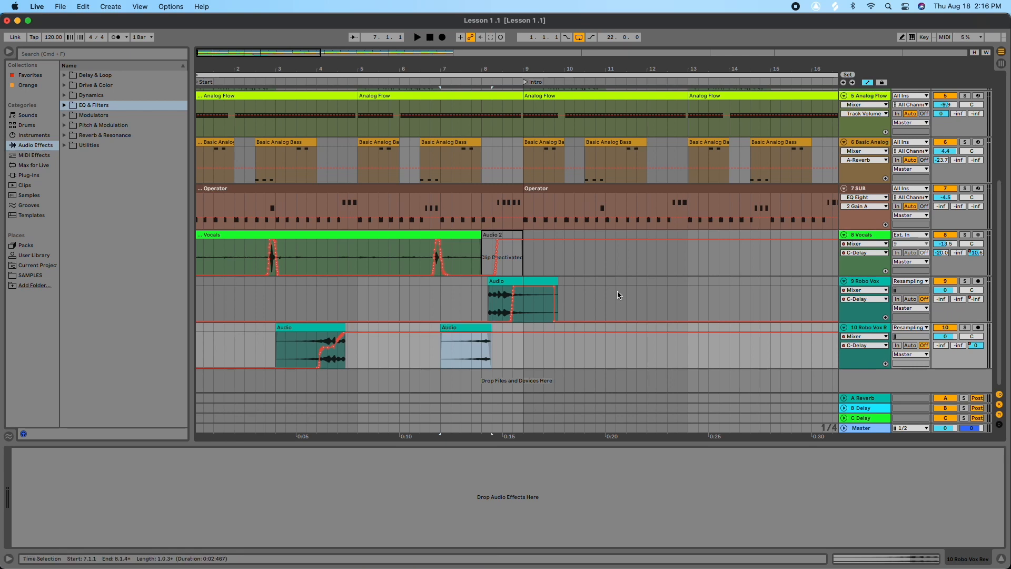
scroll(617, 295, up, 10)
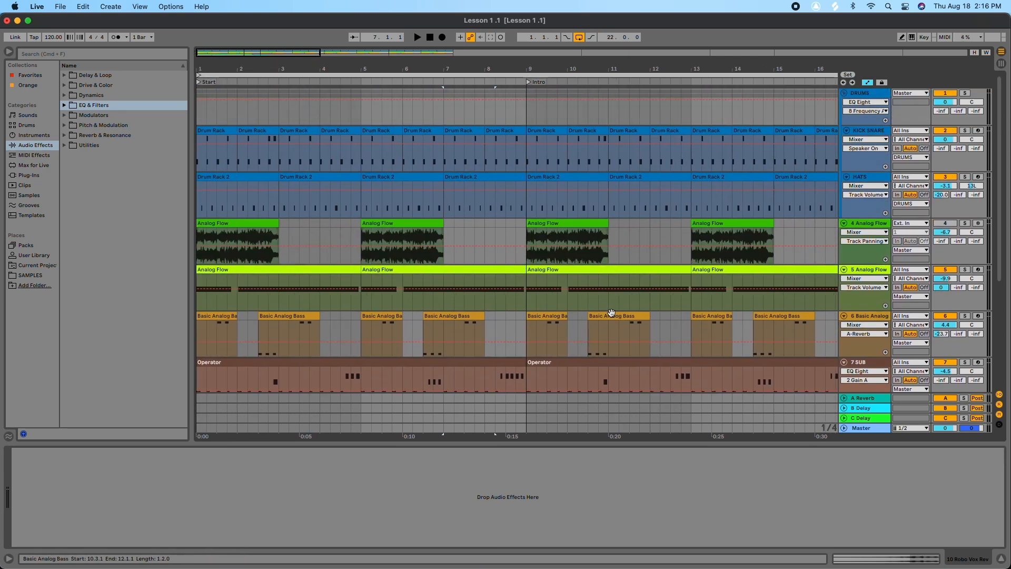
scroll(606, 312, down, 10)
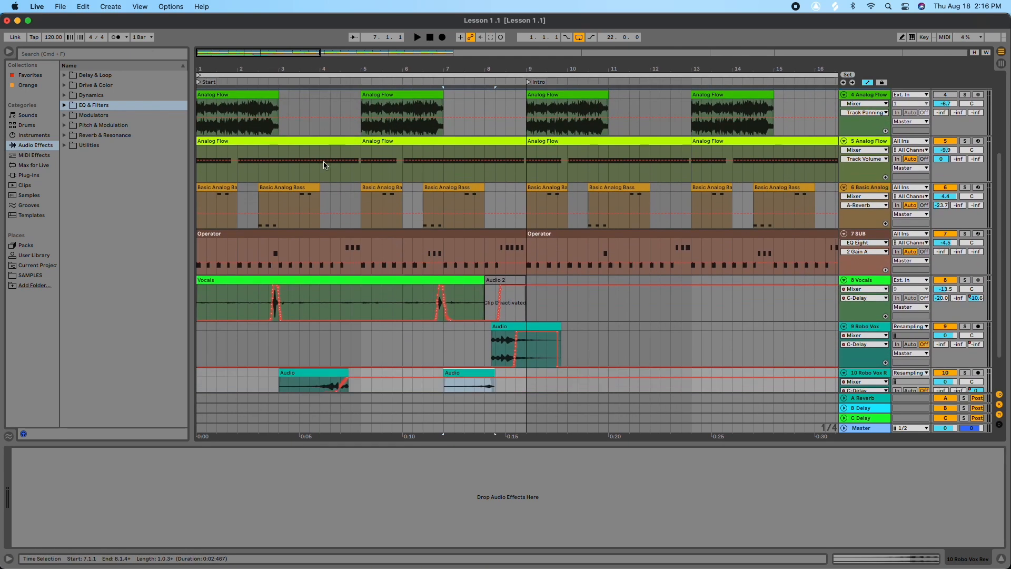
Return to the song start and play the opening bars of the mix.
click(429, 38)
scroll(470, 119, down, 2)
key(space)
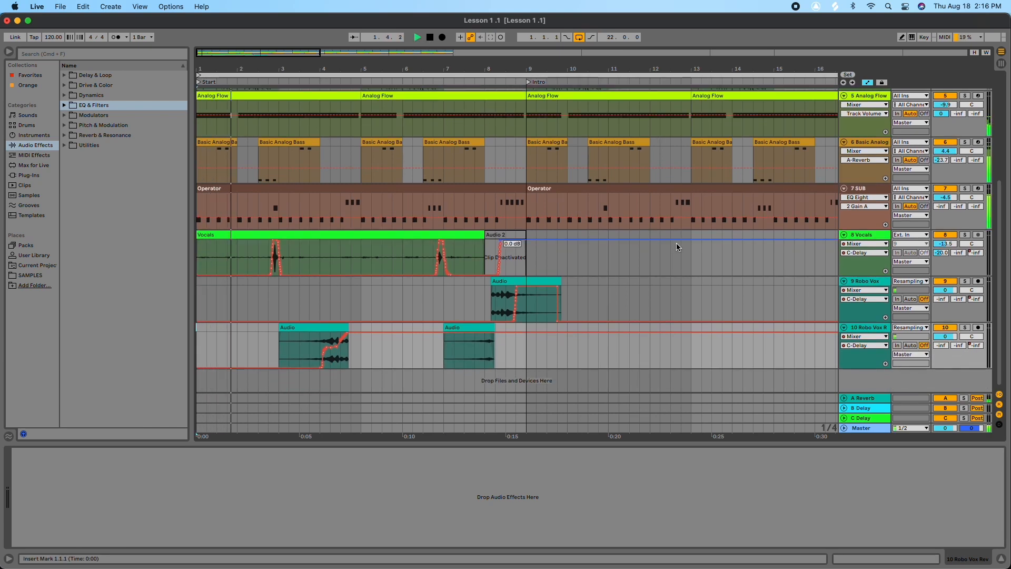
Try the A-Reverb send on the KICK SNARE track during playback, leaving the send at -inf dB.
scroll(676, 242, up, 5)
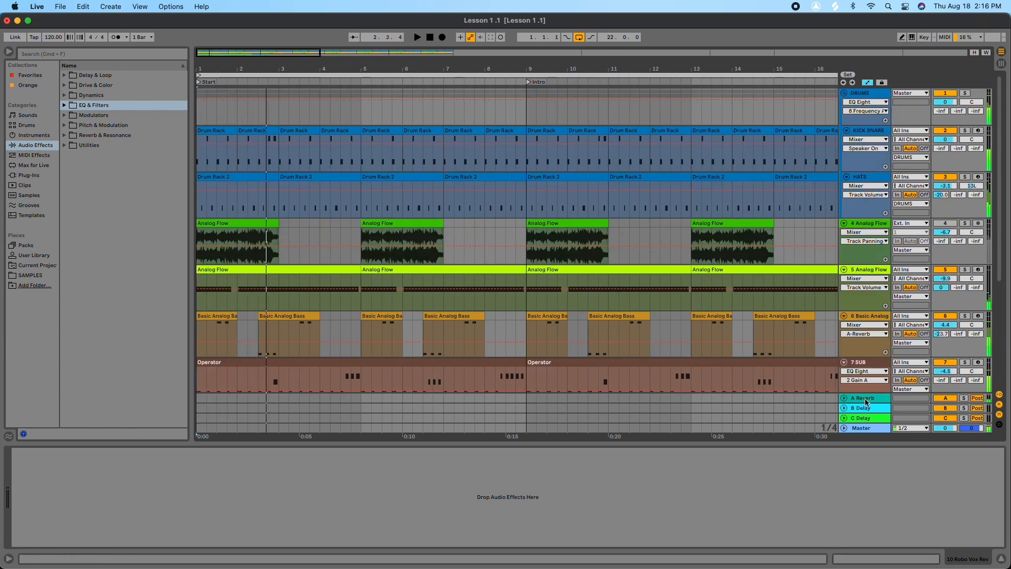
click(862, 131)
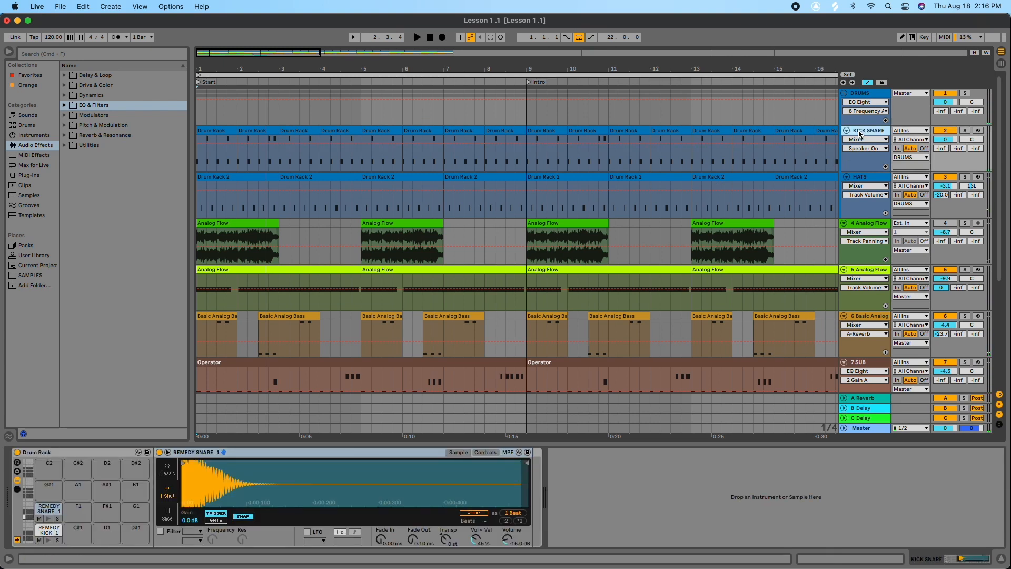
click(941, 149)
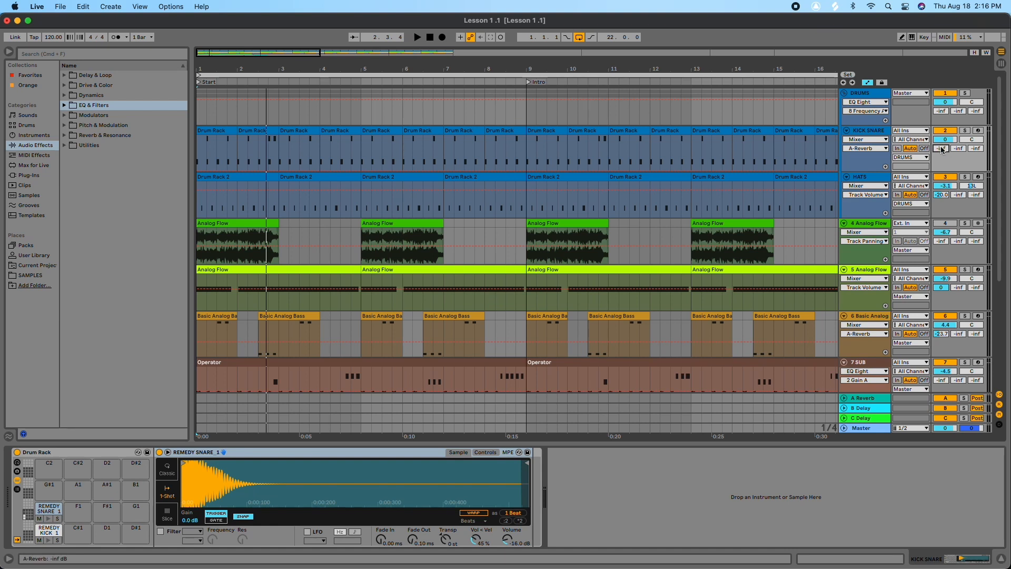
key(space)
mouse_move(941, 149)
mouse_down()
mouse_move(940, 94)
mouse_move(942, 152)
mouse_up()
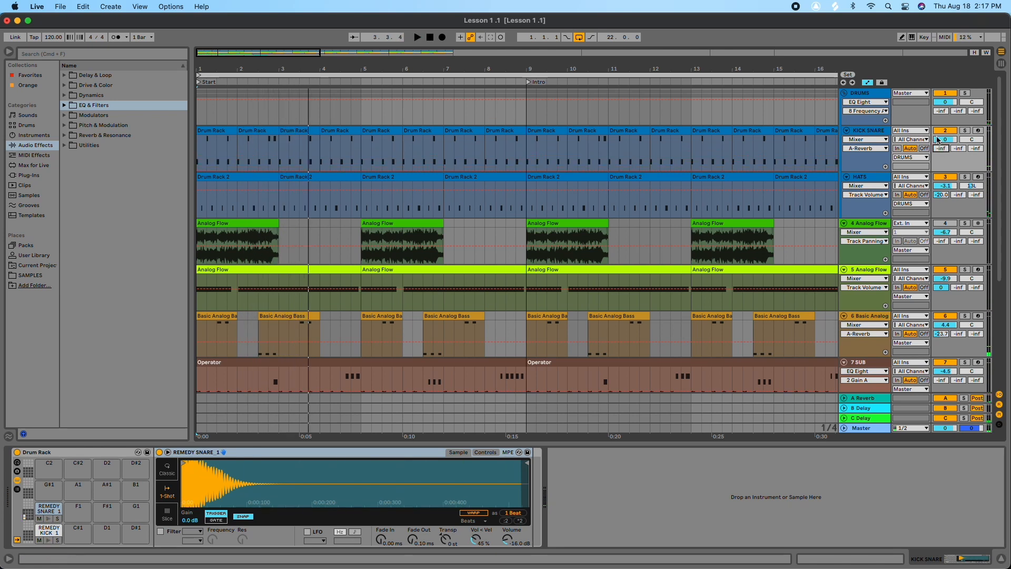
Mute the REMEDY SNARE_1 pad, try the A-Reverb send on the kick alone during playback, then unmute the pad.
click(39, 519)
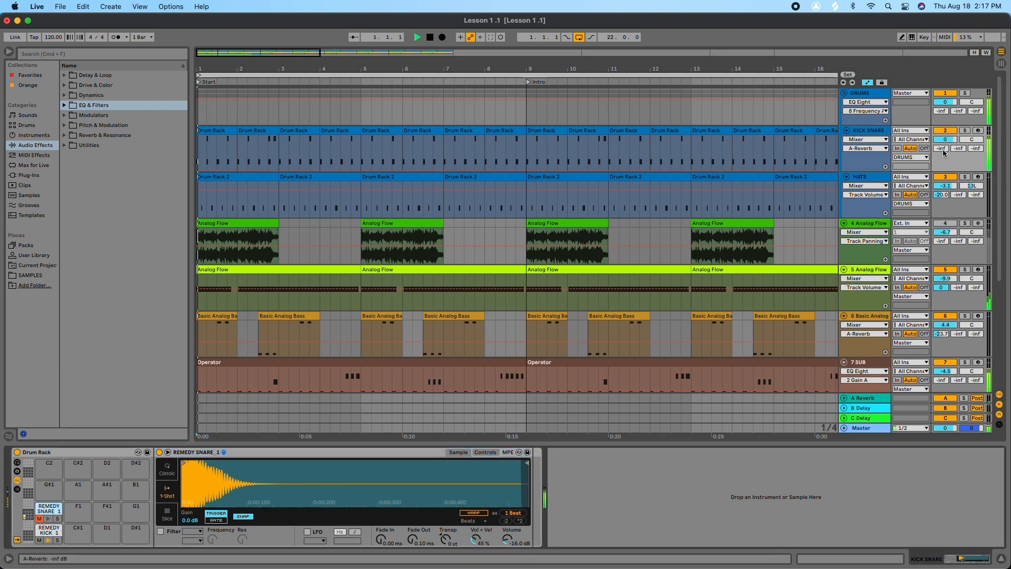
key(space)
drag(941, 148, 940, 159)
key(space)
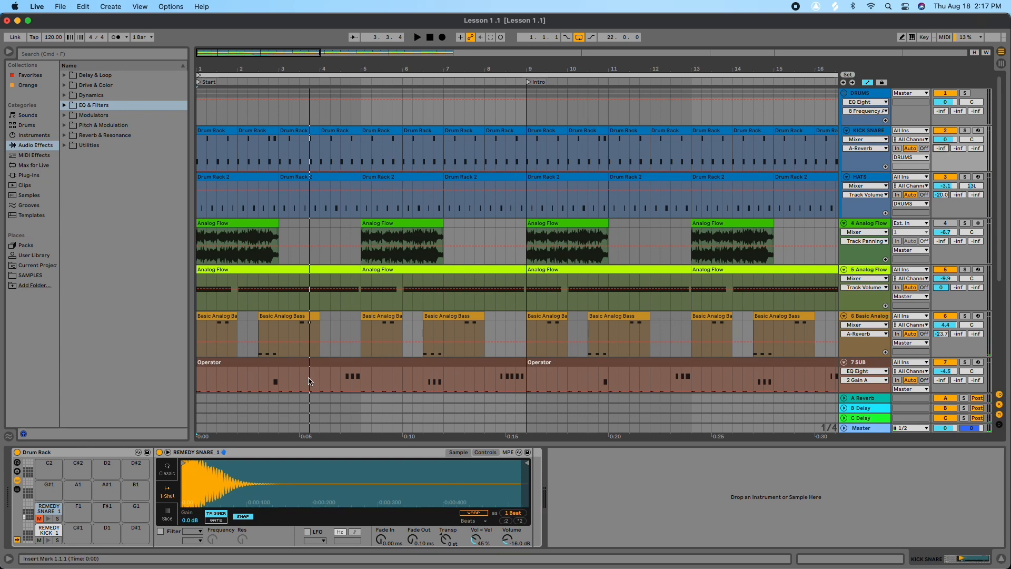
click(37, 519)
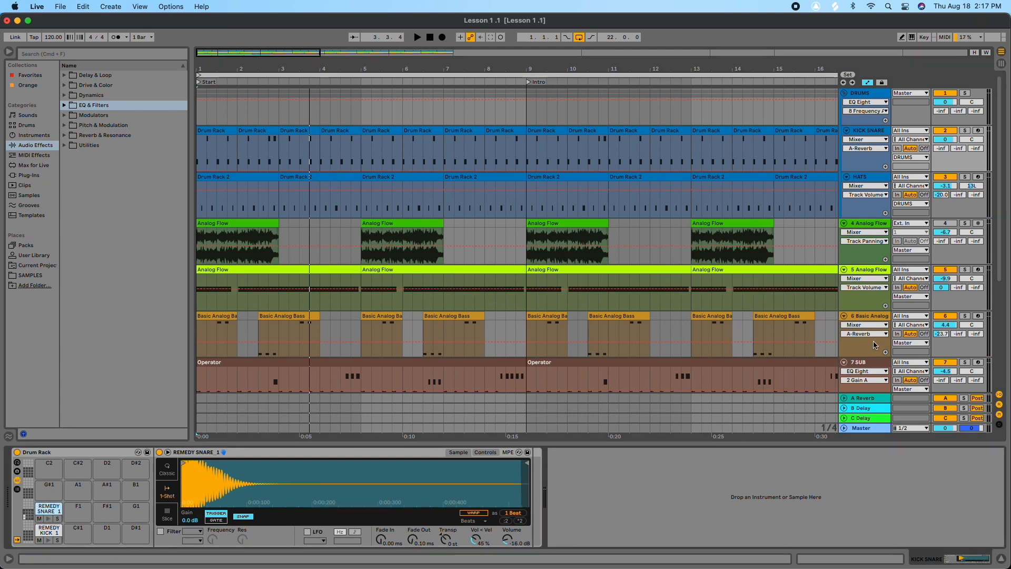
Copy the Reverb device from the A Reverb return and paste it after REMEDY SNARE_1 in the KICK SNARE Drum Rack.
click(866, 397)
click(102, 453)
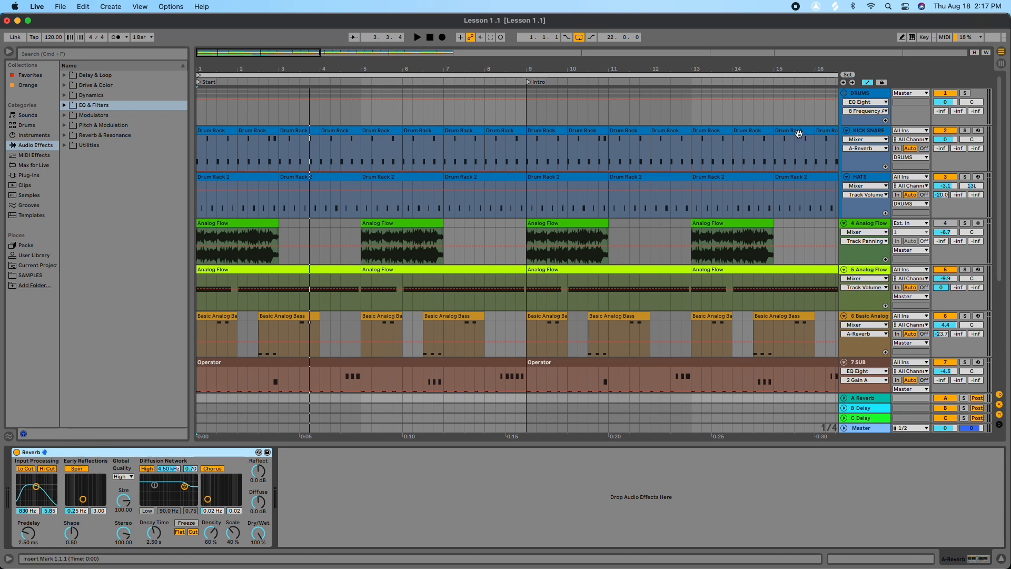
click(864, 98)
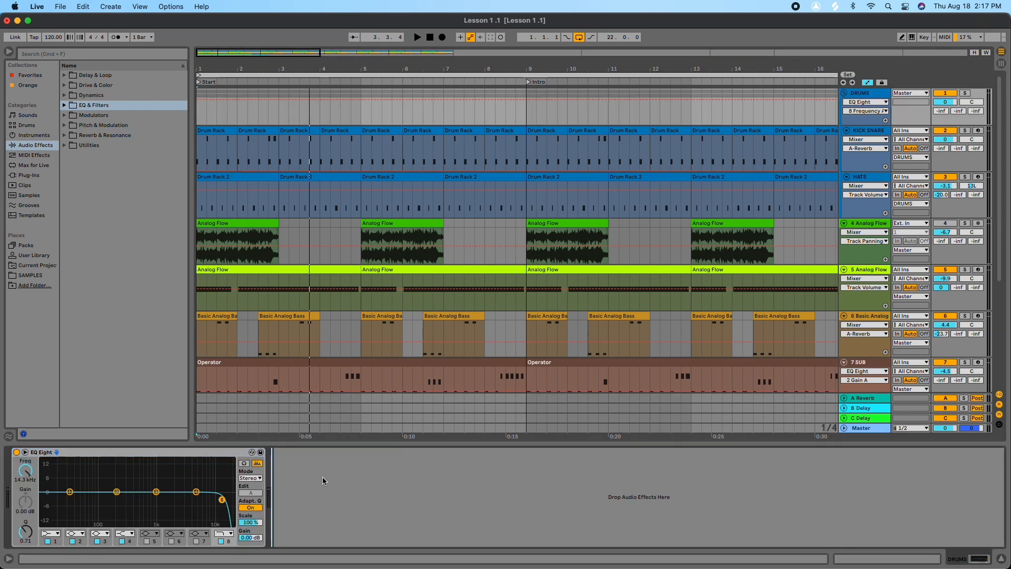
click(886, 140)
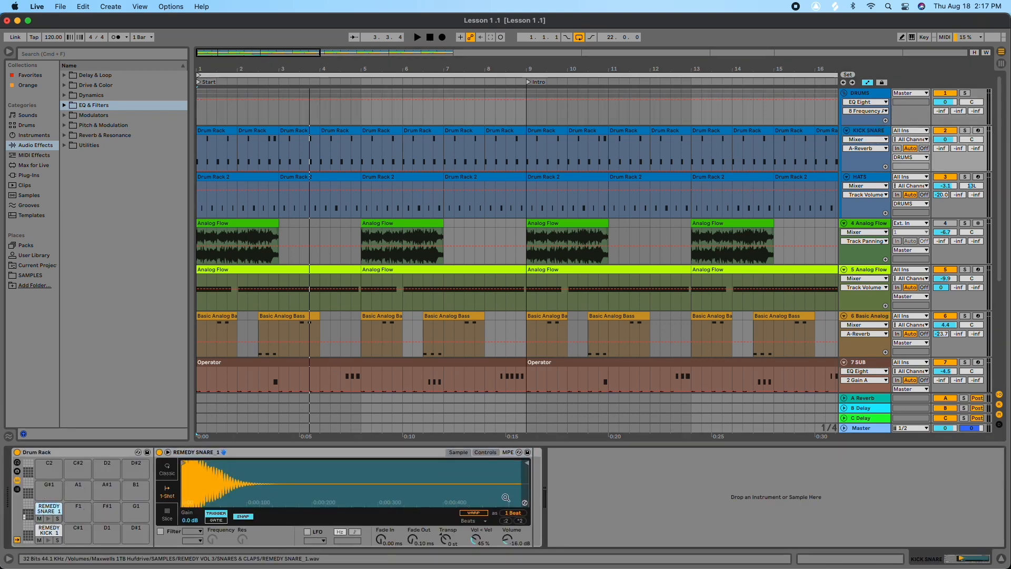
drag(536, 495, 539, 494)
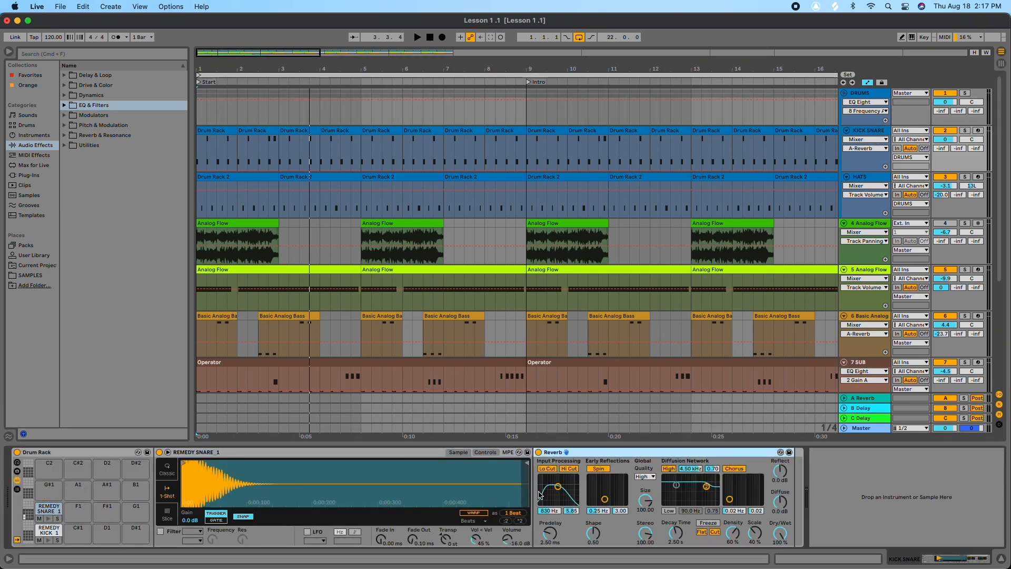
click(43, 508)
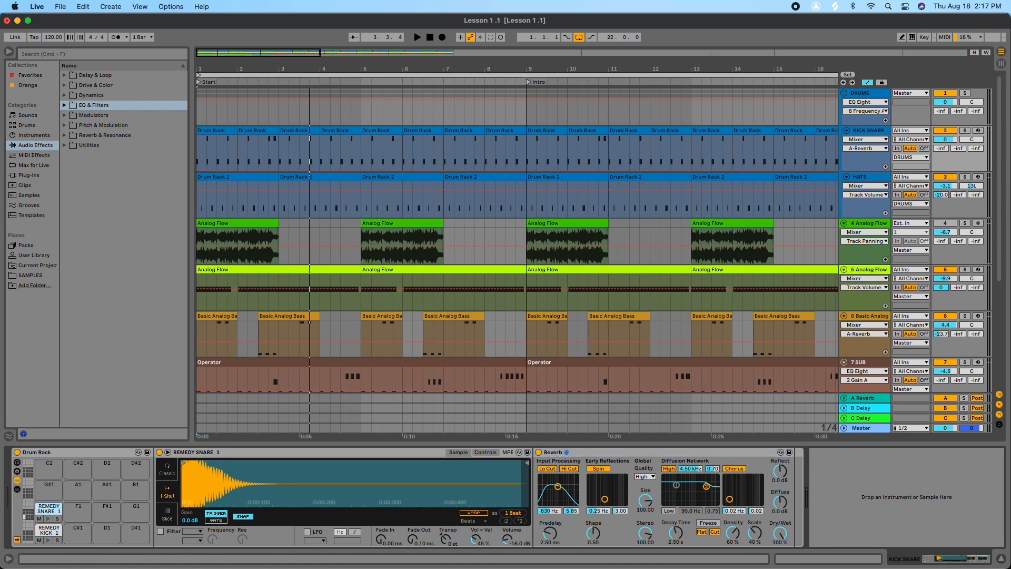
Set the snare Reverb's Dry/Wet to 2.4 % and audition it in the mix and with the KICK SNARE track soloed.
drag(777, 531, 779, 533)
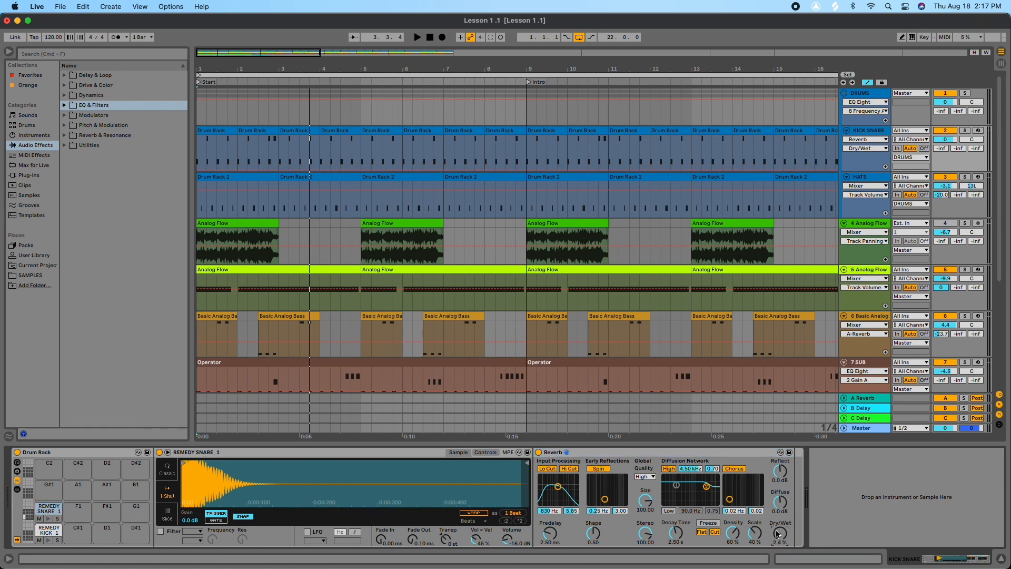
key(space)
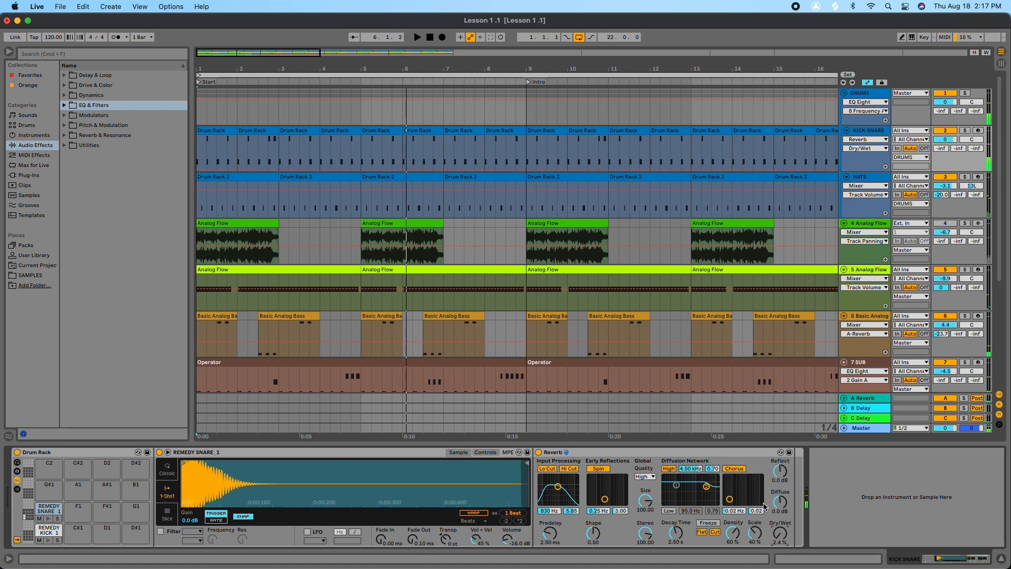
click(963, 130)
key(space)
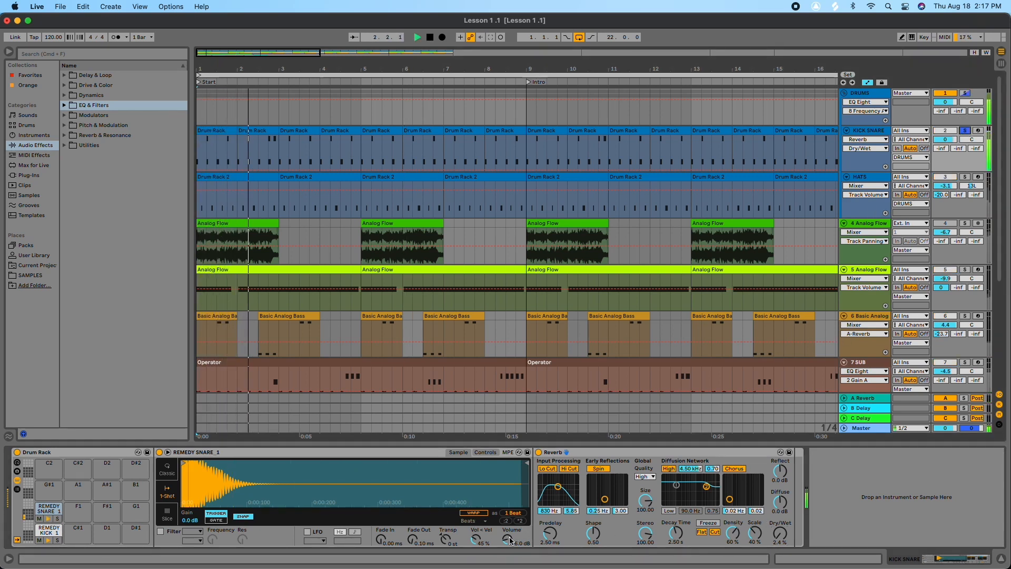
Set the REMEDY SNARE_1 sample volume to -20.0 dB, audition it in playback, and unsolo the KICK SNARE track.
drag(507, 541, 507, 550)
key(space)
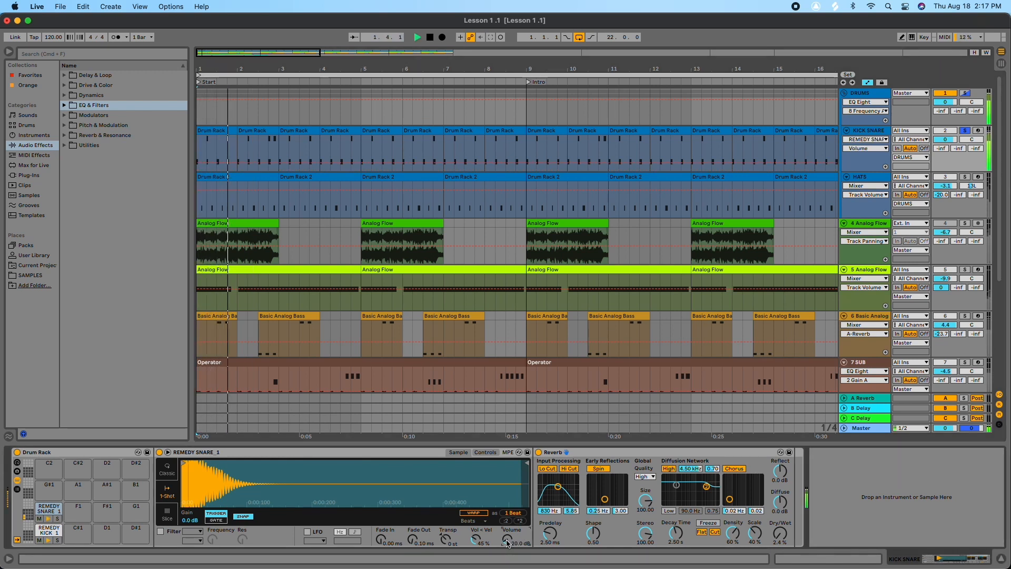
key(space)
click(971, 131)
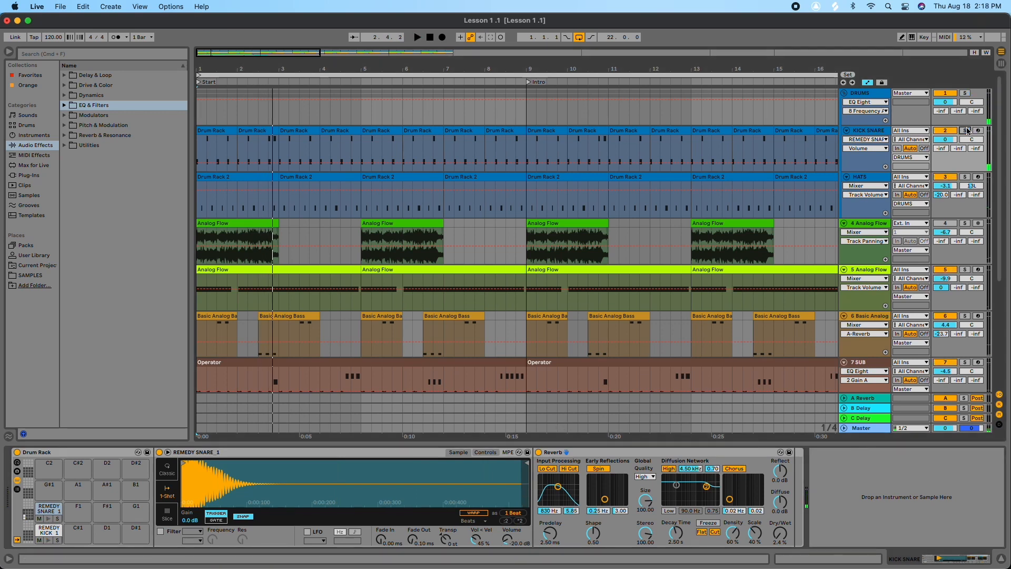
Play the arrangement from the start and examine the balance between the drum, bass, vocal and robo vox tracks.
drag(515, 68, 515, 31)
scroll(422, 169, down, 5)
key(space)
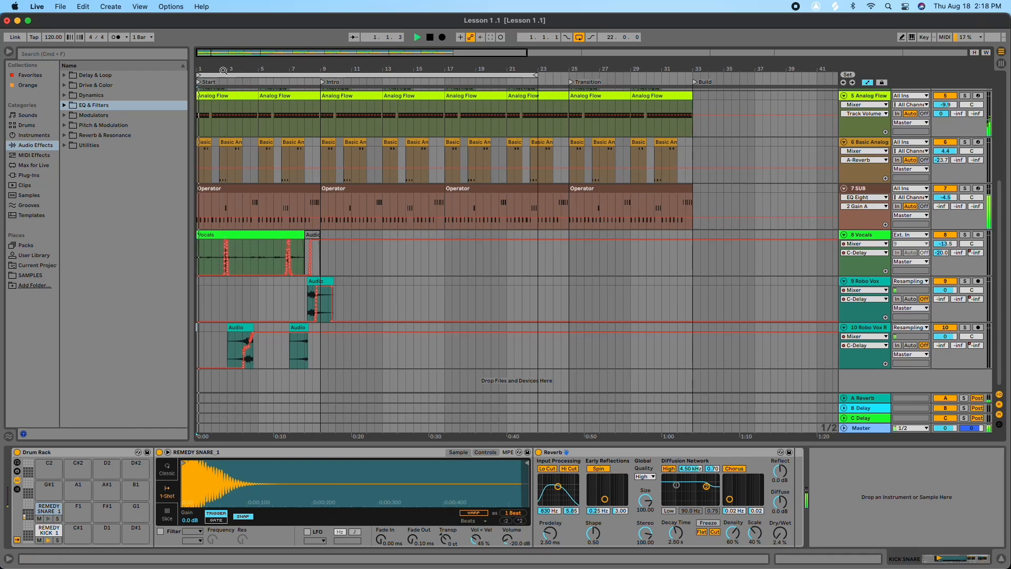
key(plus)
key(plus)
key(plus)
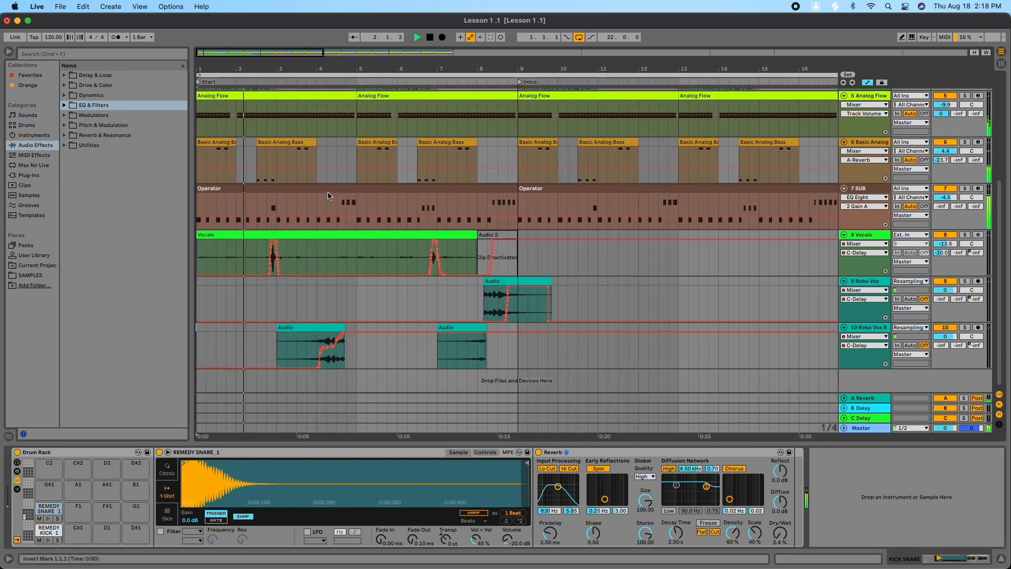
scroll(326, 196, up, 3)
scroll(328, 196, down, 3)
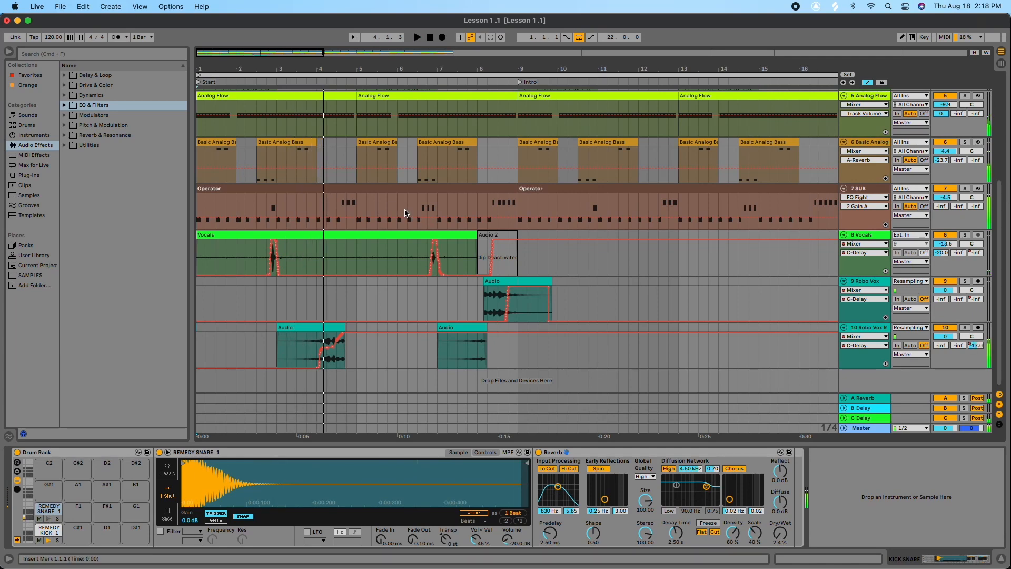
scroll(436, 248, up, 4)
scroll(416, 204, down, 4)
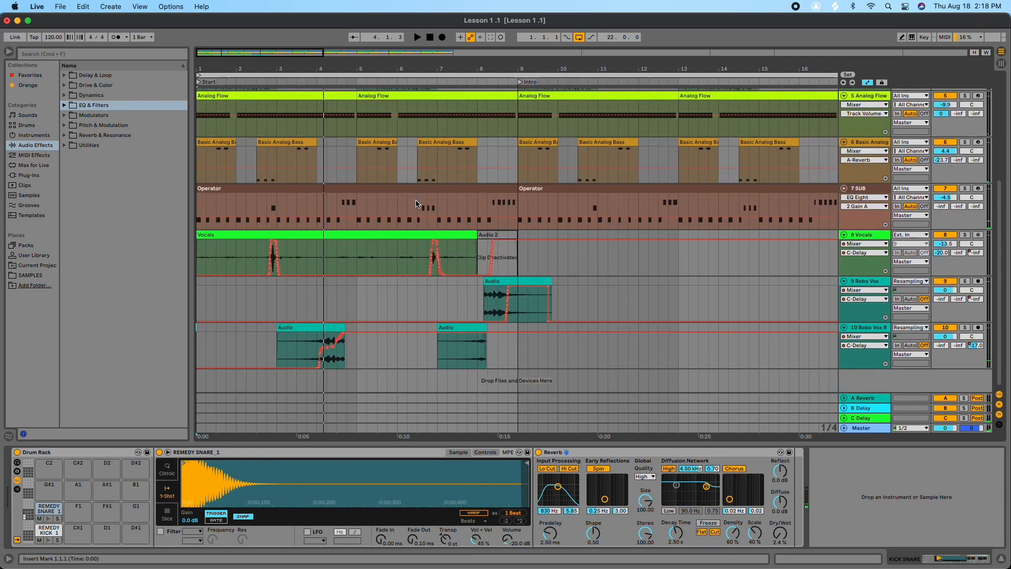
Unfold the A Reverb return, set its track volume to -4.1 dB during playback, and fold it again.
click(844, 398)
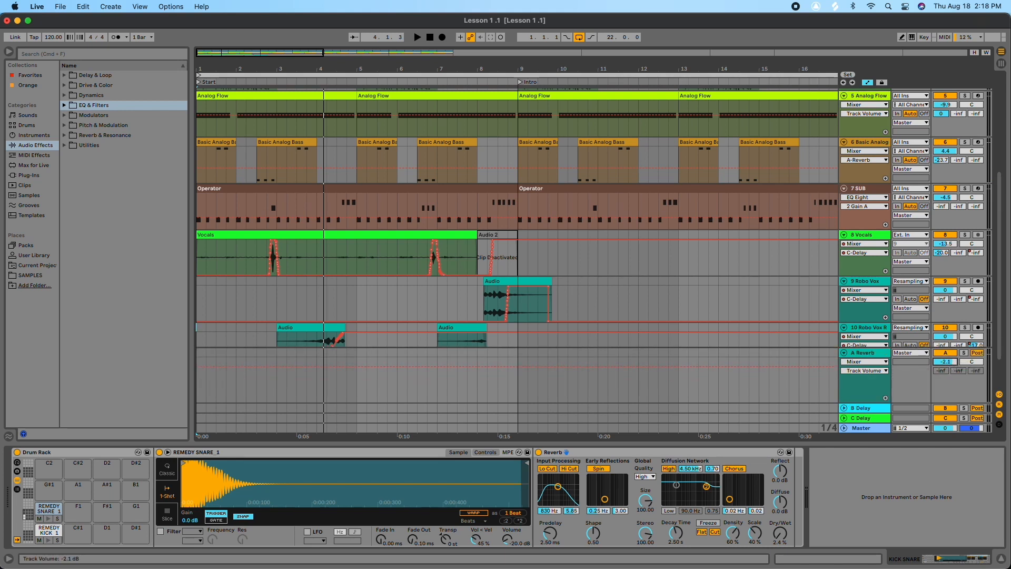
key(space)
drag(948, 363, 949, 364)
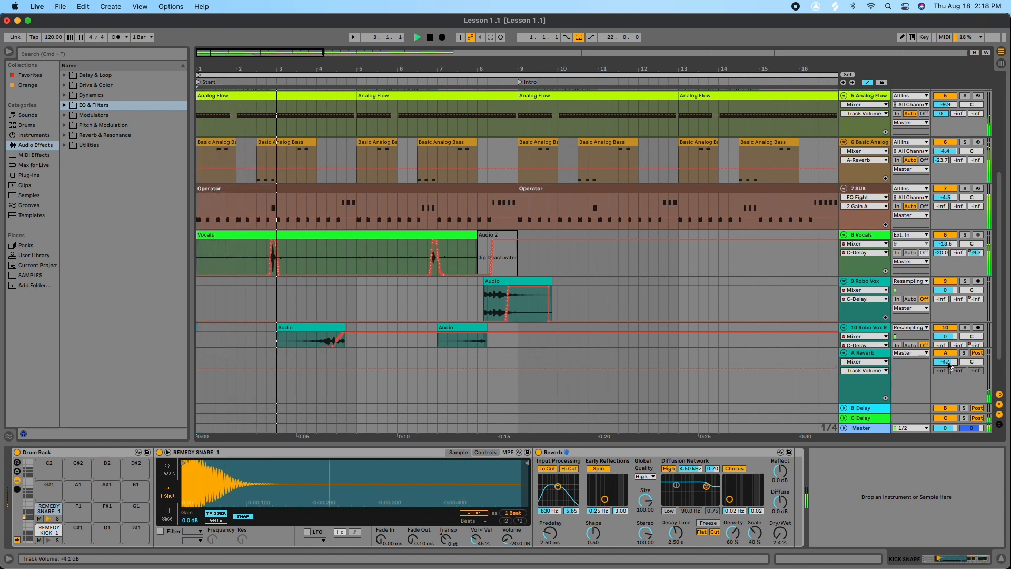
click(844, 353)
scroll(679, 316, up, 5)
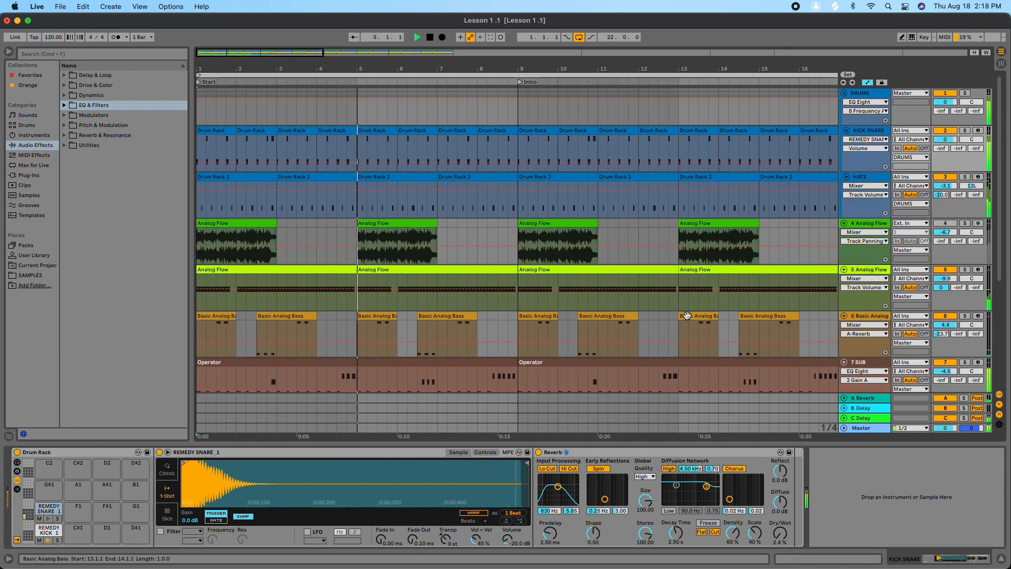
scroll(687, 315, down, 5)
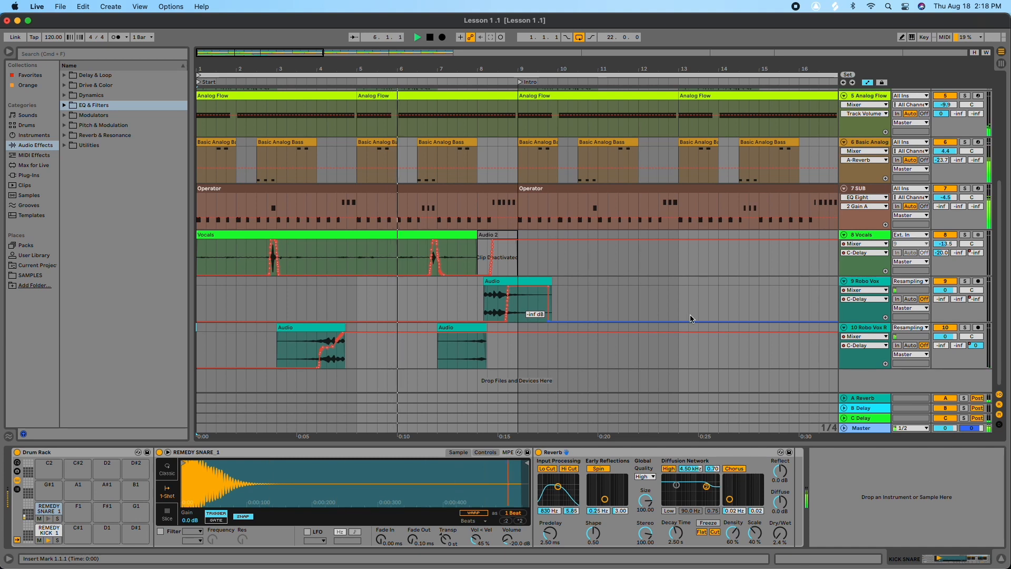
Set the A Reverb return's track volume to -2.3 dB, fold the return and stop playback.
click(844, 398)
drag(945, 361, 945, 357)
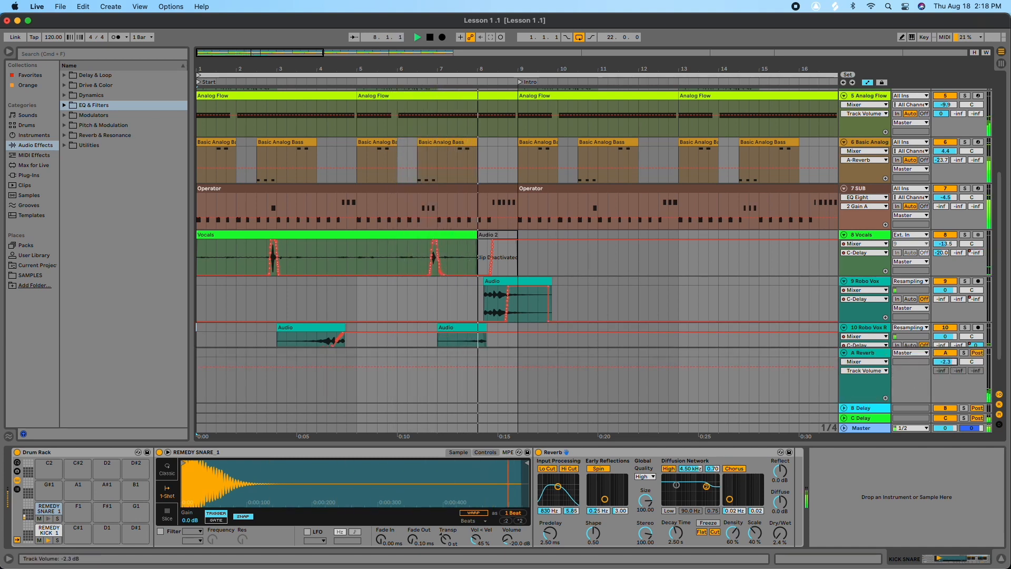
click(844, 352)
scroll(680, 347, up, 5)
key(space)
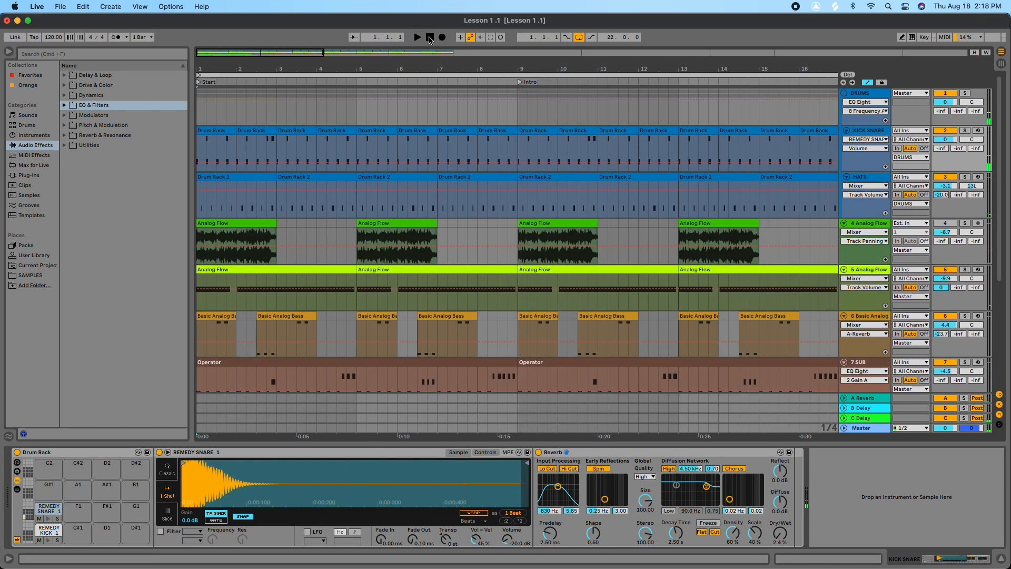
drag(412, 64, 411, 53)
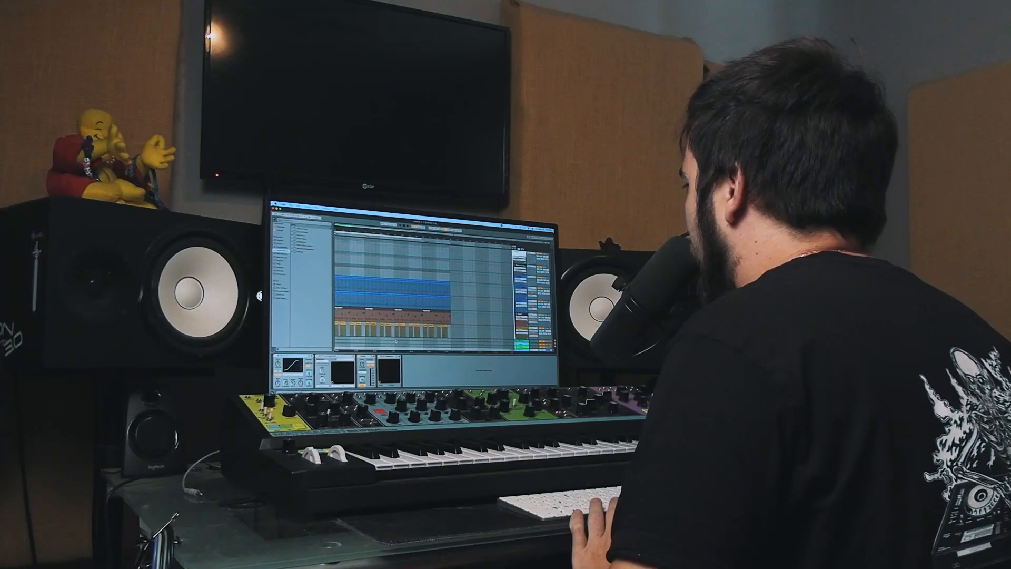
scroll(396, 341, down, 5)
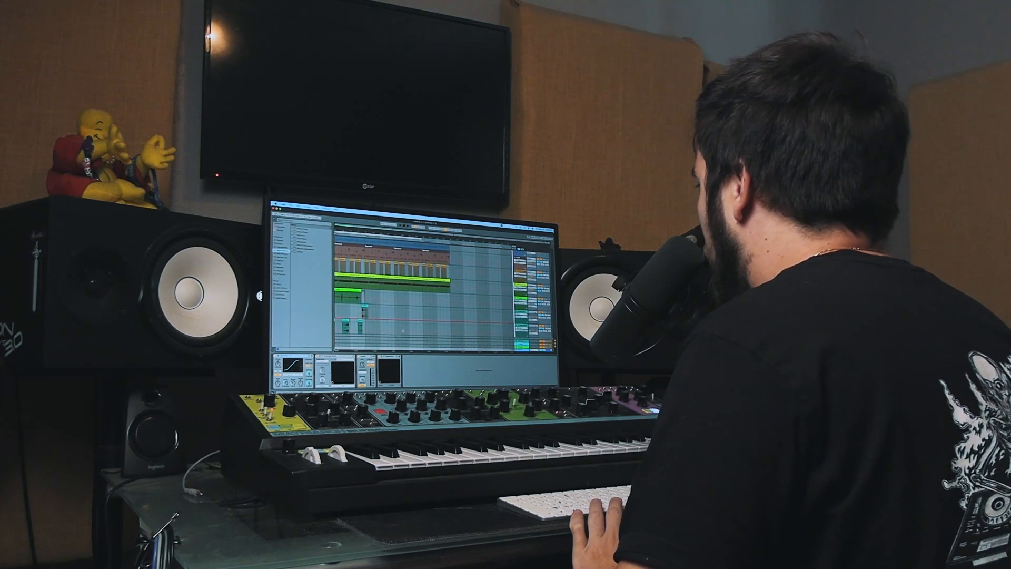
click(520, 271)
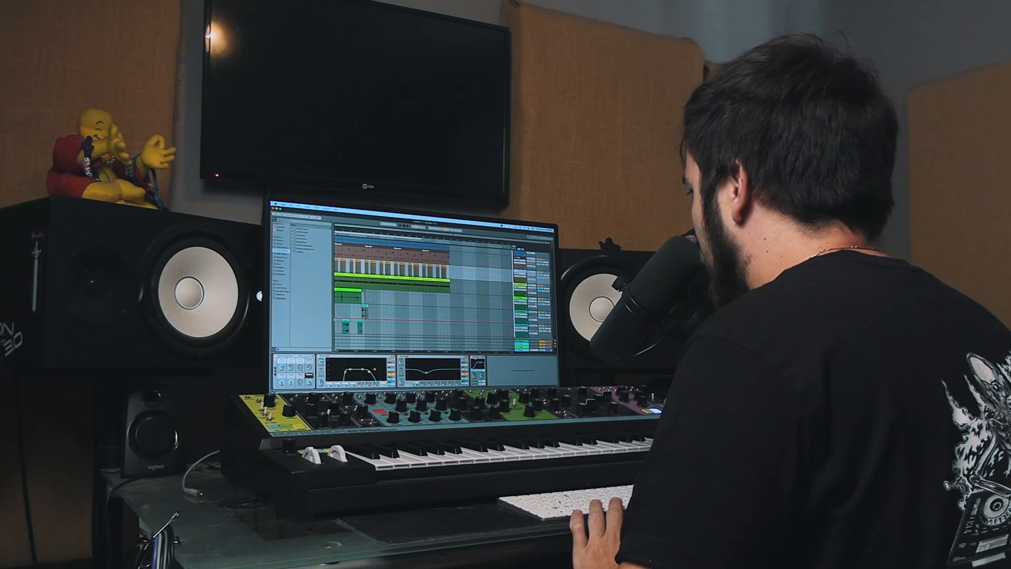
scroll(468, 327, up, 2)
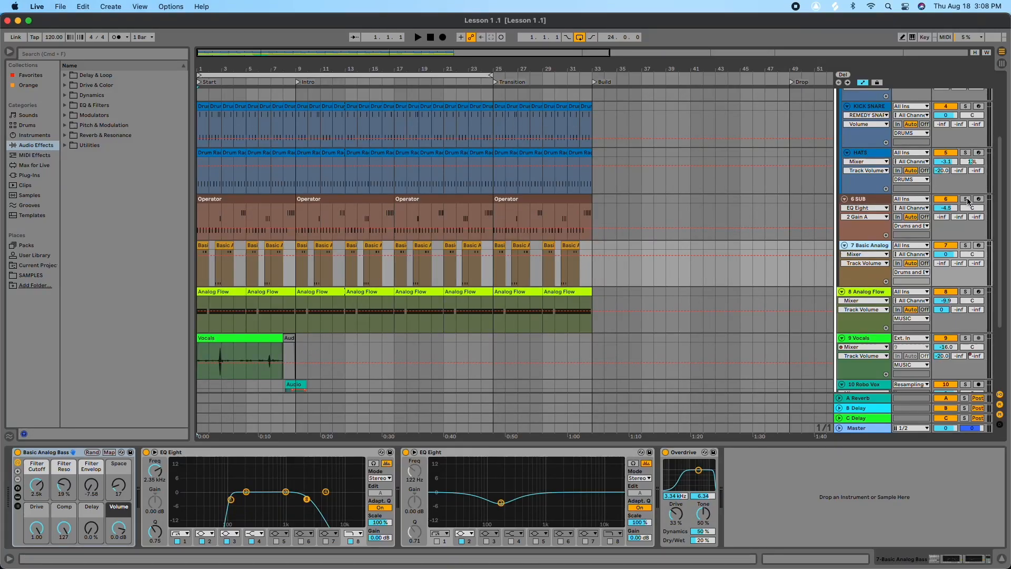
Listen to the 6 SUB track in solo from the start of the arrangement, and unsolo it.
click(966, 199)
key(space)
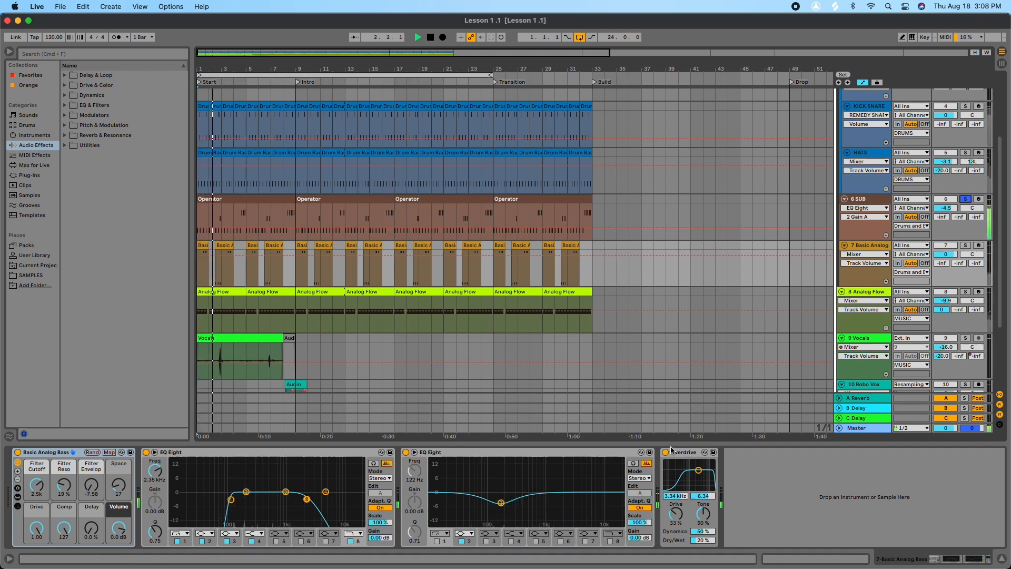
click(966, 199)
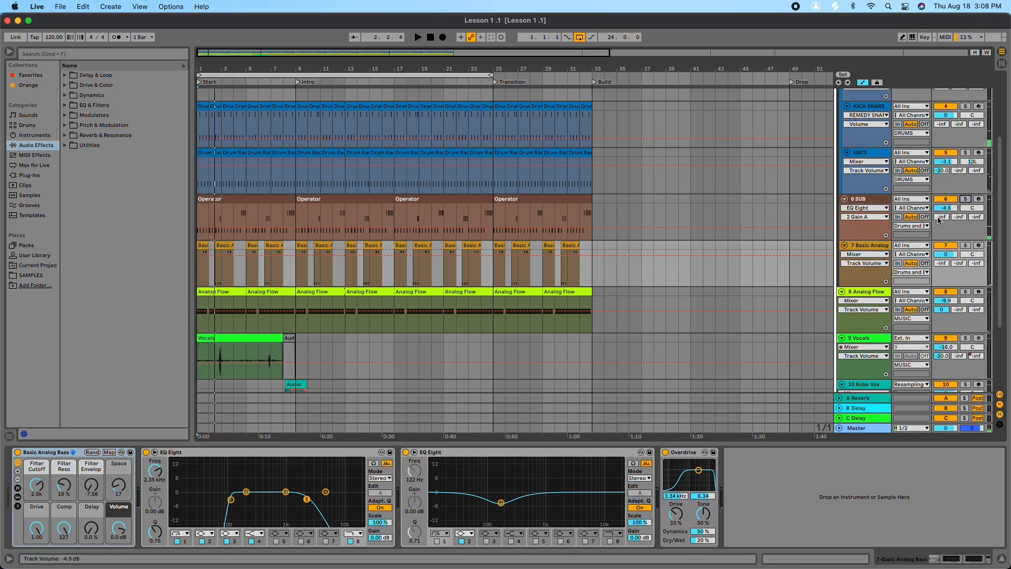
right_click(876, 246)
key(Escape)
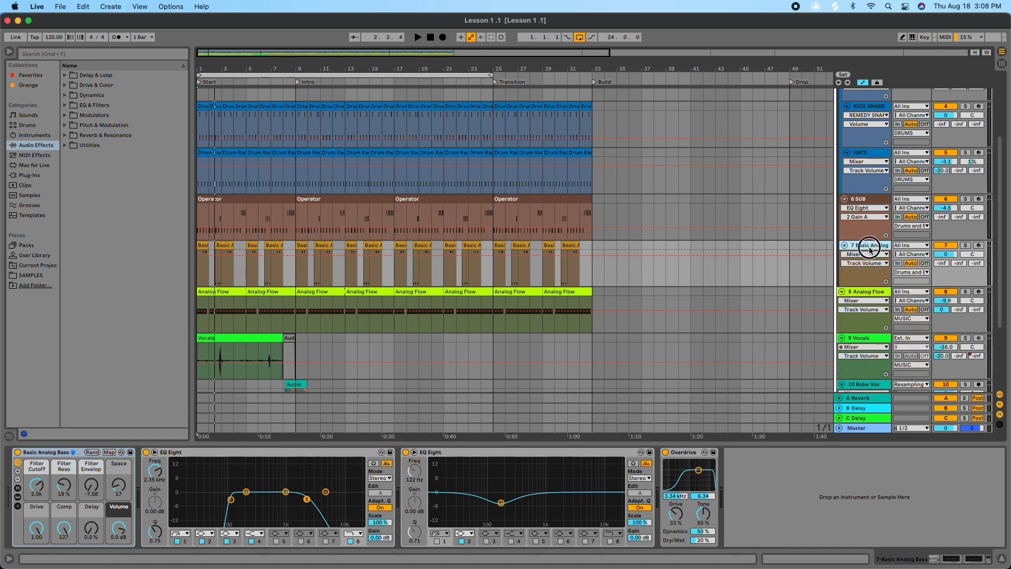
Solo the Basic Analog Bass track and set its Overdrive filter to 4.10 kHz with a bandwidth of 6.17, auditioning the sound.
click(965, 246)
key(space)
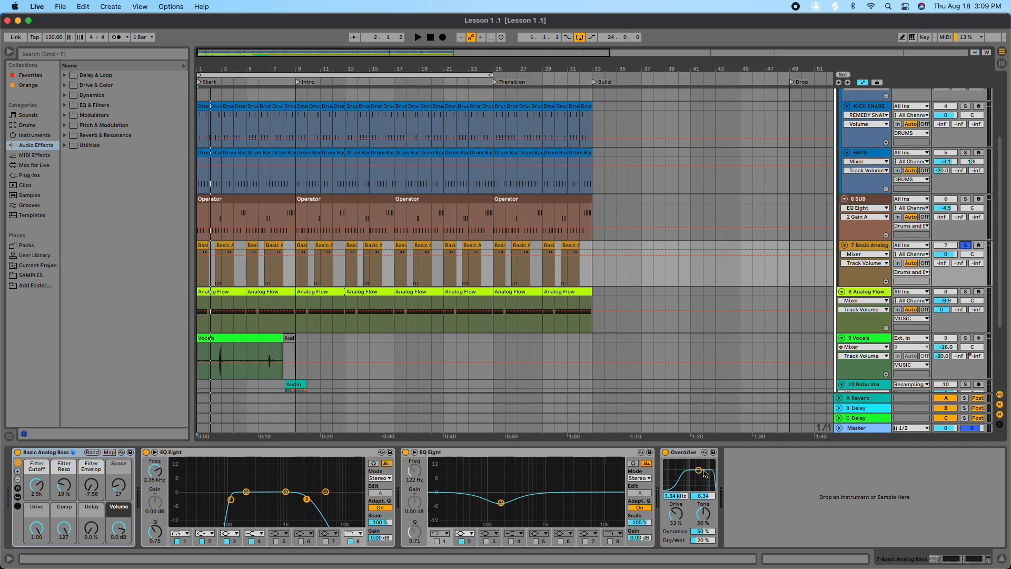
drag(699, 470, 691, 470)
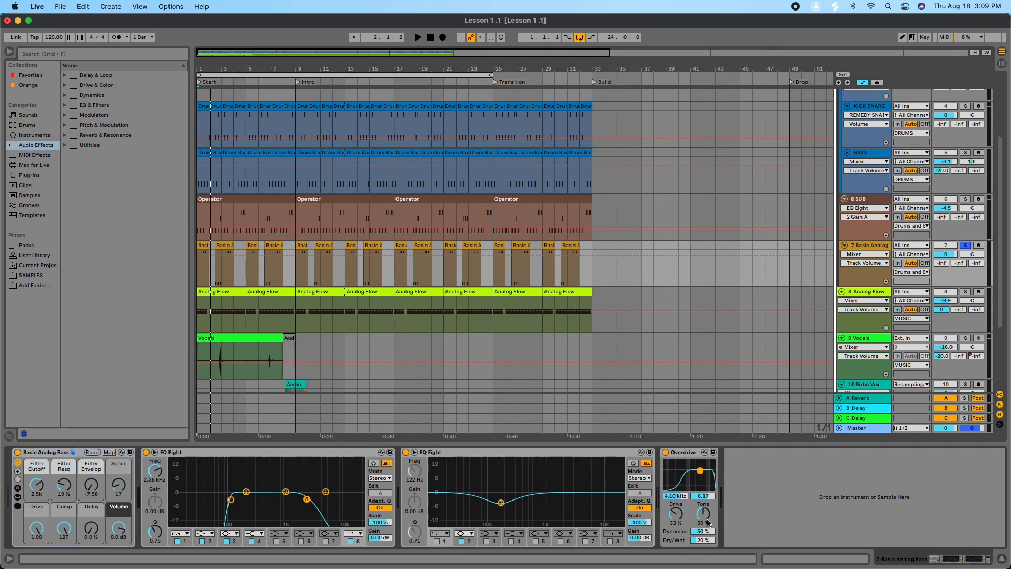
key(space)
key(space)
key(space)
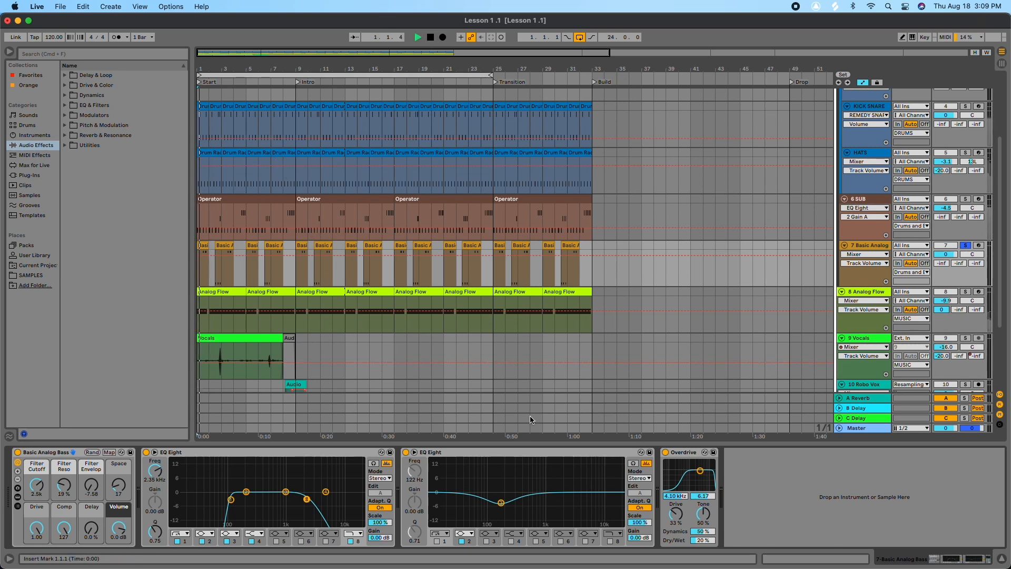
Compare the soloed bass with Overdrive bypassed and with it enabled.
click(666, 452)
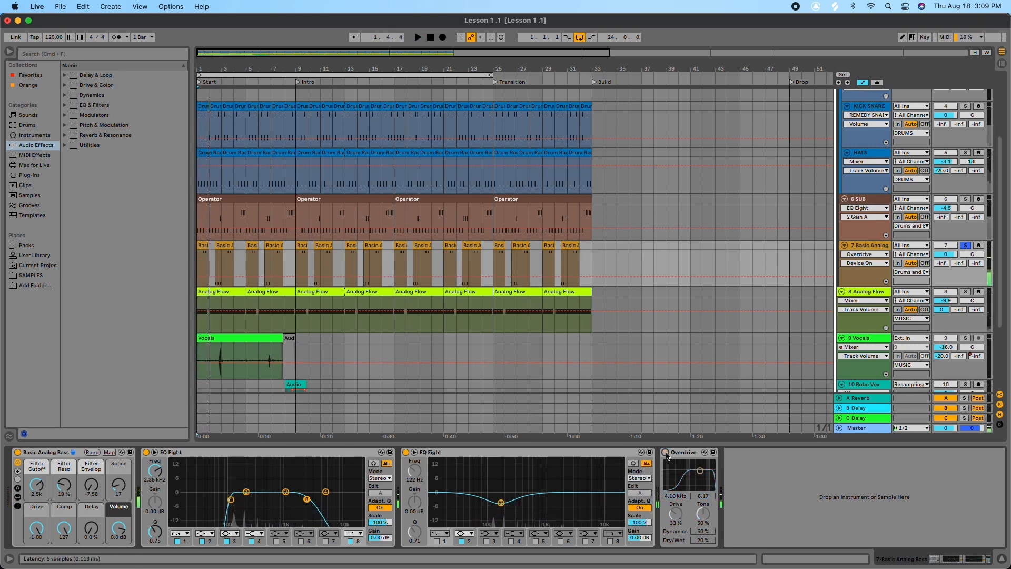
key(space)
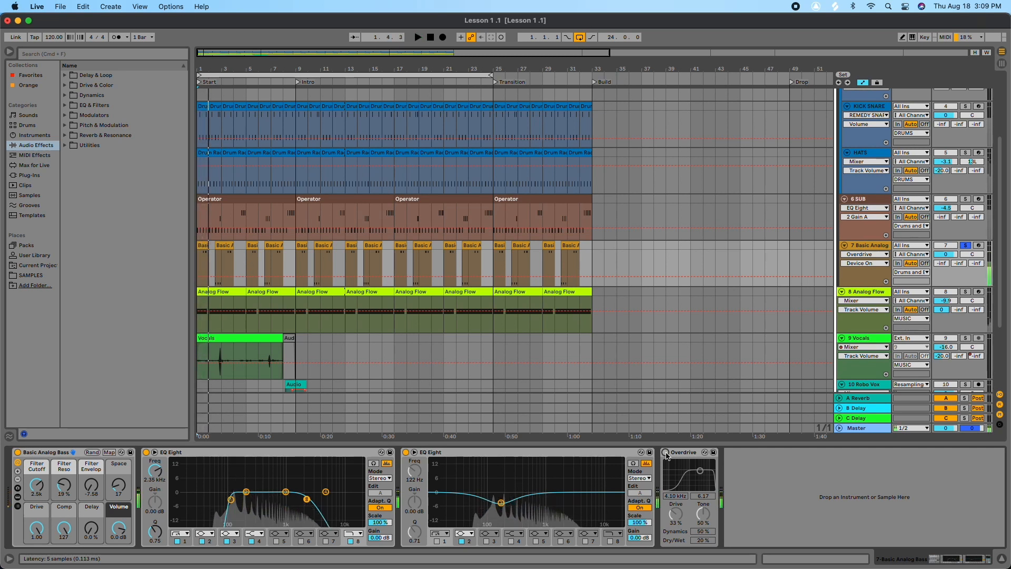
click(666, 453)
key(space)
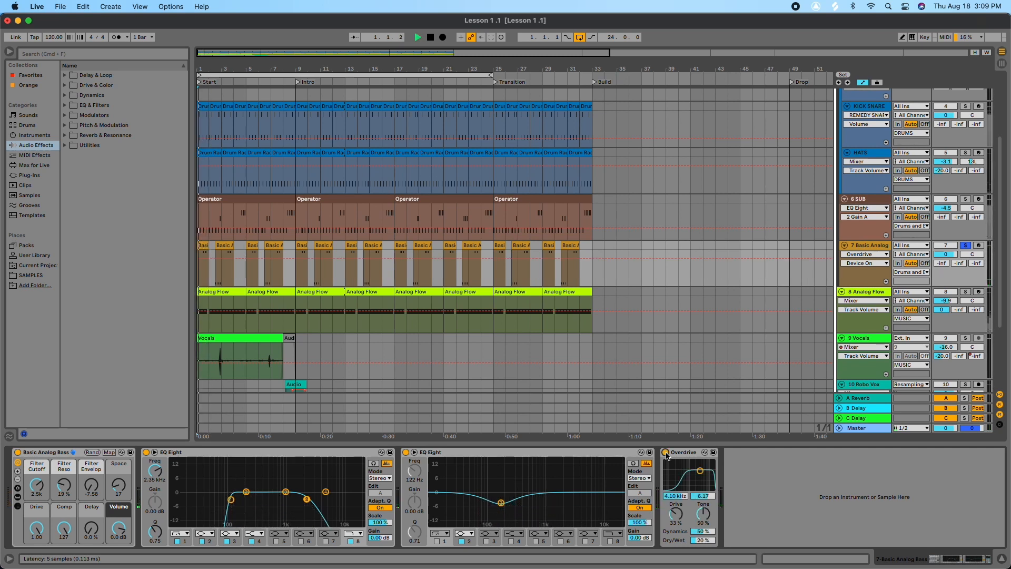
key(space)
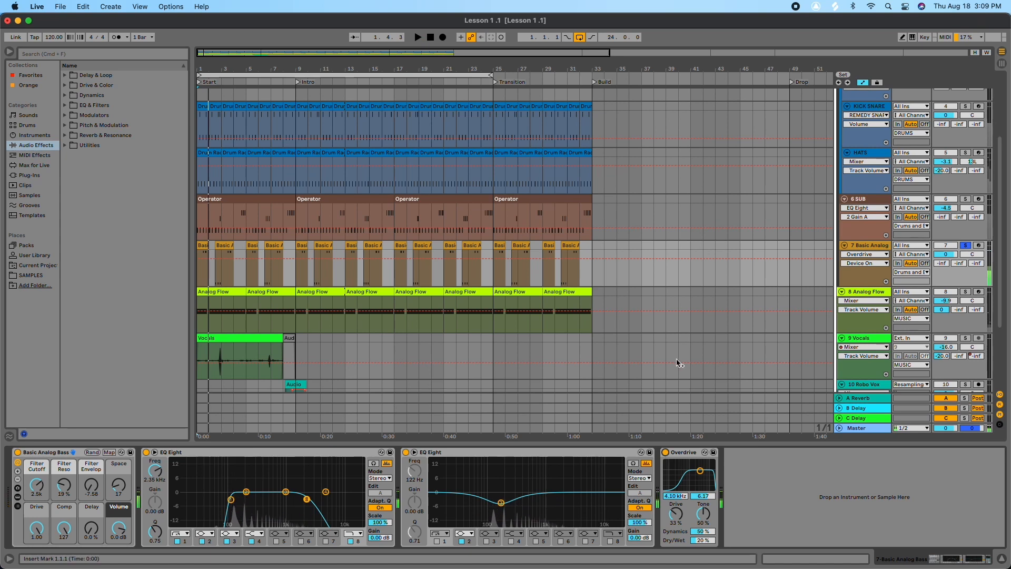
Unsolo the Basic Analog Bass track and compare the full mix with its Overdrive bypassed and enabled, leaving it on.
click(966, 245)
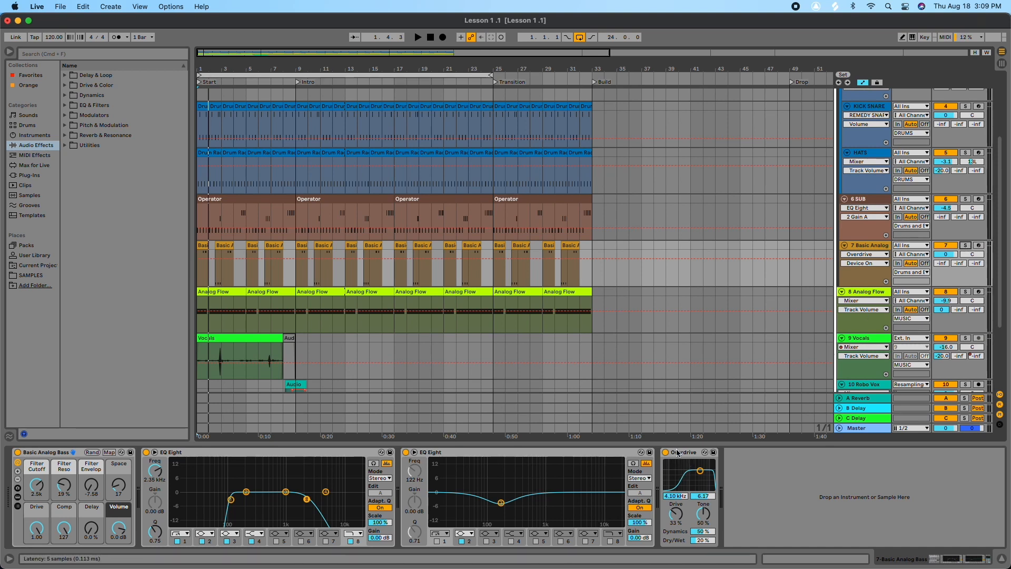
key(space)
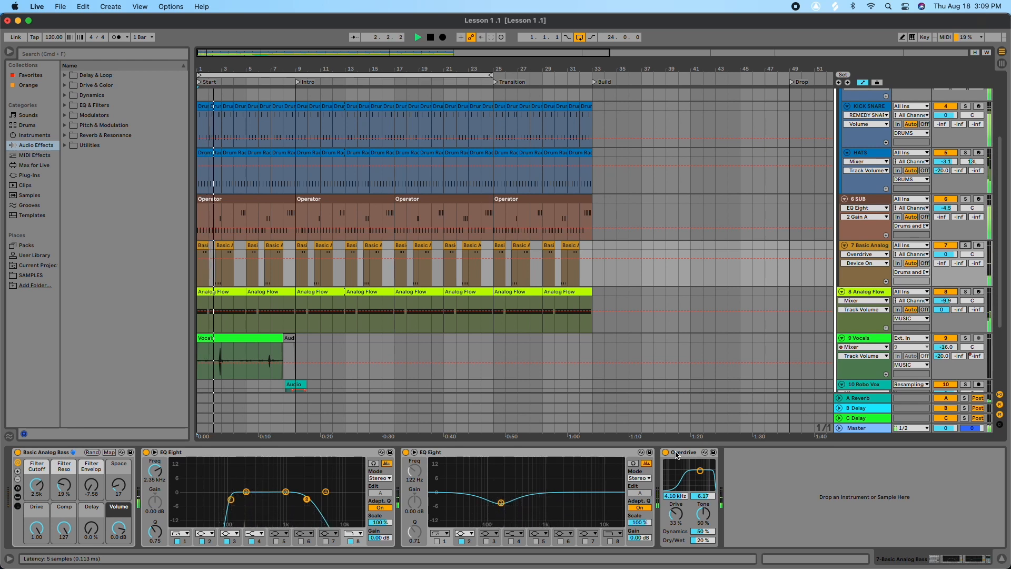
click(666, 453)
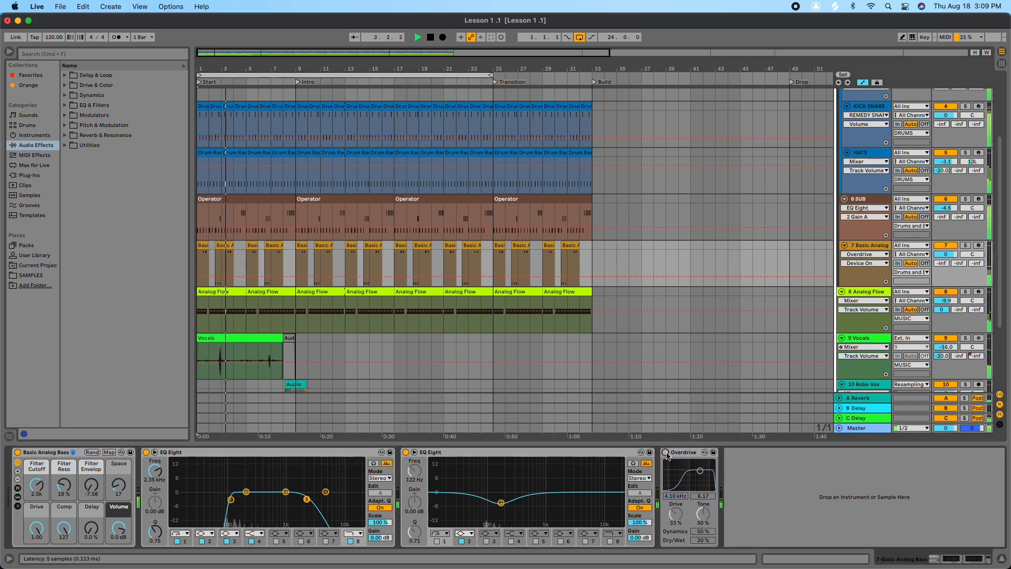
key(space)
click(666, 453)
key(space)
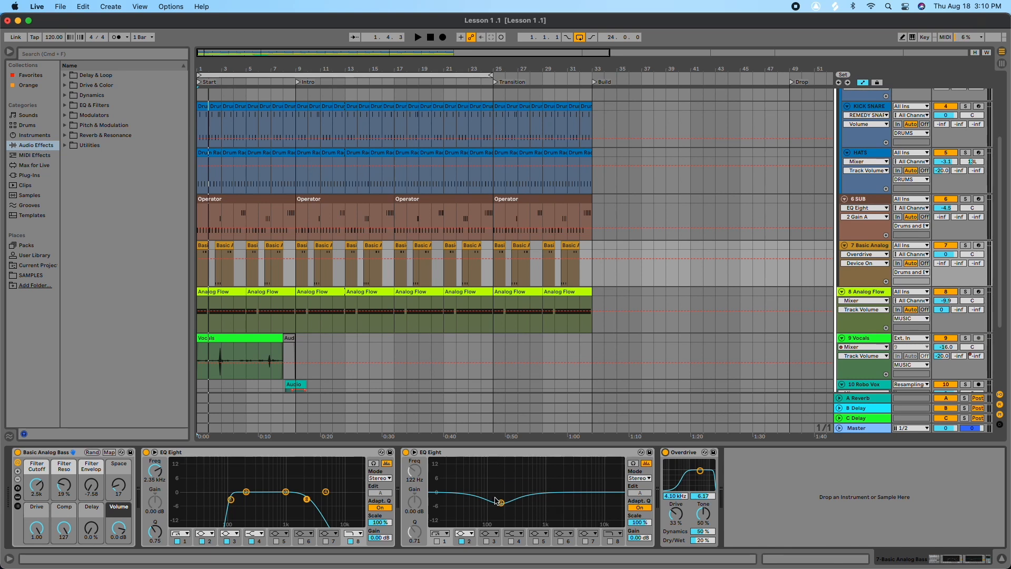
key(space)
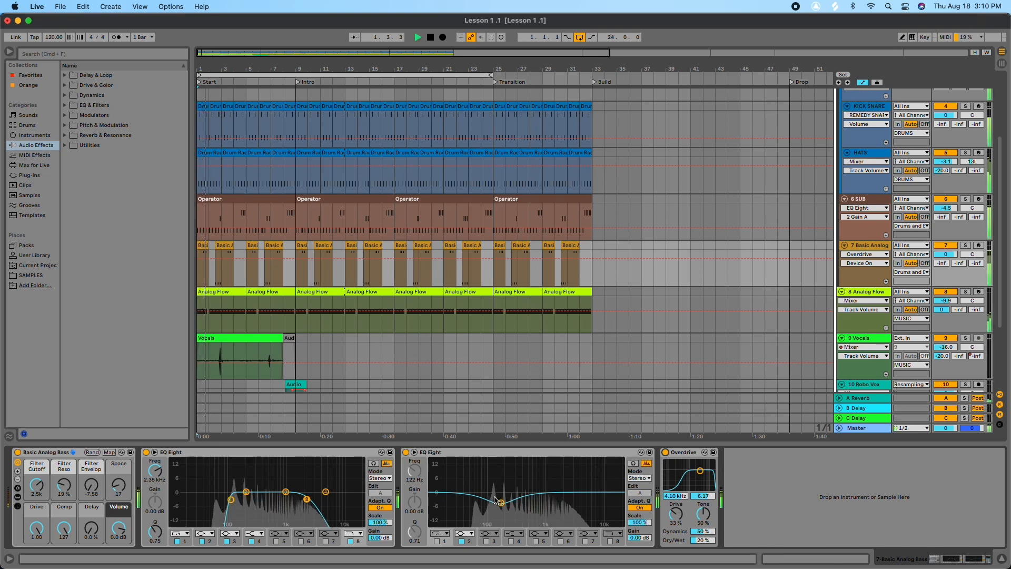
key(space)
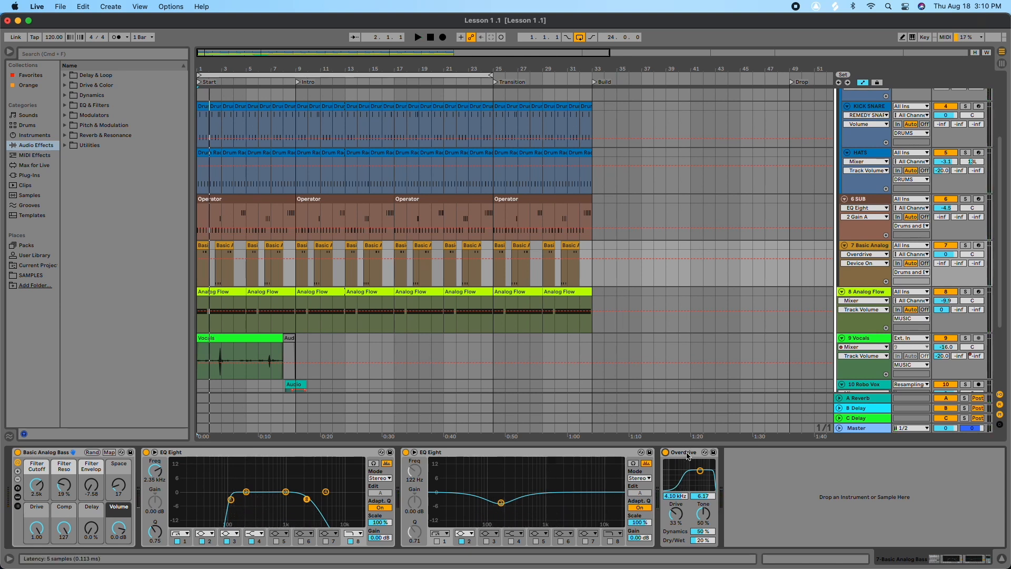
scroll(498, 372, down, 2)
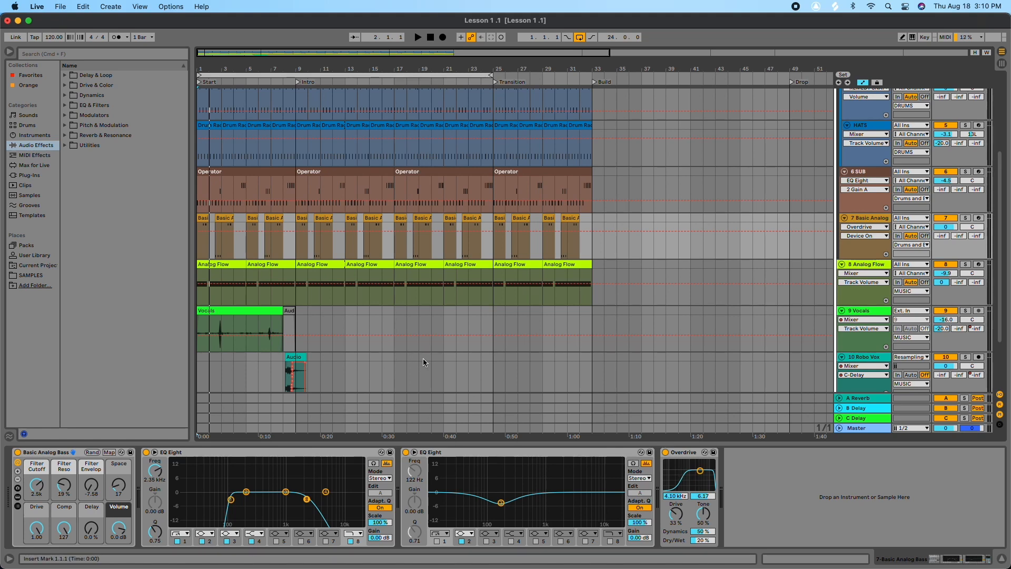
scroll(431, 363, up, 3)
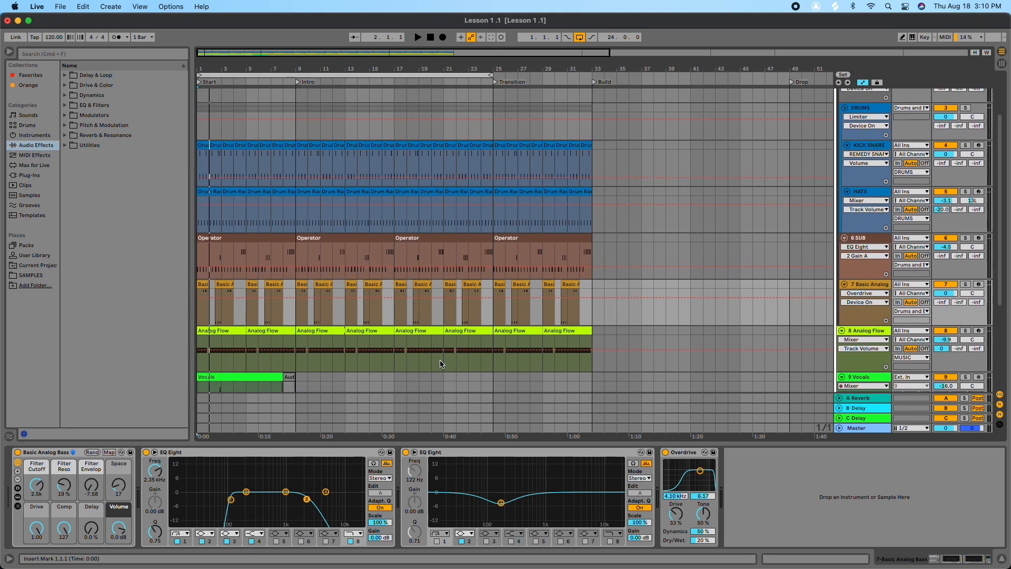
scroll(441, 363, down, 1)
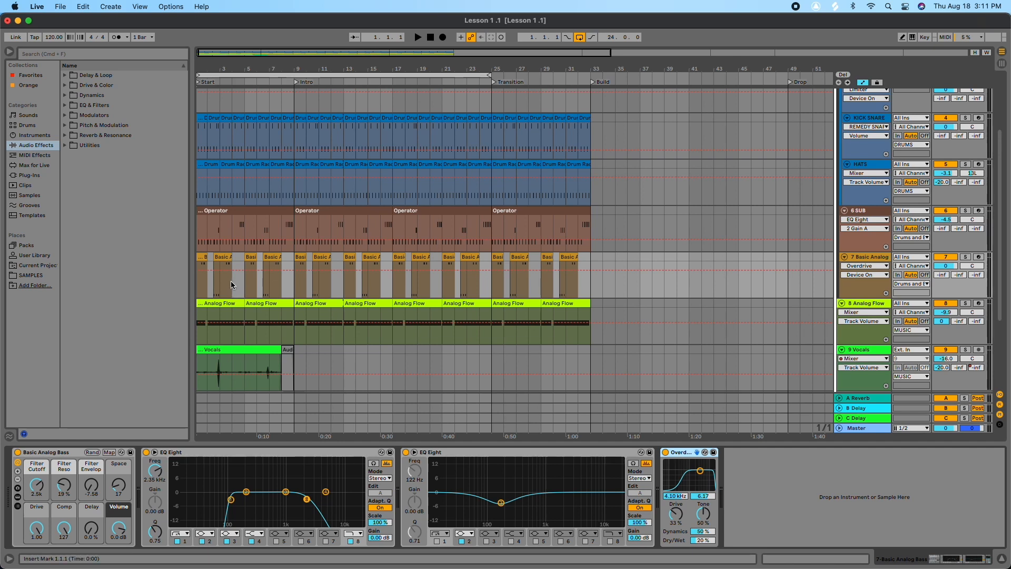
Set the Hiss amount on the 6 SUB track to 15.0, audition the full mix, and return the playhead to the start.
key(space)
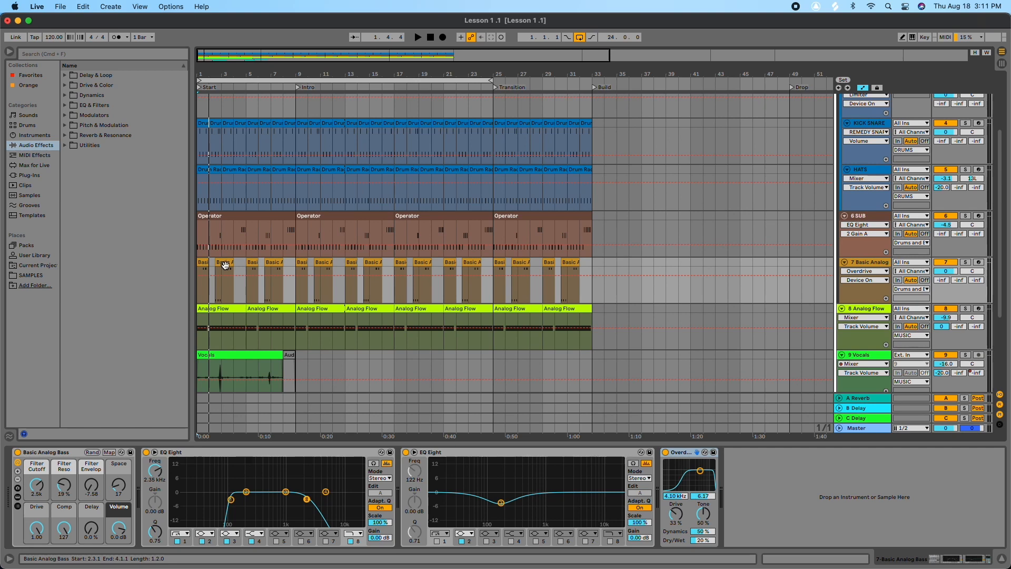
click(869, 217)
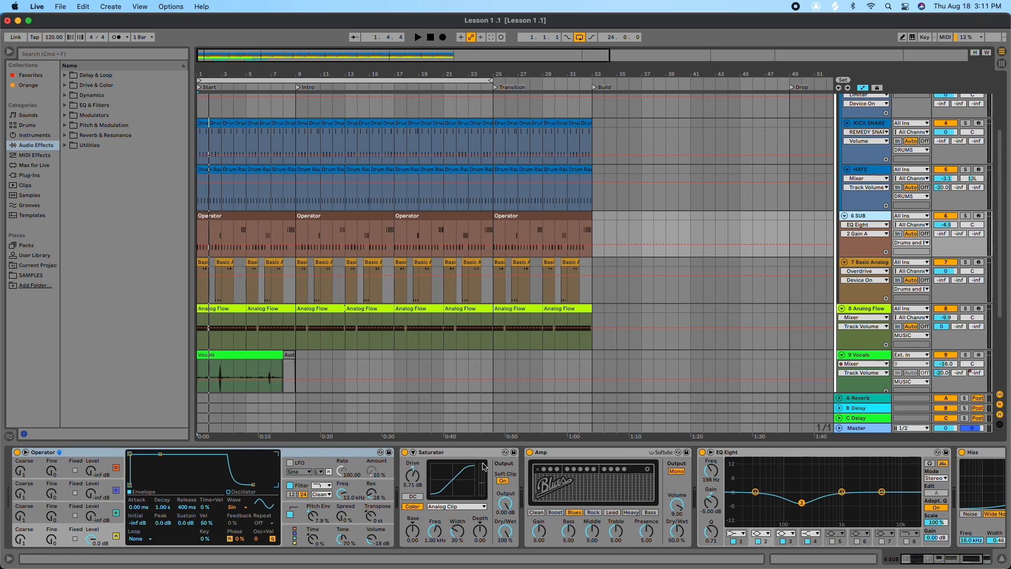
scroll(575, 484, right, 5)
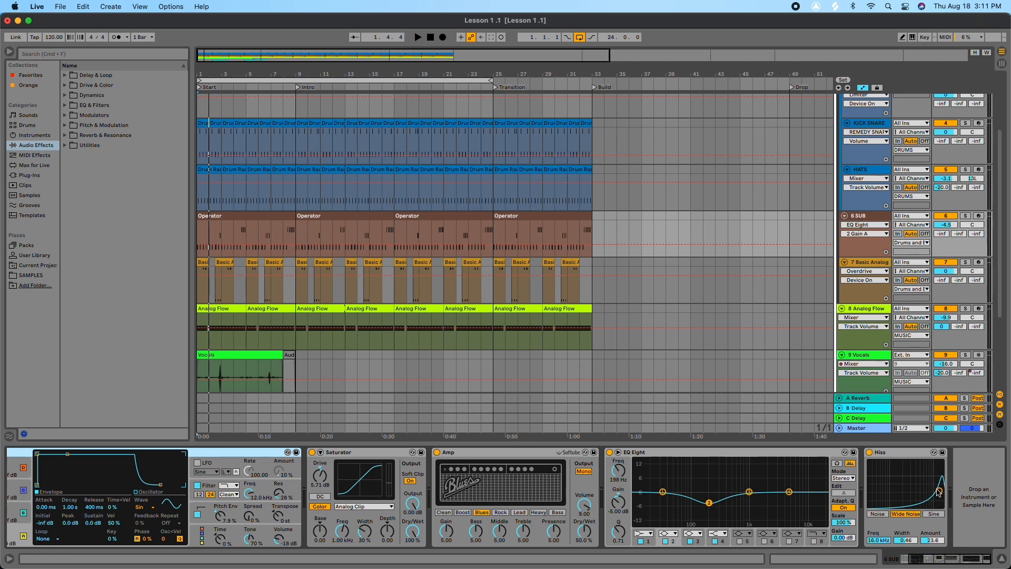
drag(934, 548, 934, 558)
key(space)
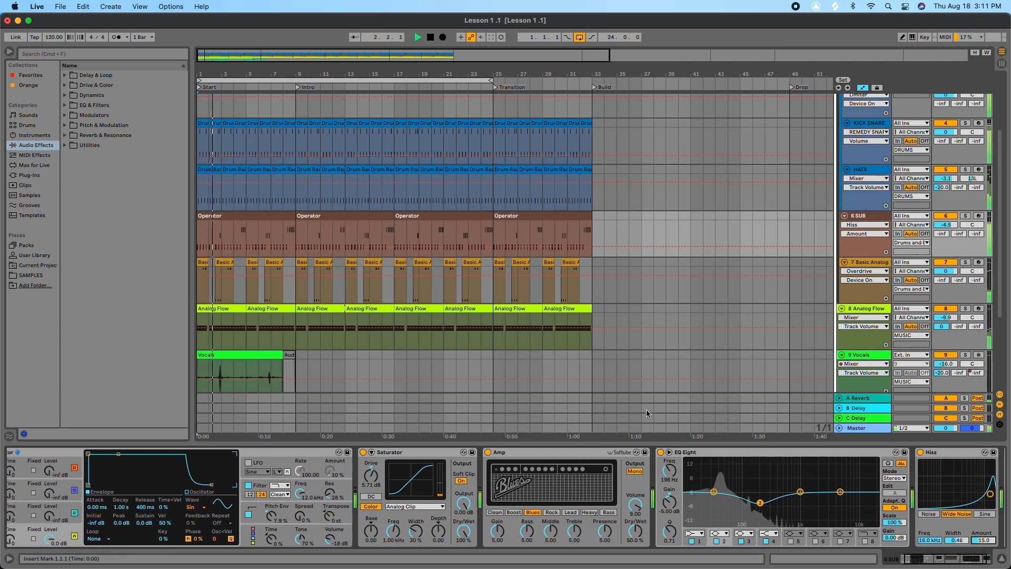
scroll(460, 491, left, 2)
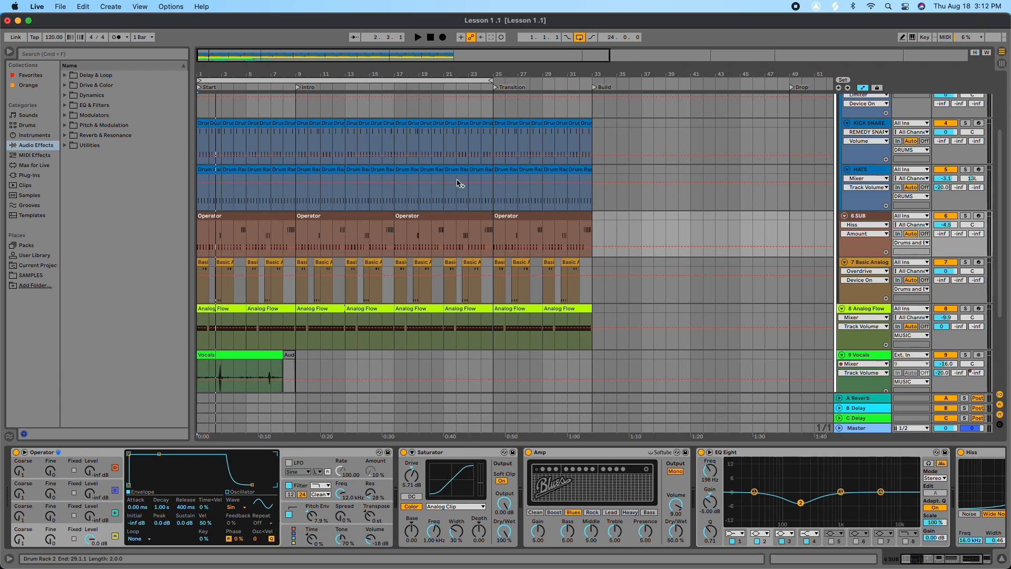
click(431, 37)
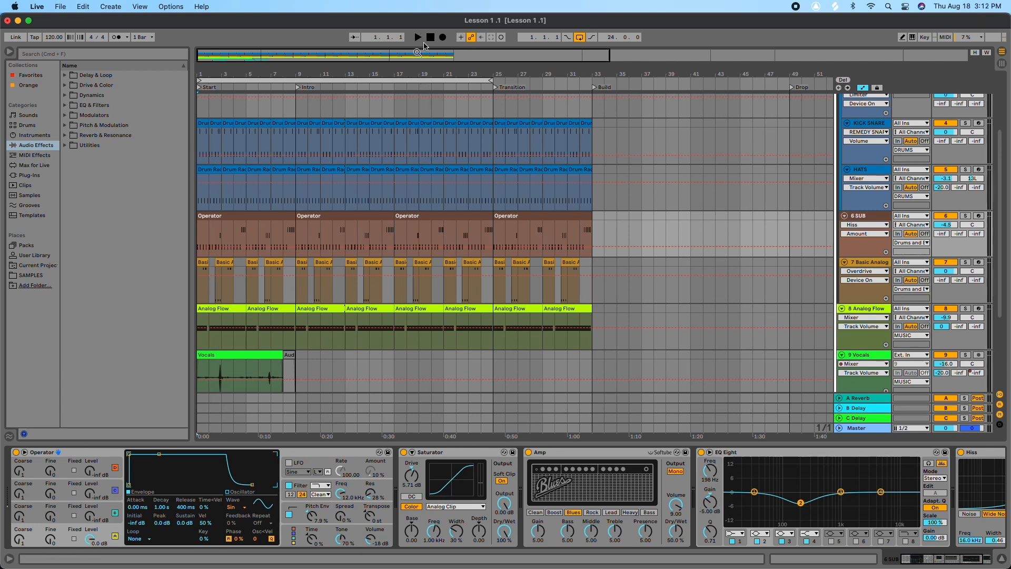
scroll(422, 147, down, 5)
scroll(458, 190, up, 5)
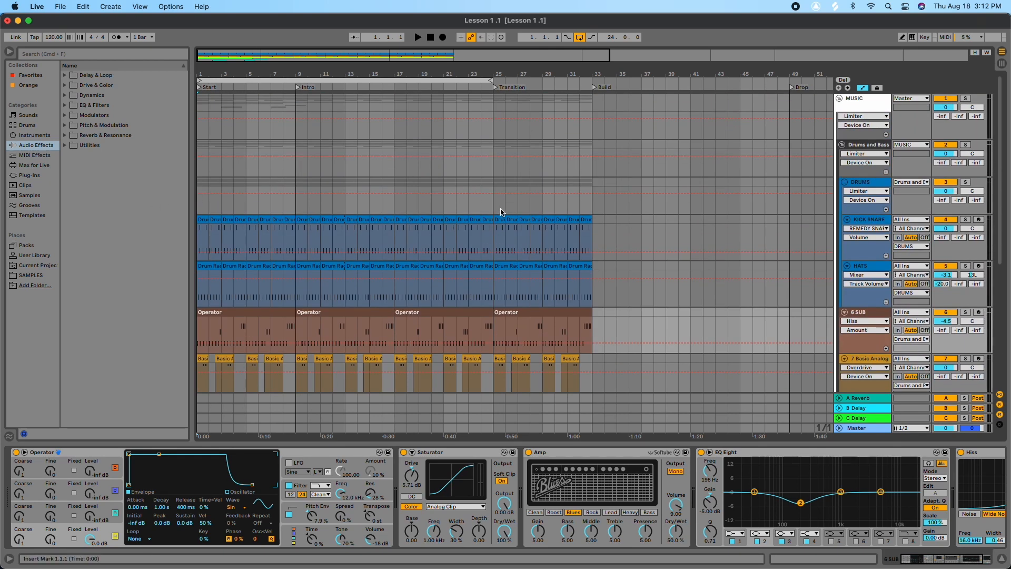
scroll(659, 190, down, 5)
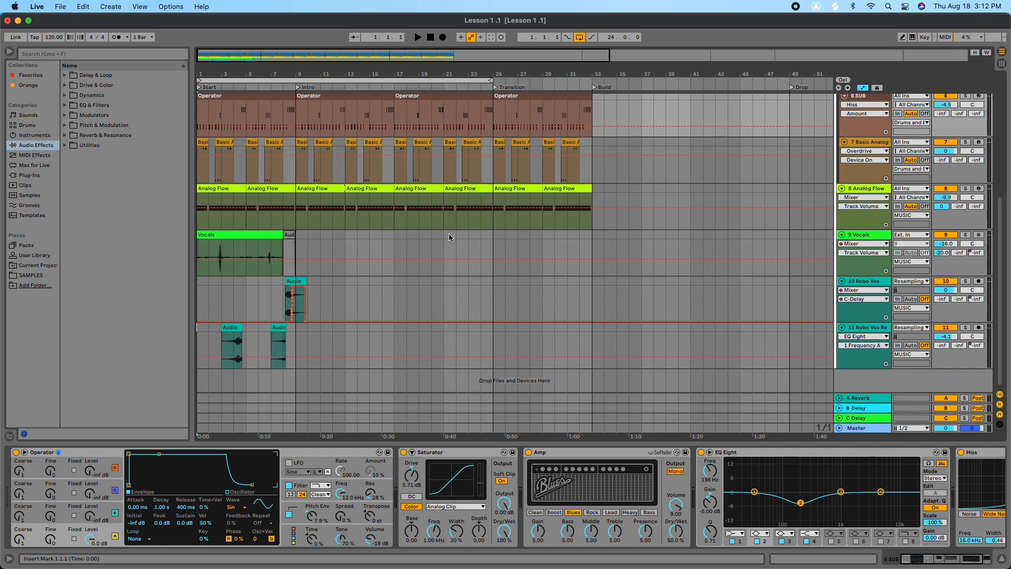
scroll(615, 222, up, 5)
scroll(614, 223, down, 5)
scroll(615, 223, up, 5)
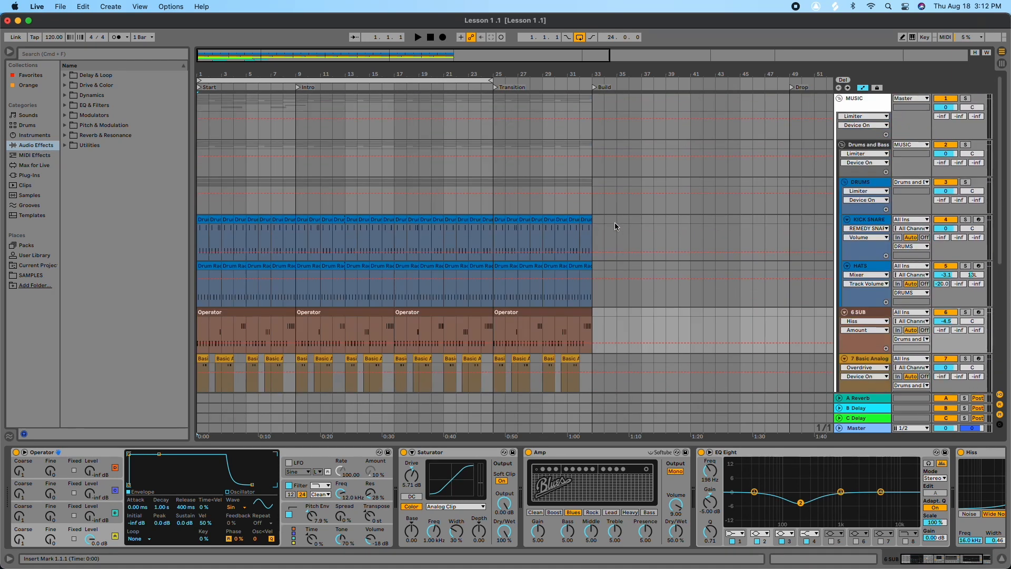
Bypass the Limiter on the DRUMS group and open the group's GClip plug-in window.
click(863, 185)
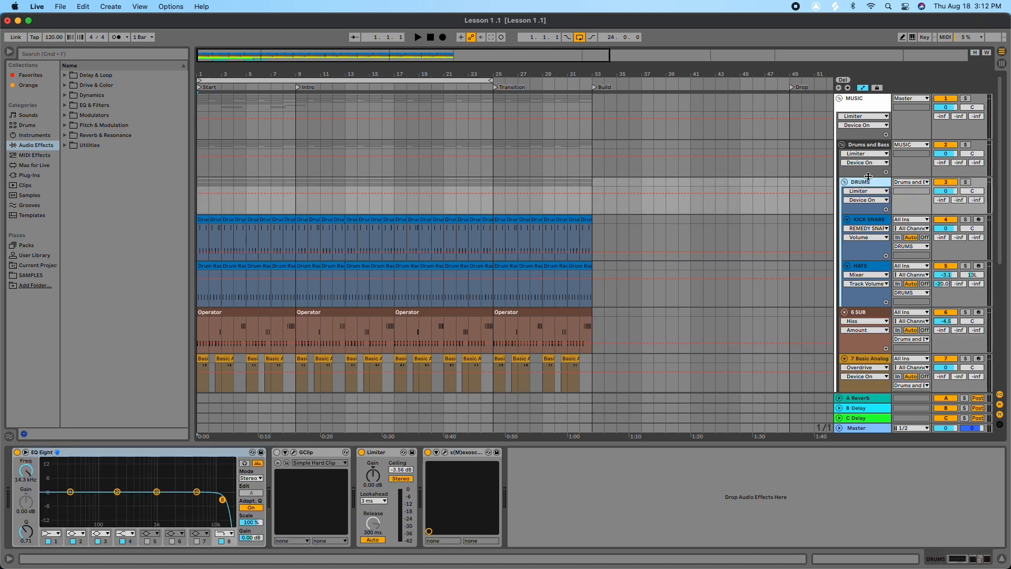
click(361, 452)
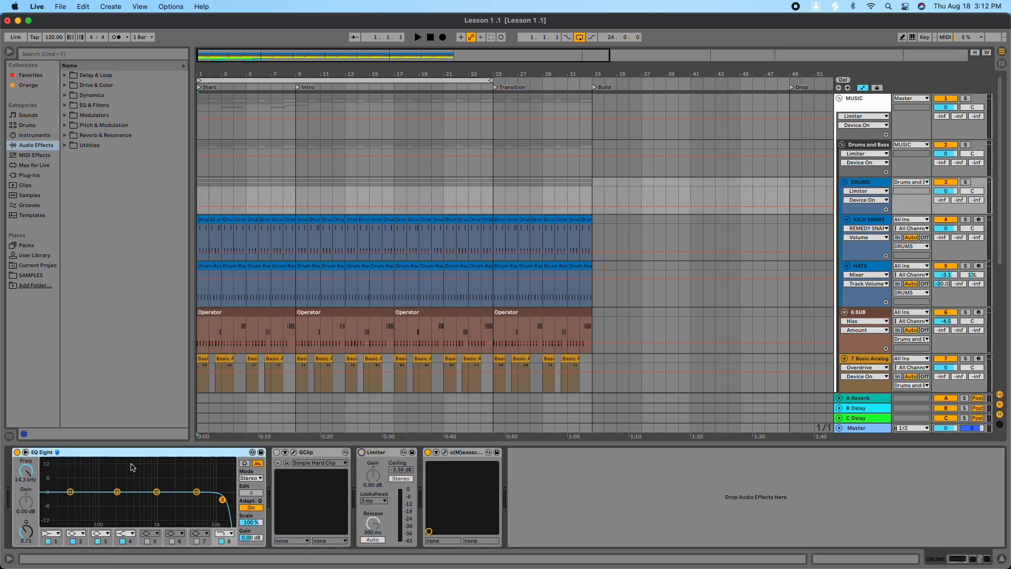
click(293, 454)
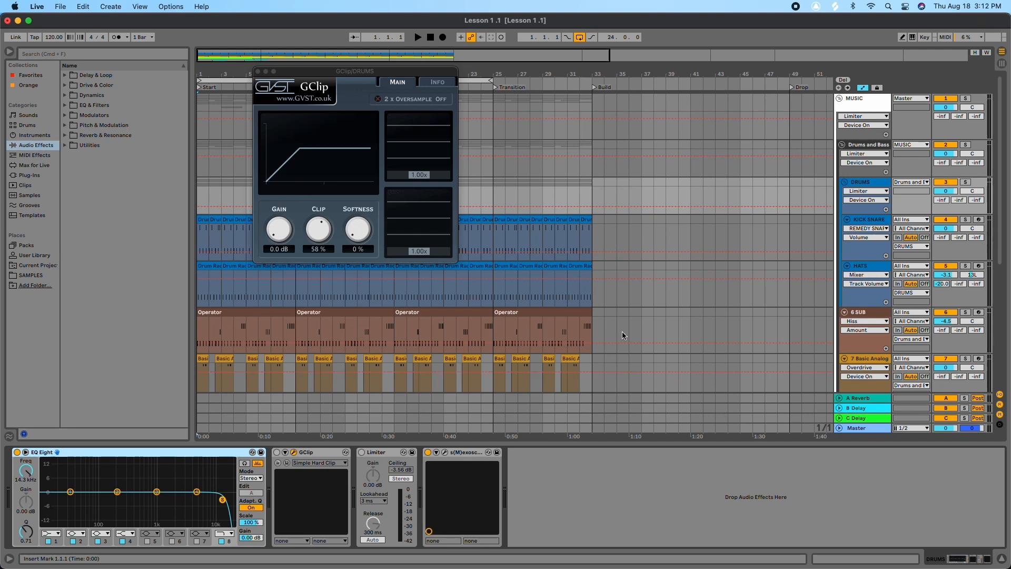
scroll(623, 335, down, 8)
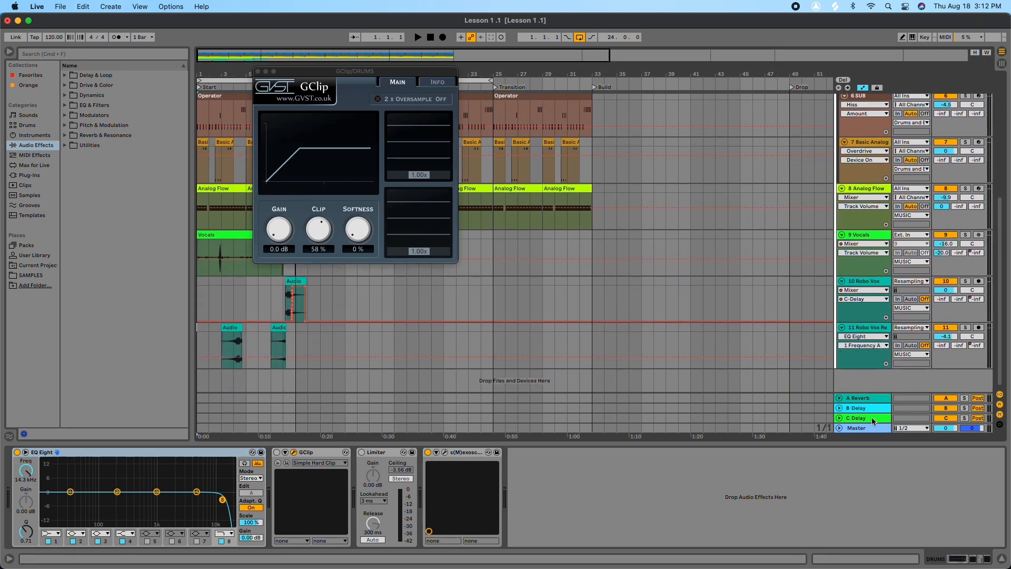
scroll(729, 365, up, 8)
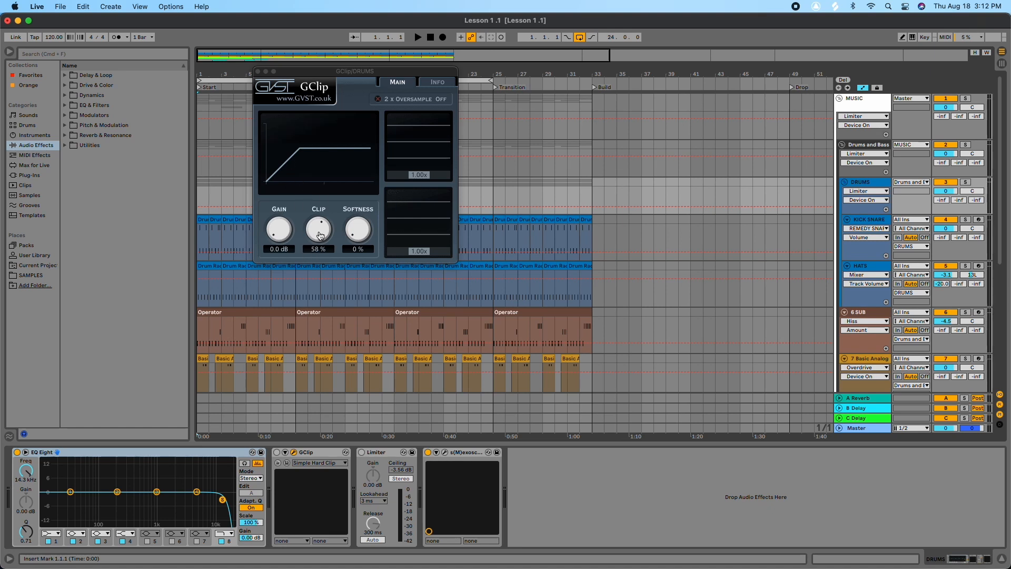
Solo and play the DRUMS group, open its s(M)exoscope, and mark the drum peak levels on the waveform.
click(965, 182)
key(space)
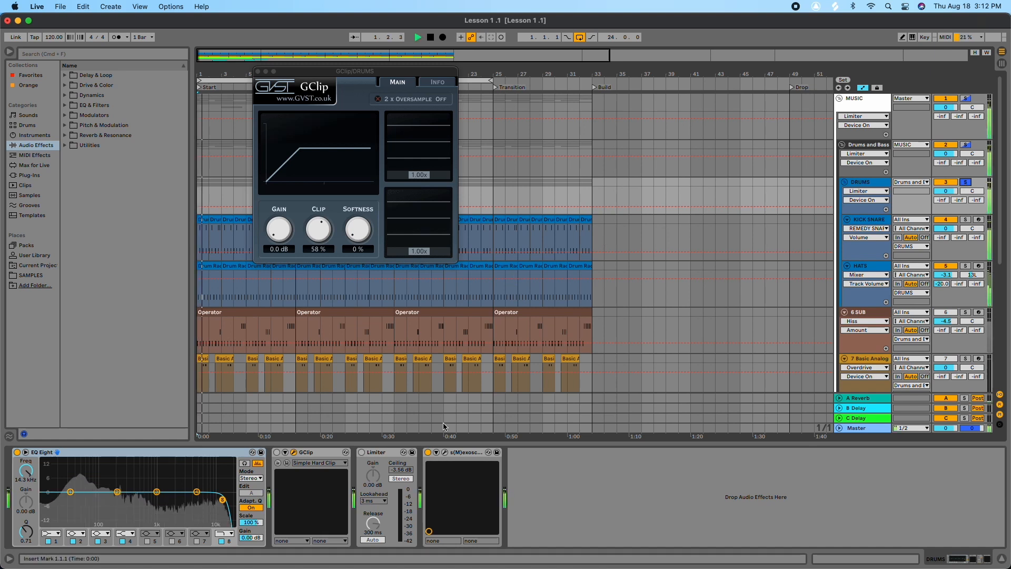
click(445, 452)
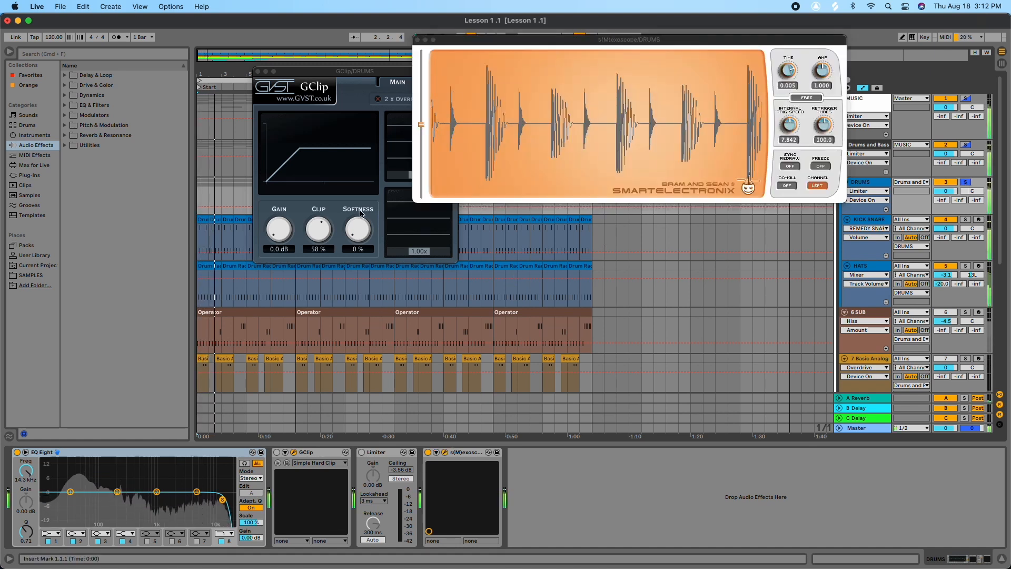
click(493, 82)
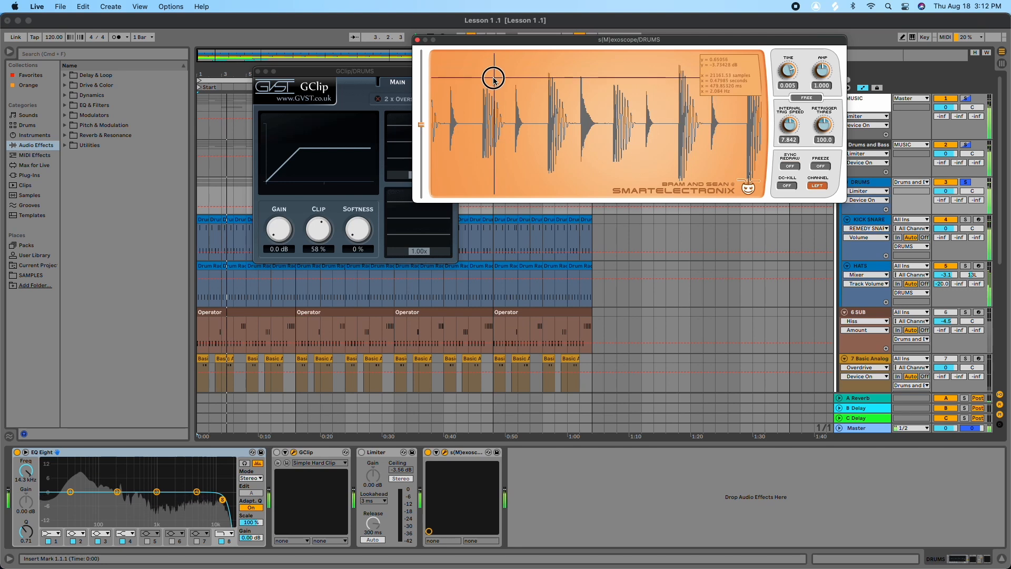
drag(493, 81, 496, 72)
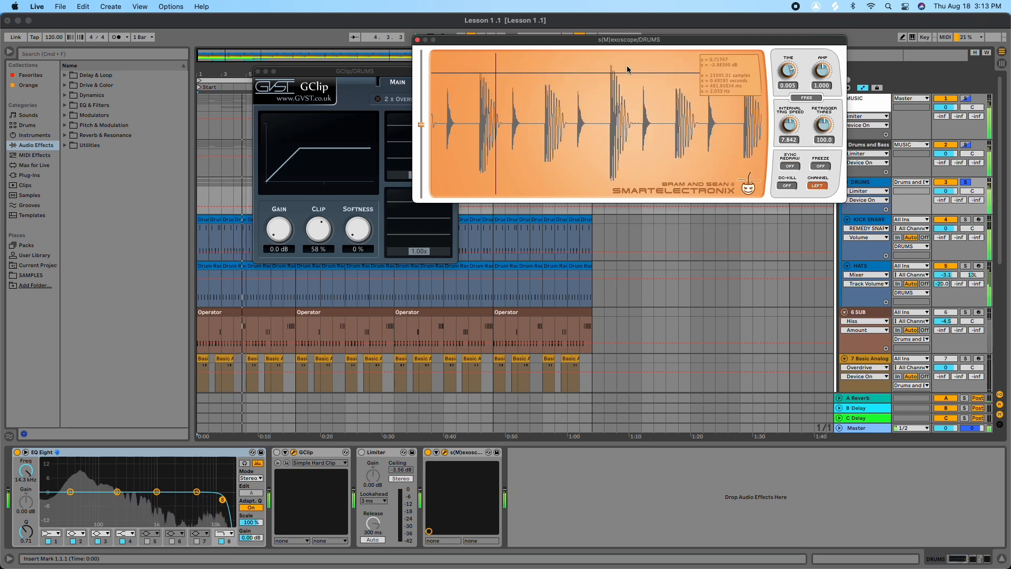
click(476, 80)
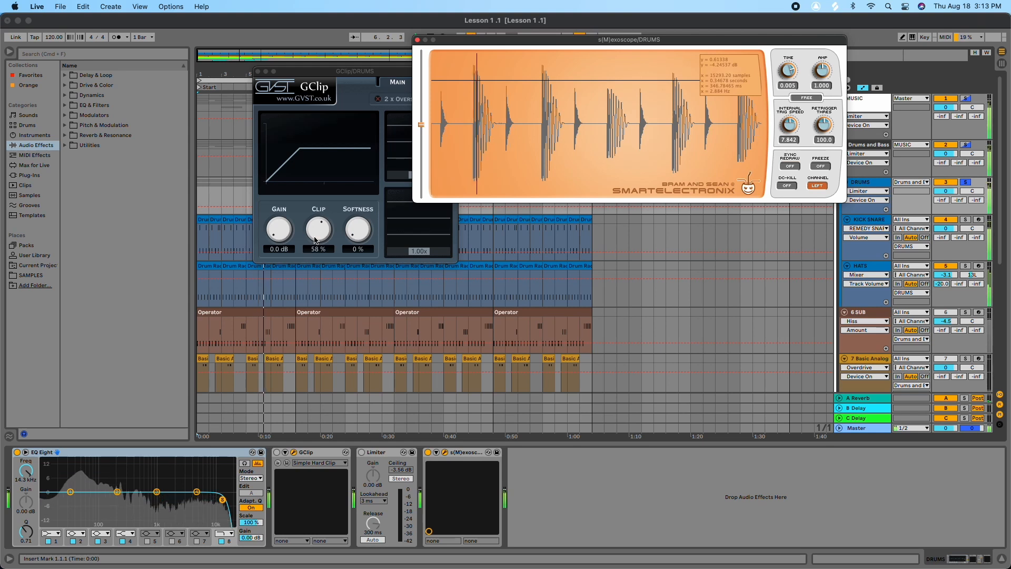
Enable GClip on the DRUMS group and set its Clip to 64 %, watching the drum peaks on the oscilloscope.
drag(318, 229, 318, 143)
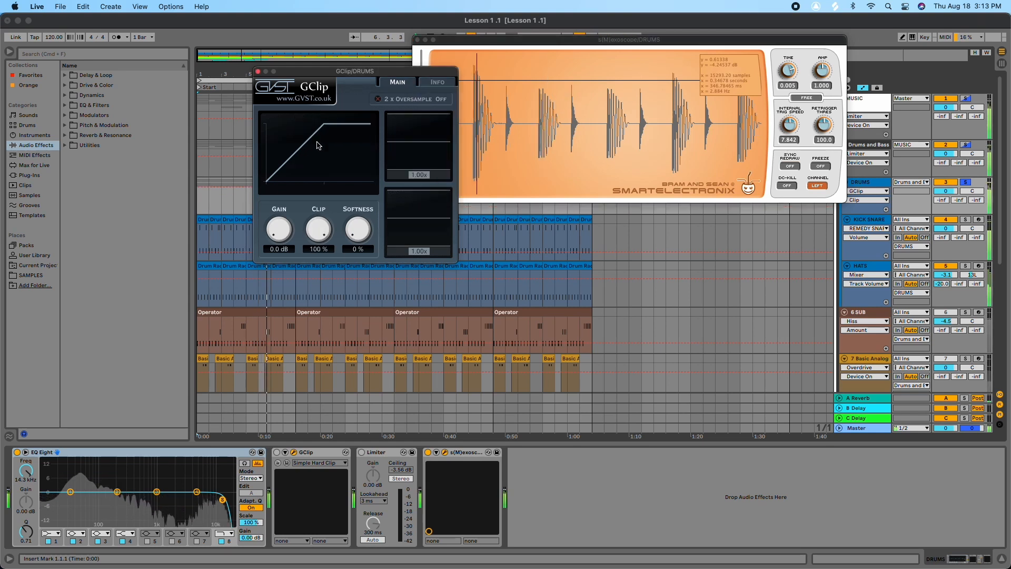
click(277, 452)
drag(340, 70, 276, 53)
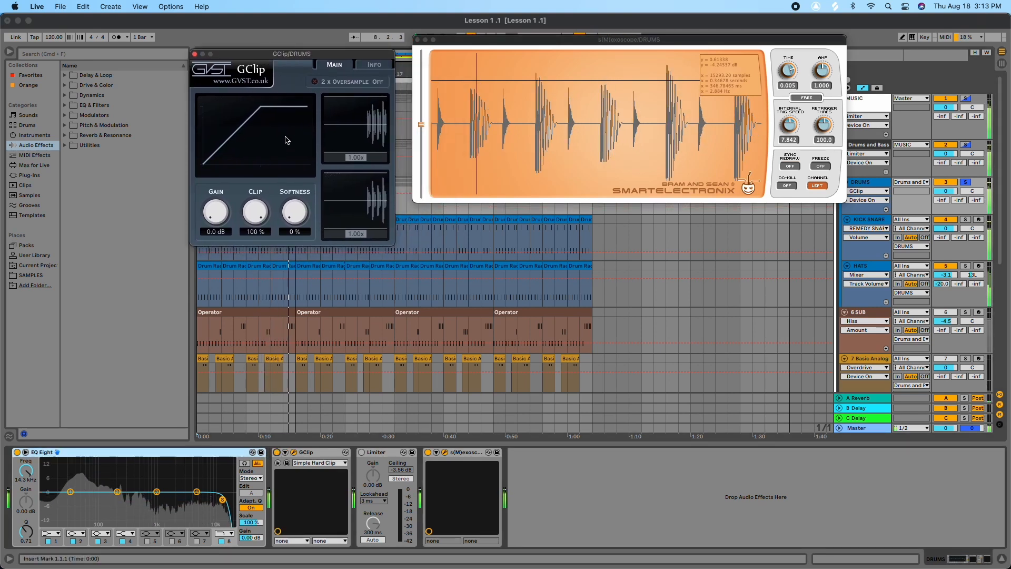
drag(255, 212, 253, 226)
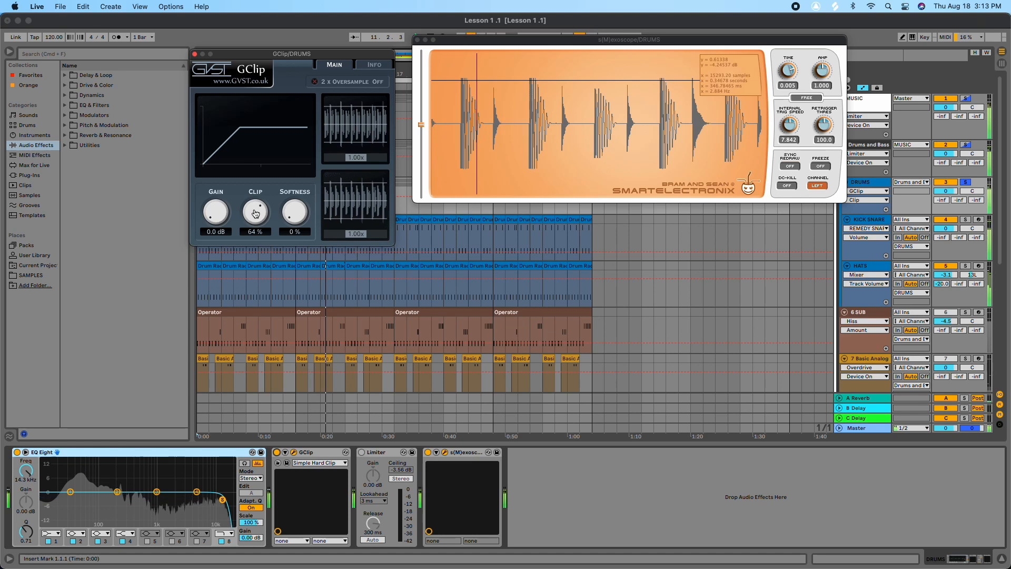
mouse_move(254, 215)
mouse_down()
mouse_move(257, 259)
mouse_move(259, 215)
mouse_up()
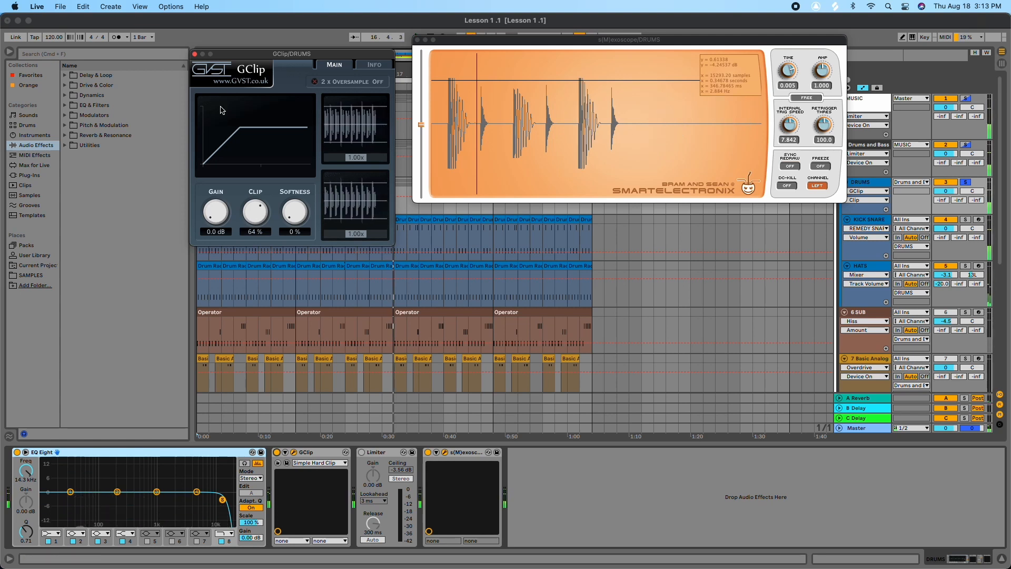
Close the GClip window, bypass GClip on the DRUMS group, and enable the Limiter in its place.
click(195, 54)
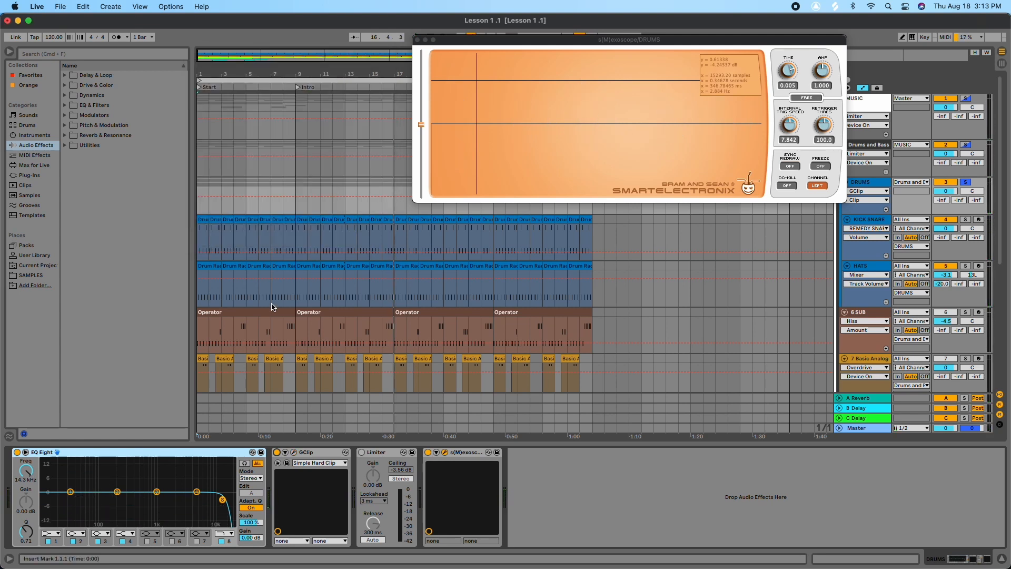
click(276, 452)
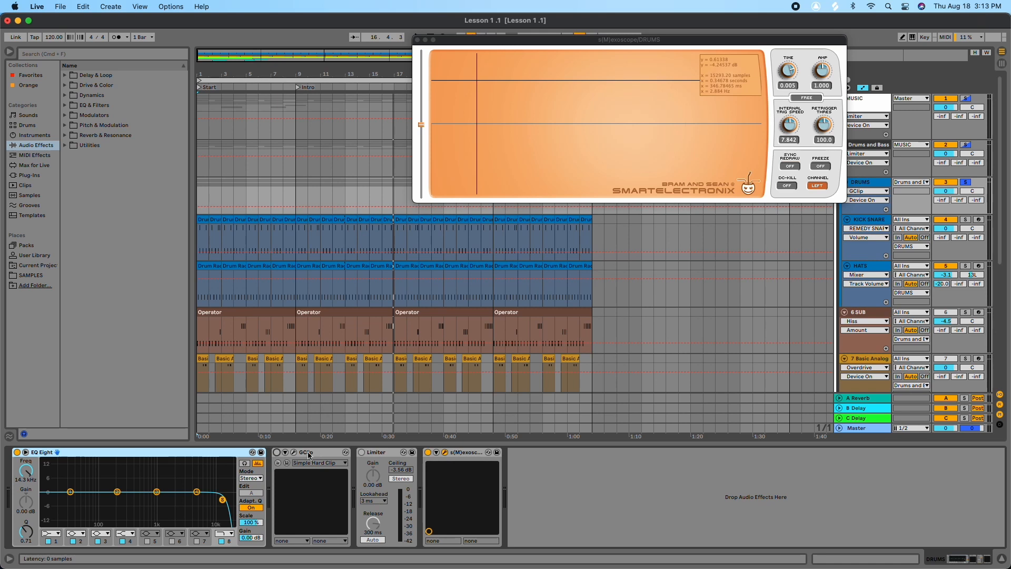
click(360, 453)
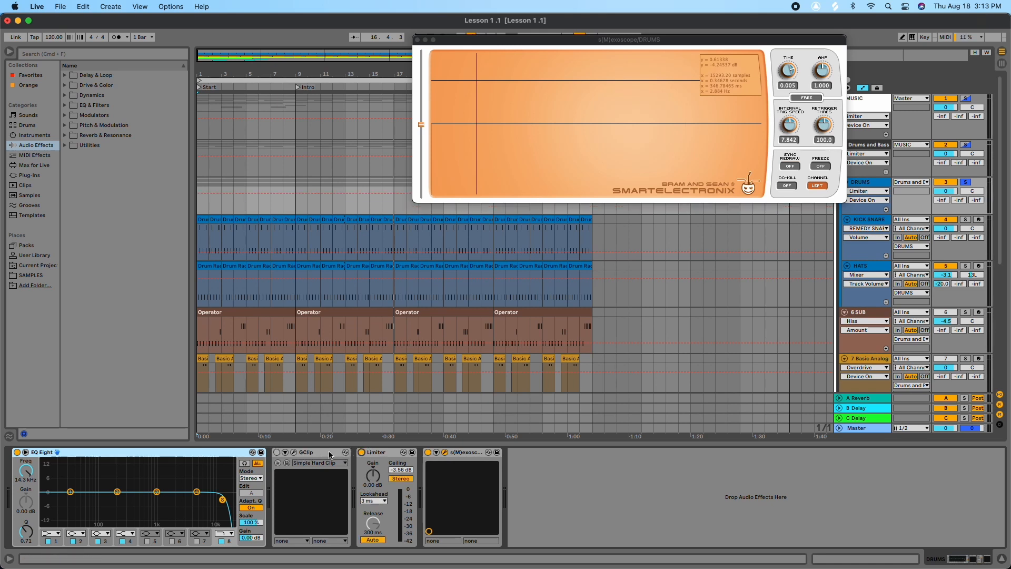
click(305, 453)
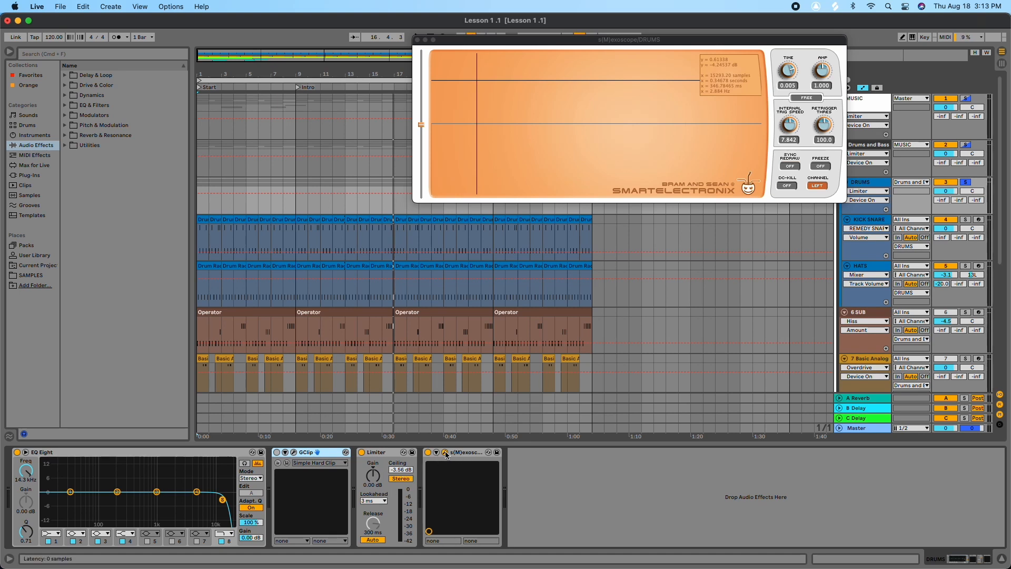
Play the soloed drums and compare Limiter ceilings against the oscilloscope peaks, leaving the ceiling at -3.75 dB.
key(space)
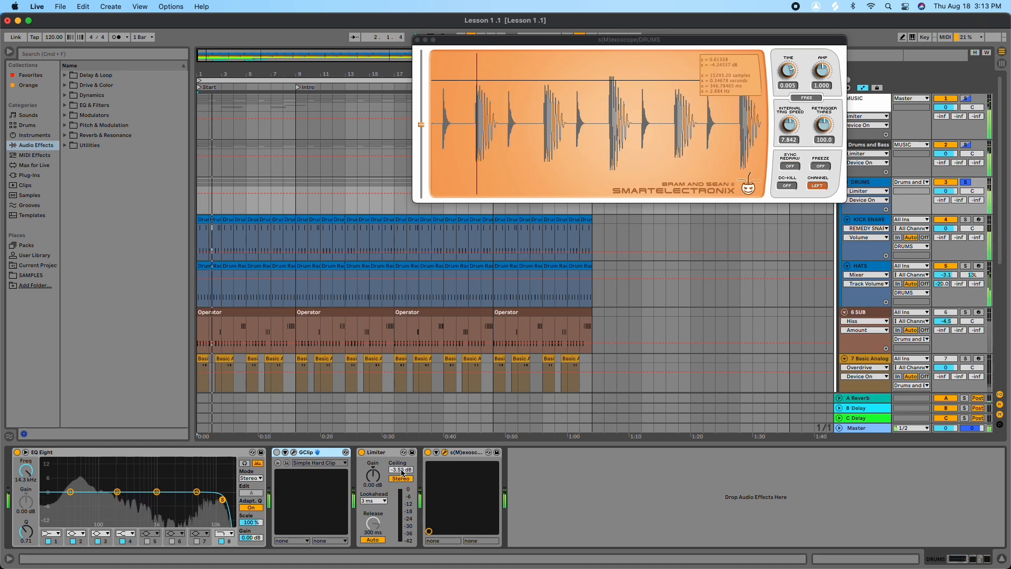
drag(401, 470, 401, 451)
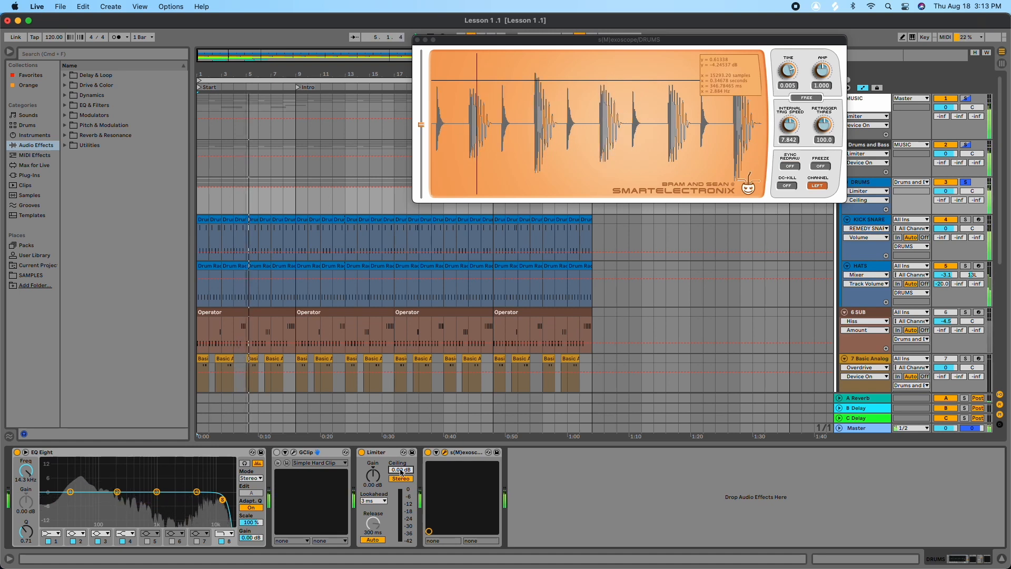
drag(401, 473, 401, 486)
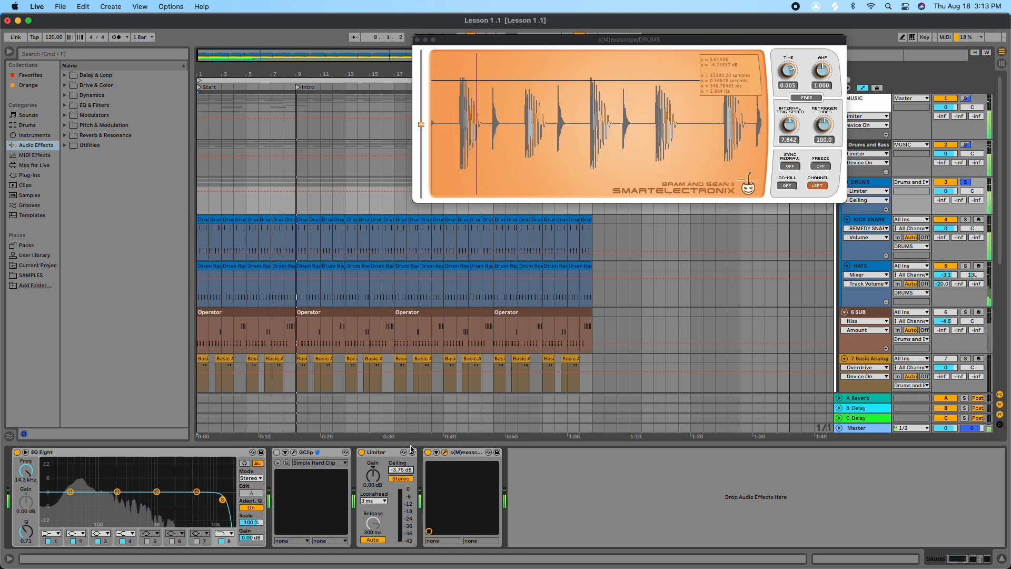
Close the s(M)exoscope window and unsolo the DRUMS group.
click(418, 39)
scroll(700, 187, down, 1)
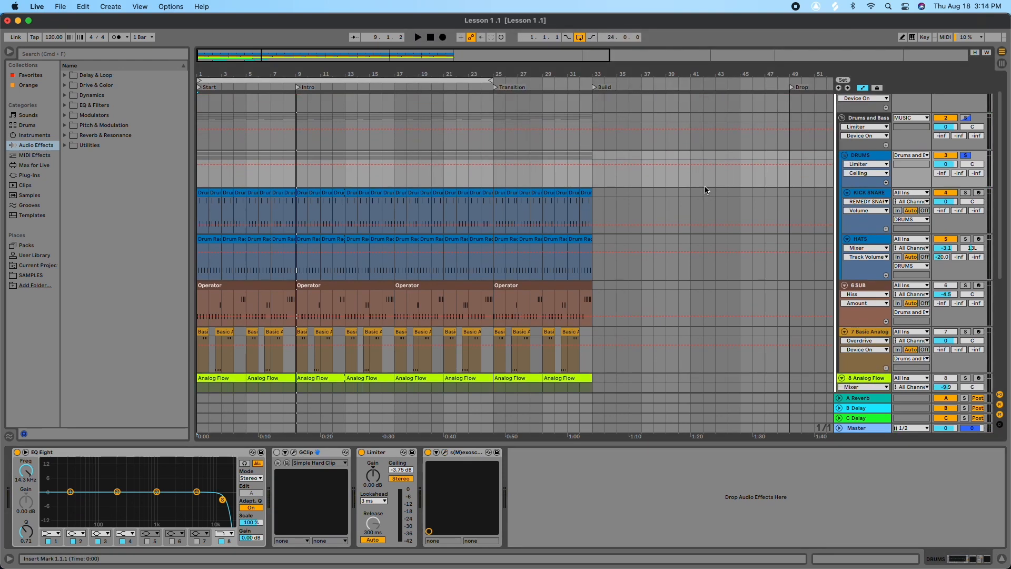
scroll(706, 174, up, 1)
click(969, 166)
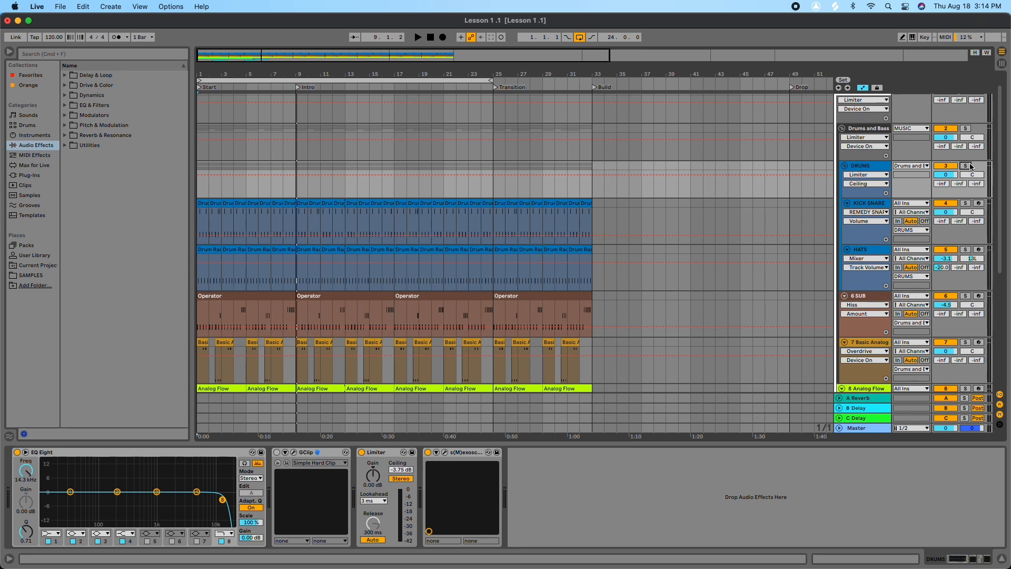
Bypass the Limiter on the Drums and Bass group and solo that group.
click(869, 130)
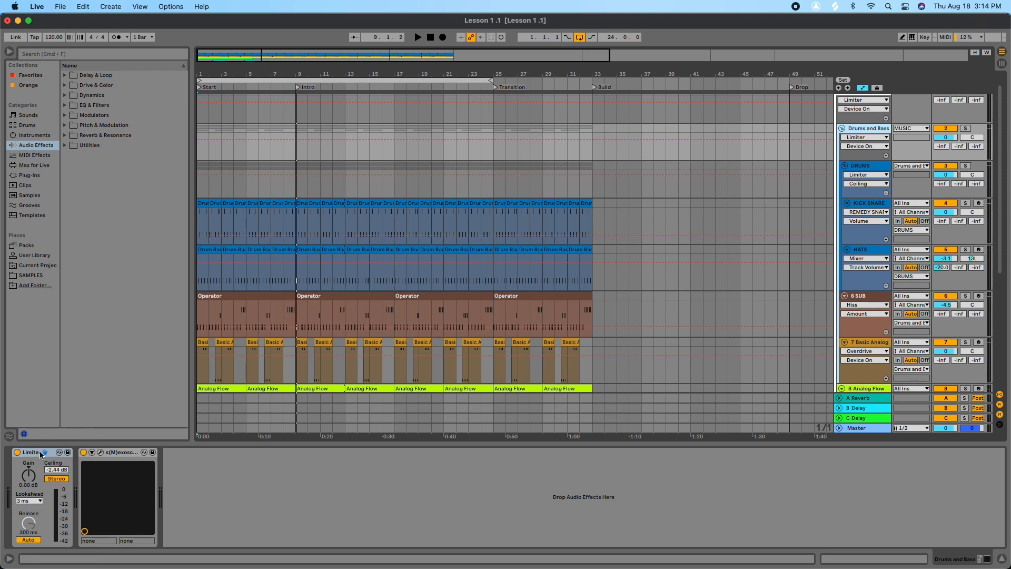
click(17, 452)
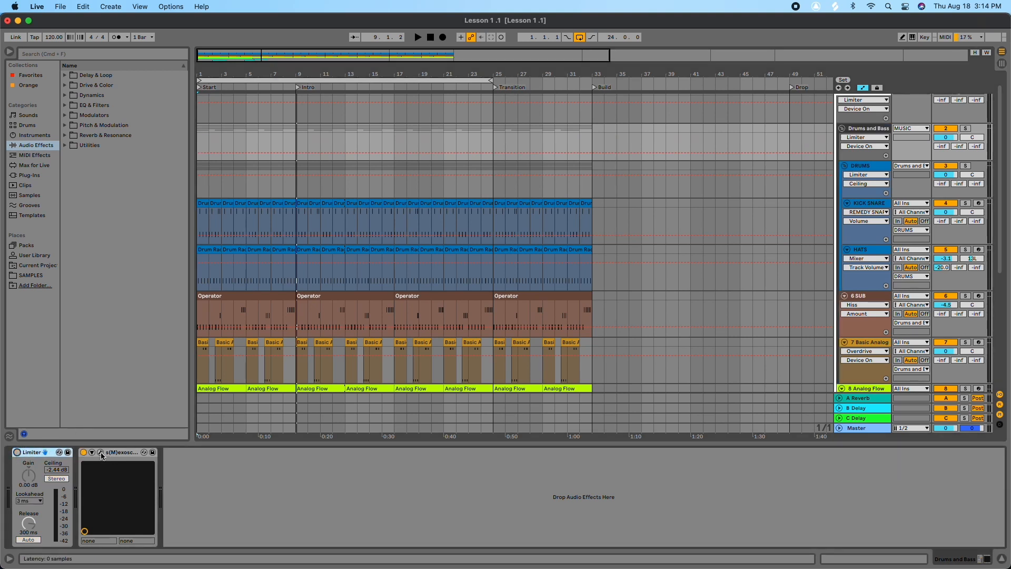
scroll(927, 205, down, 1)
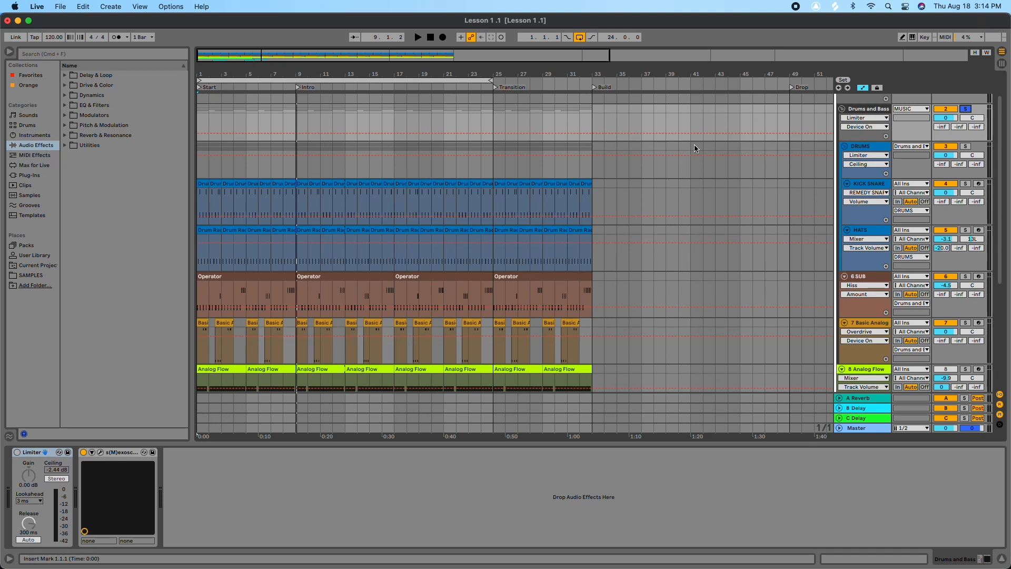
Open the oscilloscope on the Drums and Bass group and play its bass with DRUMS muted, ending with DRUMS unmuted.
click(101, 453)
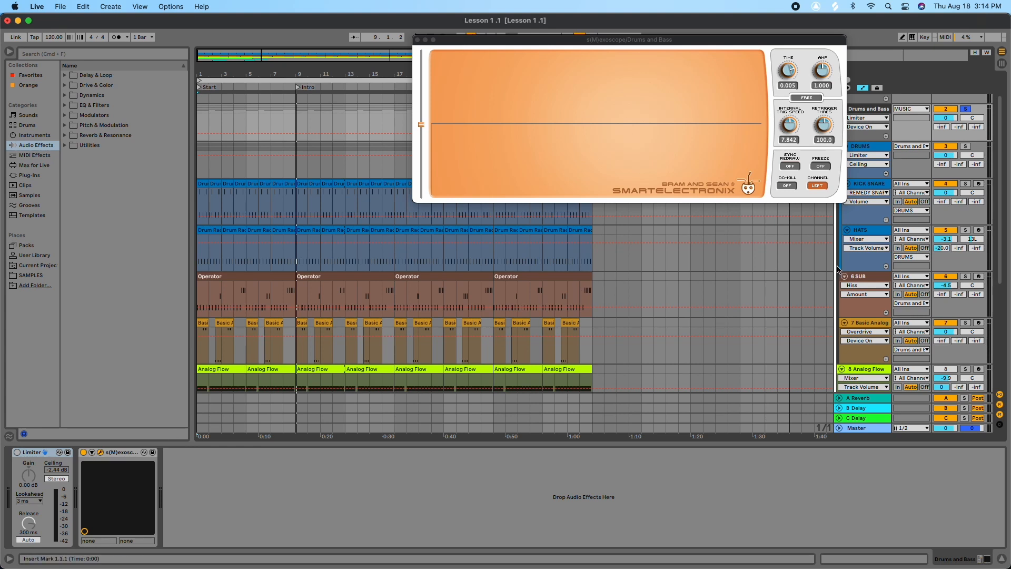
click(953, 150)
key(space)
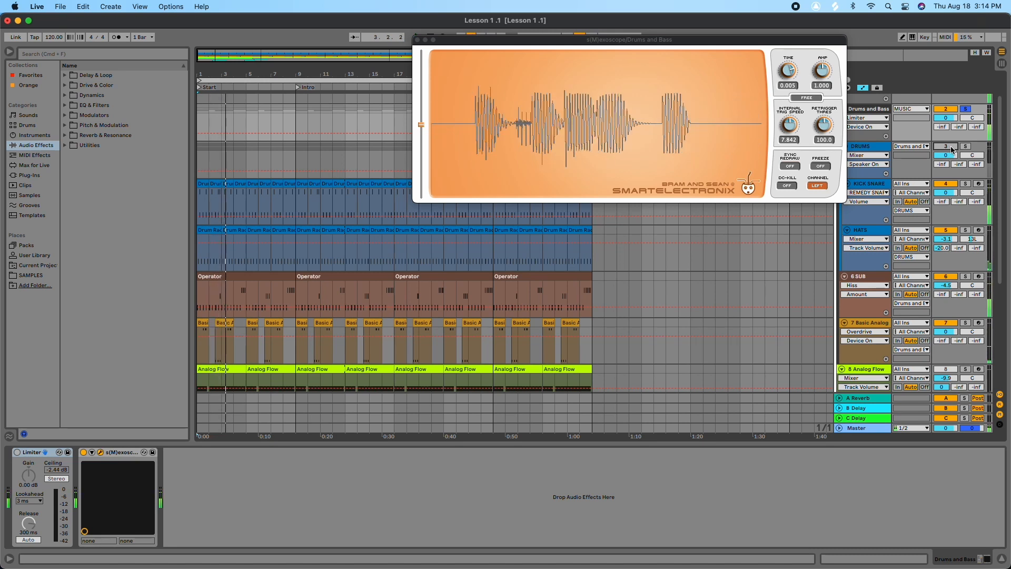
click(951, 150)
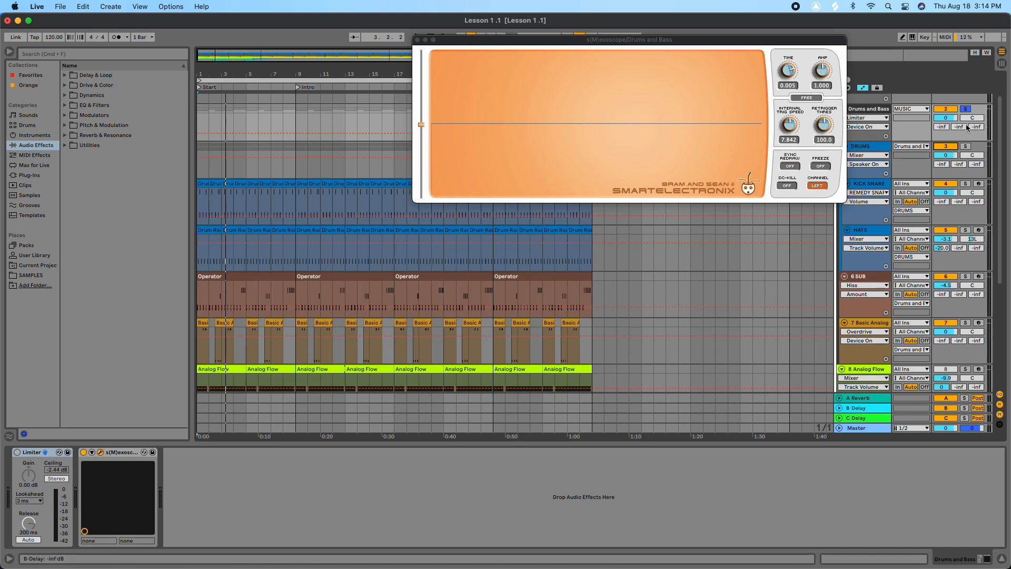
Play the group with 6 SUB and 7 Basic Analog muted to view the drum peaks alone, ending with both tracks unmuted.
key(space)
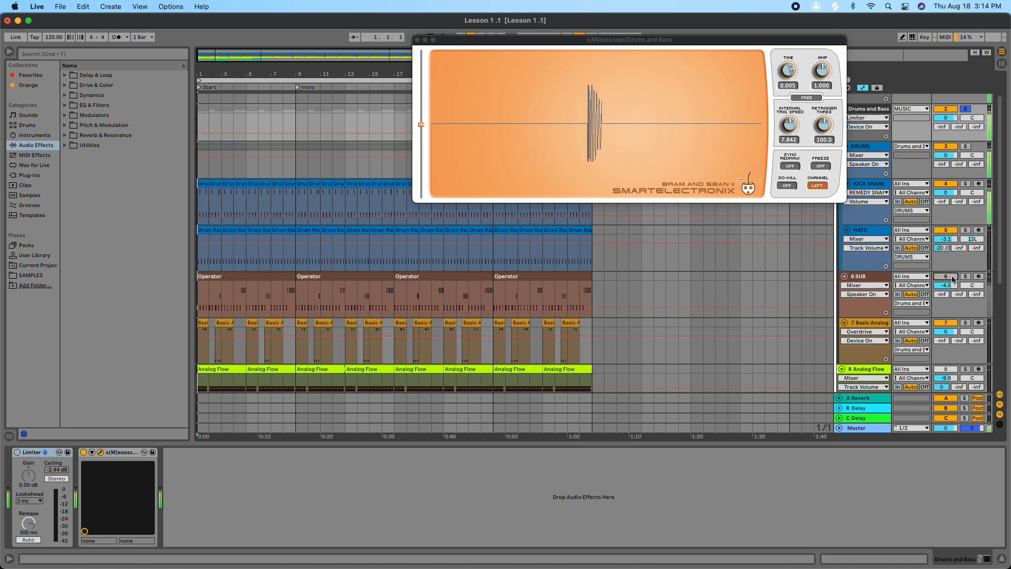
click(945, 322)
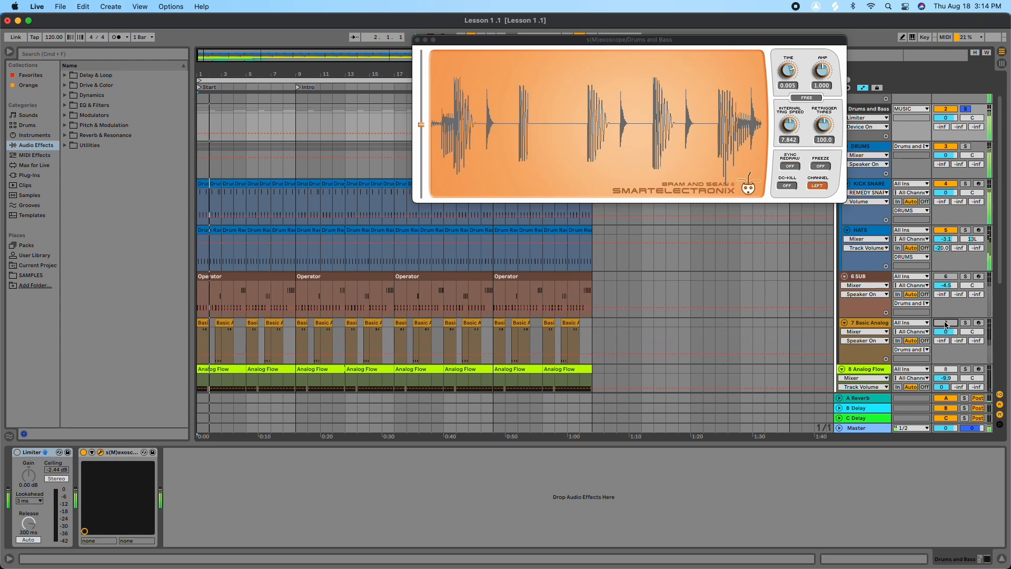
key(space)
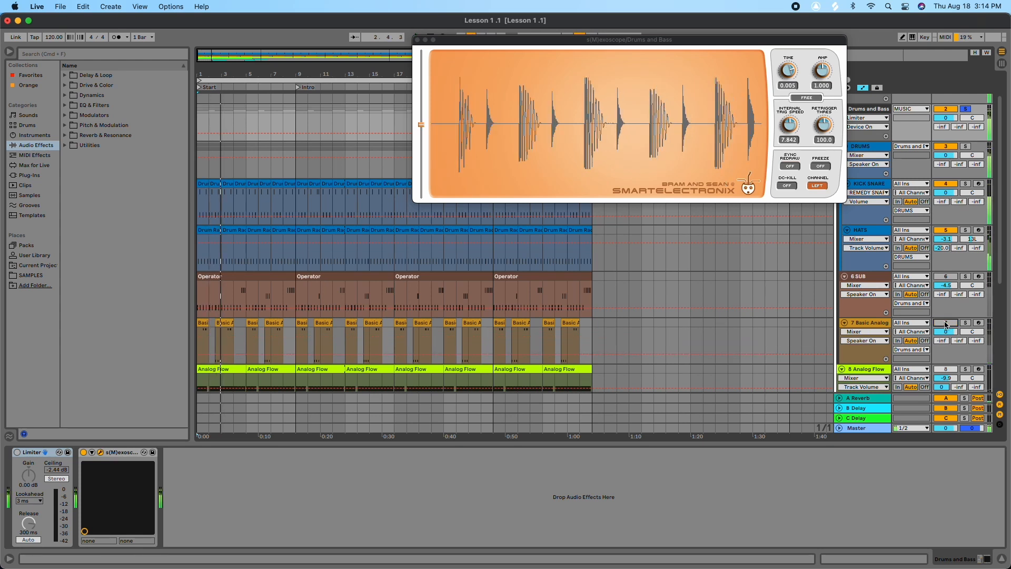
click(945, 321)
click(940, 275)
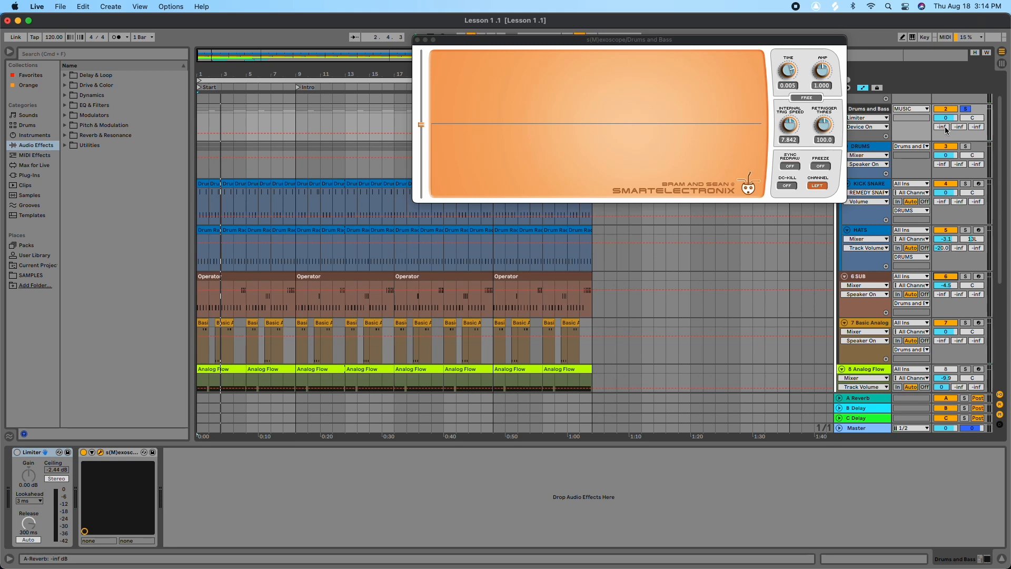
Play the full Drums and Bass group, enable its Limiter, and compare ceilings of -0.75 dB and -2.44 dB, leaving it at -2.44 dB.
key(space)
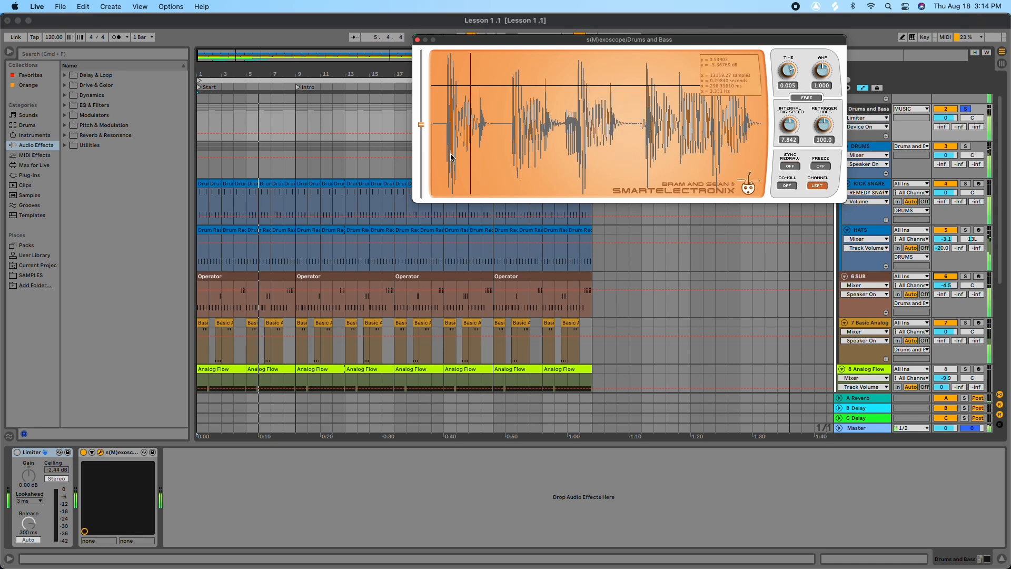
click(17, 452)
drag(58, 472, 58, 458)
key(space)
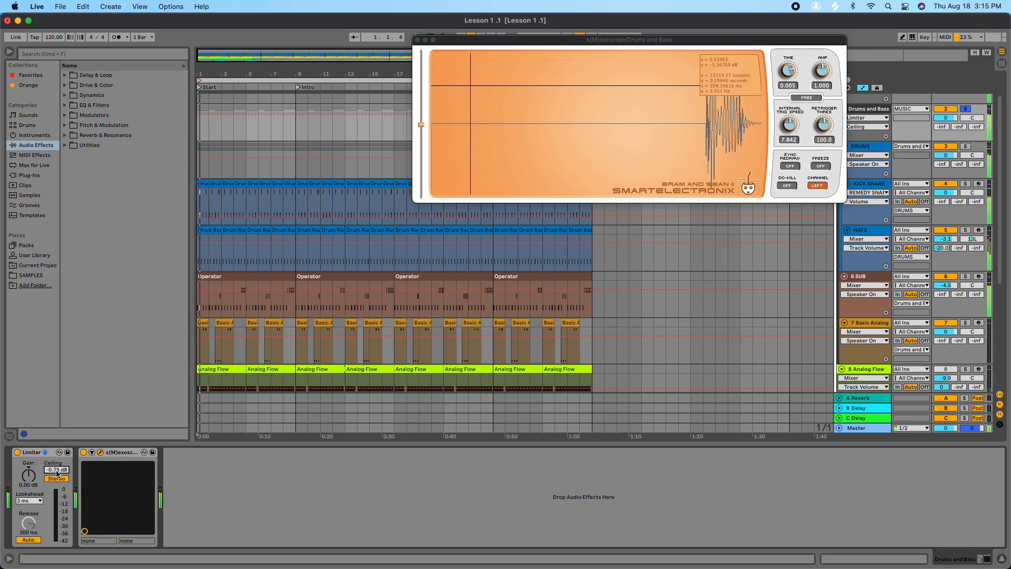
mouse_move(57, 471)
mouse_down()
mouse_move(56, 549)
mouse_move(56, 490)
mouse_up()
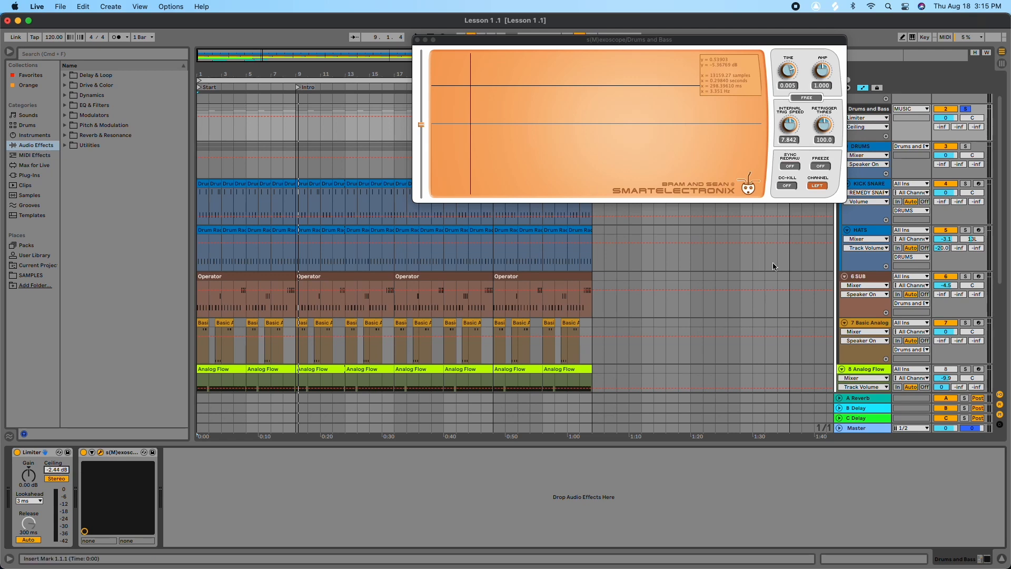
Compare the device chains of the DRUMS and Drums and Bass groups, and close the s(M)exoscope window.
click(871, 148)
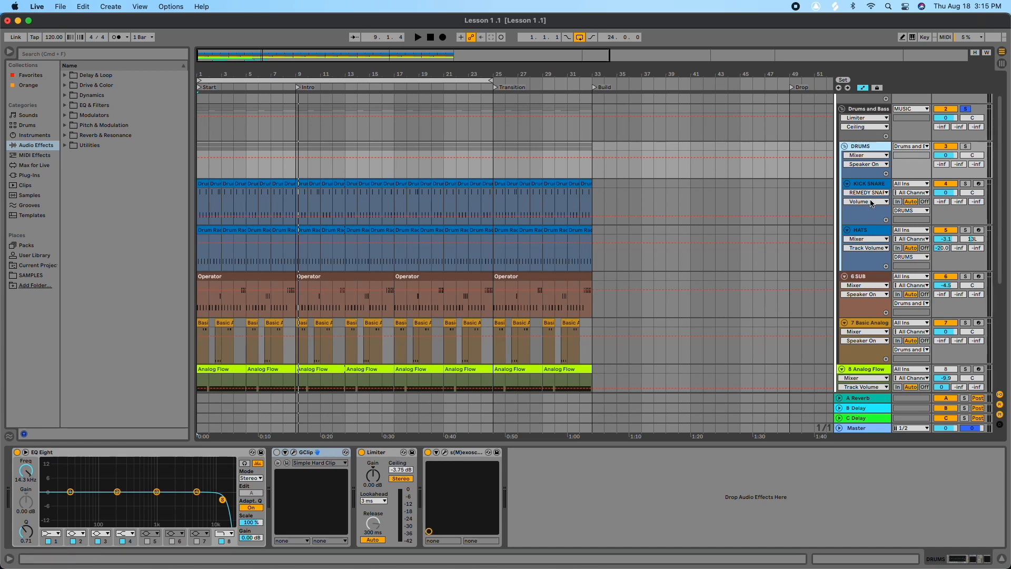
click(877, 112)
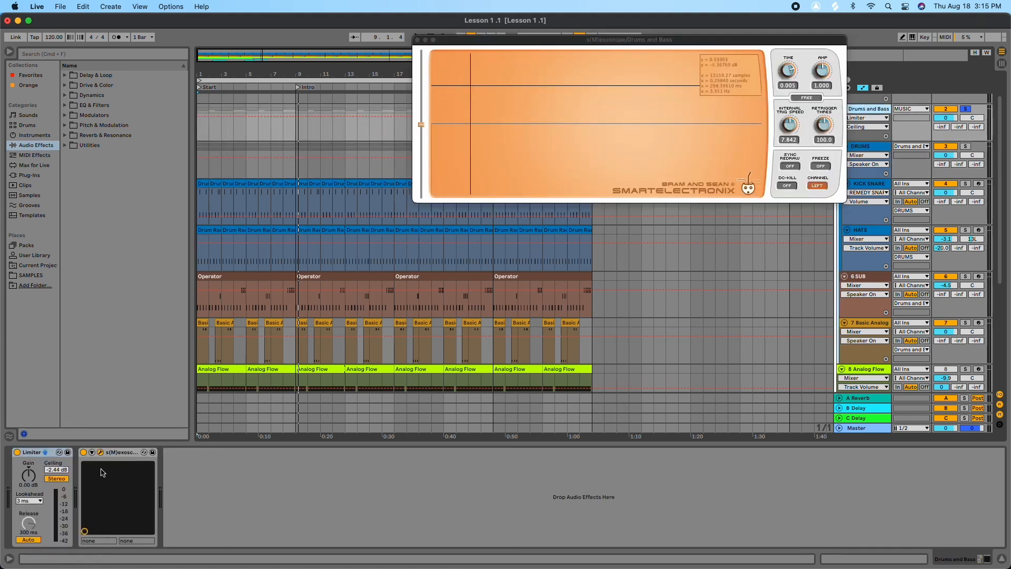
scroll(895, 283, up, 3)
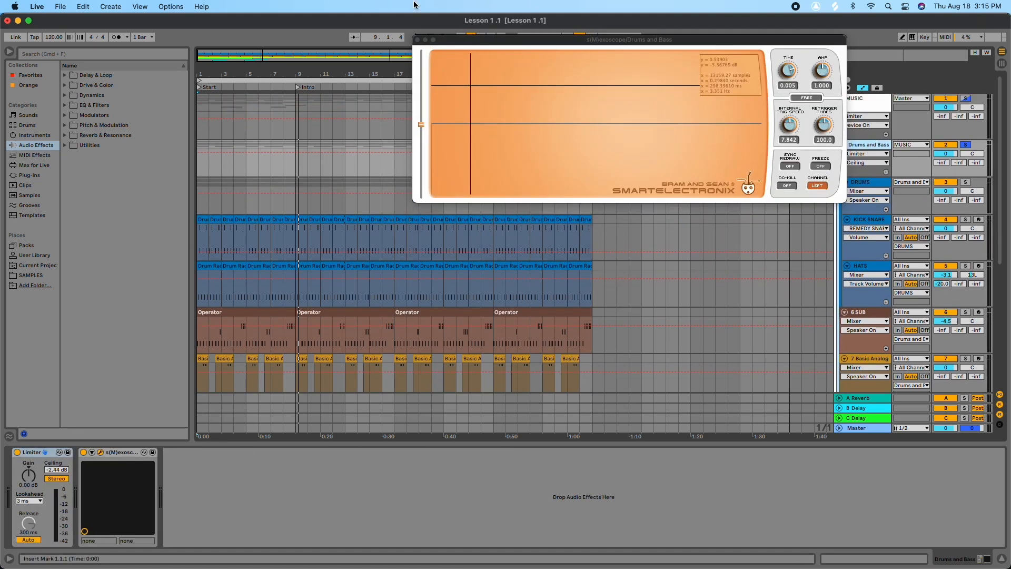
click(417, 41)
Review the MUSIC group's structure, highlighting DRUMS through 7 Basic Analog as the contents of the Drums and Bass group.
click(876, 106)
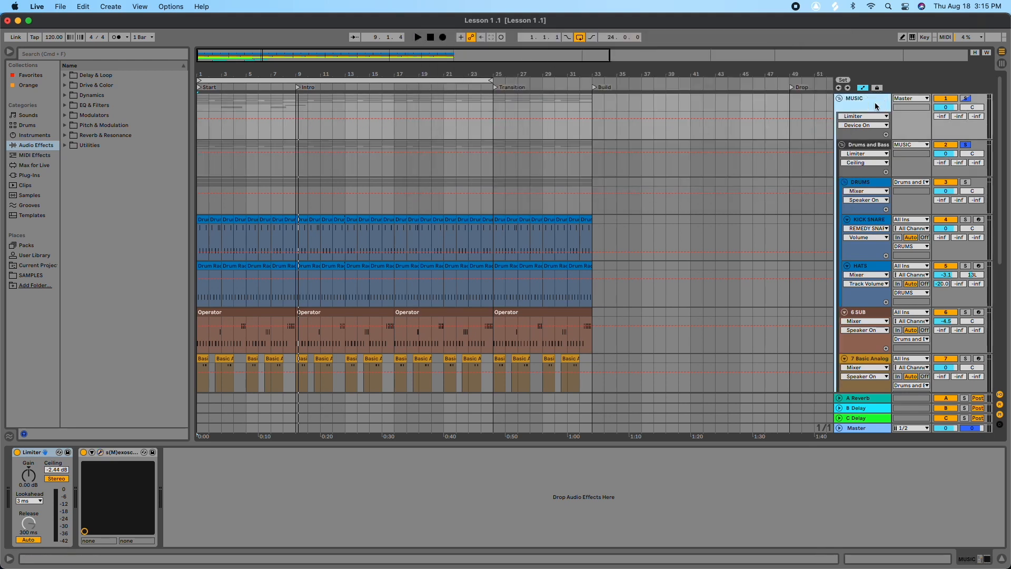
scroll(773, 116, down, 10)
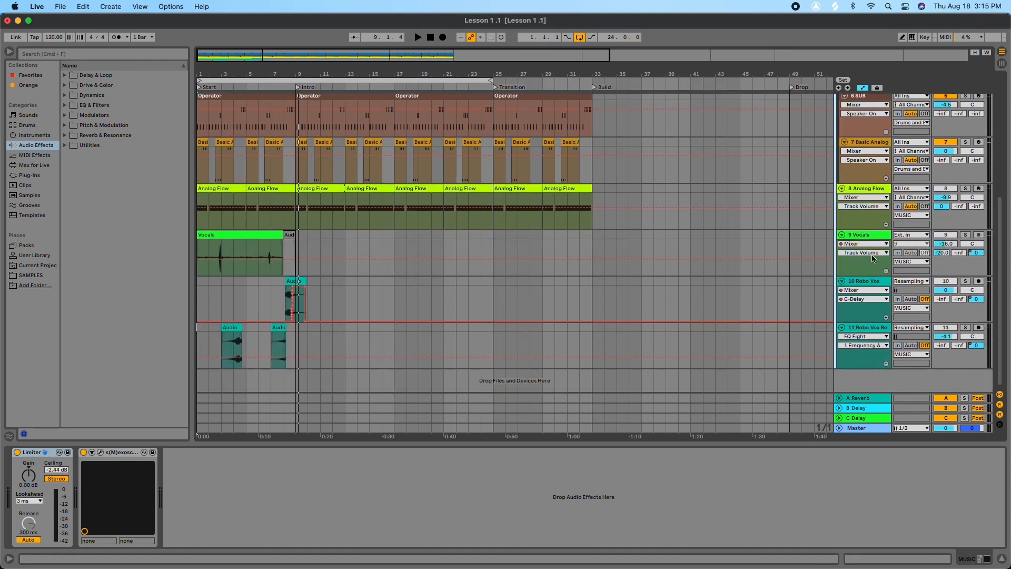
scroll(872, 258, up, 5)
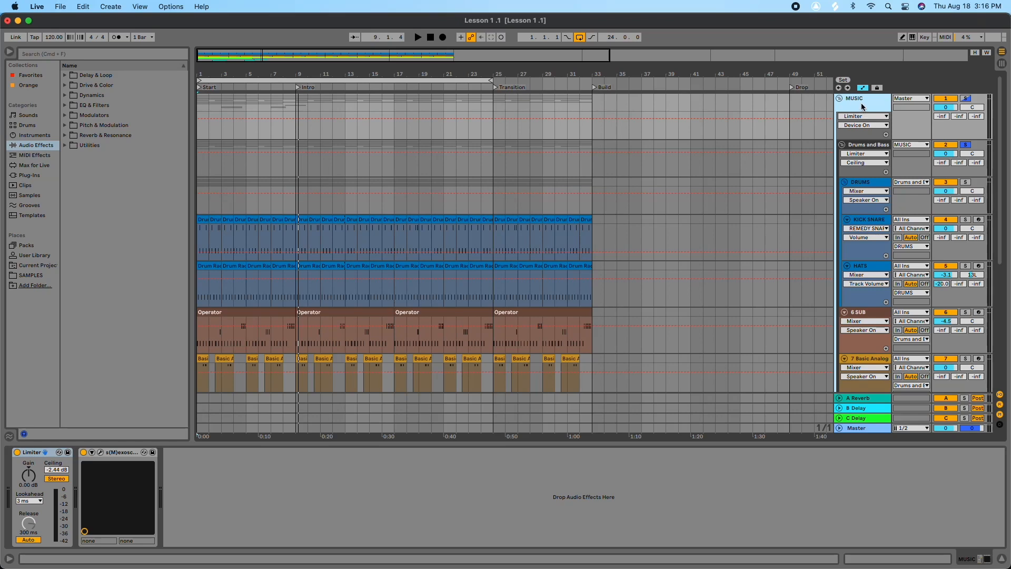
scroll(858, 117, down, 1)
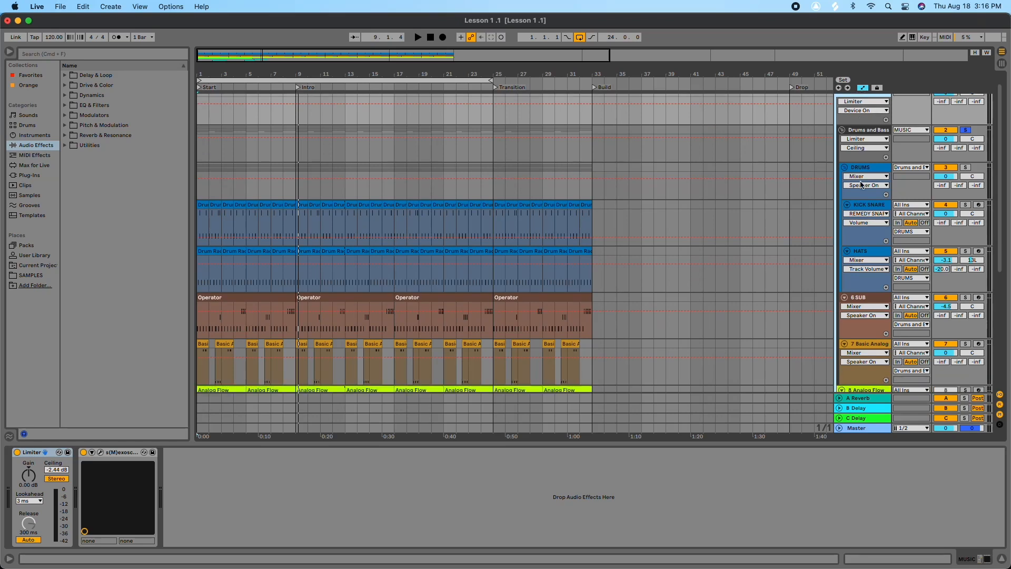
click(864, 172)
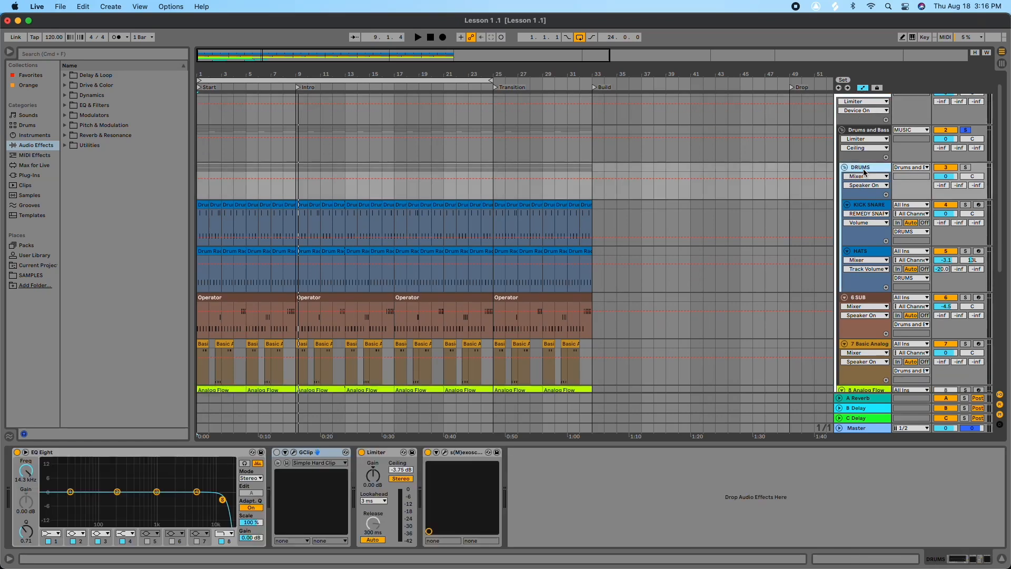
shift+click(871, 251)
scroll(858, 238, down, 1)
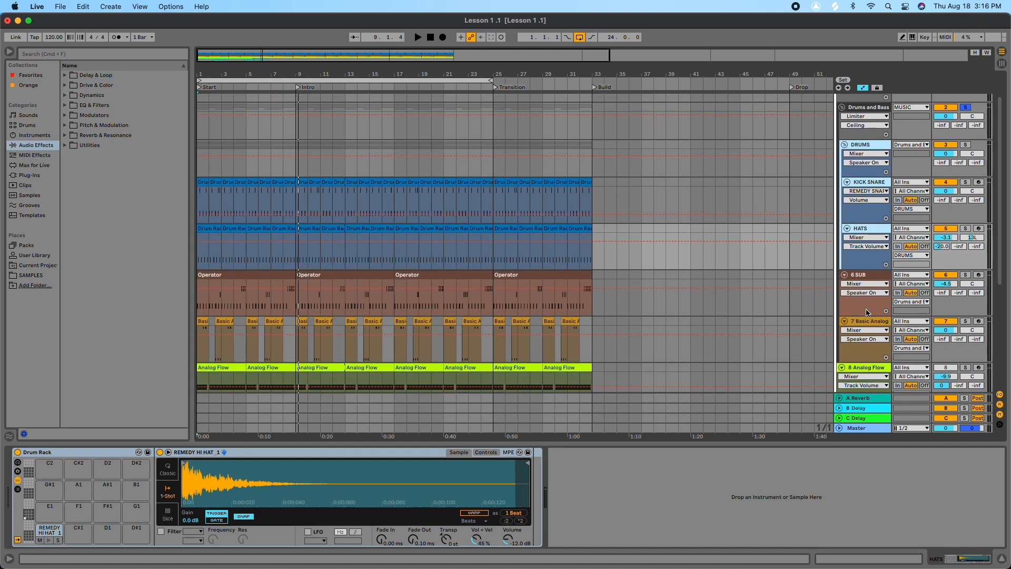
click(864, 323)
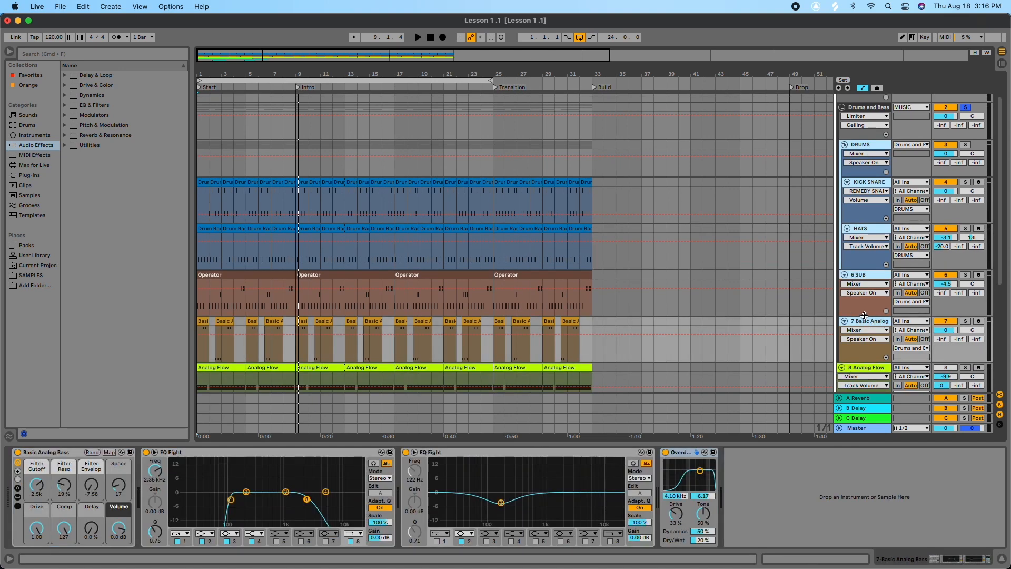
scroll(856, 308, up, 2)
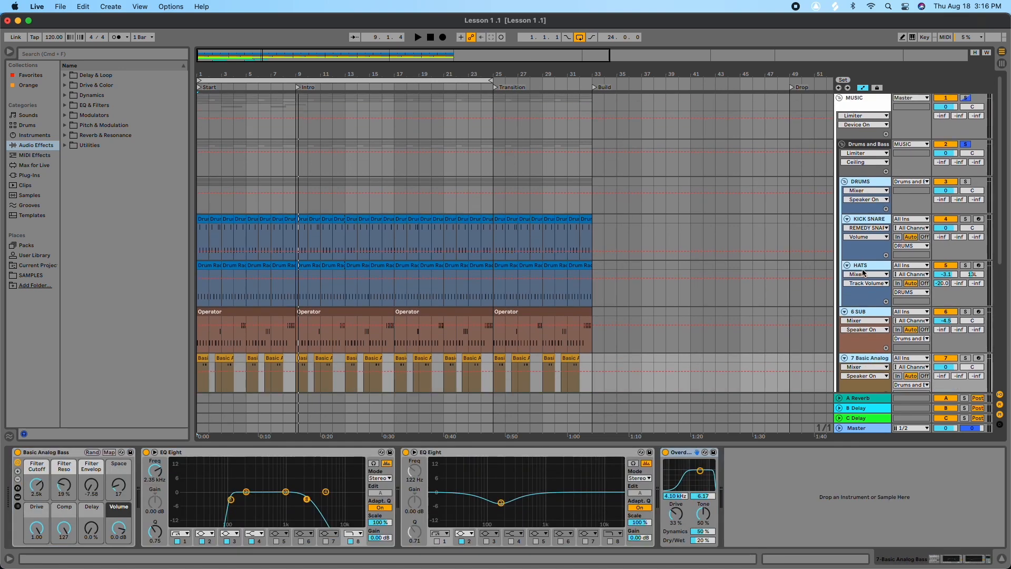
right_click(871, 149)
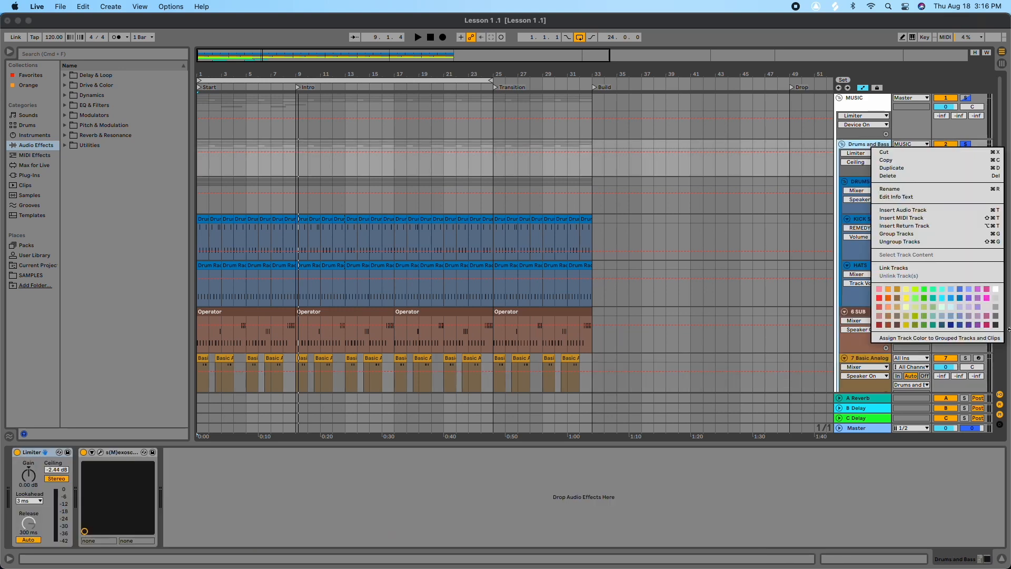
click(775, 170)
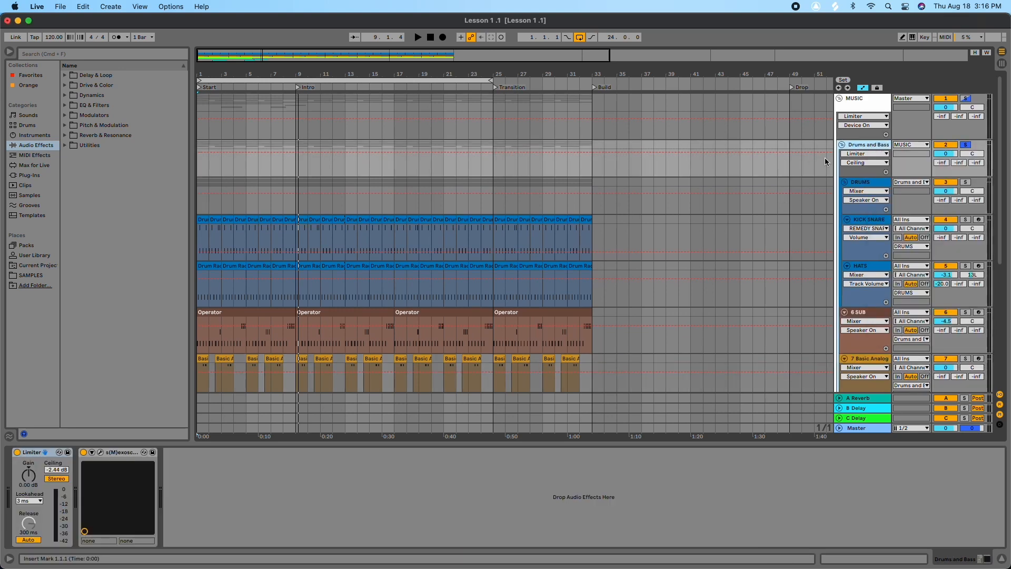
Review the tracks outside Drums and Bass, highlighting 8 Analog Flow through 11 Robo Vox Re within the MUSIC group.
scroll(824, 157, down, 10)
click(862, 190)
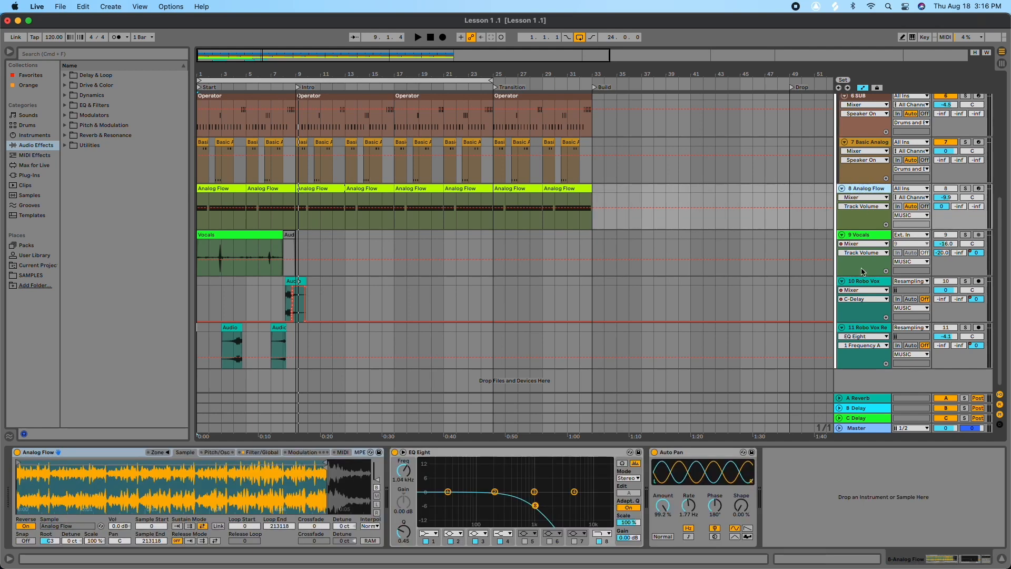
click(864, 326)
scroll(868, 268, up, 10)
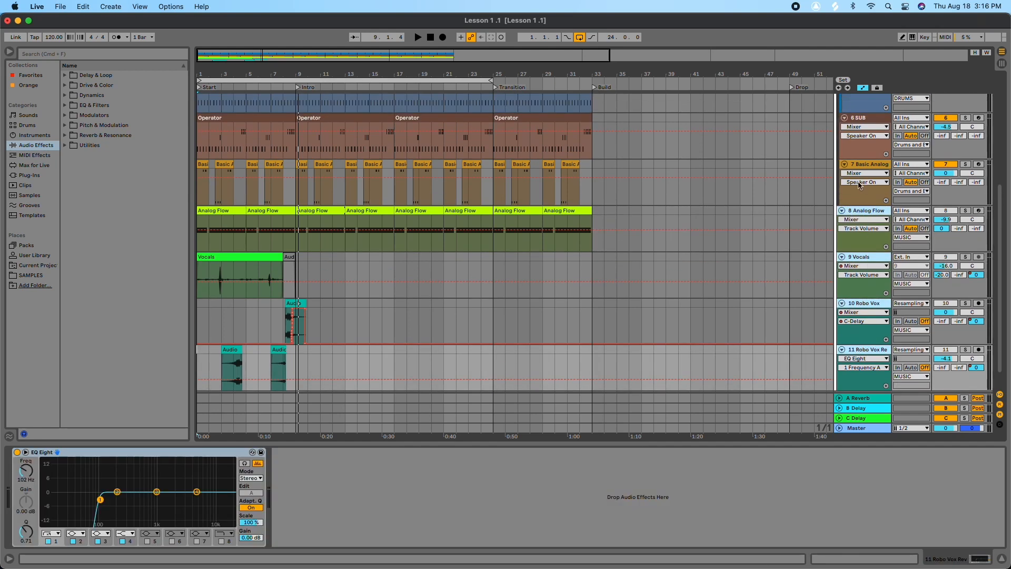
click(864, 147)
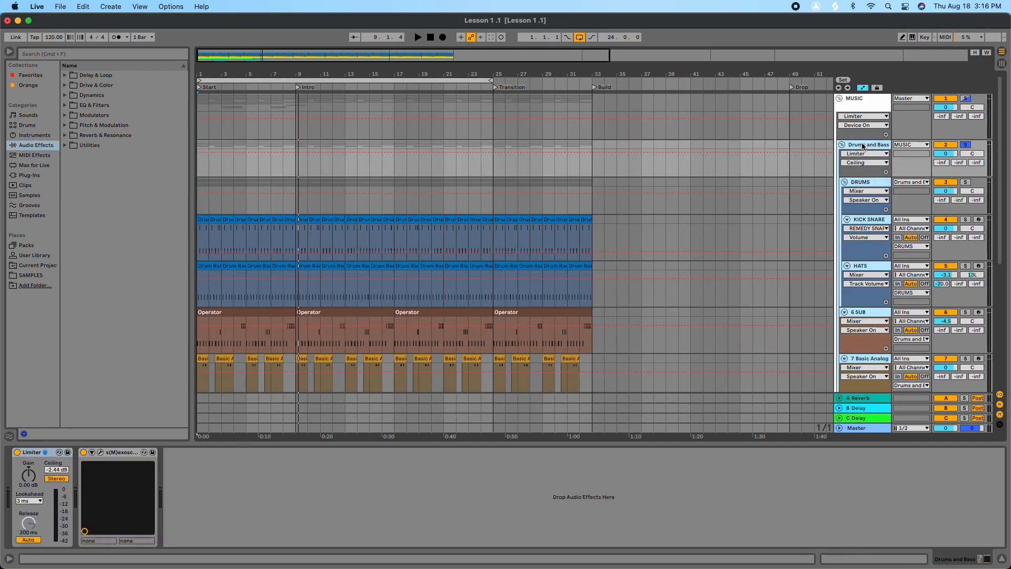
scroll(841, 174, down, 3)
scroll(842, 171, up, 3)
Assign the white track color to the MUSIC group.
right_click(854, 105)
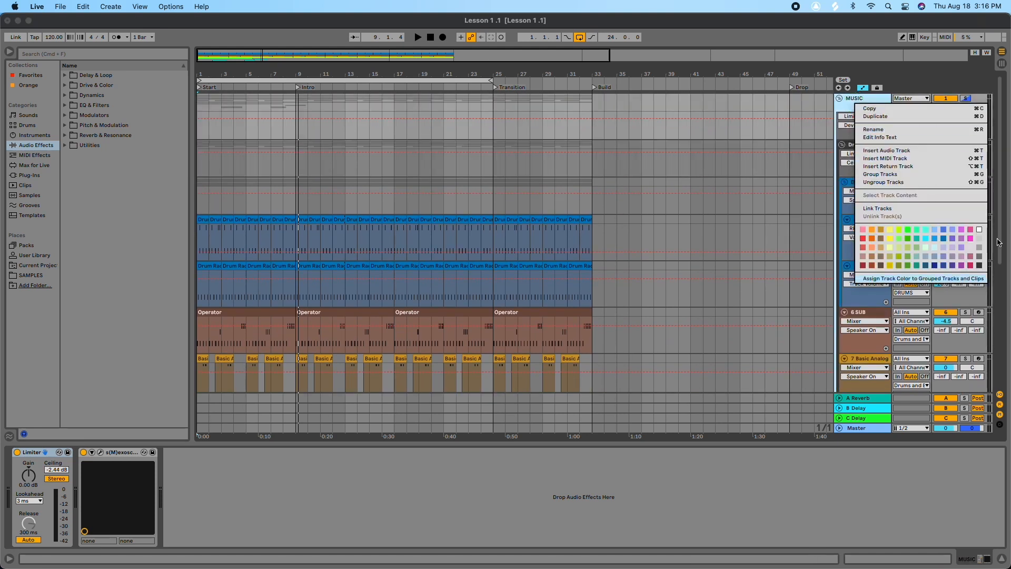
click(979, 228)
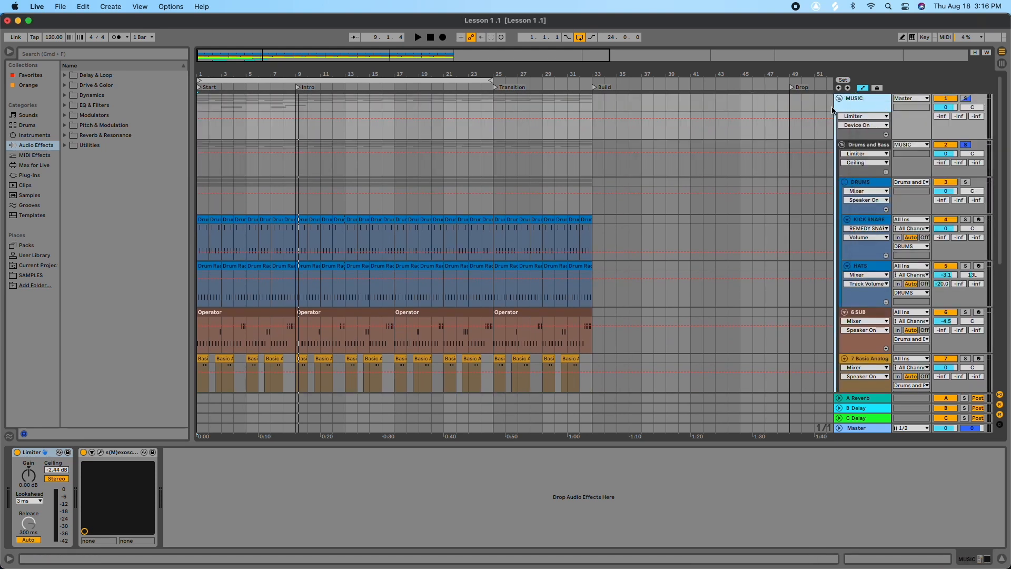
scroll(864, 103, down, 3)
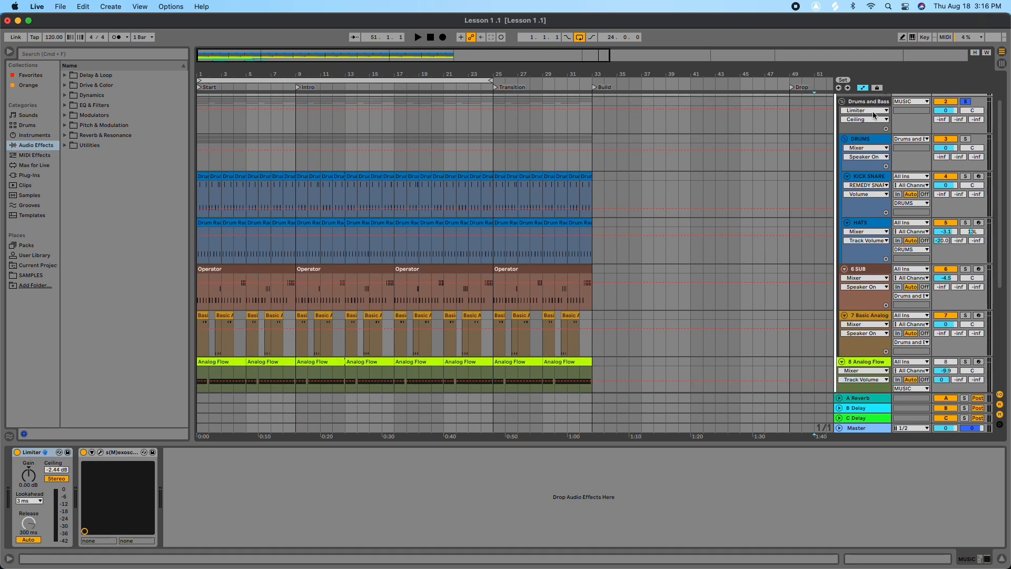
scroll(871, 105, down, 3)
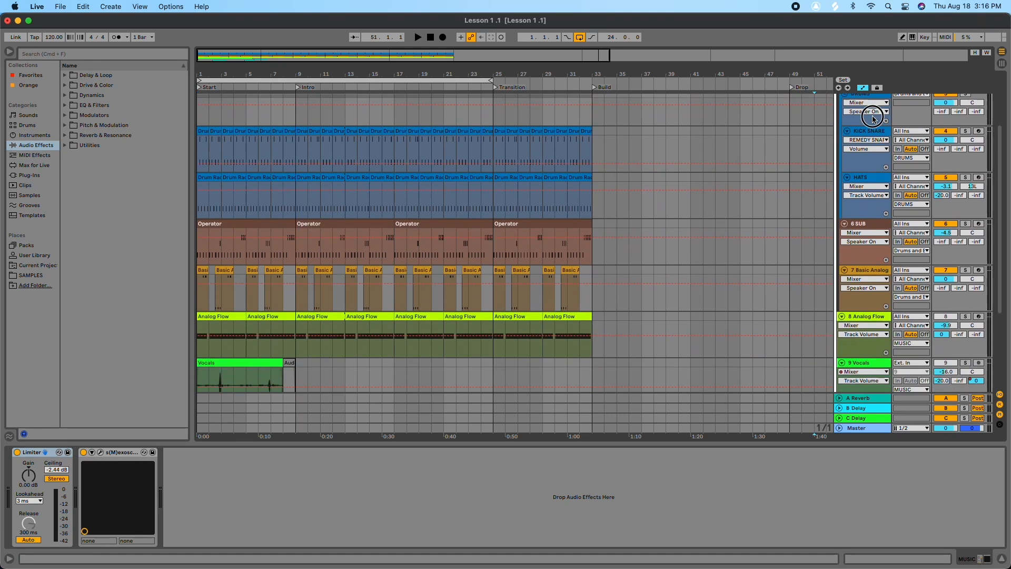
click(872, 117)
click(802, 155)
scroll(807, 150, down, 8)
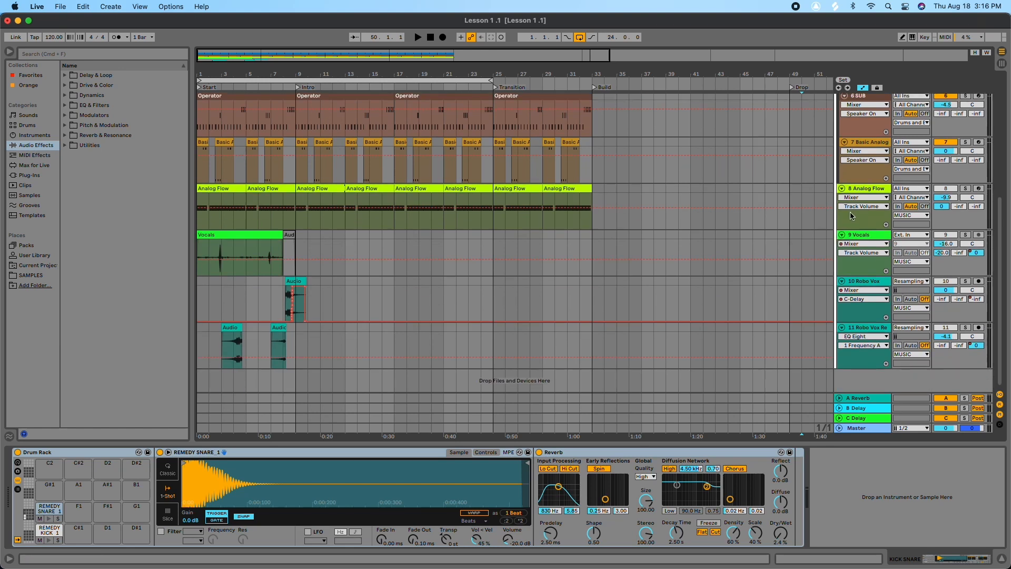
scroll(859, 223, up, 14)
click(866, 110)
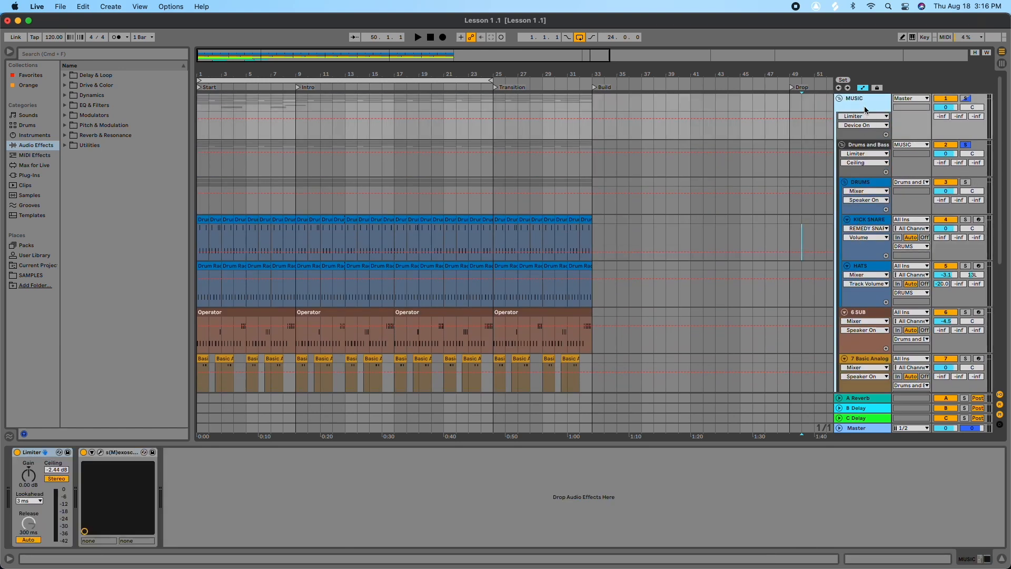
Bypass the EQ Eight on the 11 Robo Vox Re track.
scroll(751, 155, down, 15)
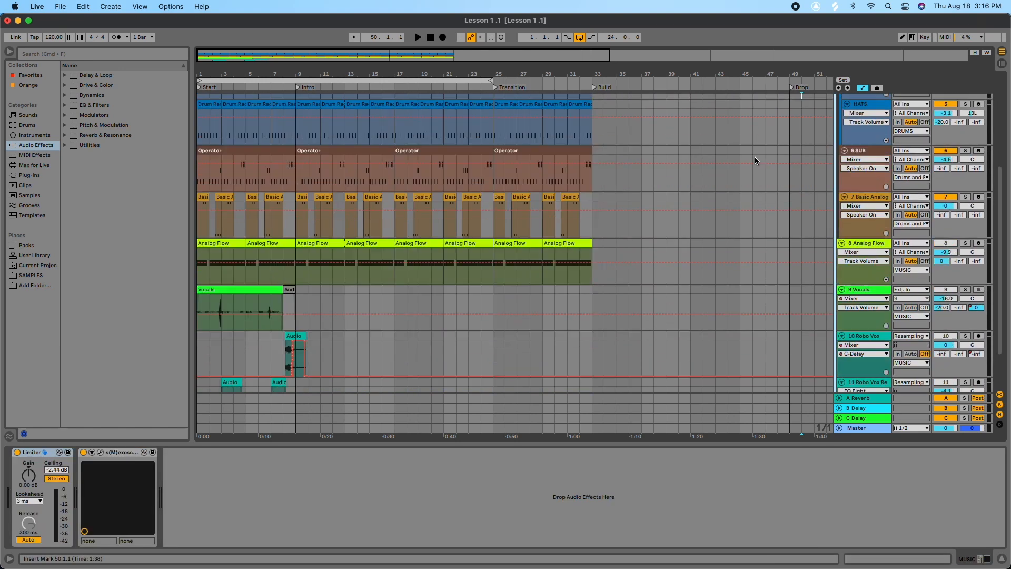
click(786, 355)
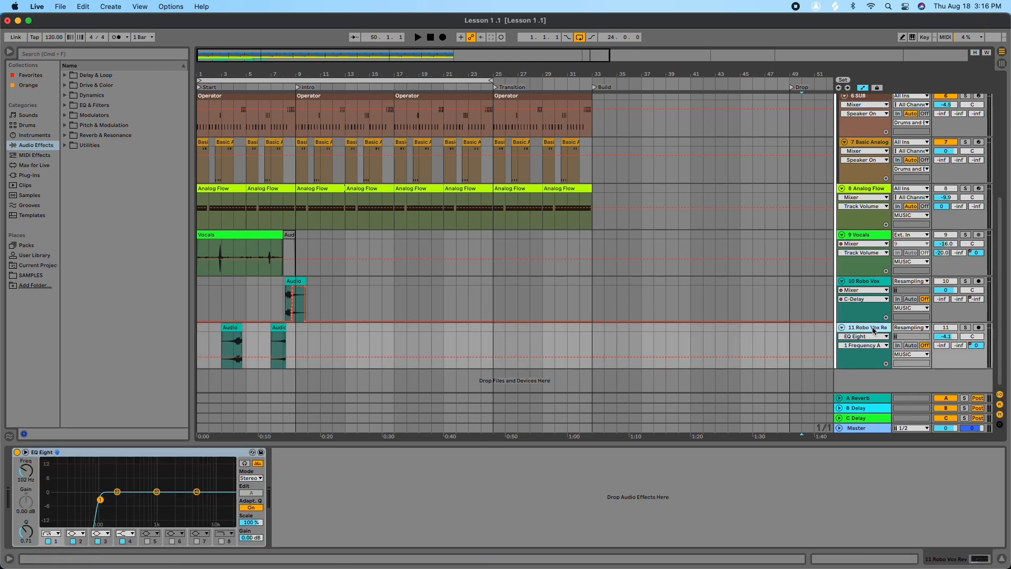
click(17, 451)
scroll(447, 300, up, 15)
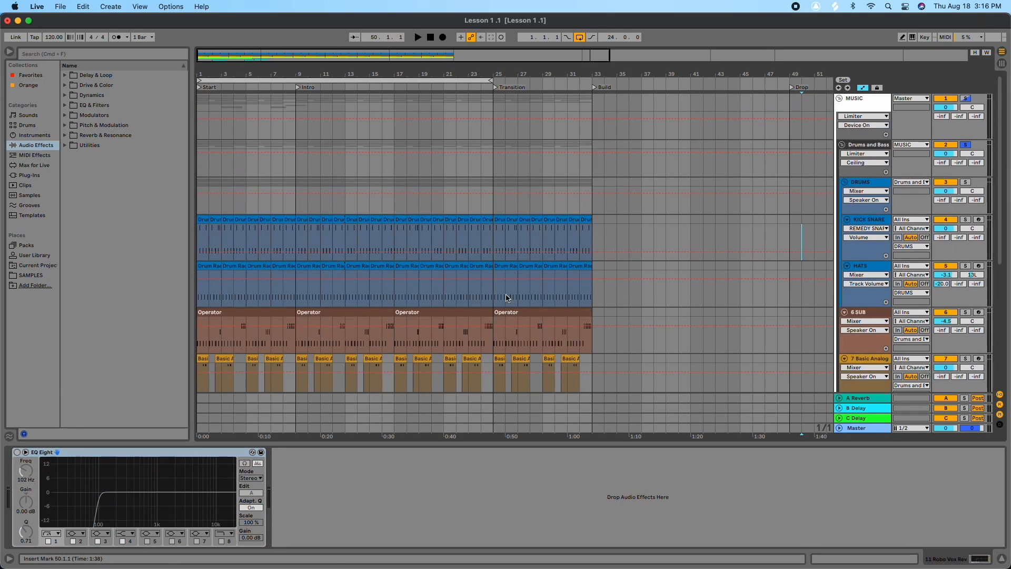
Select the MUSIC group, restart playback from the start of the arrangement and clear the solo on MUSIC and Drums and Bass.
click(862, 113)
scroll(488, 320, down, 15)
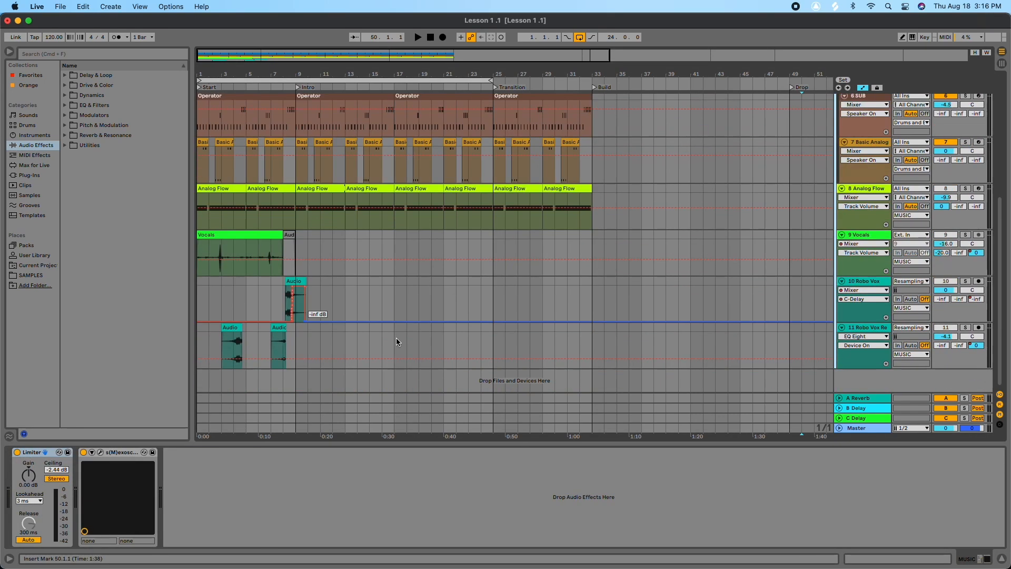
key(space)
scroll(489, 292, up, 15)
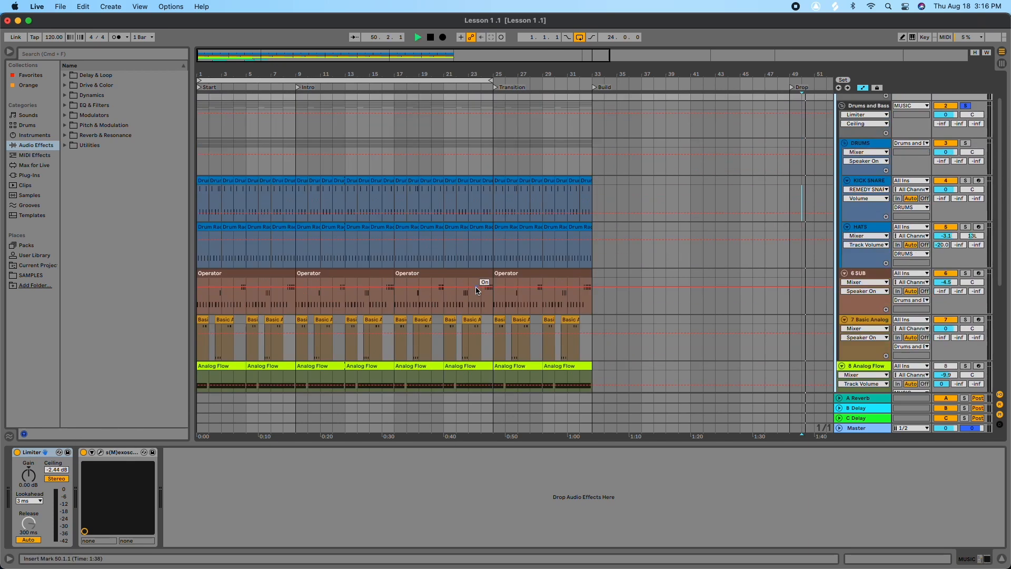
key(space)
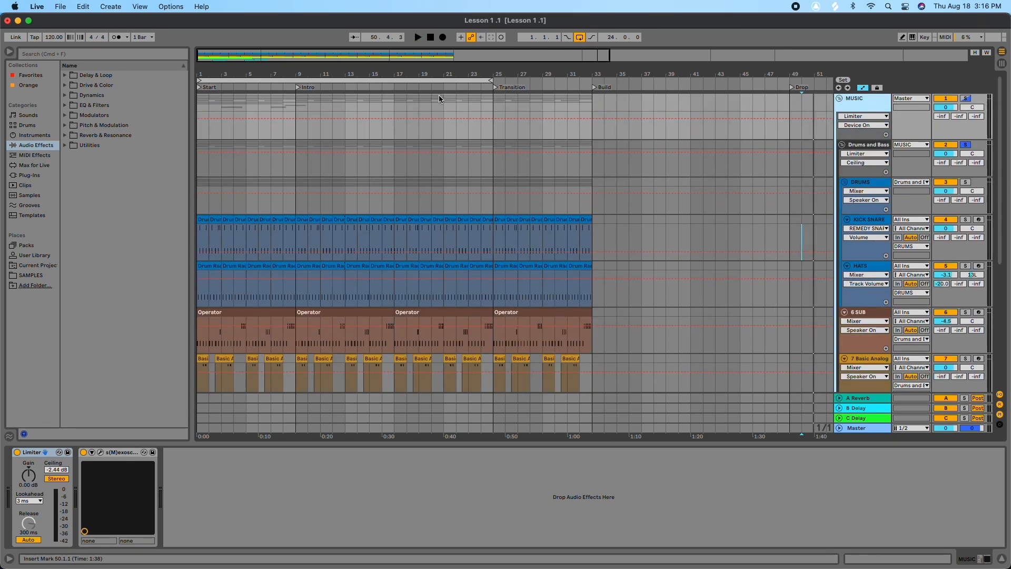
key(space)
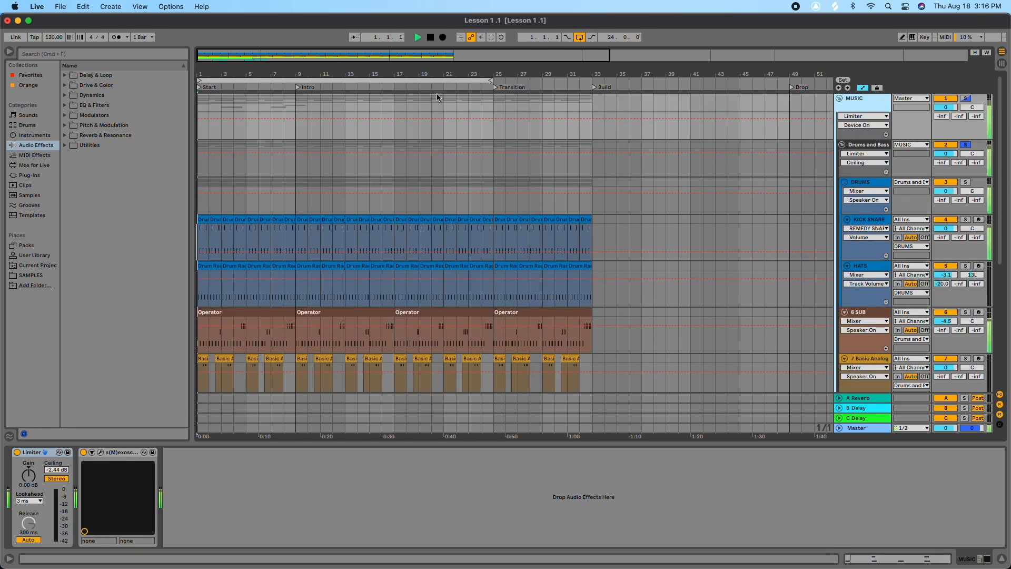
click(967, 100)
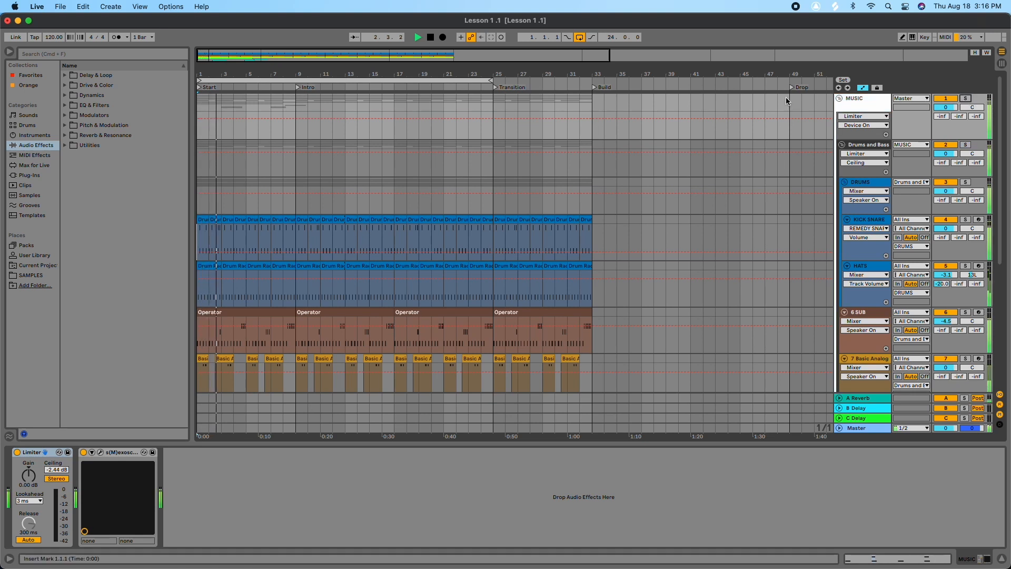
Open the s(M)exoscope on the MUSIC group, bypass the group's Limiter and measure a waveform peak.
click(100, 453)
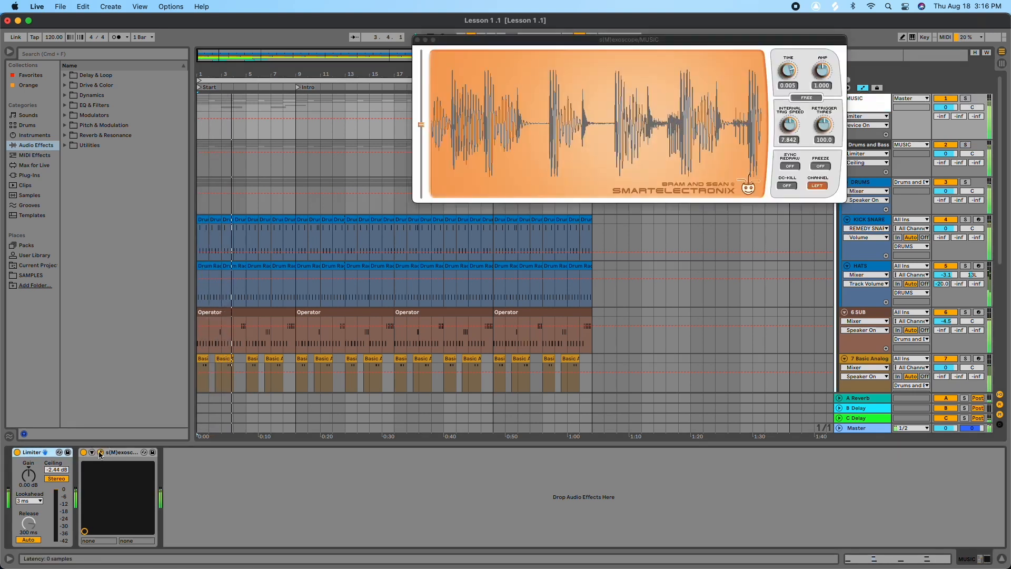
click(16, 452)
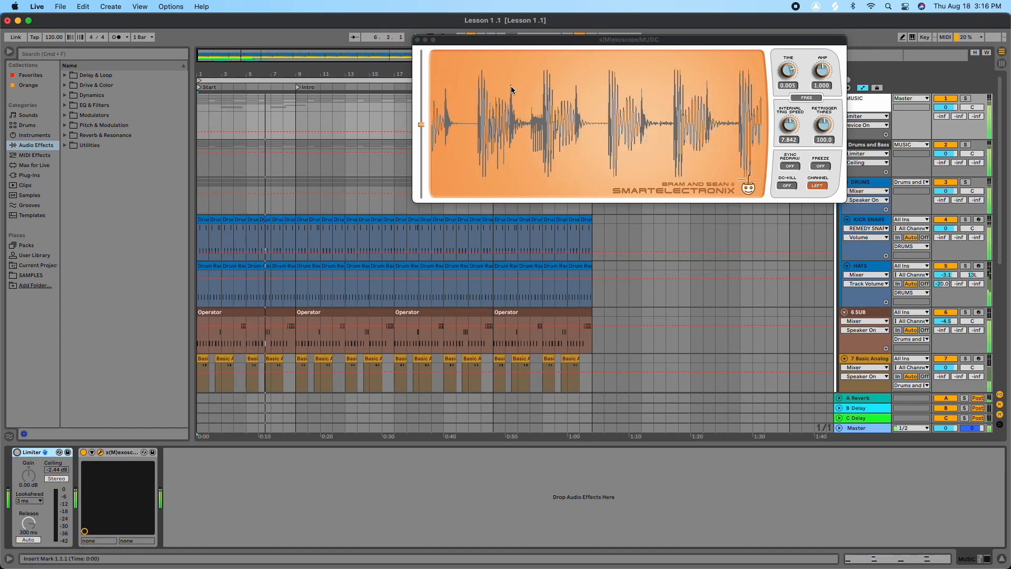
click(509, 68)
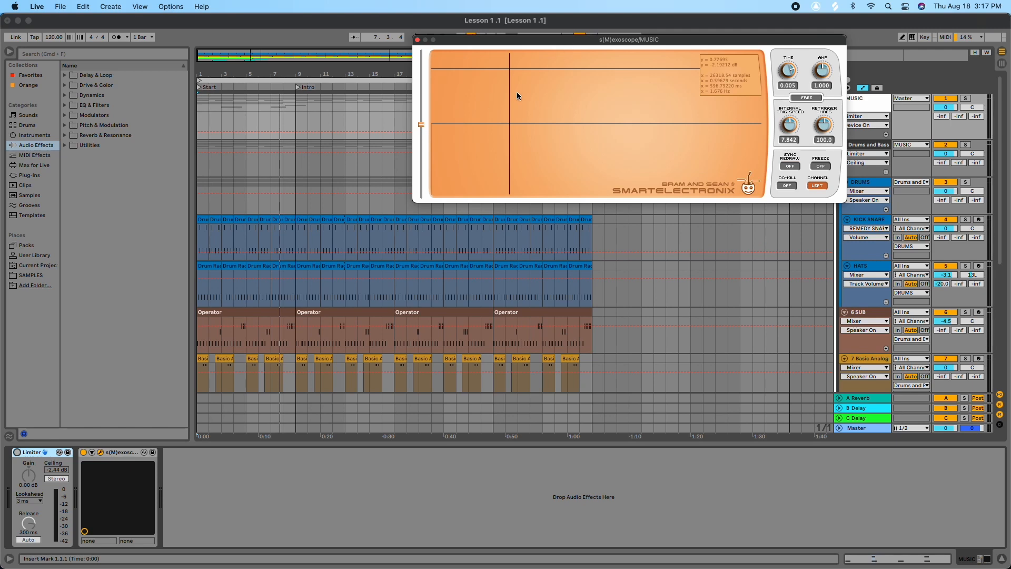
Play the section with the first 11 Robo Vox Re clip and measure its unlimited peak on the MUSIC group's s(M)exoscope.
scroll(711, 251, down, 5)
scroll(671, 216, up, 5)
scroll(659, 322, down, 8)
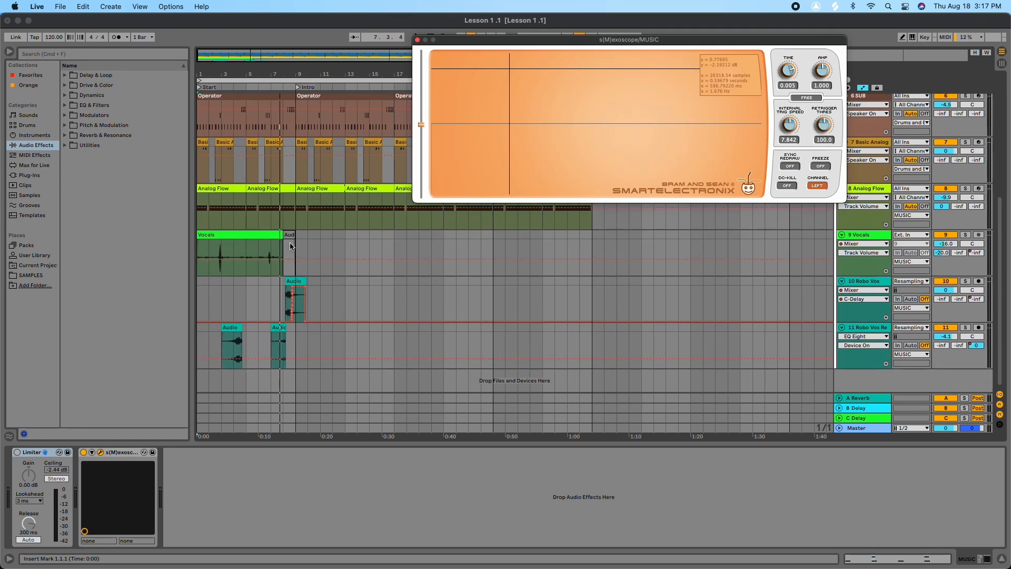
scroll(448, 269, up, 3)
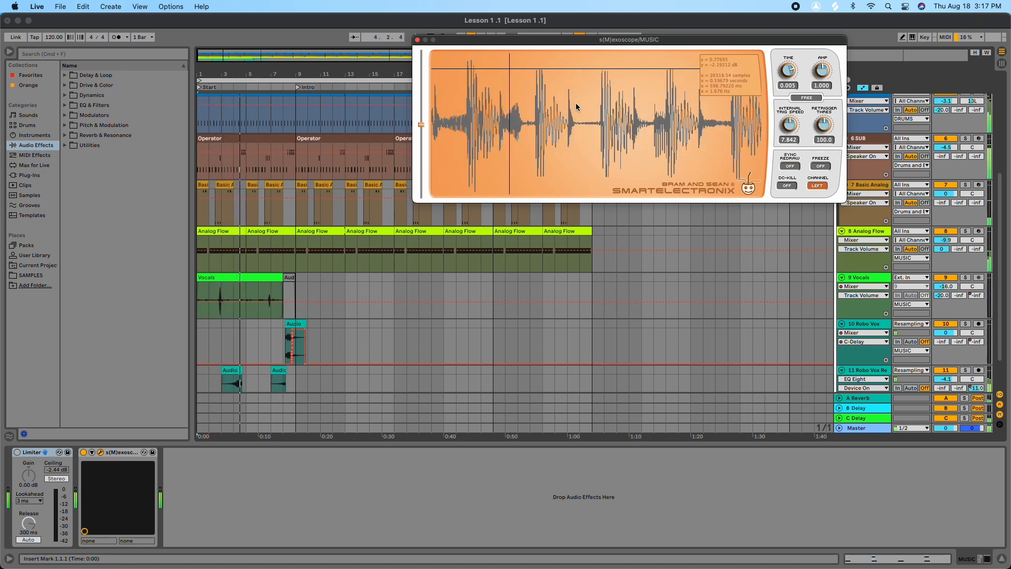
click(474, 65)
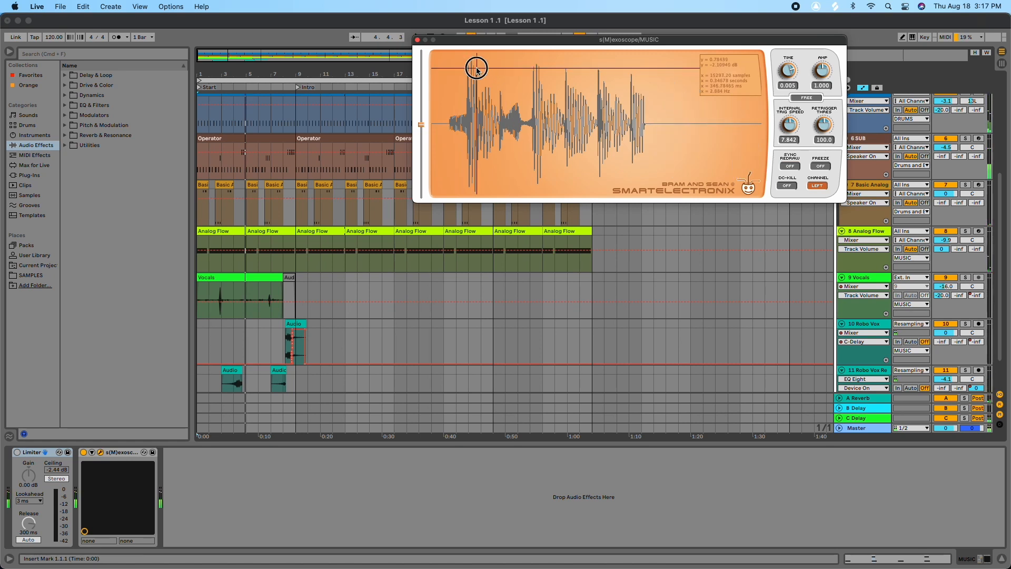
click(475, 69)
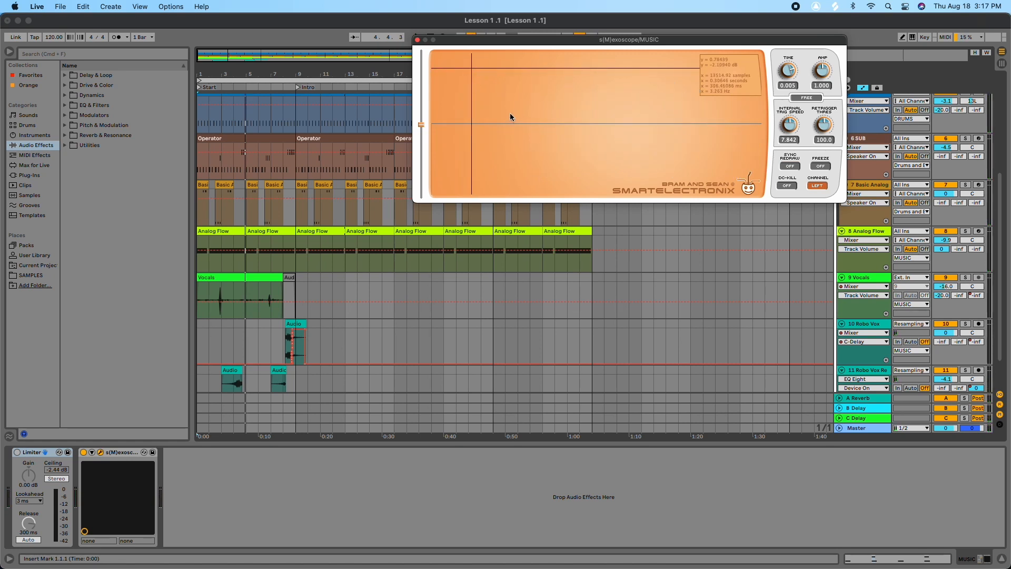
Re-enable the EQ Eight on the 11 Robo Vox Re track.
scroll(277, 302, down, 3)
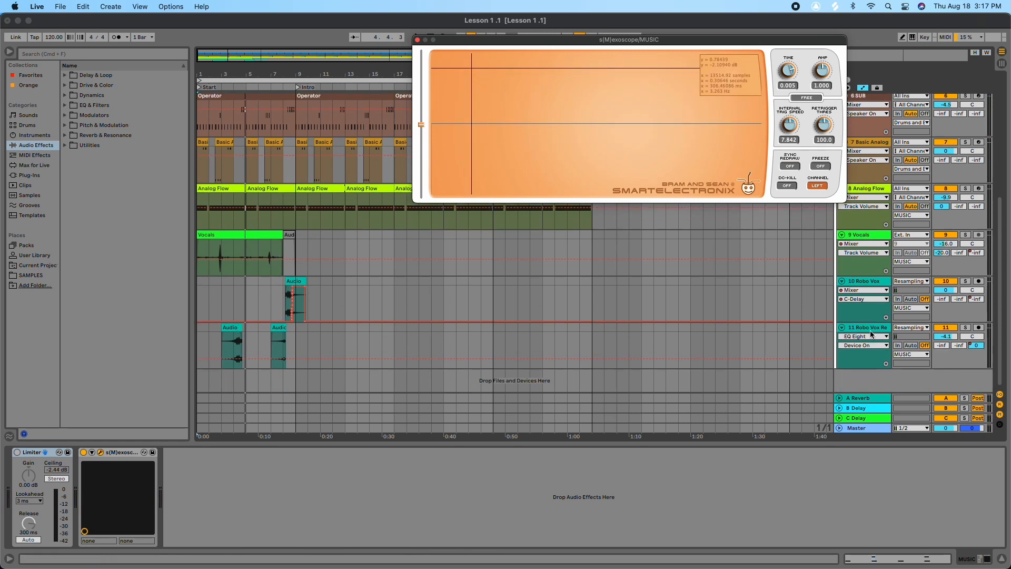
click(234, 337)
click(17, 452)
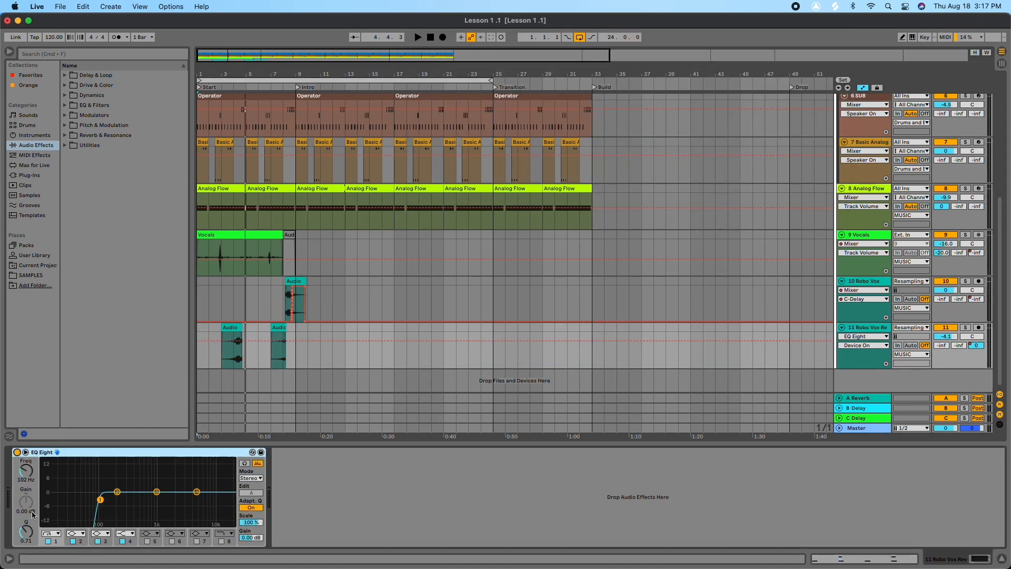
Compare the first 11 Robo Vox Re clip with EQ Eight's band 1 low cut off and on during playback.
click(49, 541)
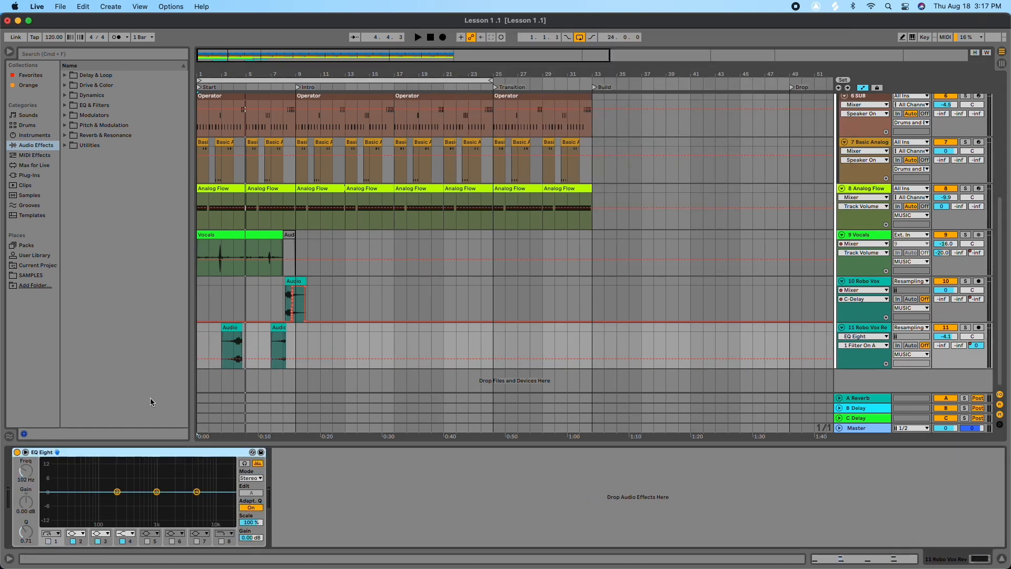
click(231, 329)
key(space)
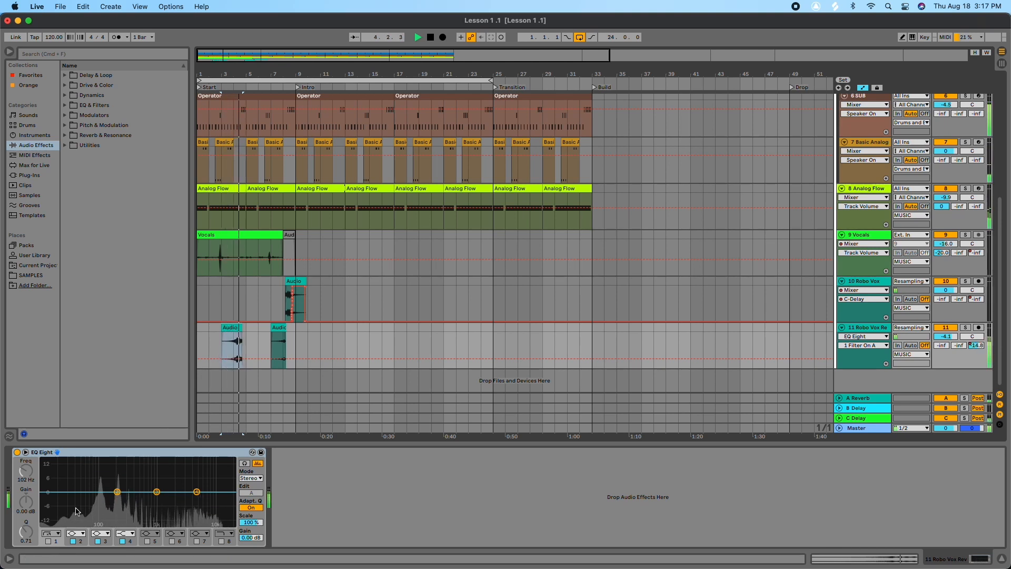
click(48, 541)
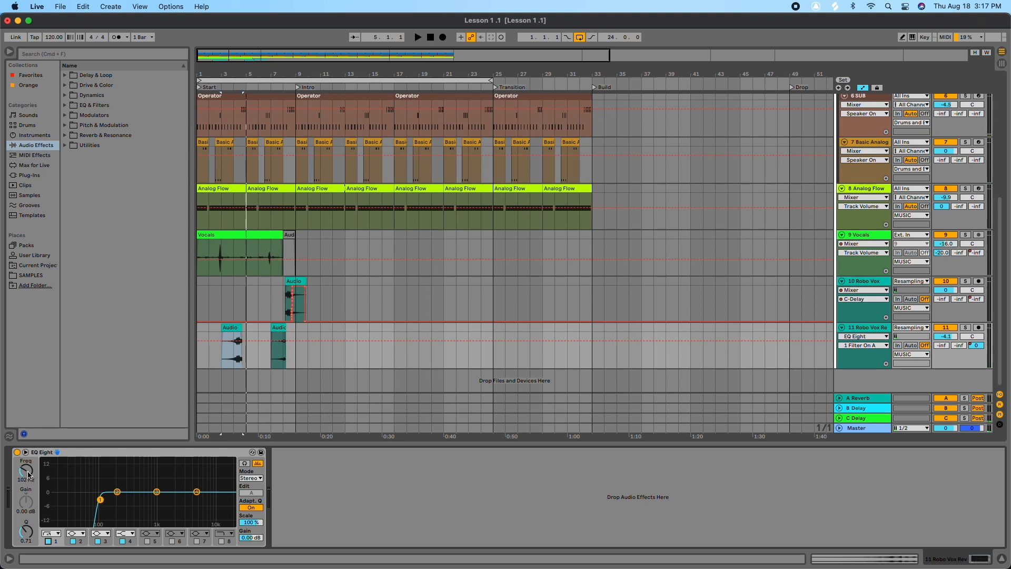
key(space)
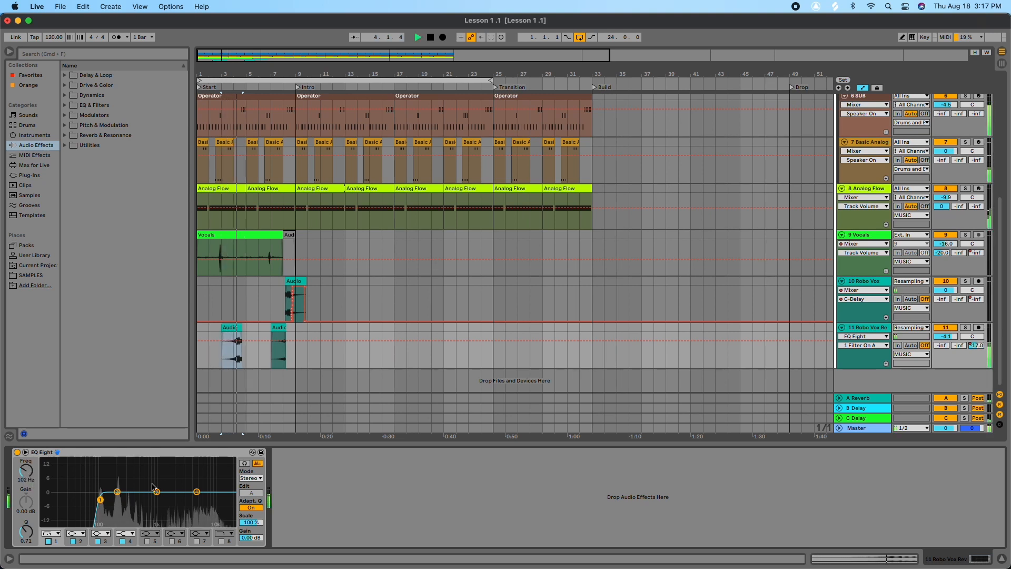
key(space)
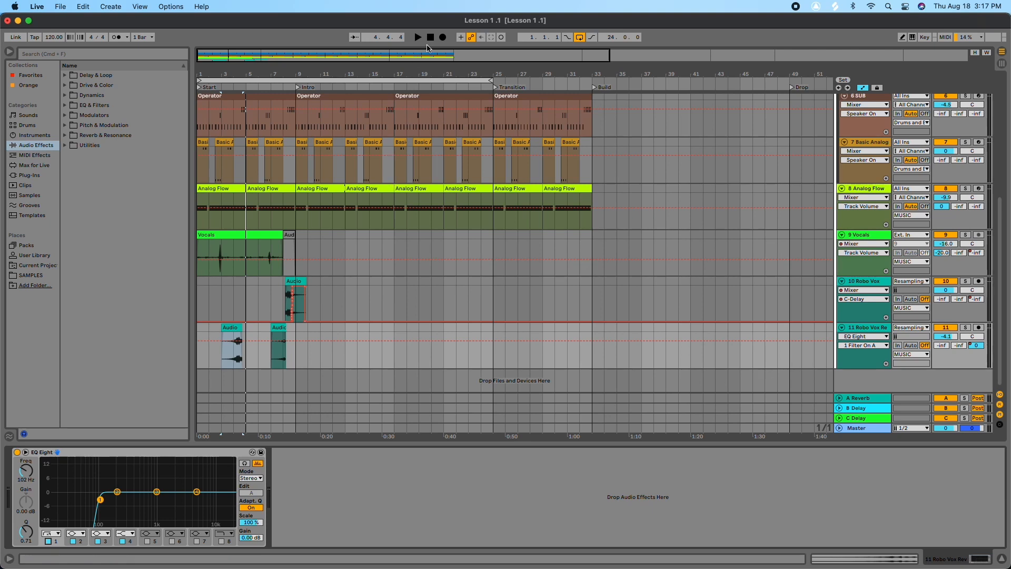
Recheck the MUSIC group's peaks on the s(M)exoscope during the first Robo Vox Re clip with the Limiter still bypassed.
scroll(680, 163, up, 5)
click(868, 108)
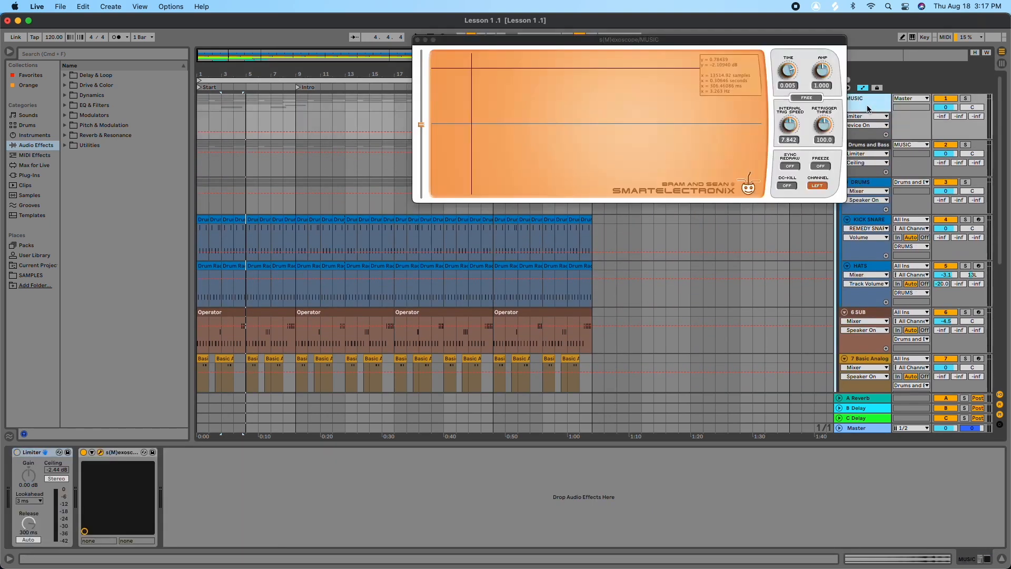
key(space)
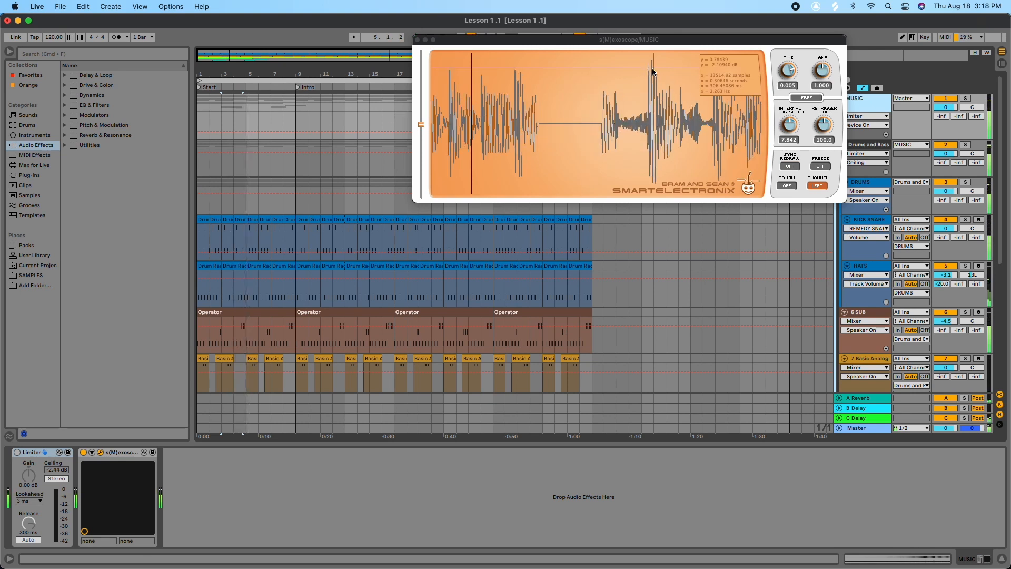
click(418, 39)
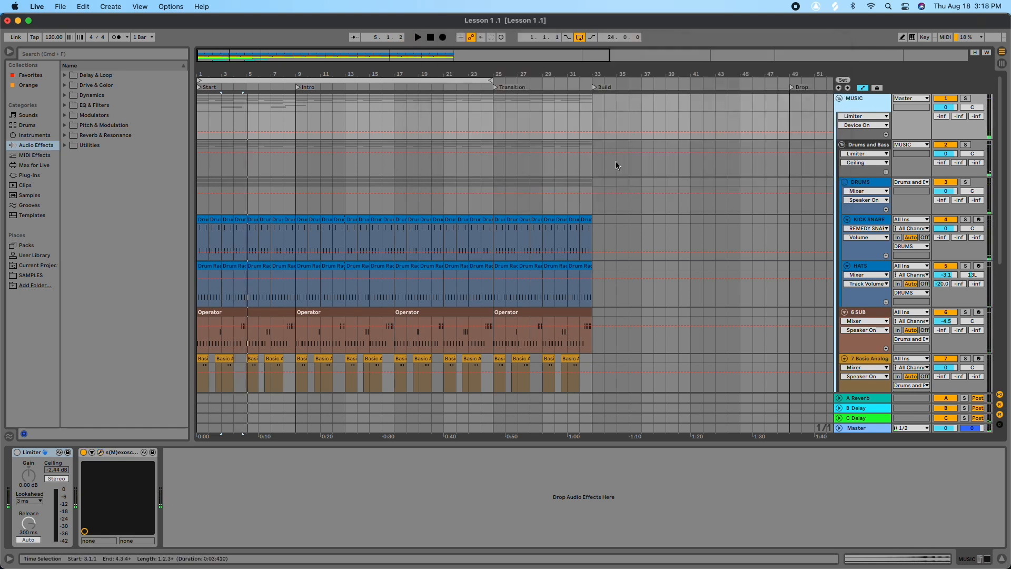
Turn the MUSIC group's Limiter back on and measure the limited peaks on the s(M)exoscope.
click(19, 452)
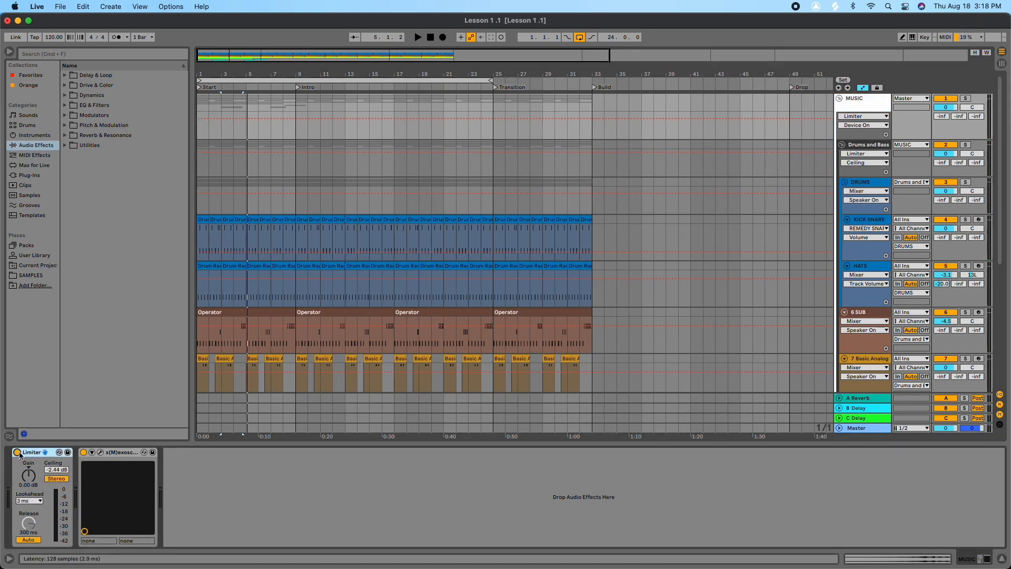
click(100, 453)
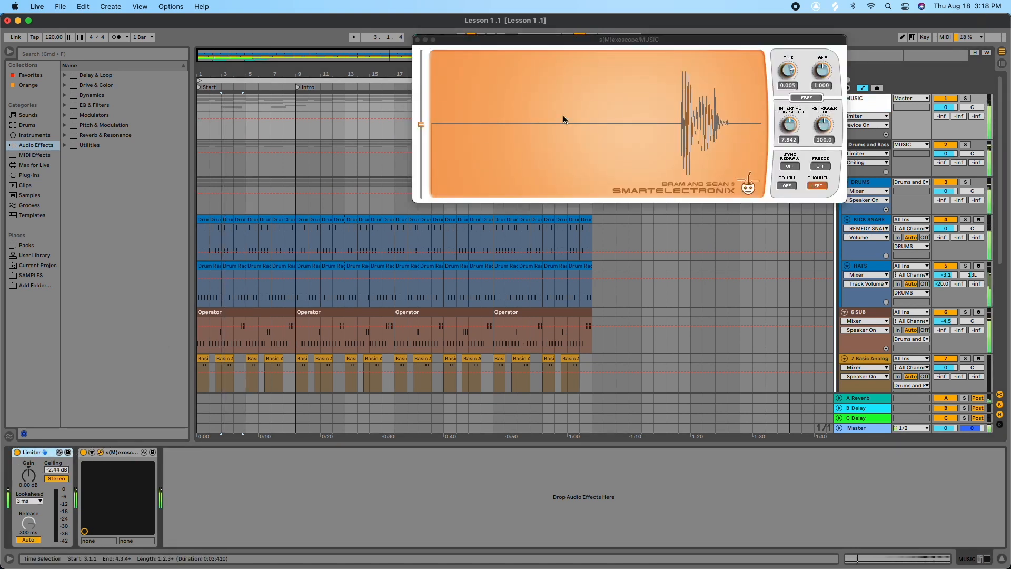
click(502, 65)
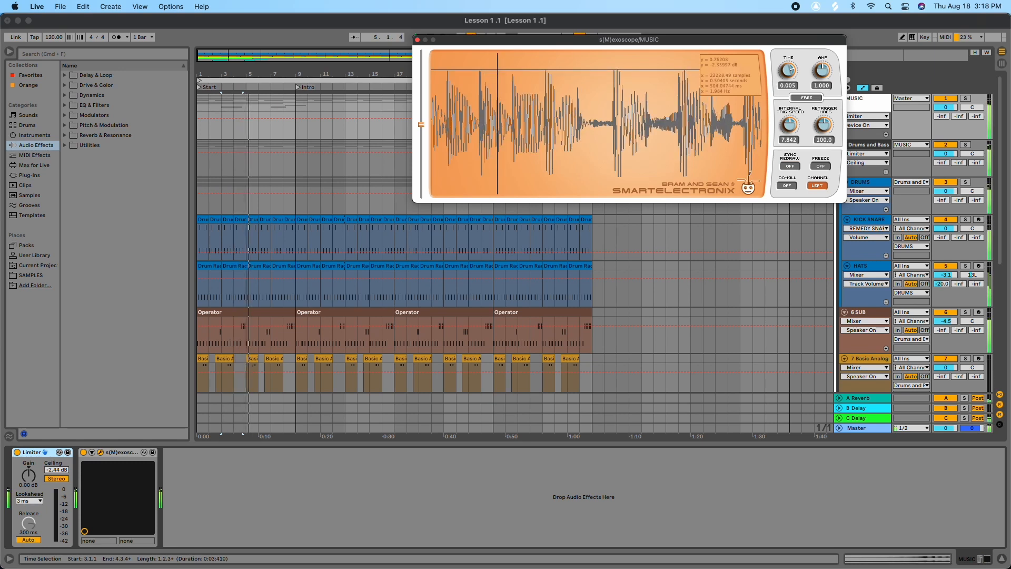
click(417, 39)
Open the s(M)exoscope on the Master track, play the first Robo Vox Re clip section and measure the waveform peaks.
scroll(579, 168, down, 2)
scroll(582, 168, down, 4)
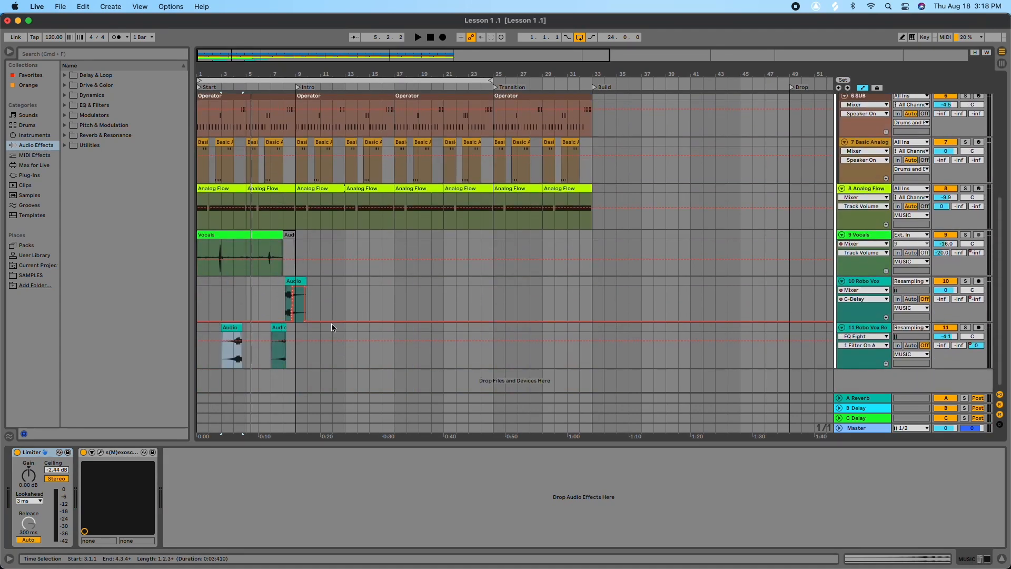
click(860, 429)
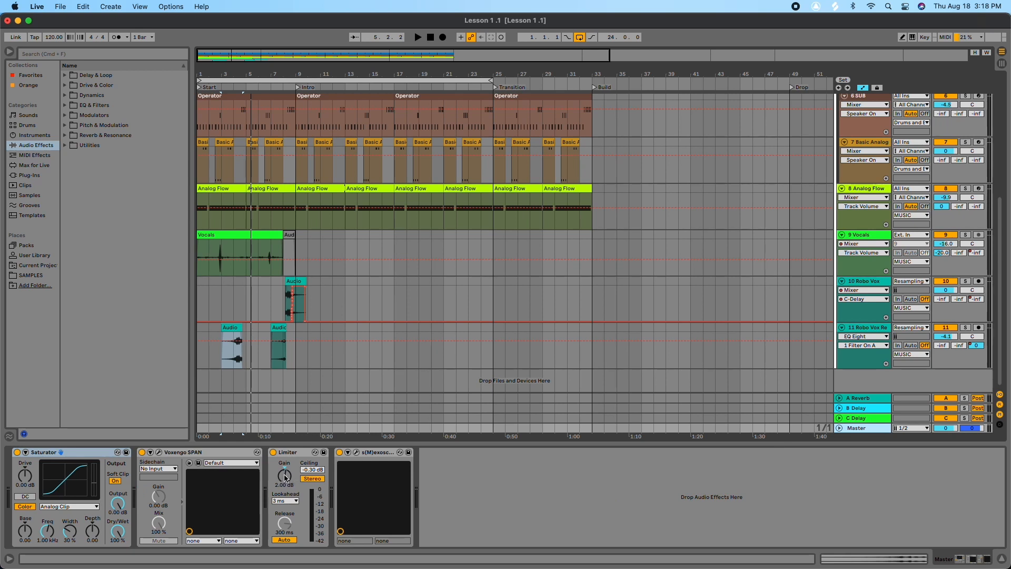
click(356, 453)
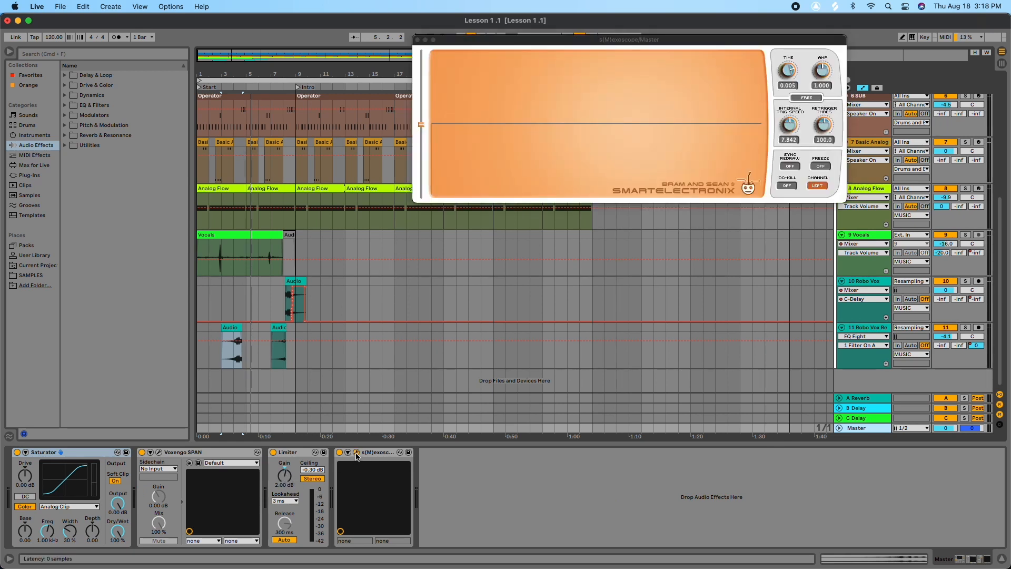
key(space)
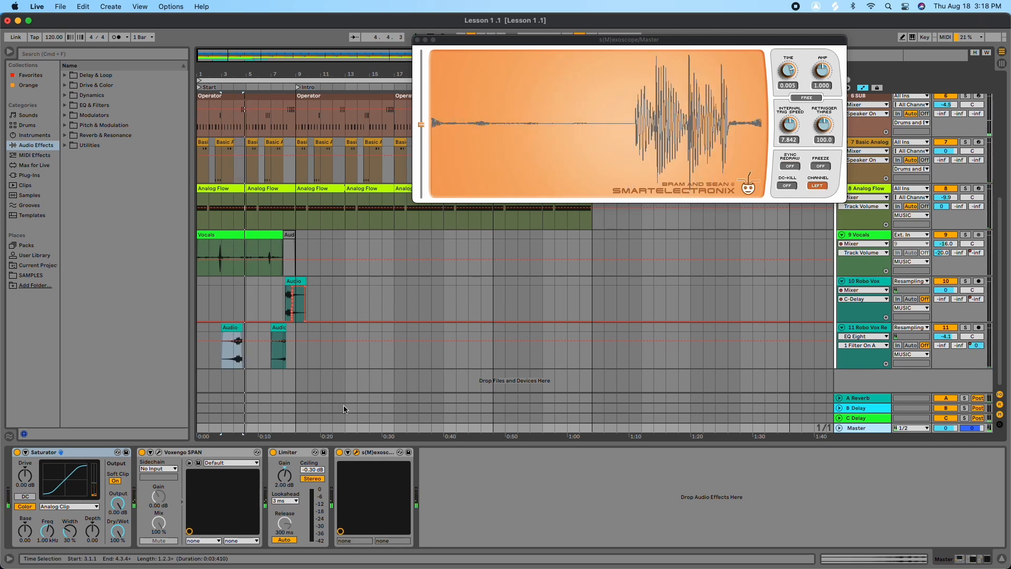
click(579, 74)
drag(576, 70, 507, 88)
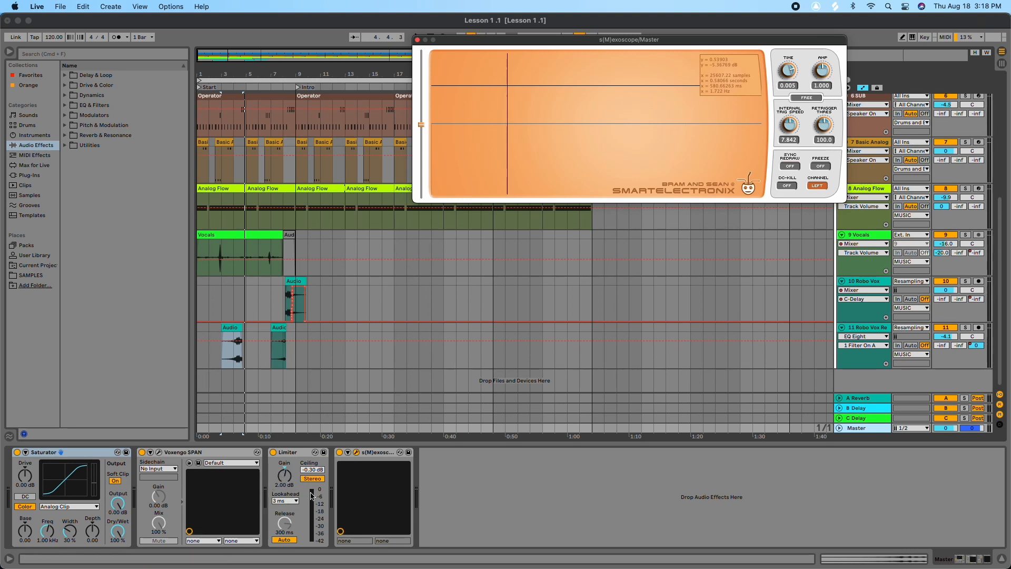
Set the Master Limiter's gain to 2.60 dB during playback and close the s(M)exoscope.
key(space)
drag(287, 478, 285, 478)
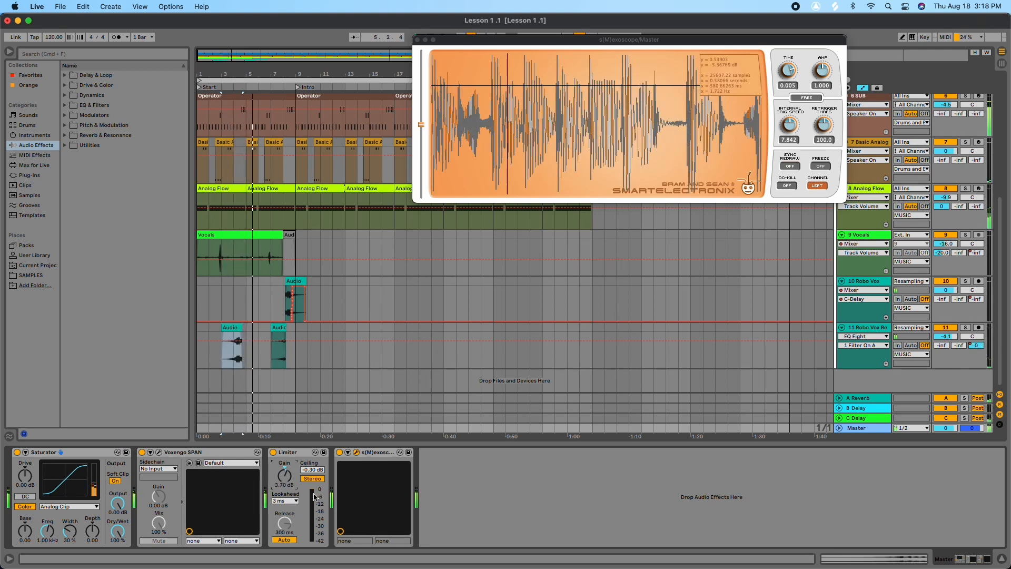
drag(285, 476, 285, 482)
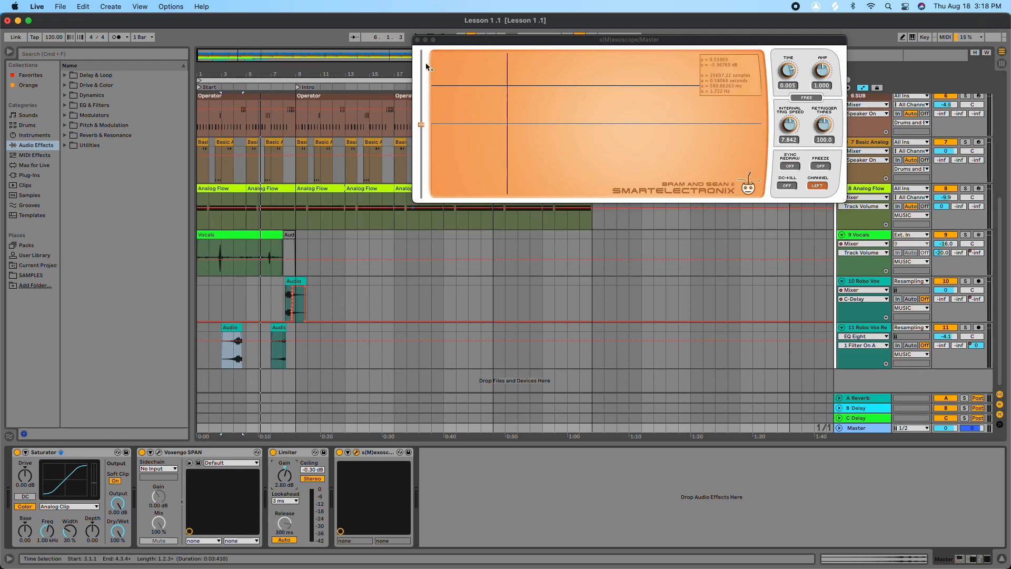
click(418, 40)
Review the DRUMS group's device chain with its Limiter, and look over the remaining tracks in the MUSIC group.
scroll(662, 188, up, 5)
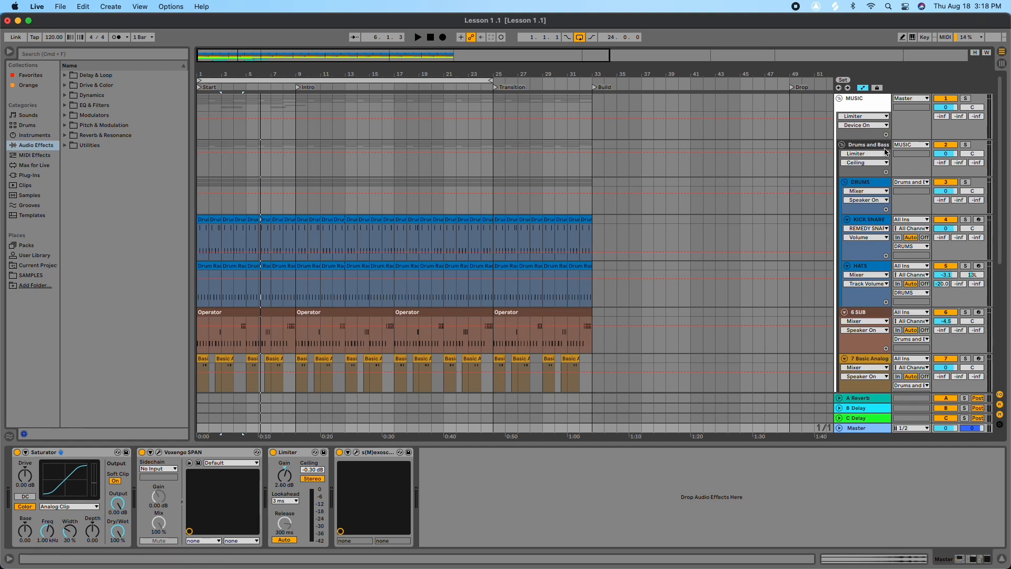
scroll(882, 152, down, 1)
scroll(882, 152, down, 1)
click(869, 160)
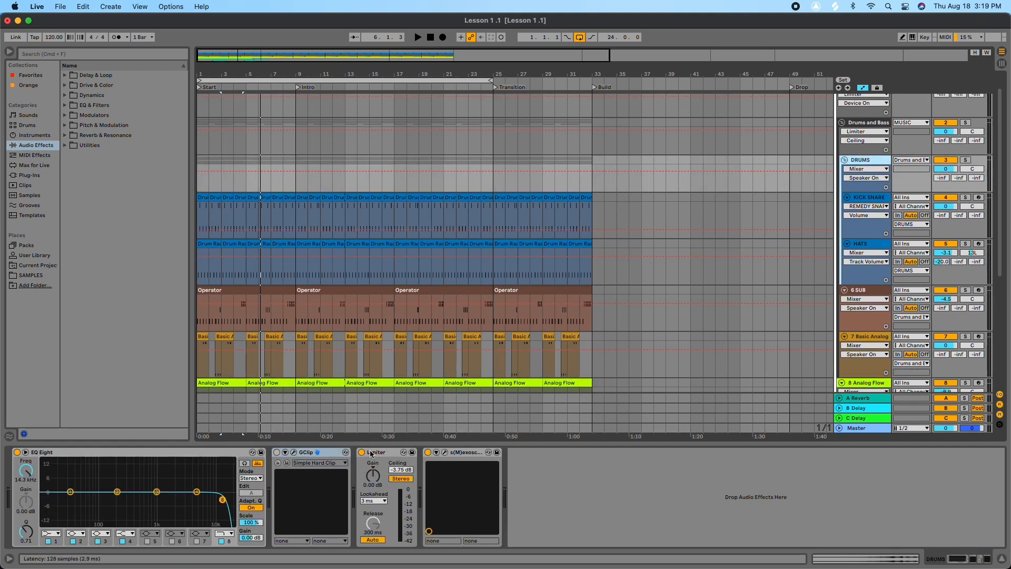
scroll(738, 364, down, 5)
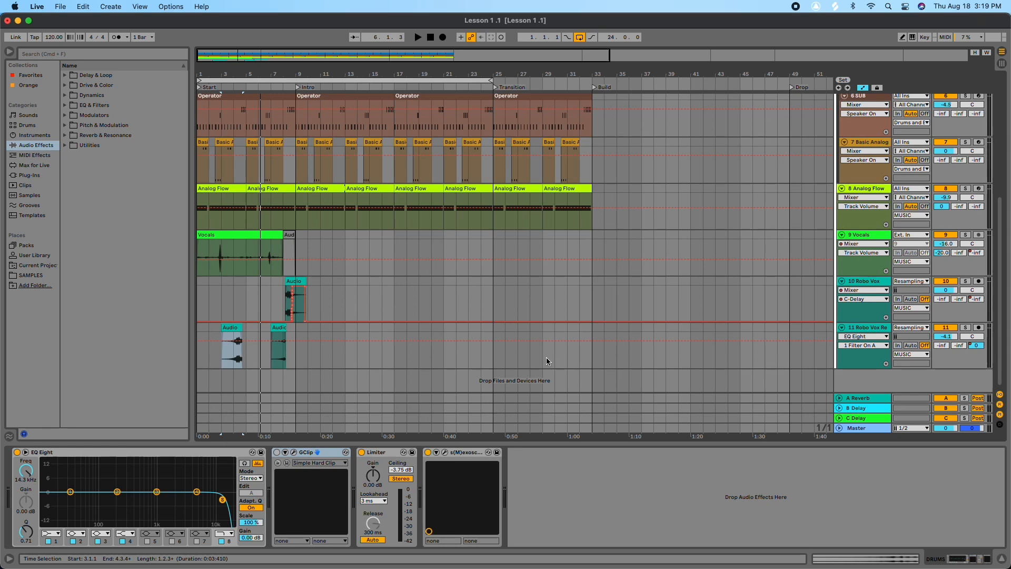
Review the track hierarchy and the Limiters on the MUSIC and Drums and Bass groups.
scroll(798, 318, up, 5)
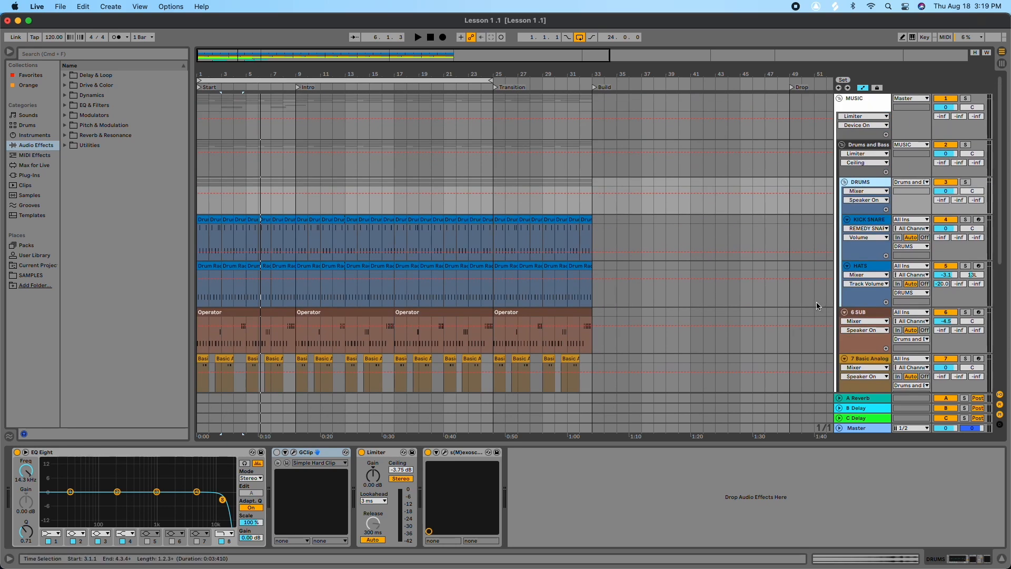
scroll(815, 302, down, 10)
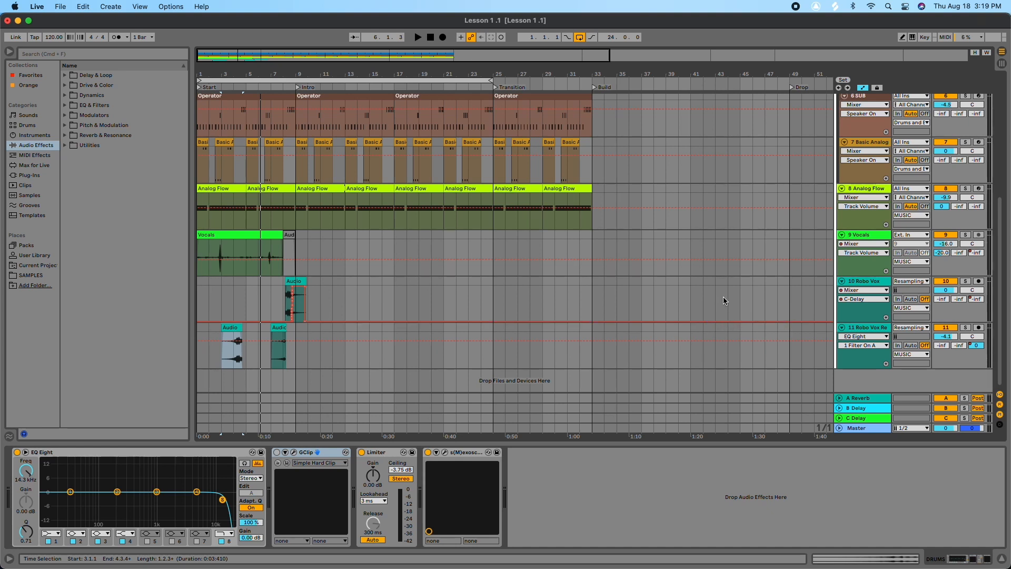
scroll(727, 302, up, 5)
scroll(792, 295, up, 6)
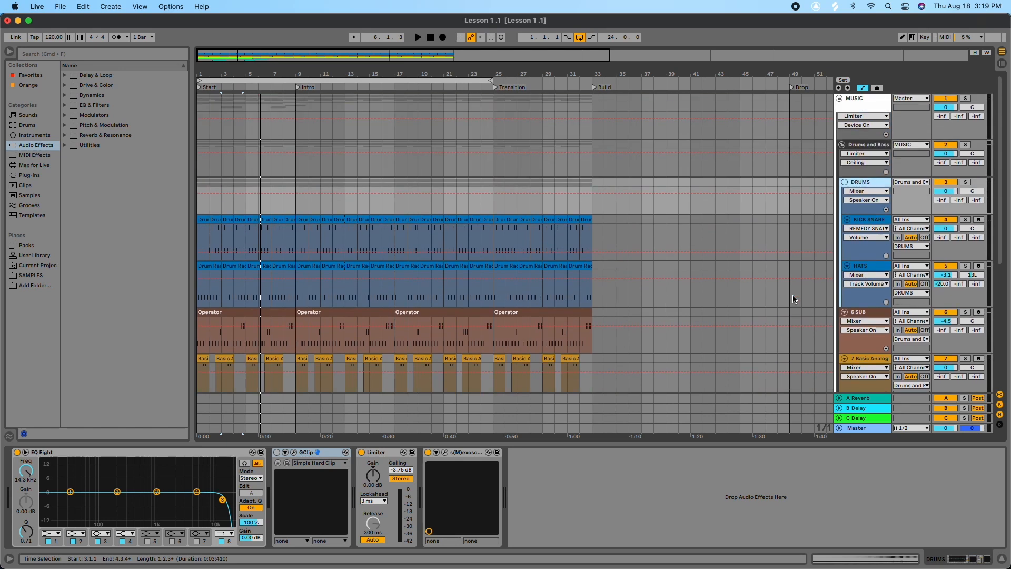
click(862, 137)
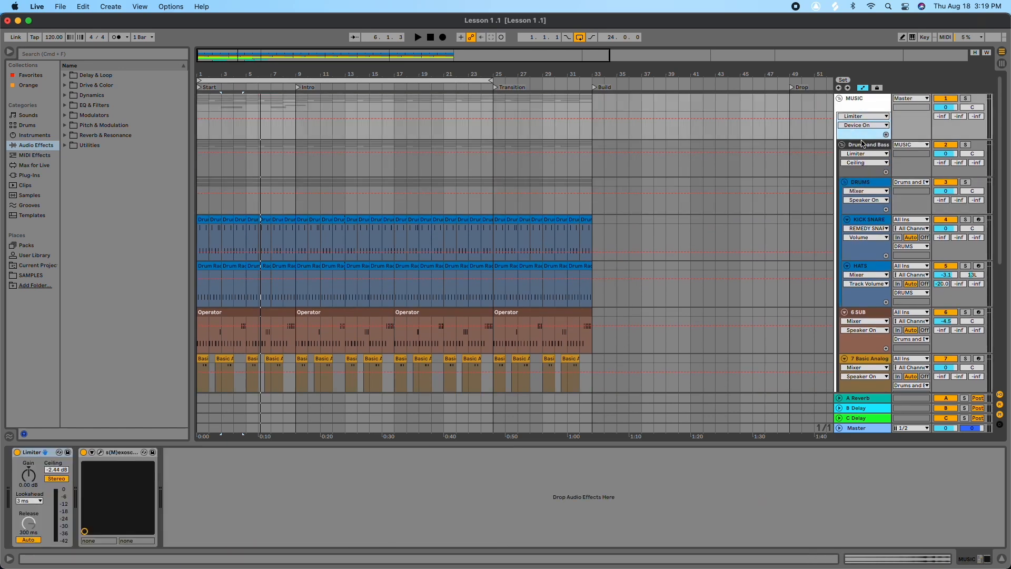
click(861, 144)
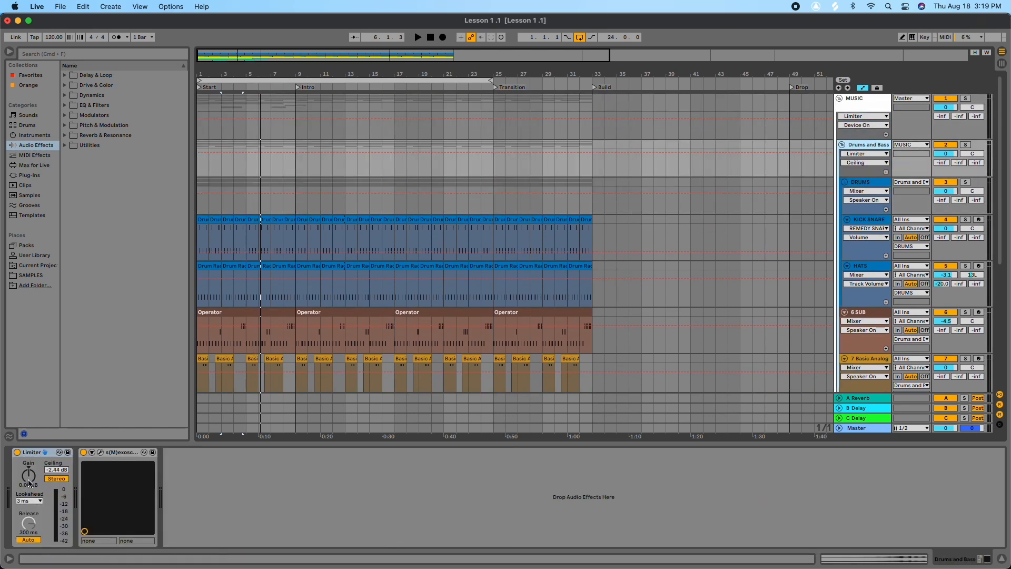
click(877, 103)
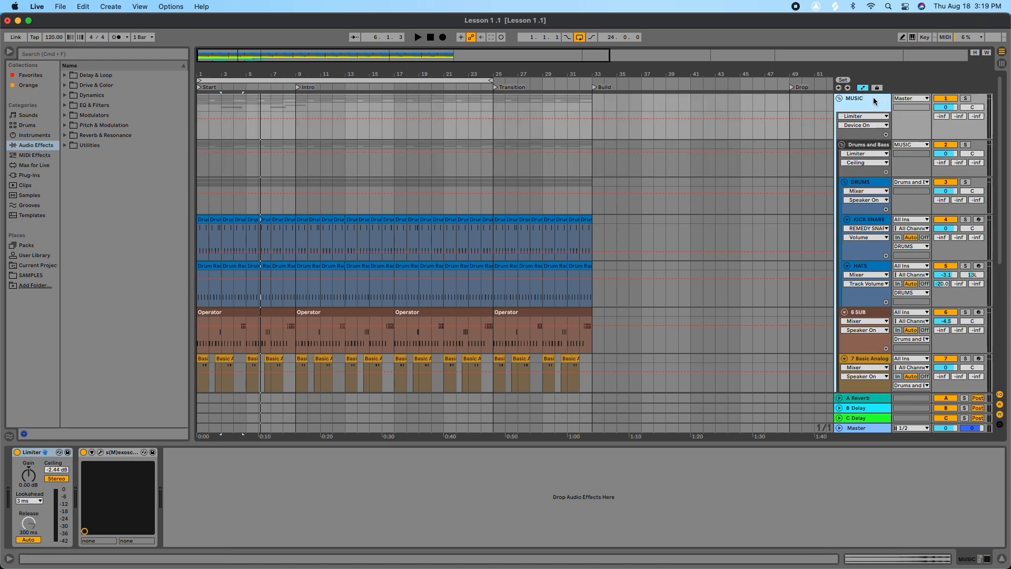
Group the Analog Flow, Vocals, Robo Vox and Robo Vox Re tracks and name the group Vocal.
scroll(740, 130, down, 10)
click(863, 189)
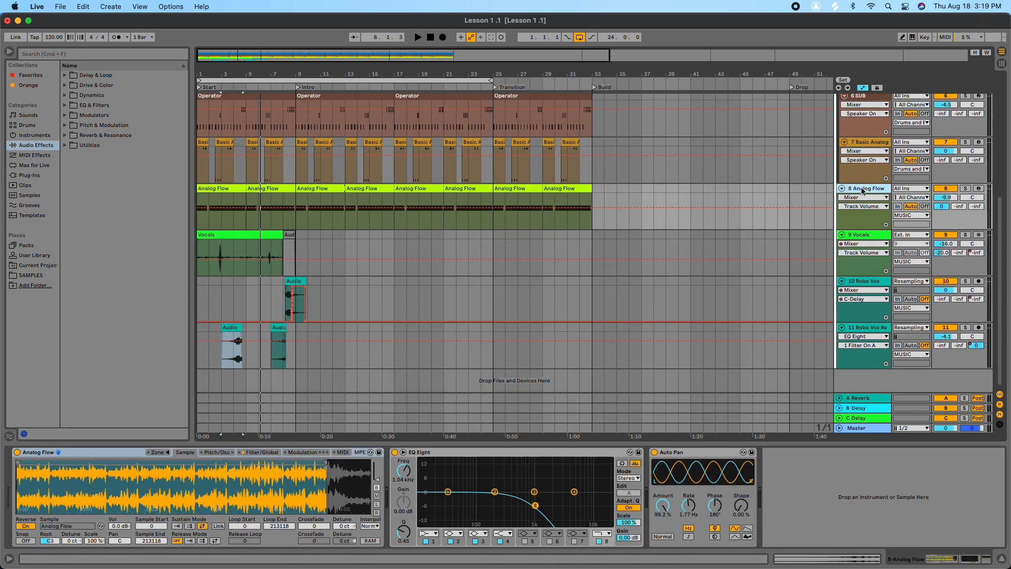
click(866, 327)
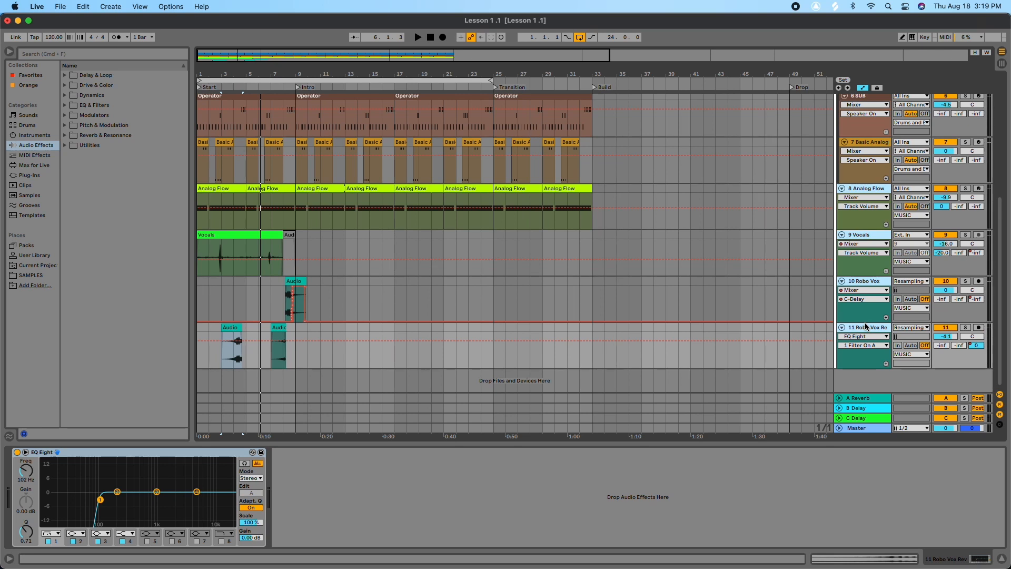
key(super+g)
click(865, 191)
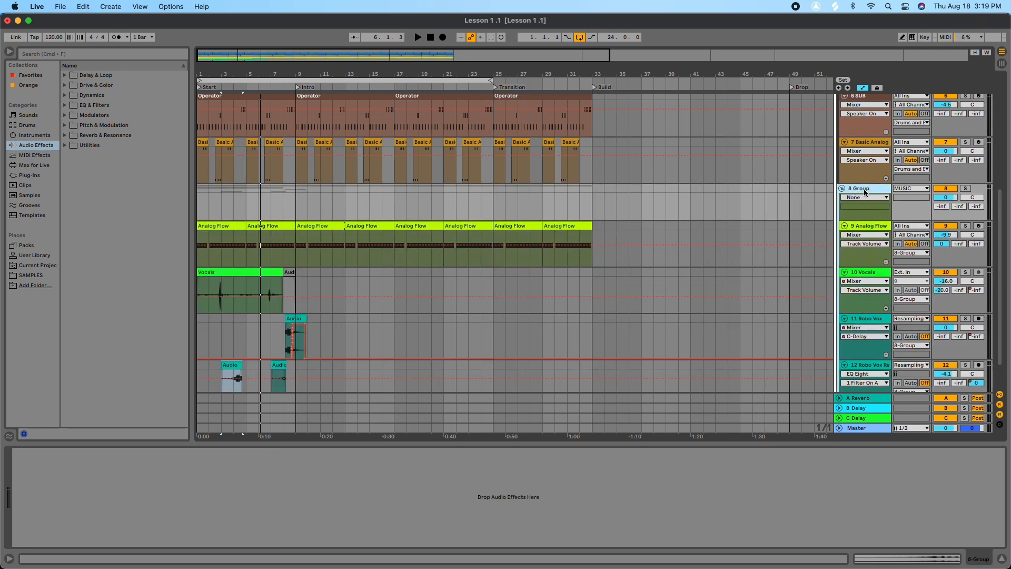
key(super+r)
key(Return)
click(800, 203)
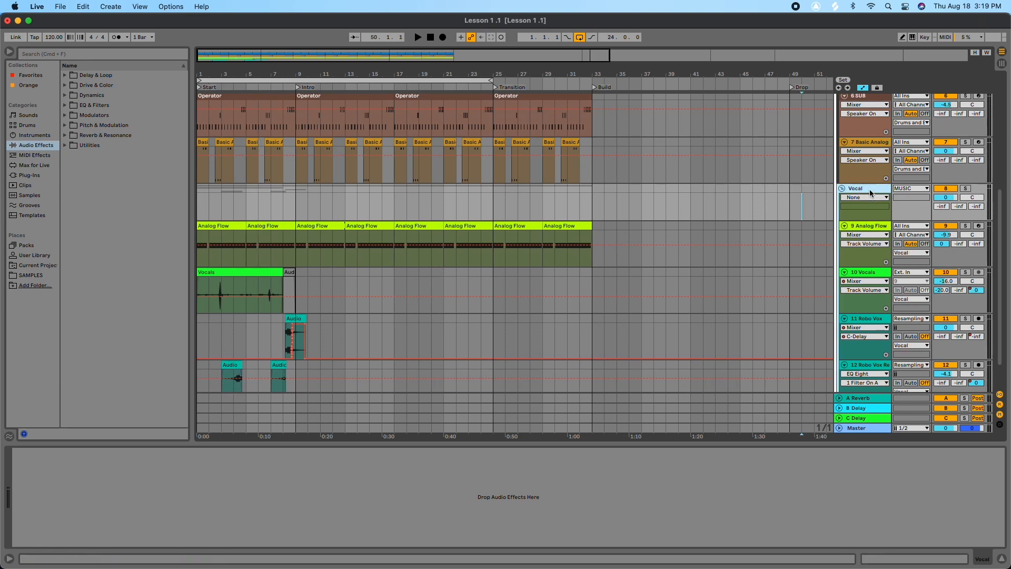
Copy the MUSIC group's Limiter to the Vocal group and start playback.
scroll(758, 179, up, 10)
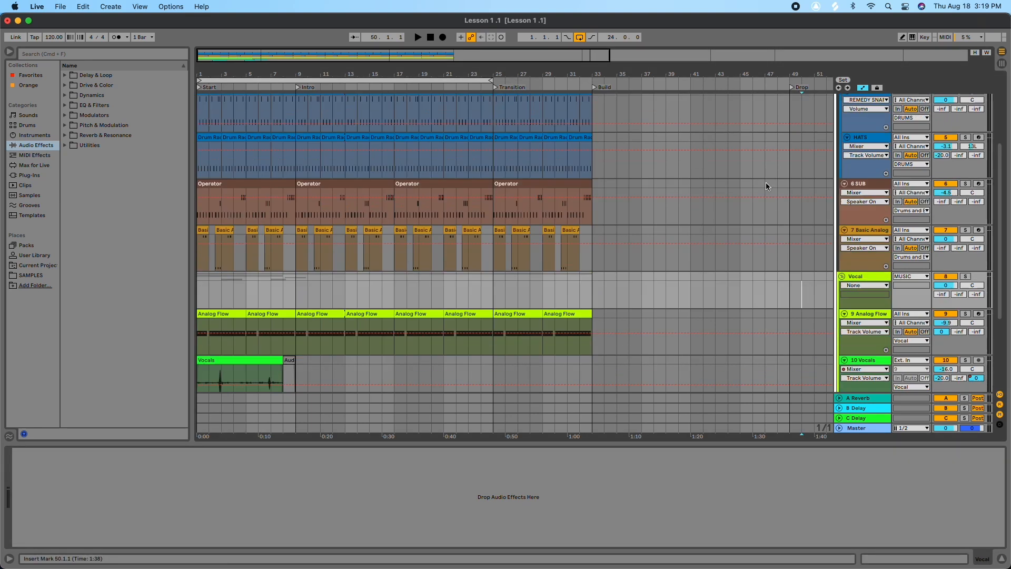
click(855, 99)
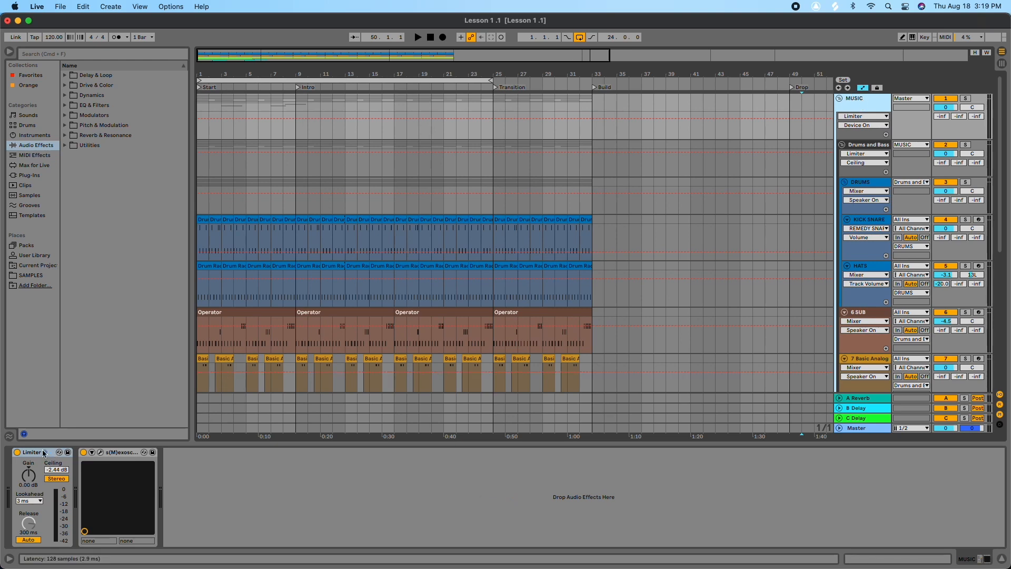
scroll(492, 343, down, 8)
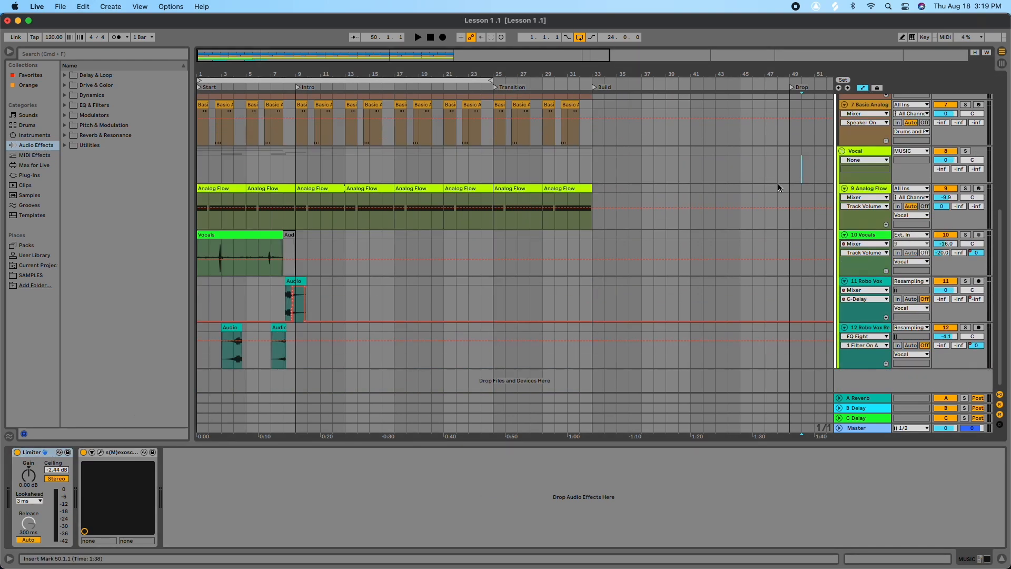
click(857, 152)
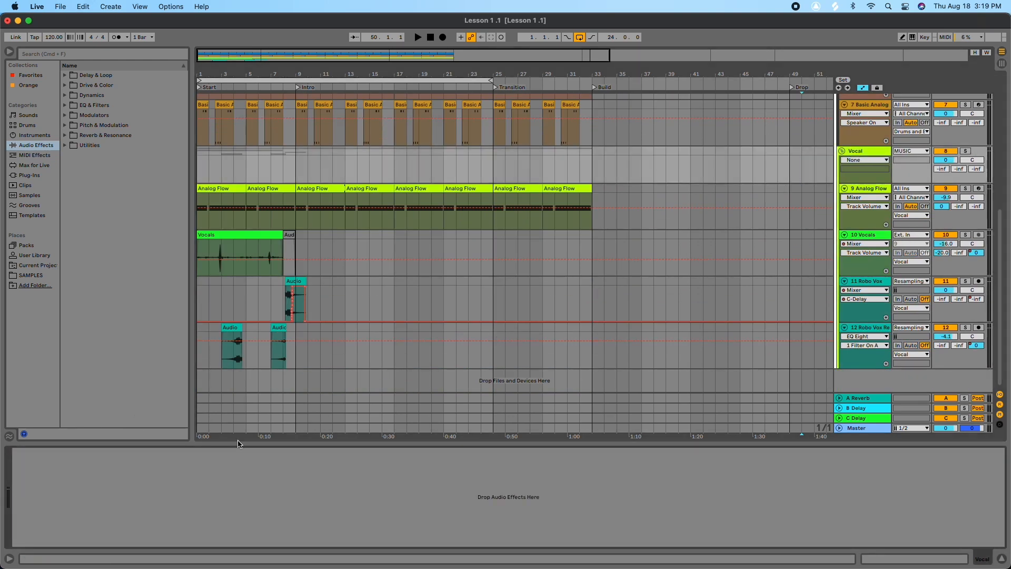
key(space)
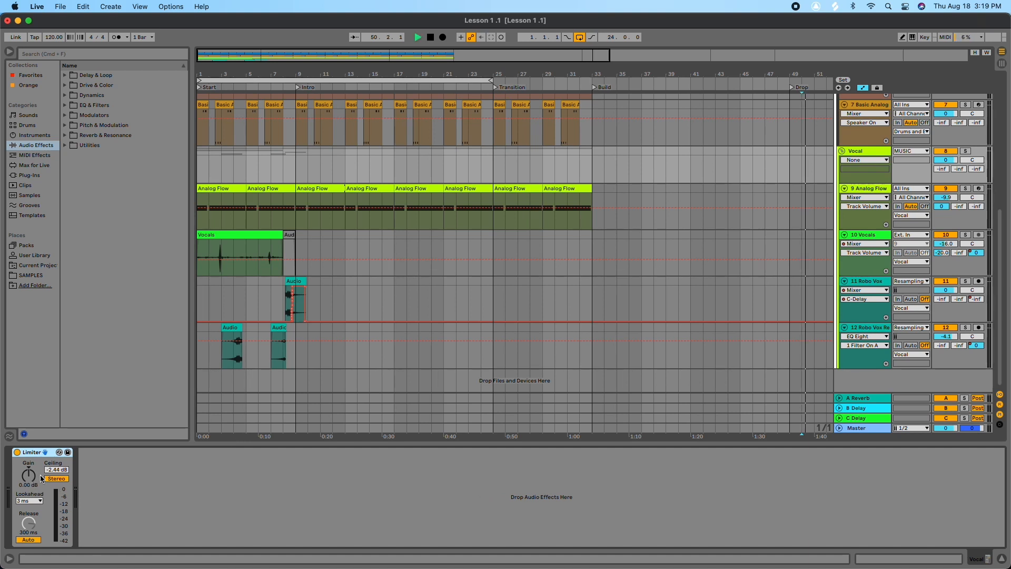
Set the Vocal group's Limiter gain to 2.40 dB and audition the mix.
click(430, 38)
key(space)
drag(29, 476, 29, 464)
key(space)
key(space)
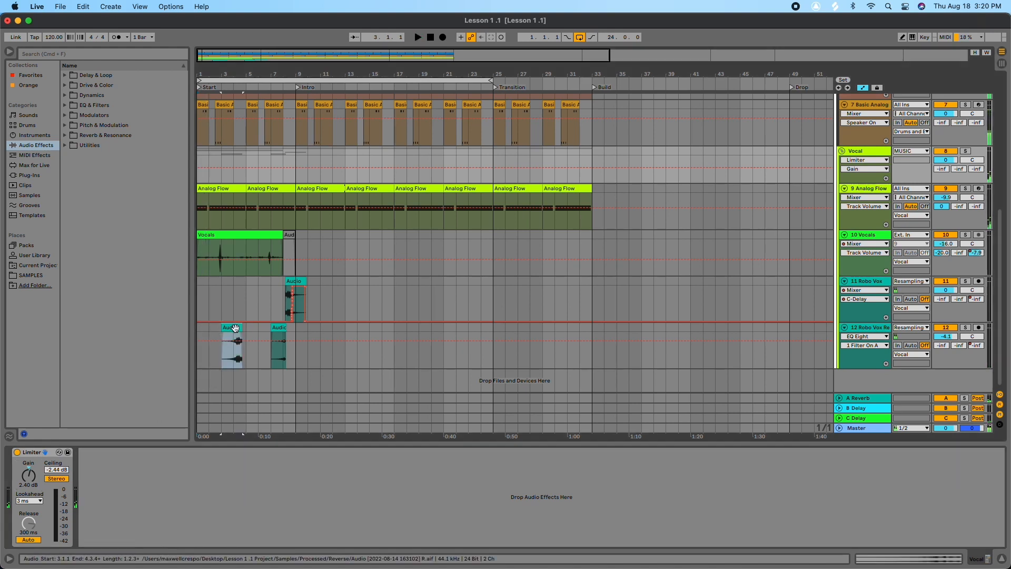
Play from the first Robo Vox Re clip, set the Vocal Limiter's gain to 1.00 dB, and delete that Limiter.
click(231, 342)
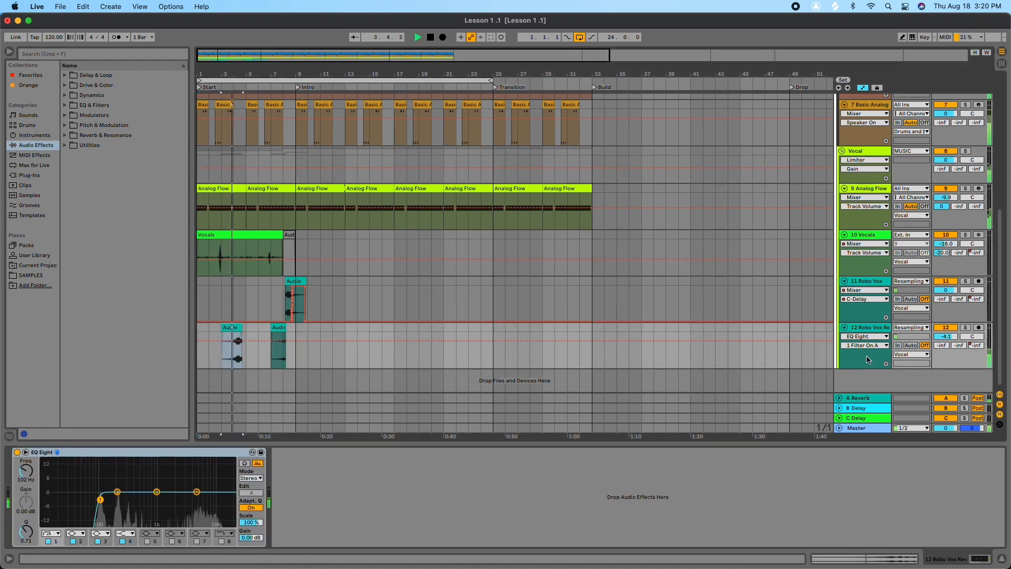
click(863, 150)
key(space)
drag(28, 479, 28, 475)
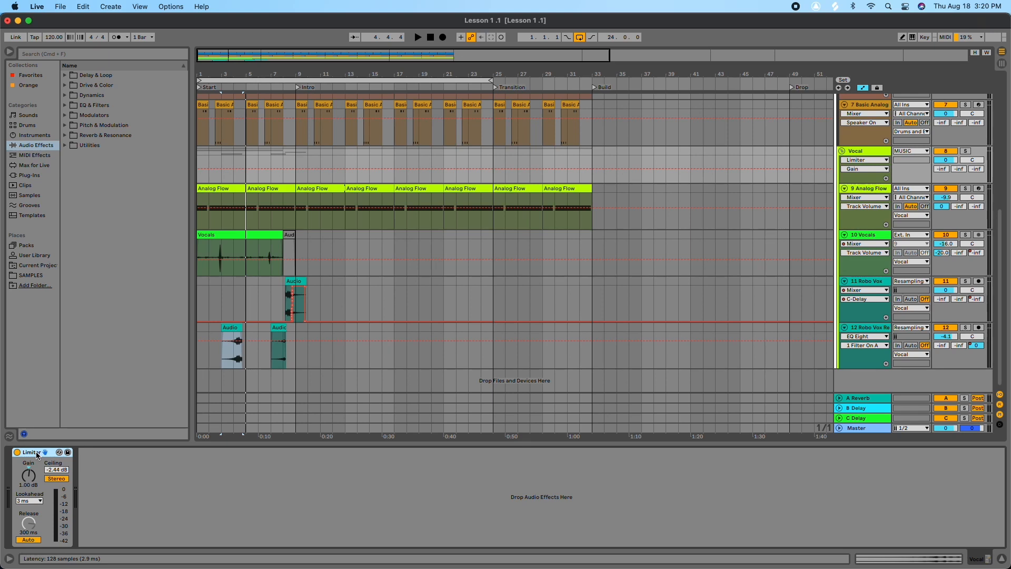
key(Delete)
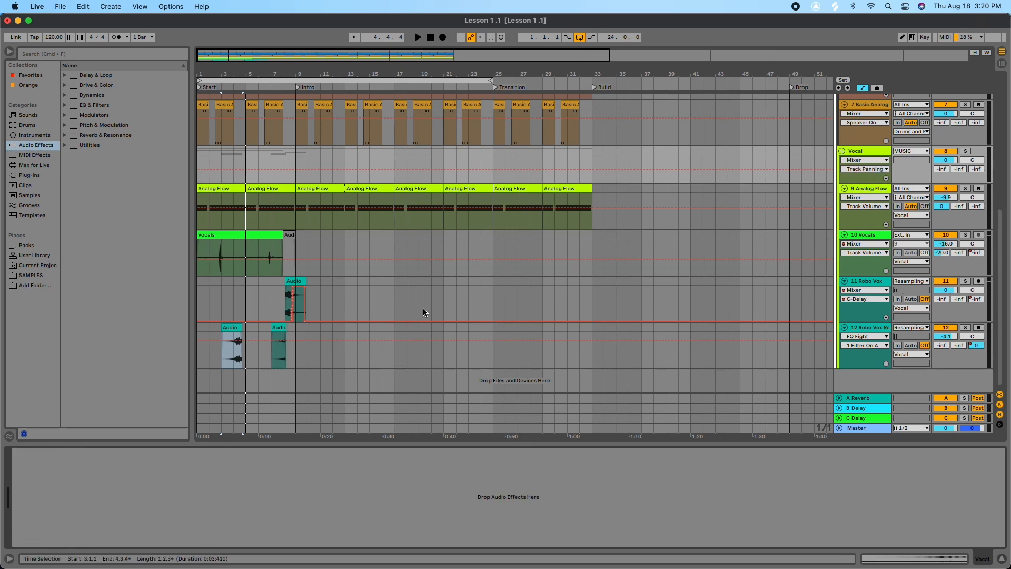
Select the MUSIC group and return the playhead to the start of the arrangement.
scroll(553, 285, up, 5)
scroll(734, 292, down, 5)
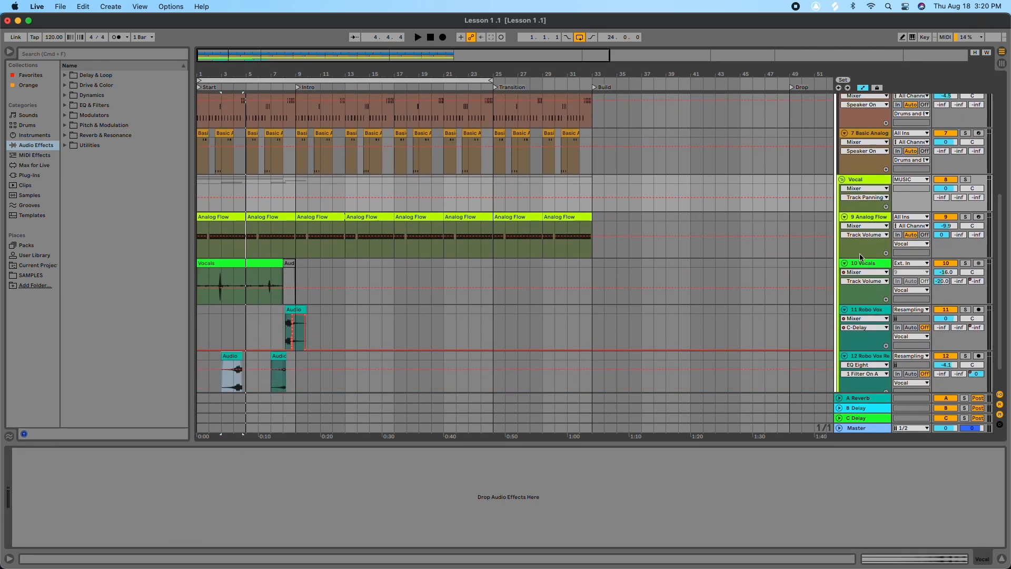
scroll(702, 316, up, 10)
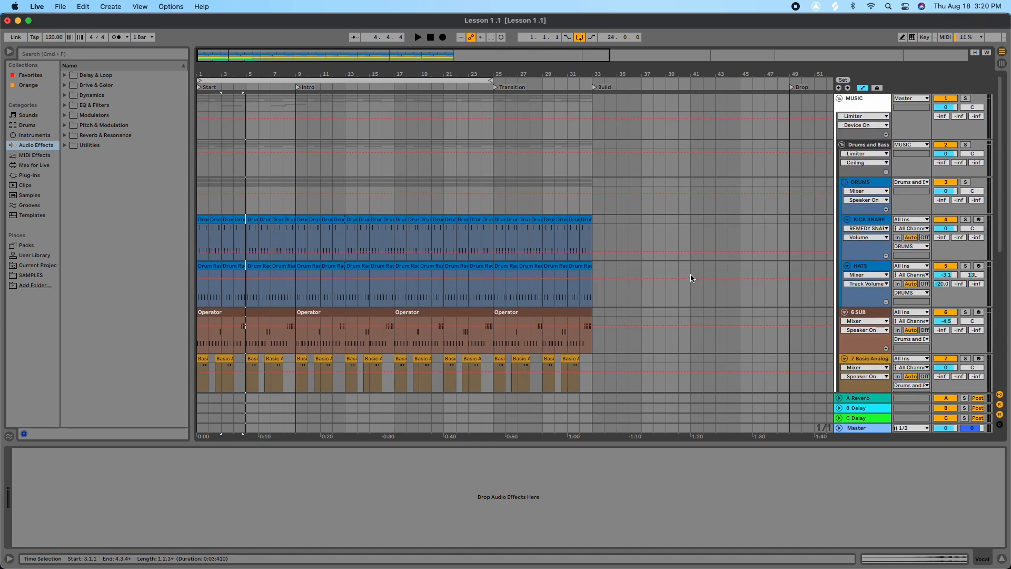
click(867, 107)
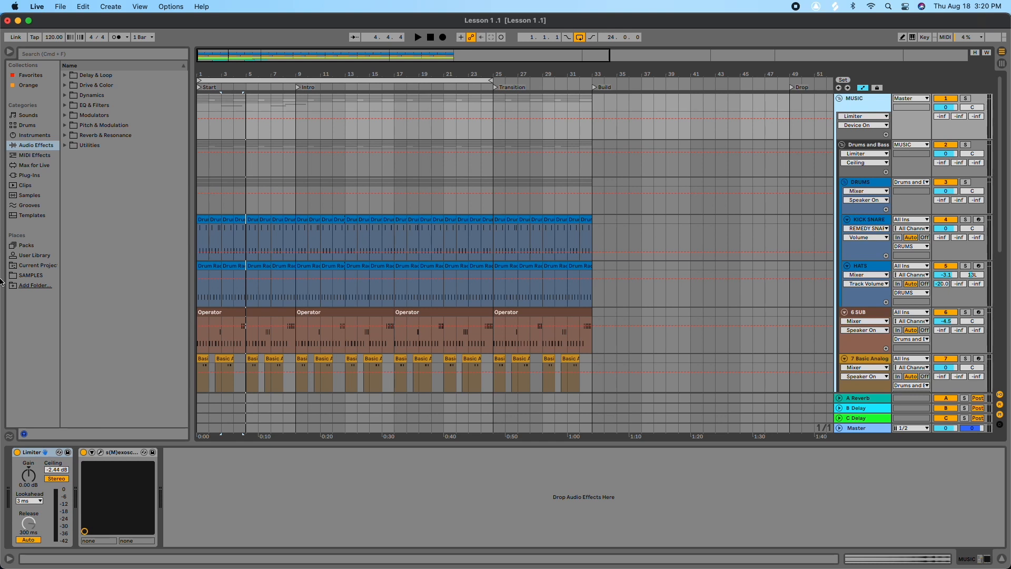
click(434, 39)
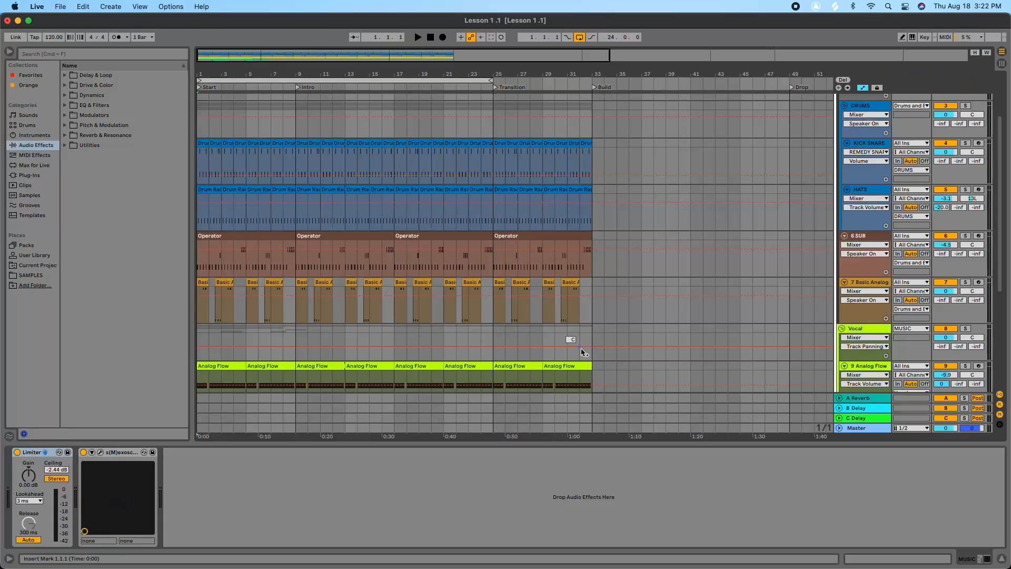
scroll(581, 349, up, 2)
scroll(582, 349, down, 2)
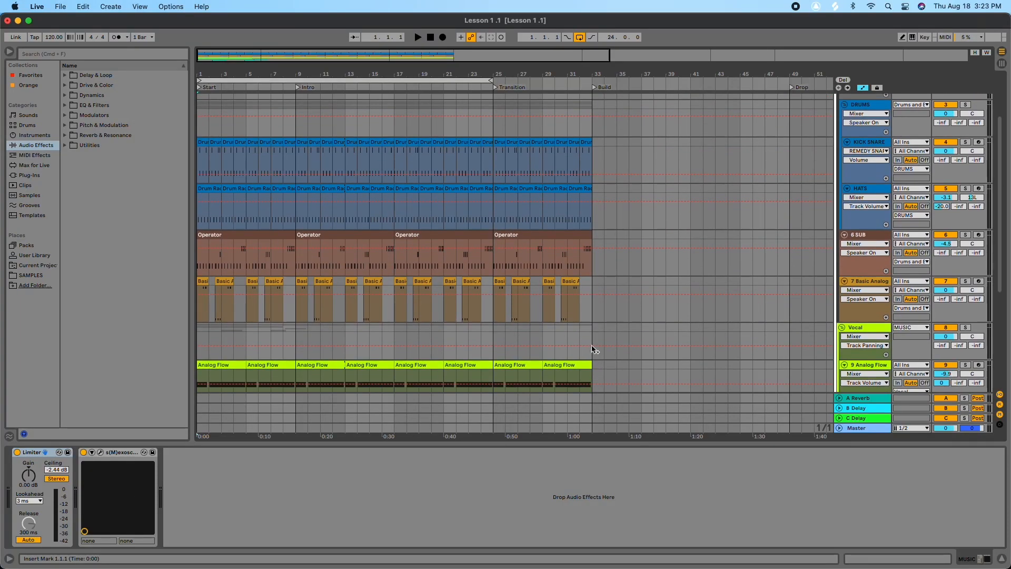
Group the Basic Analog track together with the Vocal group and its tracks inside Drums and Bass.
click(857, 279)
scroll(765, 266, up, 2)
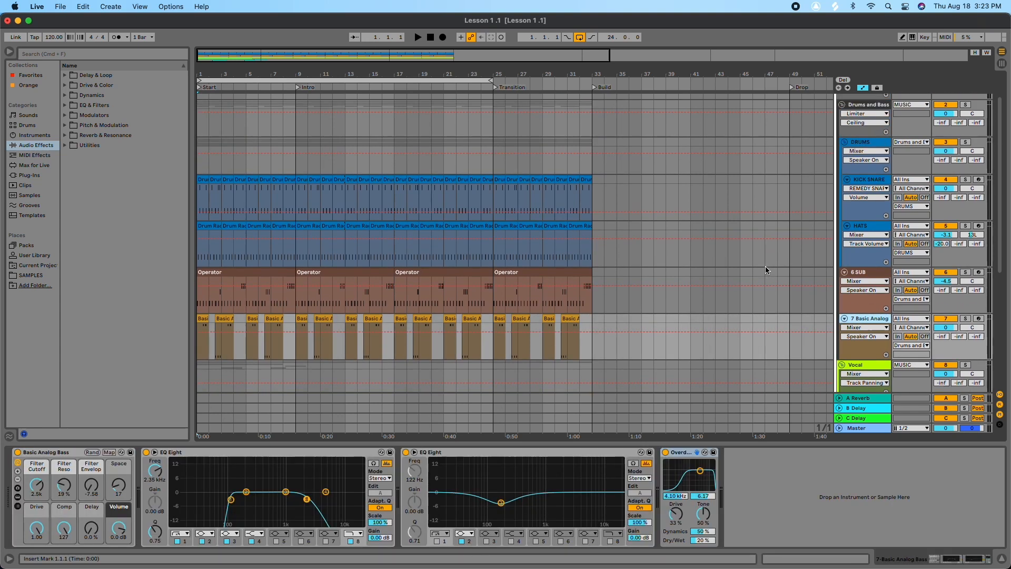
scroll(765, 266, up, 2)
scroll(766, 266, up, 1)
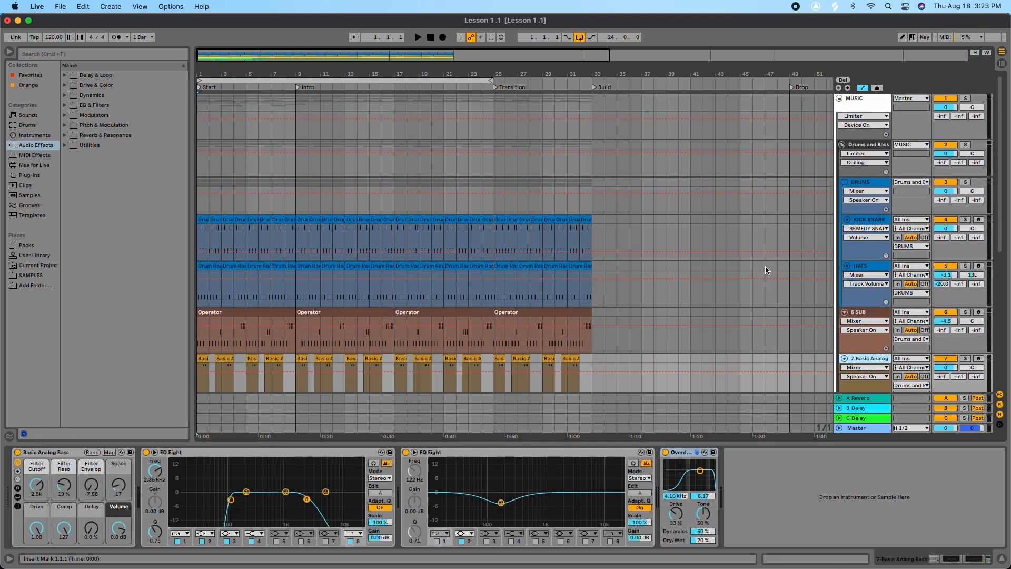
scroll(765, 266, down, 3)
scroll(765, 266, down, 2)
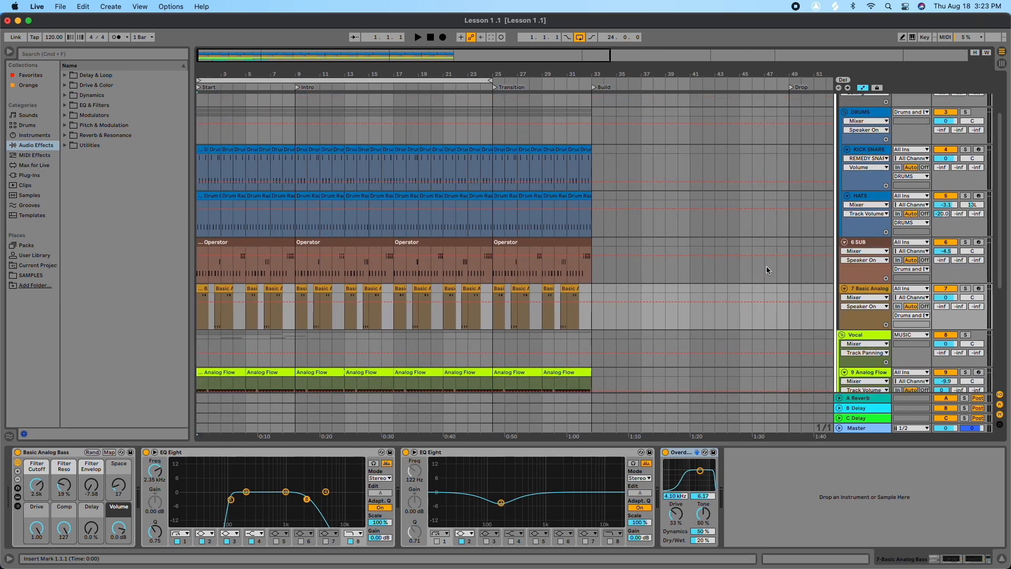
scroll(766, 266, down, 2)
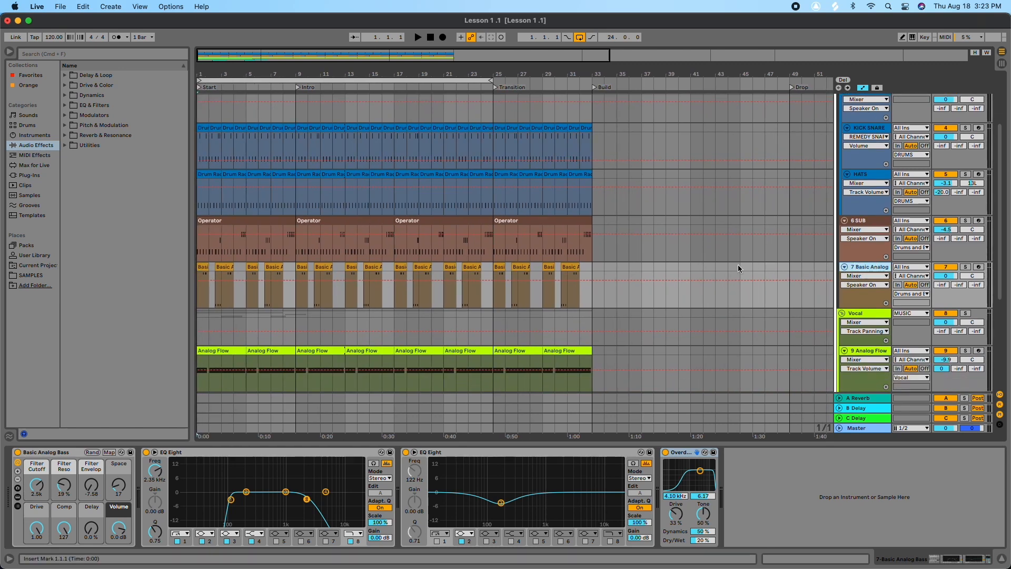
scroll(731, 264, down, 2)
scroll(766, 254, down, 2)
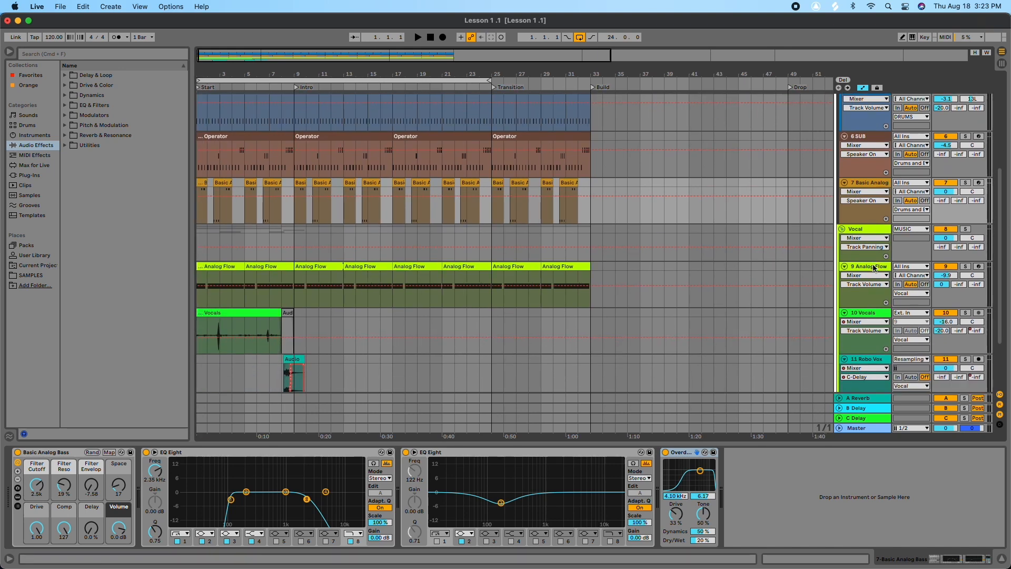
click(874, 268)
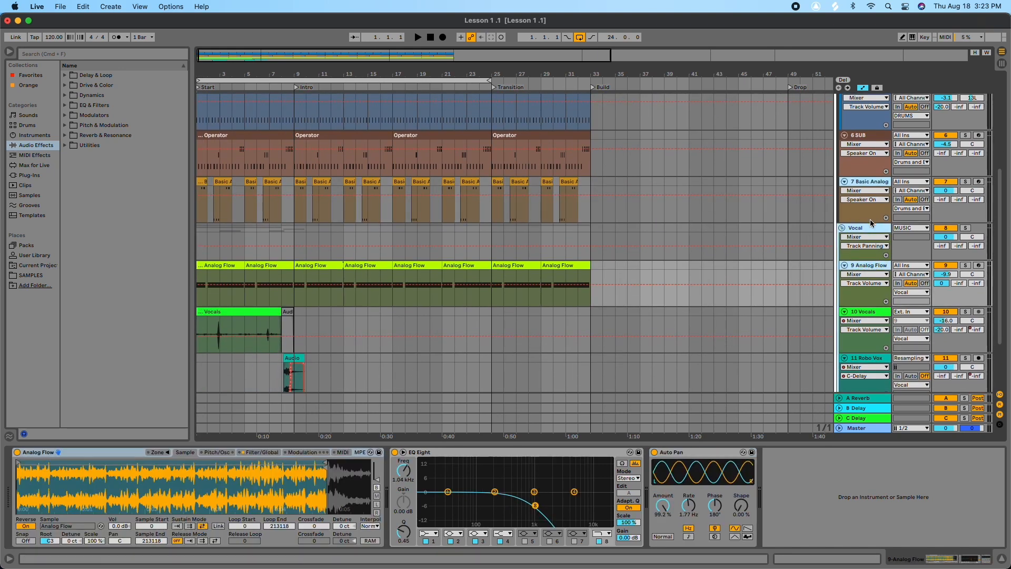
scroll(763, 245, down, 4)
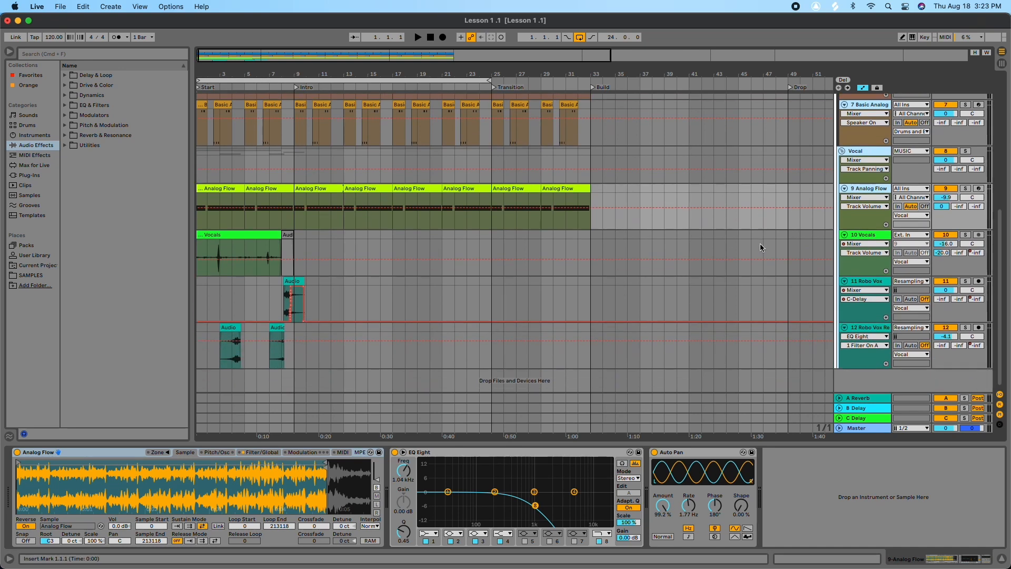
scroll(760, 243, up, 7)
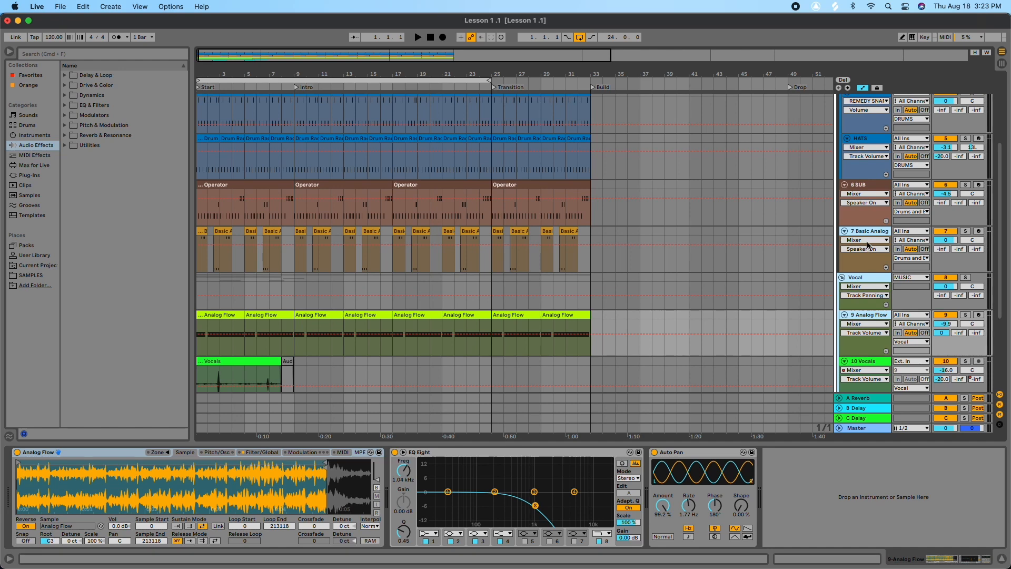
key(super+g)
Rename the new group holding the Basic Analog track and the Vocal group as SIDECHAIN.
scroll(837, 248, down, 10)
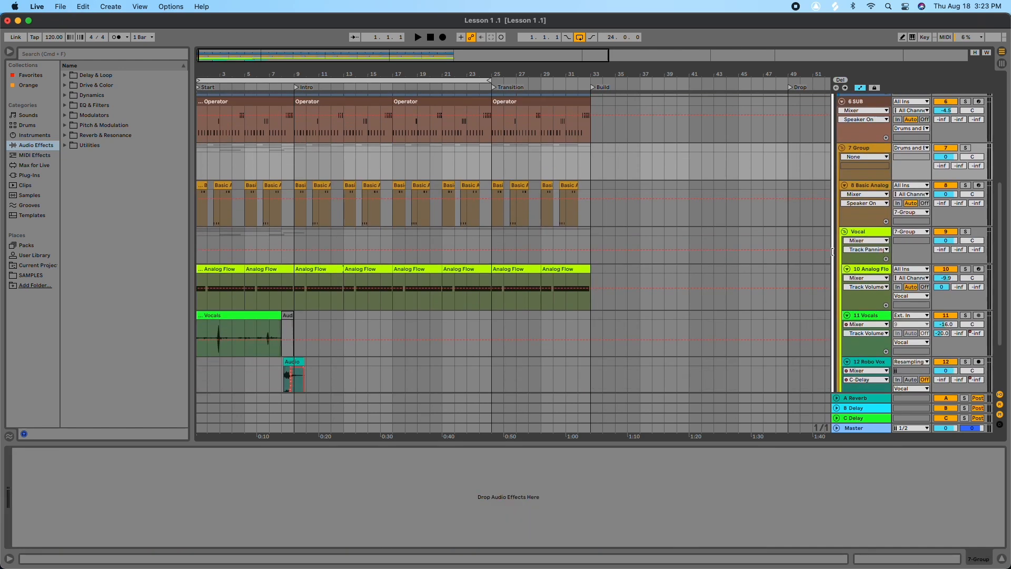
scroll(832, 251, up, 10)
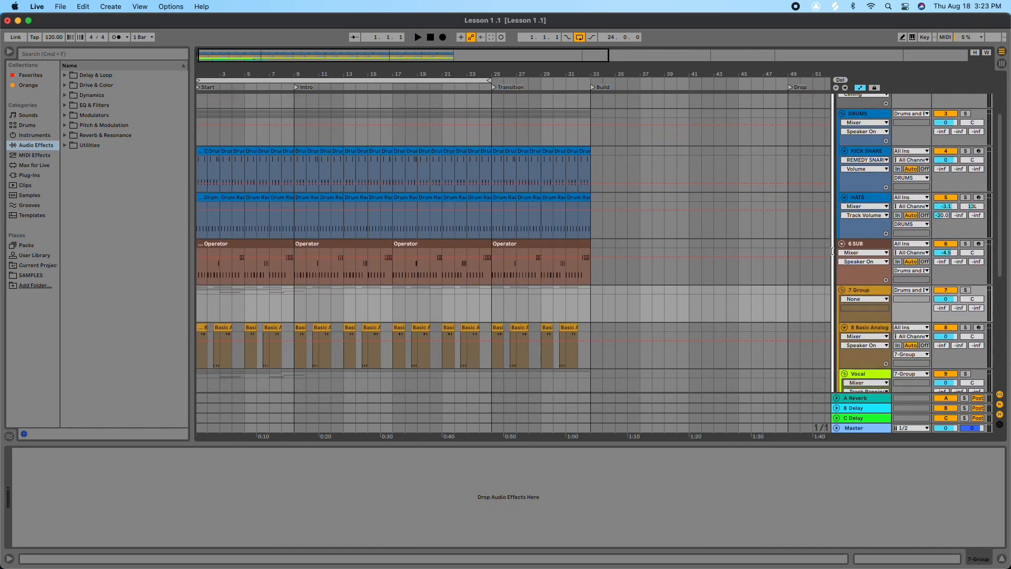
click(862, 241)
key(super+r)
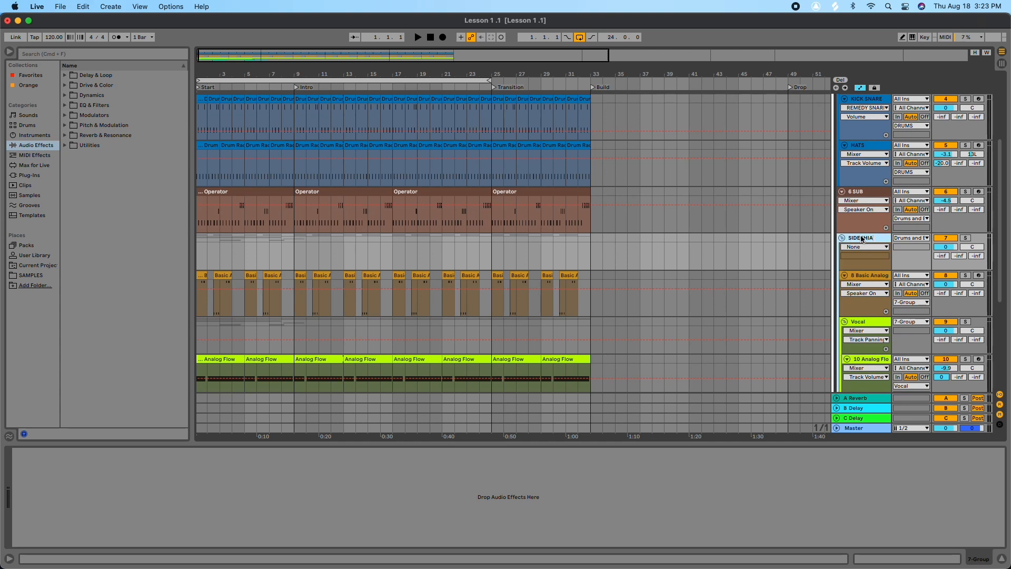
text(SIDECHAIN)
click(801, 253)
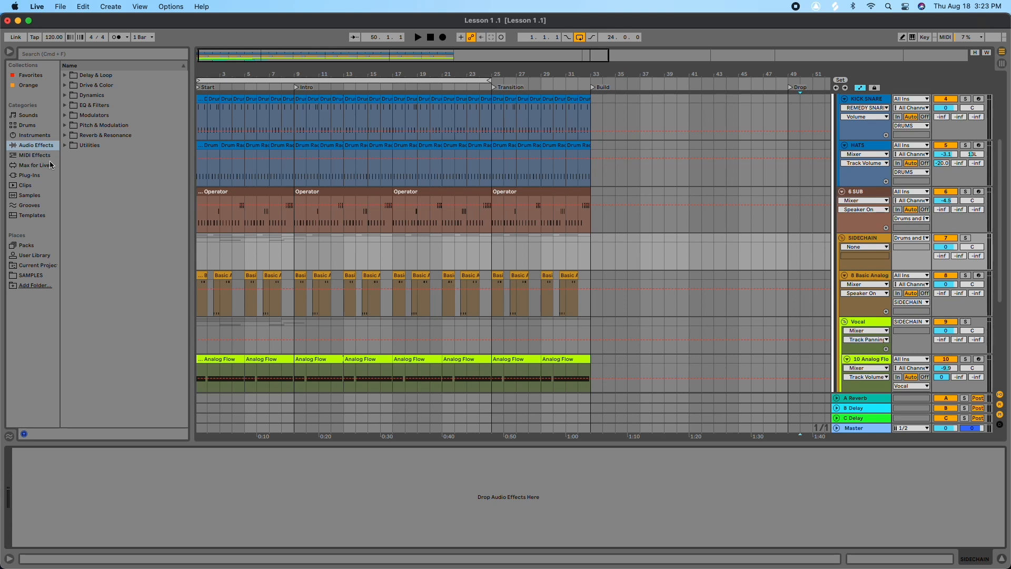
Search the plug-ins for "duck" and add the VST3 Duck from Devious Machines to the SIDECHAIN group.
click(32, 174)
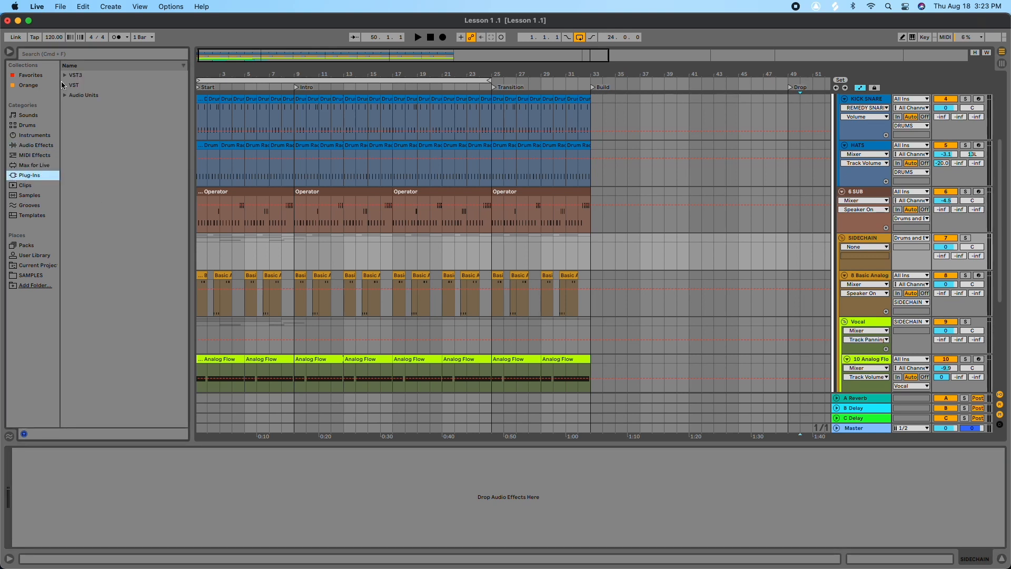
click(58, 53)
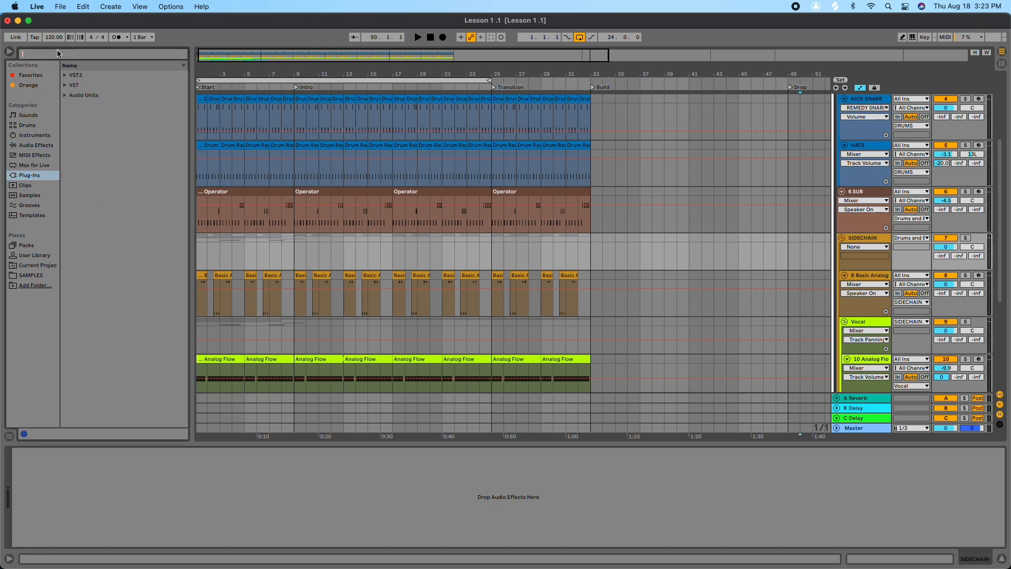
text(duck)
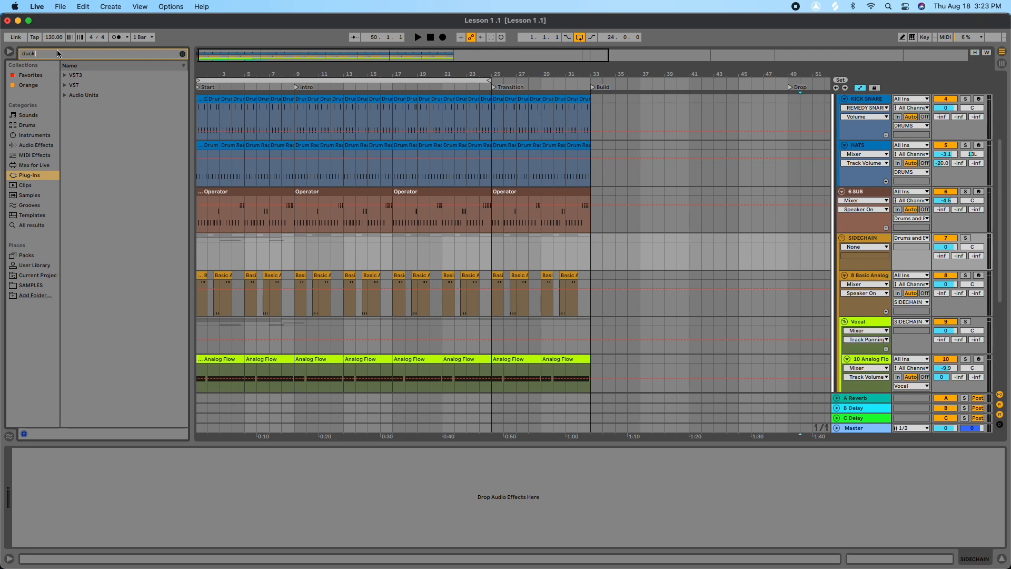
click(63, 75)
click(71, 85)
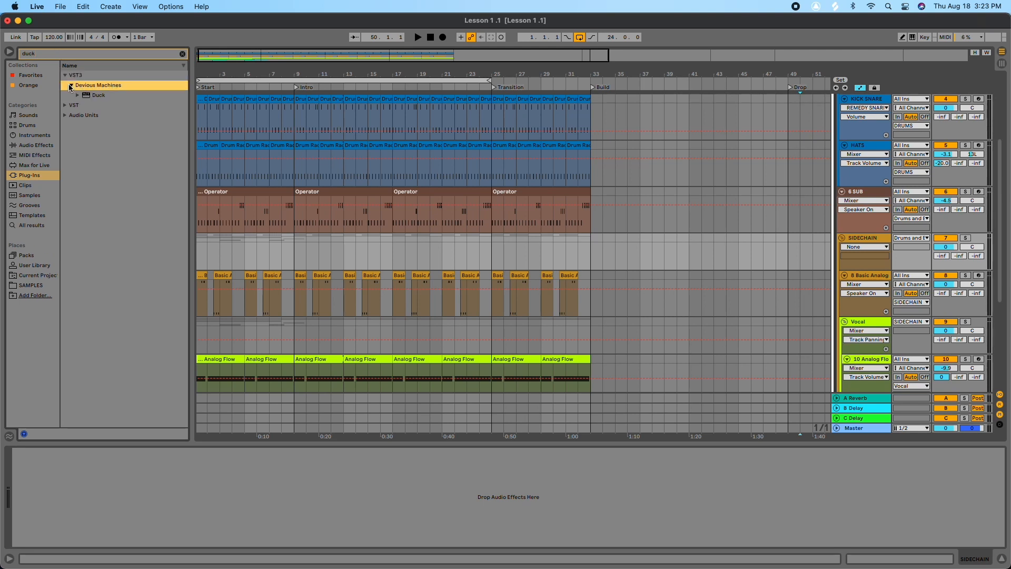
drag(89, 97, 295, 461)
During playback, set Duck's trigger mode to Sidechain and shorten the ducking curve so it recovers just before grid mark 2.
key(space)
click(807, 252)
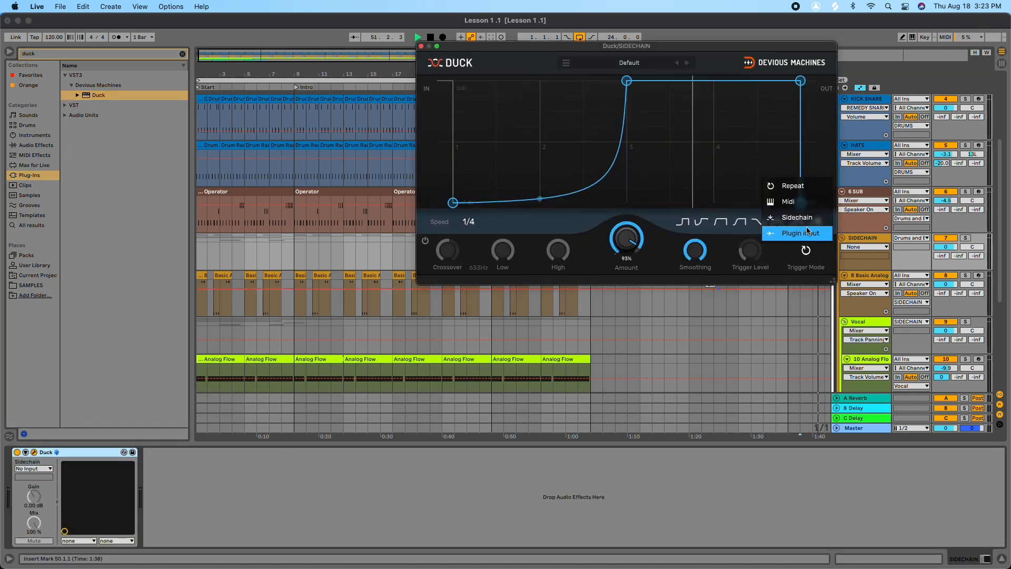
click(802, 231)
drag(626, 81, 553, 80)
click(805, 250)
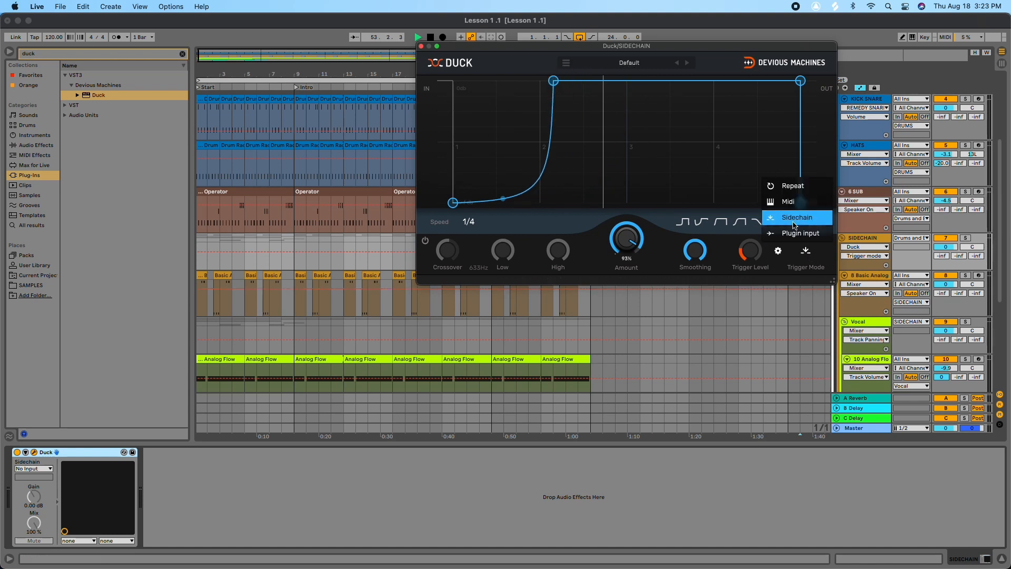
drag(554, 80, 535, 81)
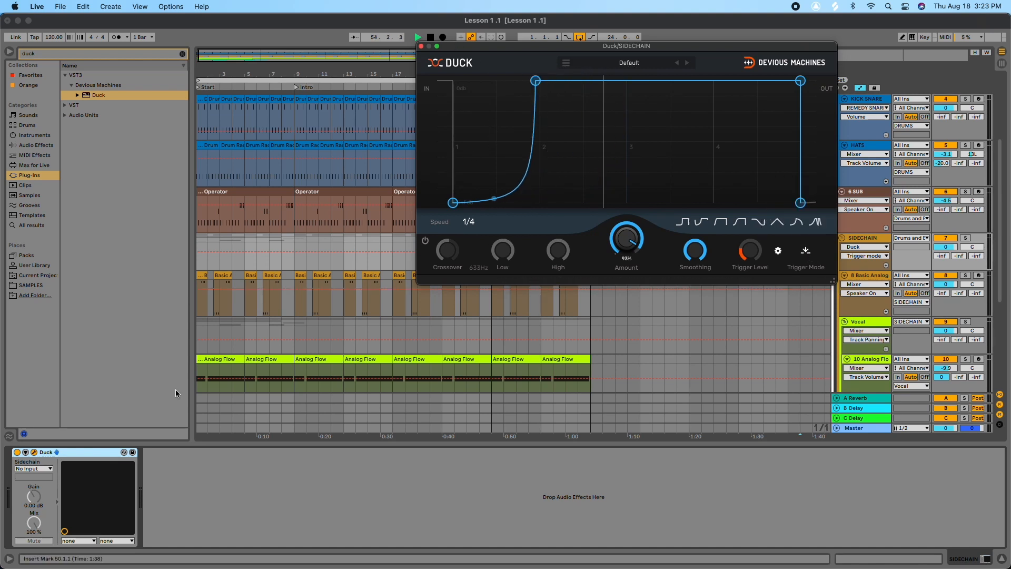
Feed Duck's sidechain from KICK SNARE Post FX, and shorten the curve's recovery to about halfway between grid marks 1 and 2 during playback.
click(30, 468)
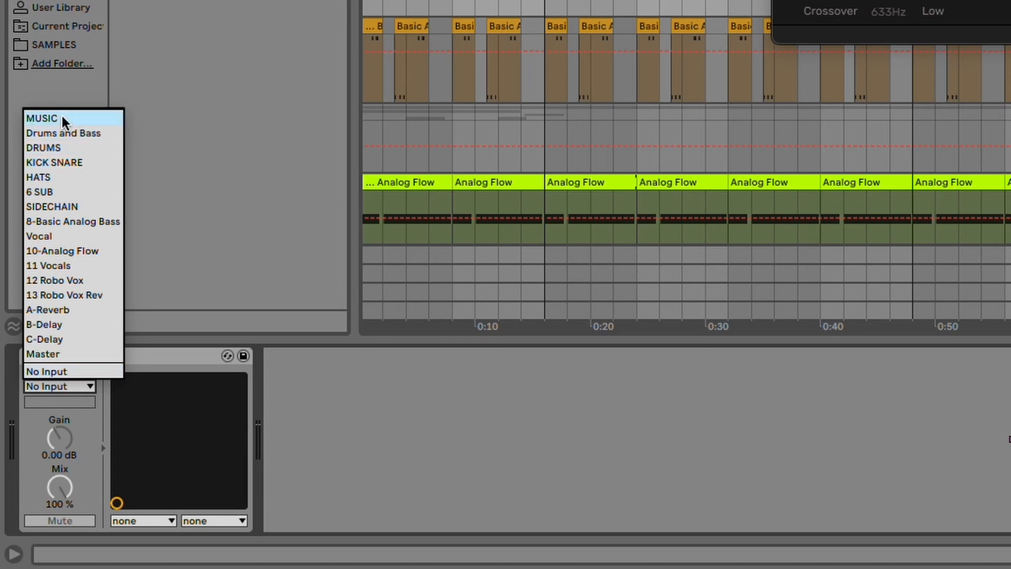
click(70, 163)
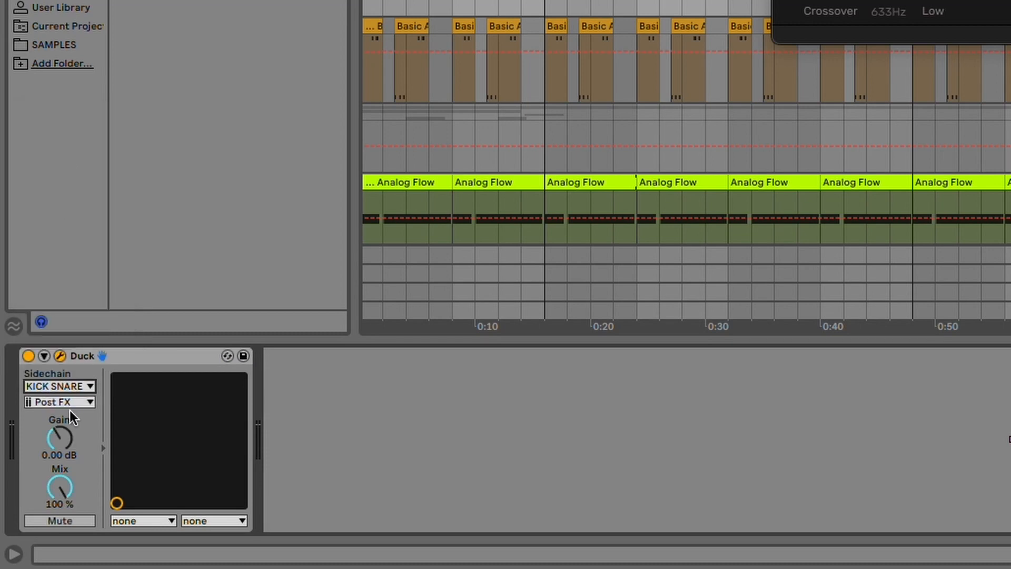
click(46, 401)
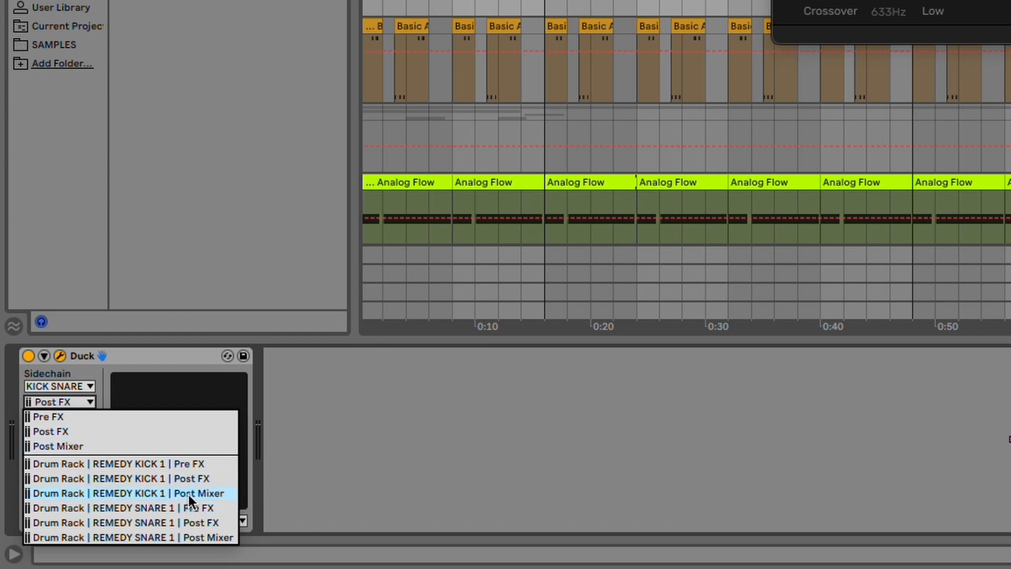
click(527, 442)
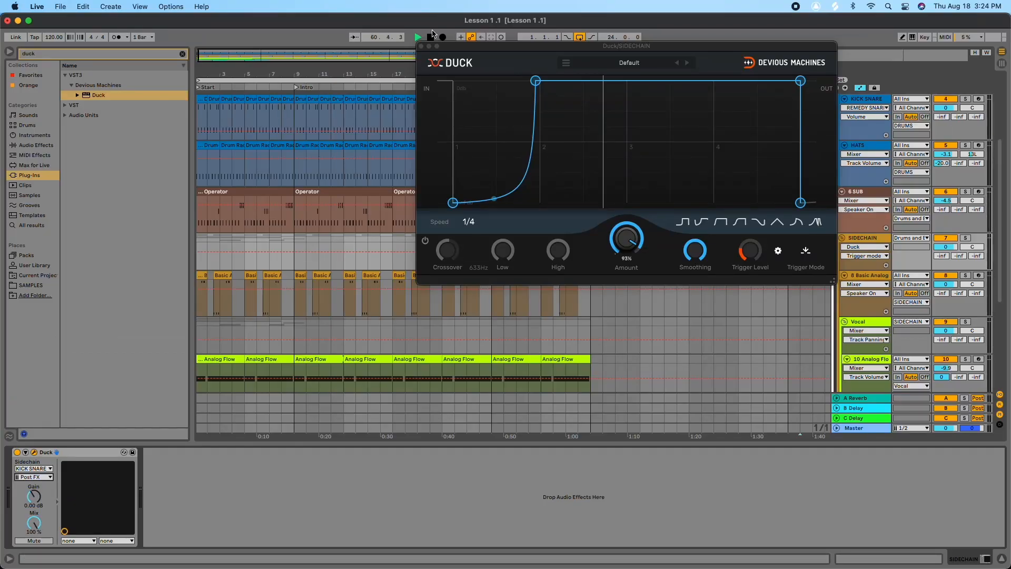
click(431, 36)
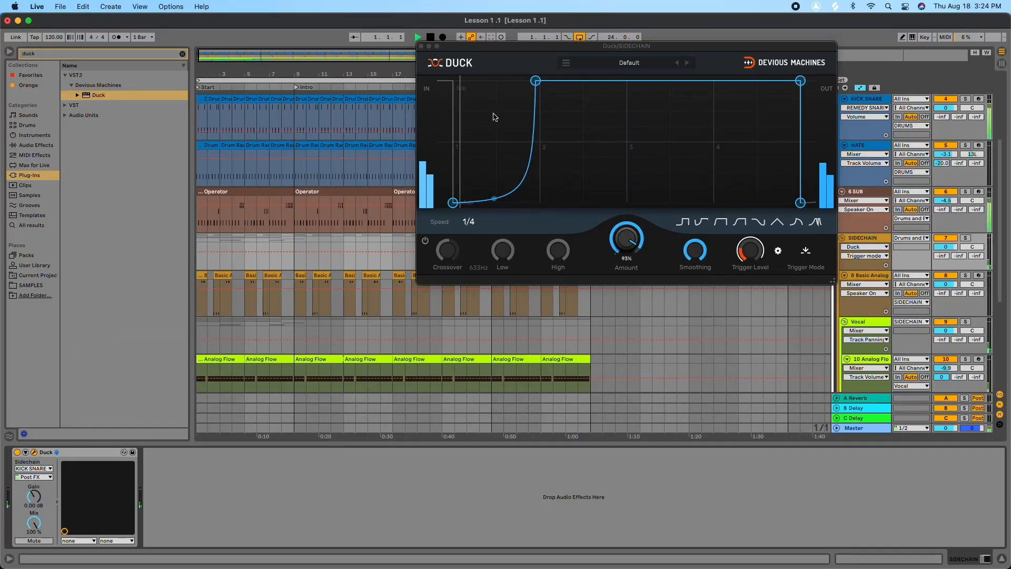
drag(536, 81, 494, 69)
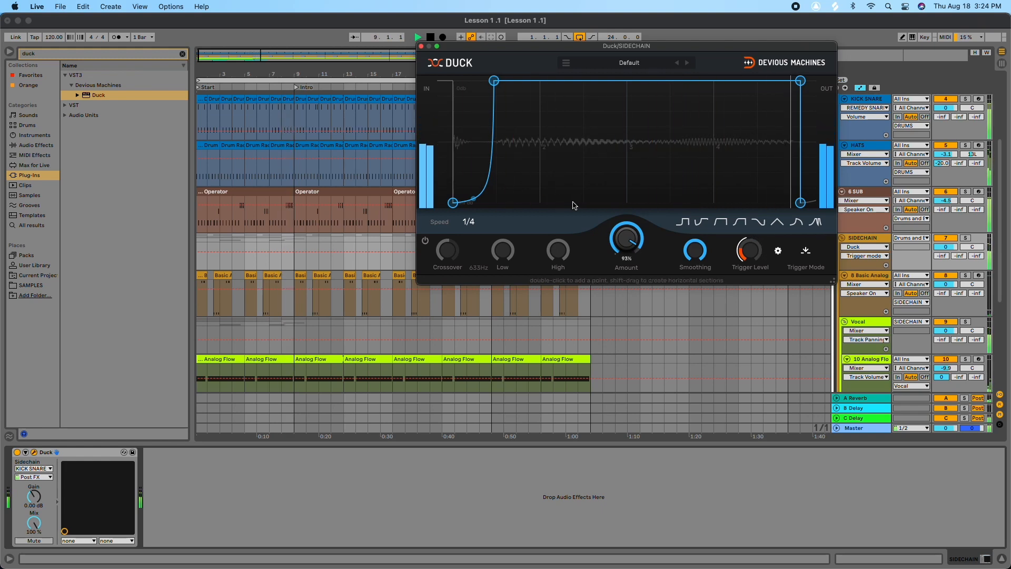
Move the Basic Analog track out of the SIDECHAIN group to just above it, and stop playback.
click(868, 276)
drag(864, 265, 866, 250)
click(431, 38)
Audition the mix while lengthening Duck's recovery to grid mark 2, and pull it back to roughly two thirds of the way there.
scroll(581, 247, down, 5)
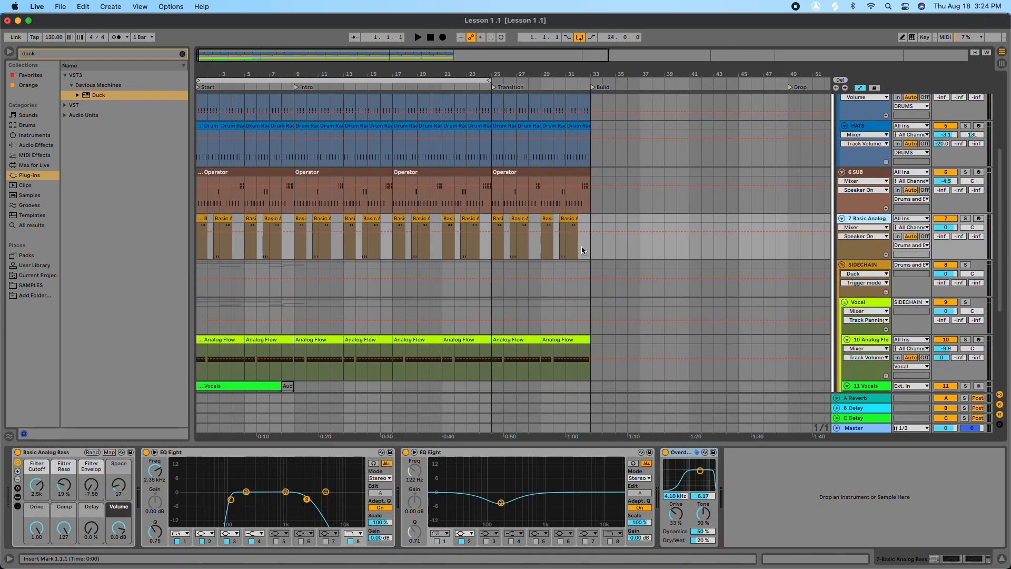
key(space)
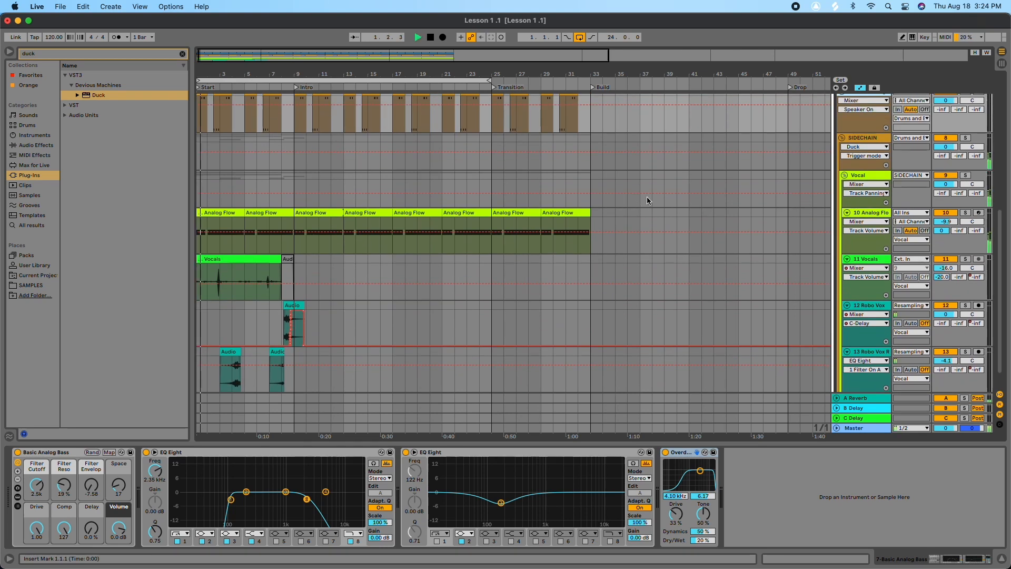
click(623, 163)
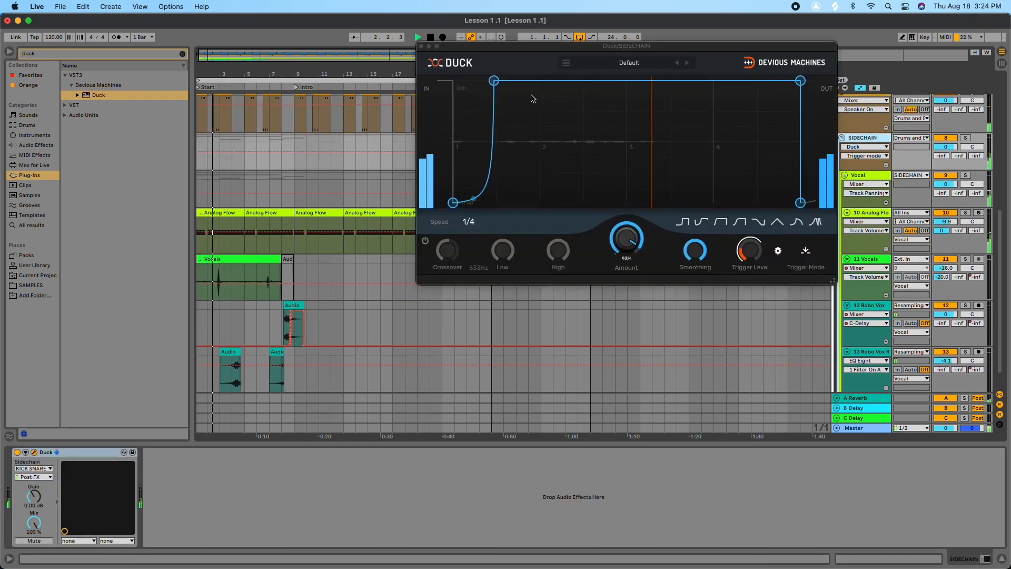
drag(494, 80, 526, 74)
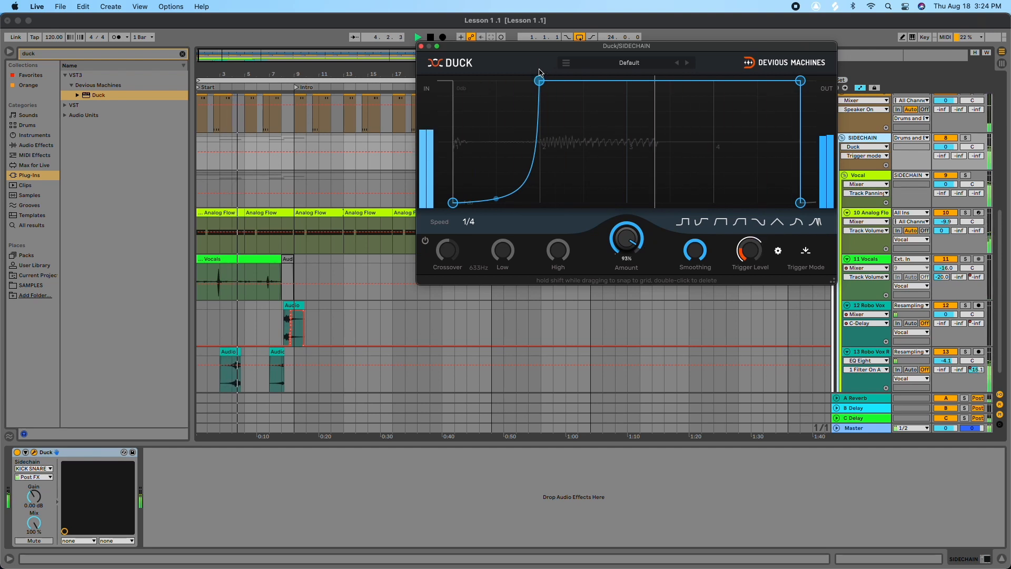
drag(539, 73, 509, 65)
key(space)
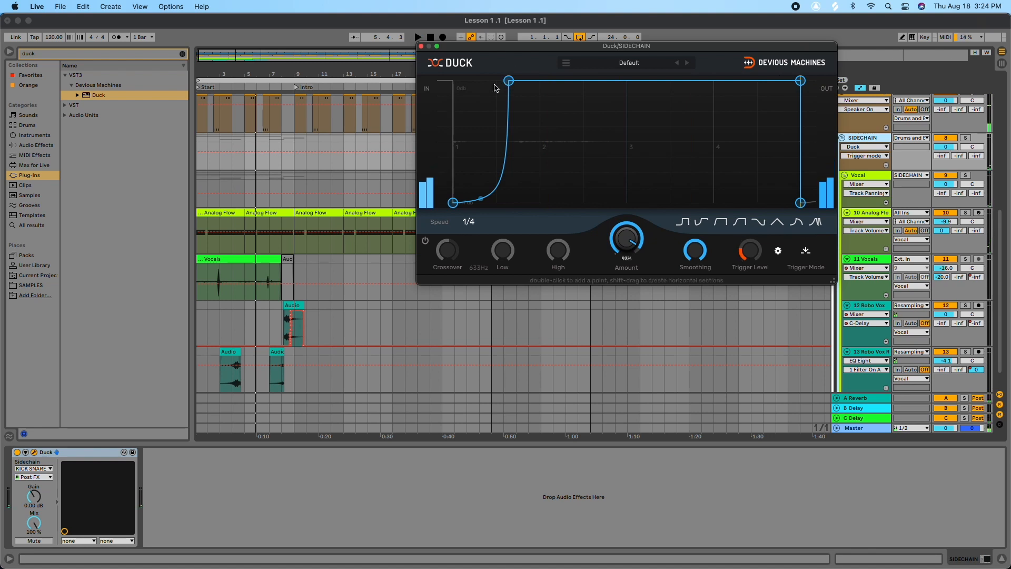
Open s(M)exoscope on the Master, play the arrangement, freeze the waveform, and examine the level around a kick peak.
click(861, 428)
click(356, 452)
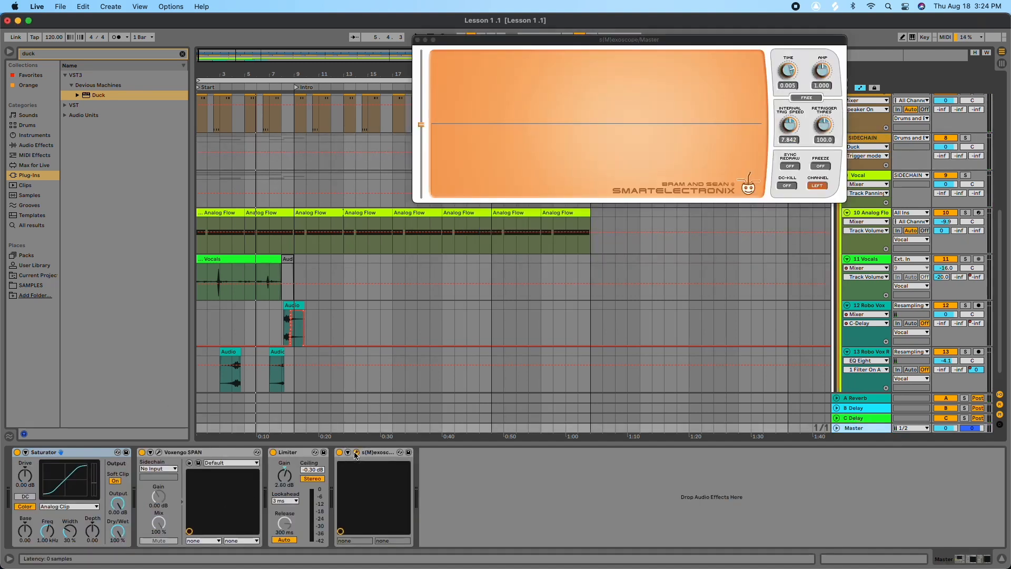
key(space)
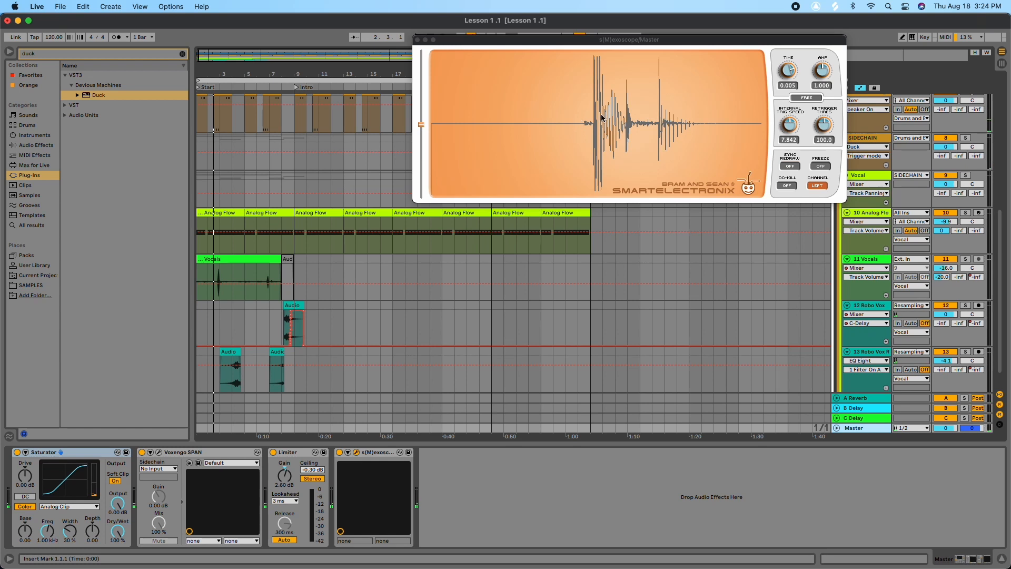
click(822, 166)
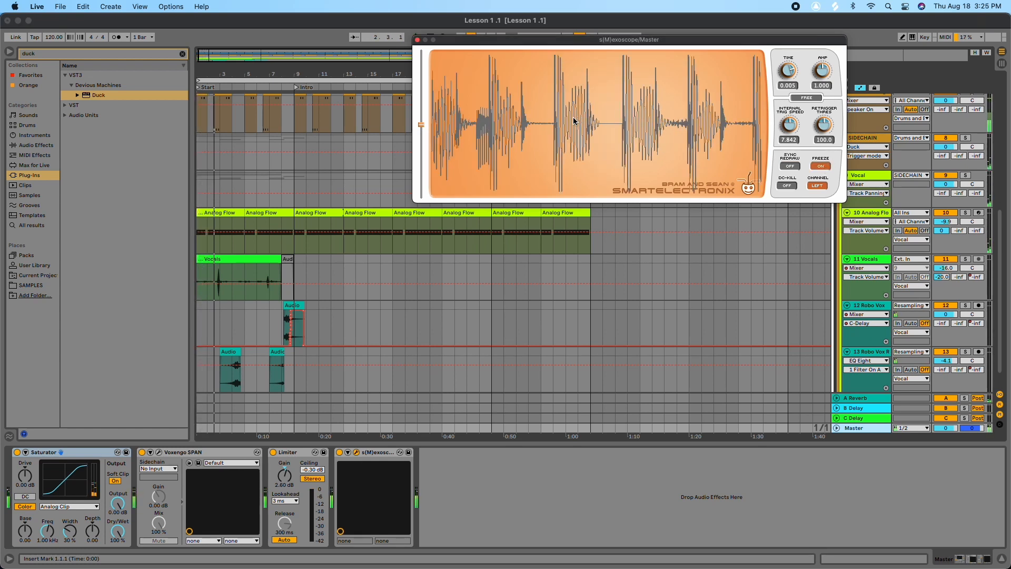
drag(551, 62, 587, 90)
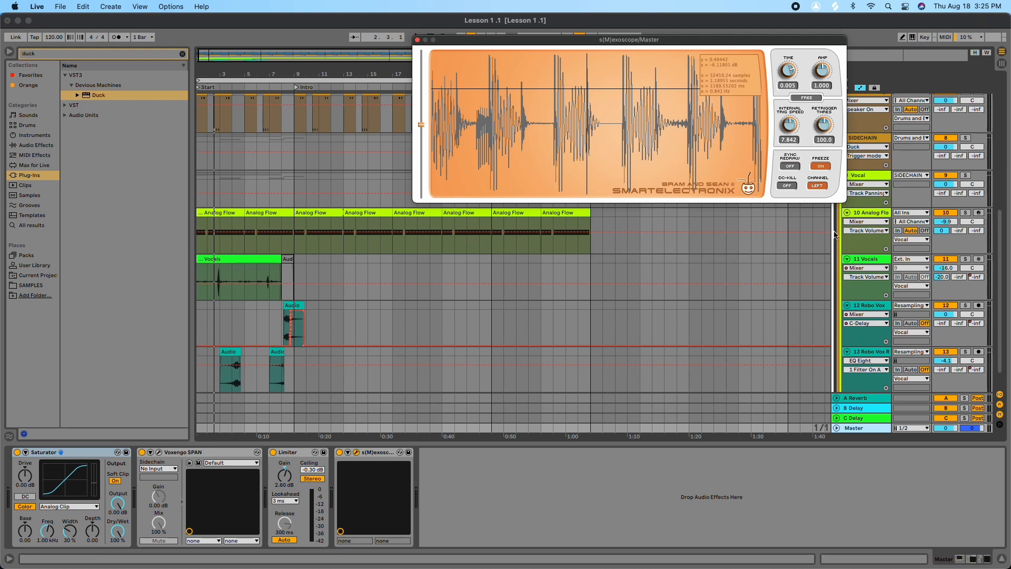
Shorten the SIDECHAIN Duck's recovery to about halfway between grid marks 1 and 2, and replay from the start.
scroll(842, 210, up, 1)
click(861, 160)
click(510, 99)
drag(509, 83, 497, 80)
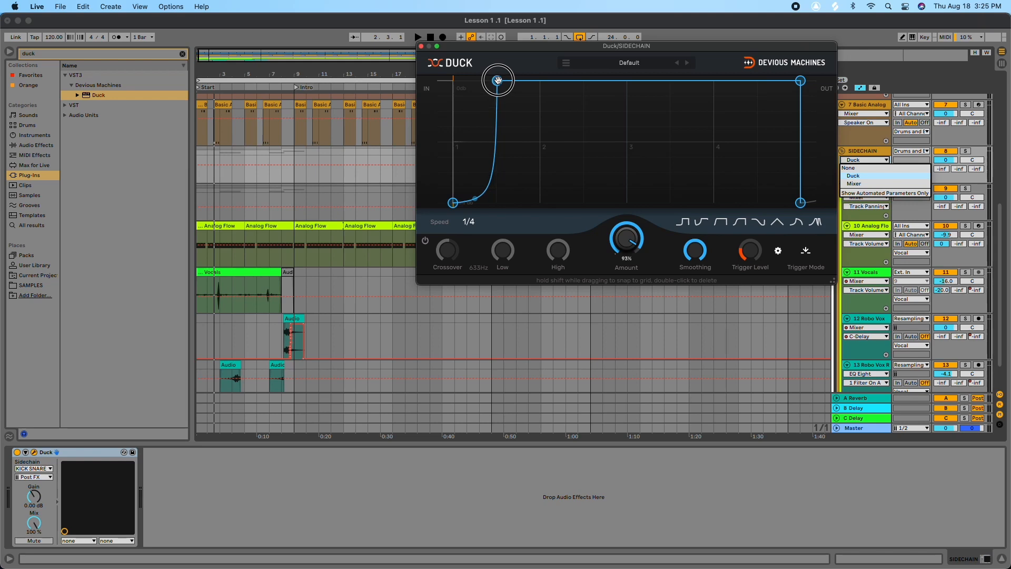
key(space)
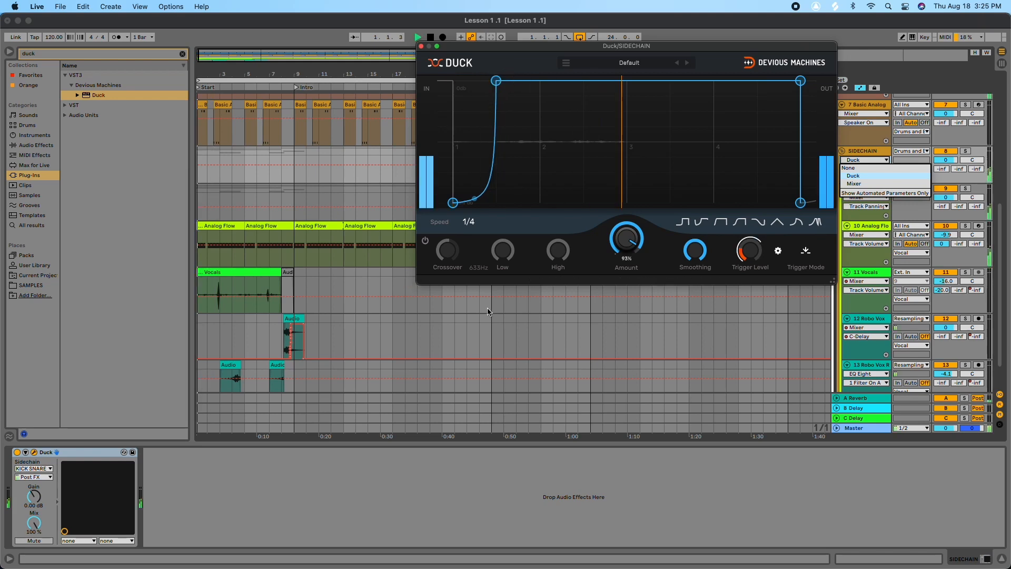
Capture the Master waveform again in s(M)exoscope, freeze it, and examine the levels following the kick and snare peaks.
click(864, 433)
click(863, 429)
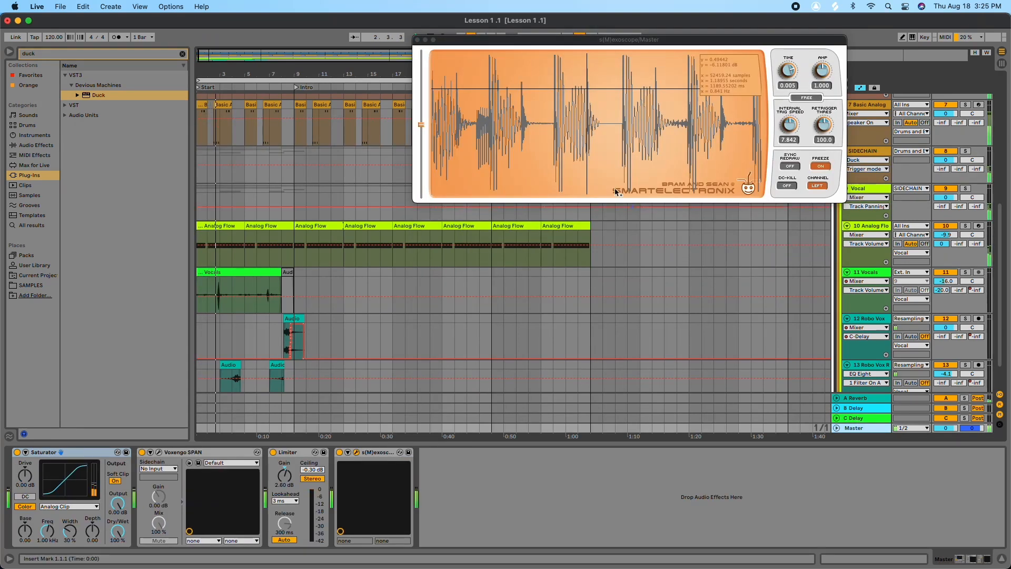
click(817, 166)
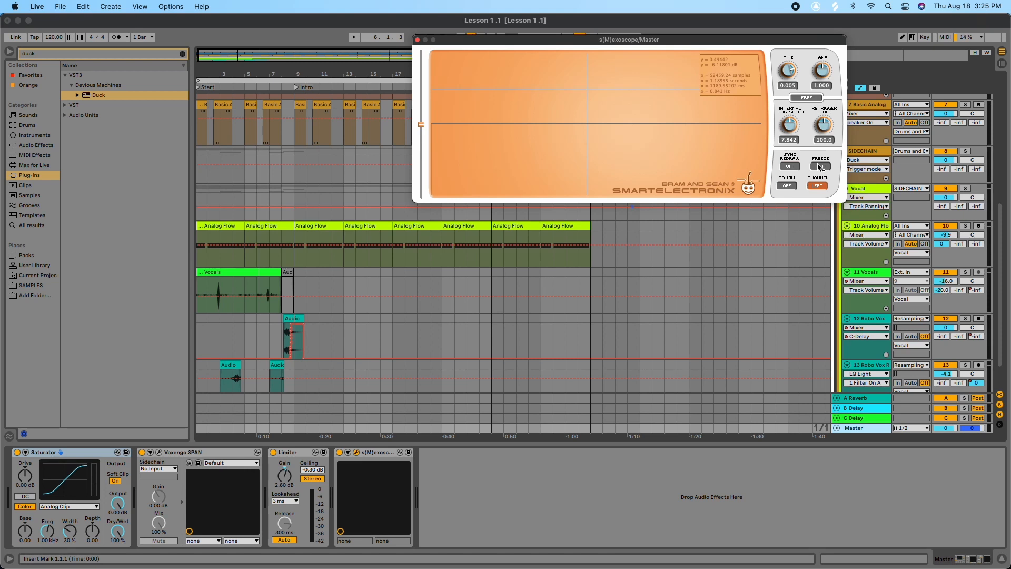
key(space)
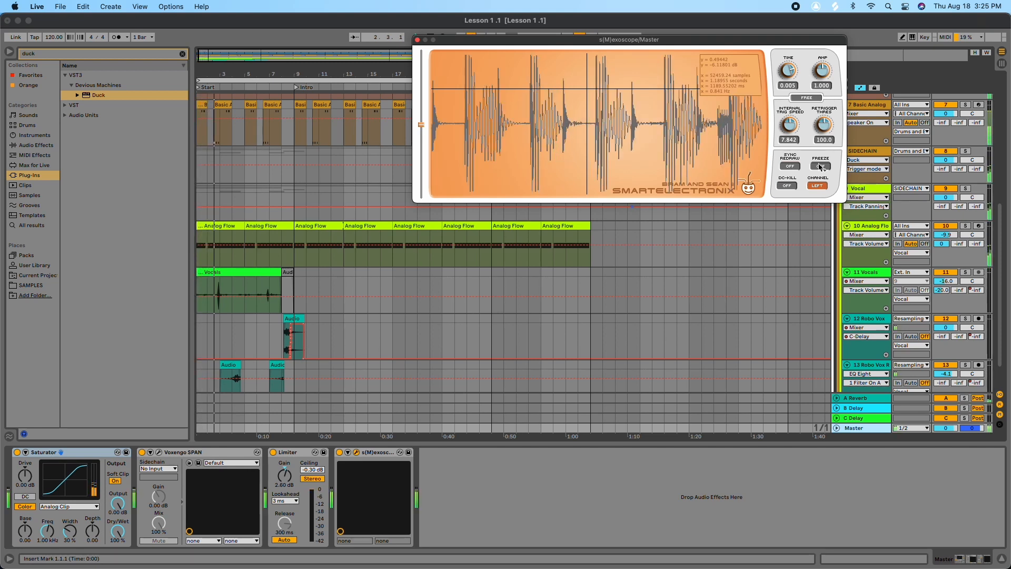
click(820, 166)
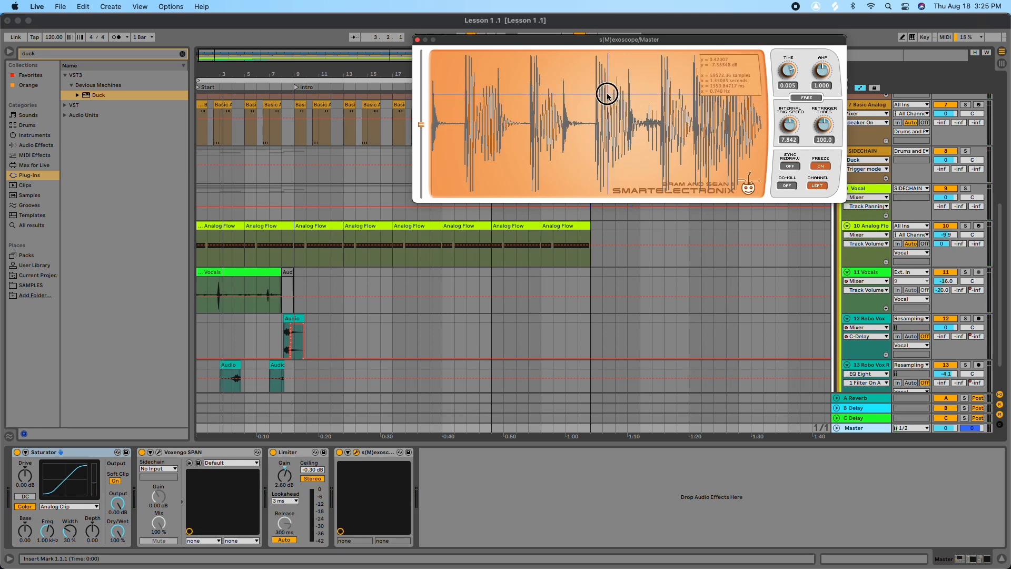
drag(468, 94, 739, 111)
click(688, 92)
Play and freeze another stretch of the Master waveform, and inspect the ducked section beside the middle drum peak.
key(space)
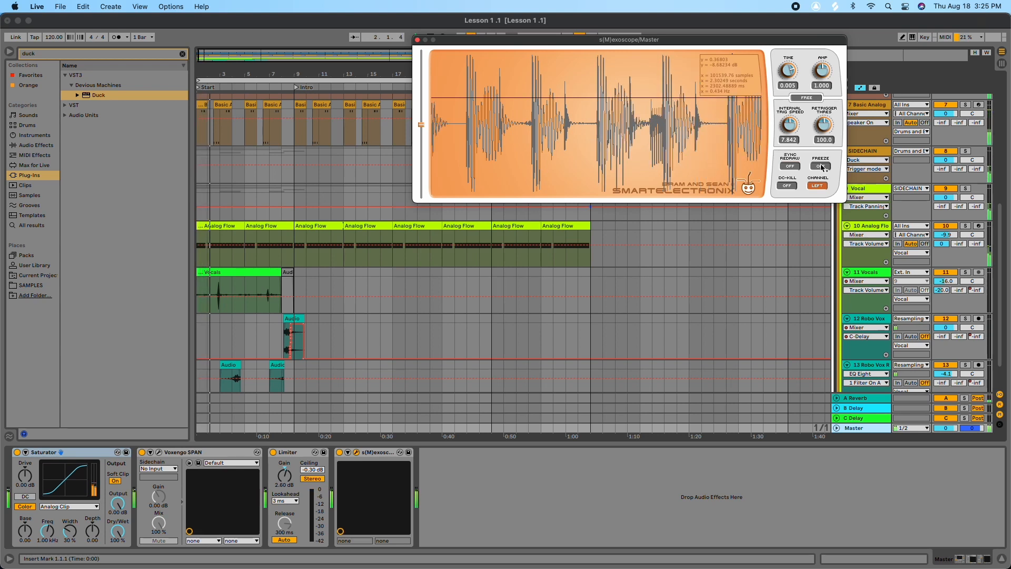
click(821, 167)
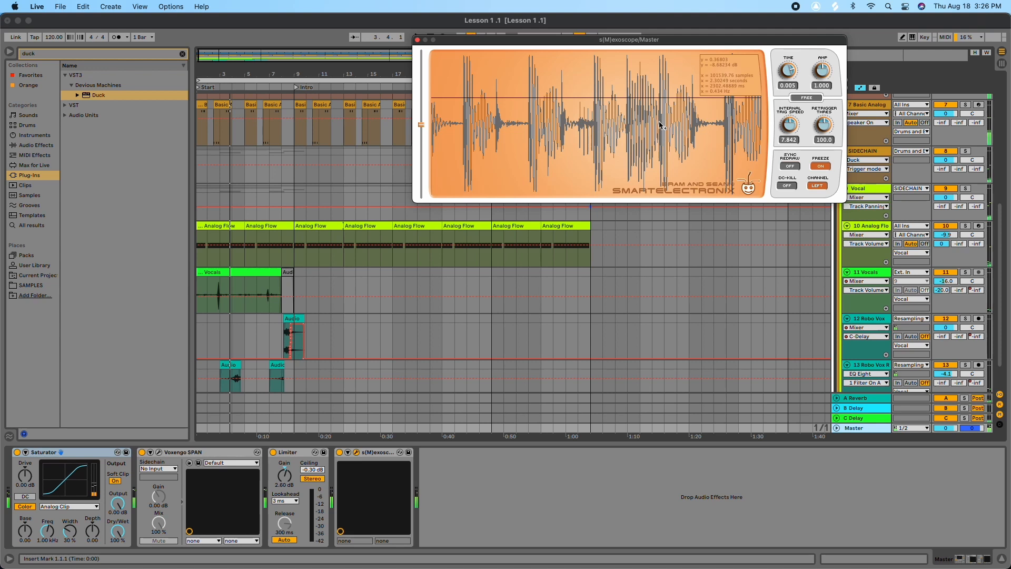
drag(641, 120, 605, 120)
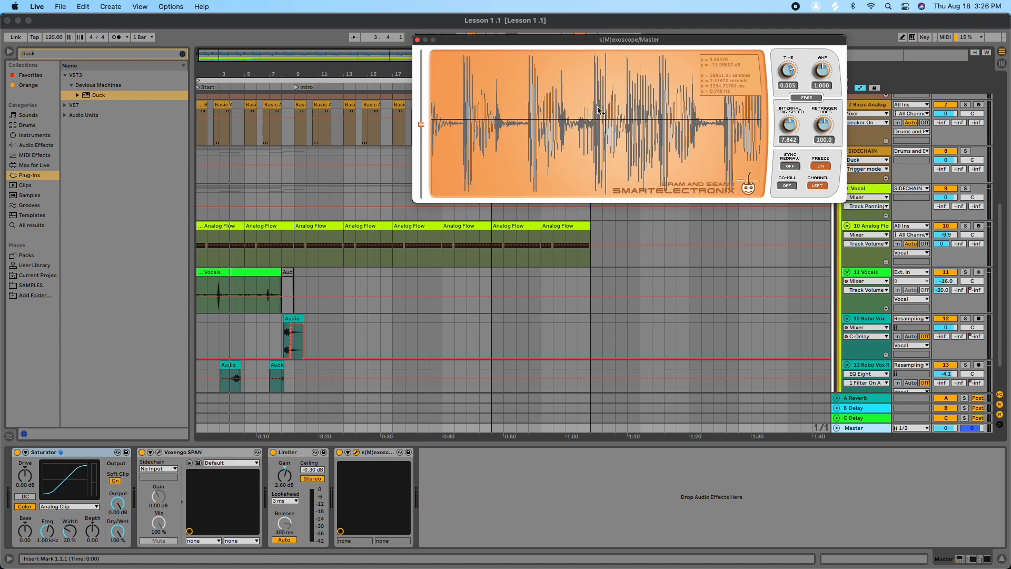
Close the s(M)exoscope window and bypass Duck on the SIDECHAIN group.
click(417, 40)
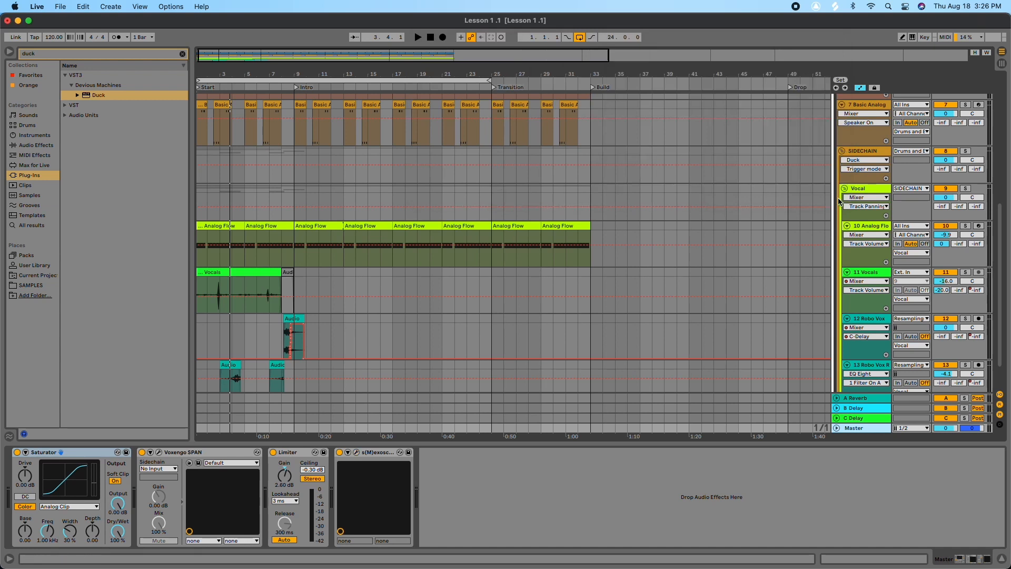
click(869, 154)
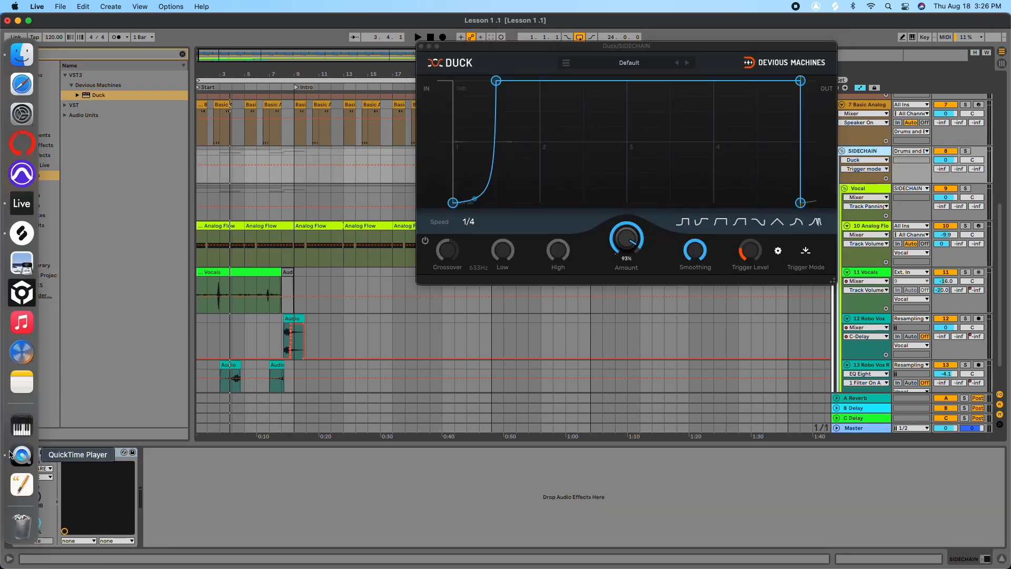
click(17, 452)
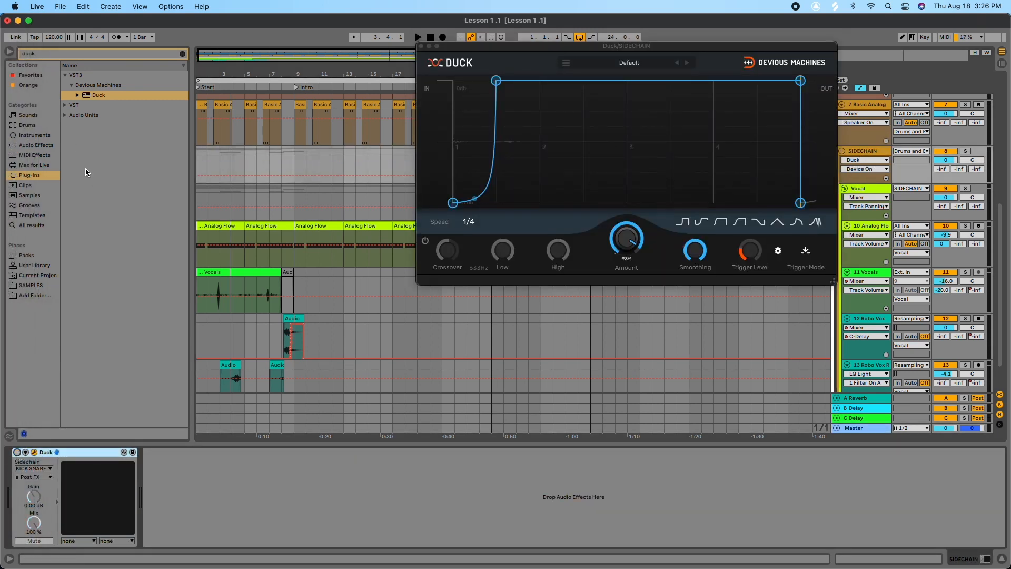
Add Live's Compressor from the Dynamics audio effects after Duck on the SIDECHAIN group.
click(30, 143)
click(182, 53)
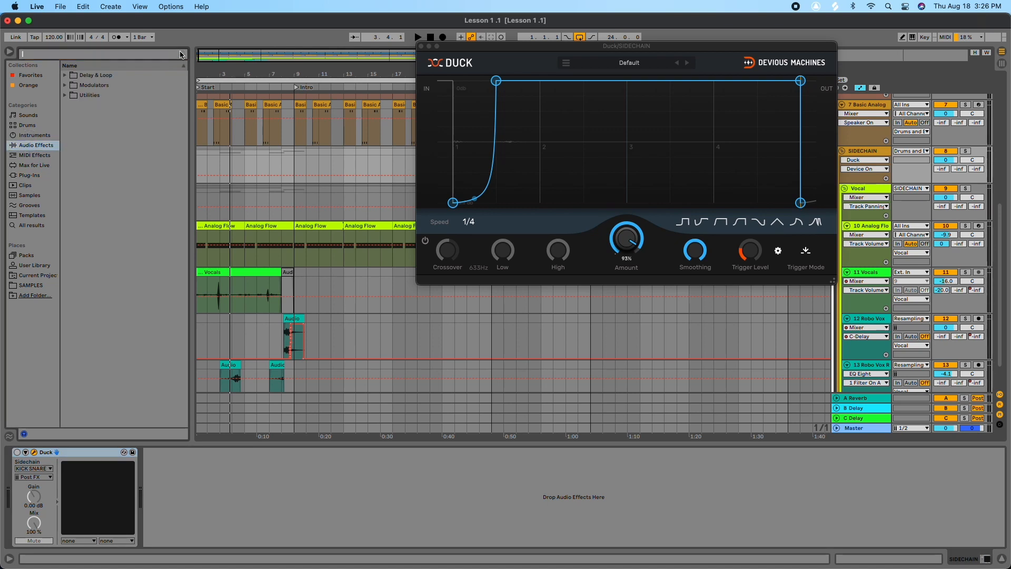
click(64, 85)
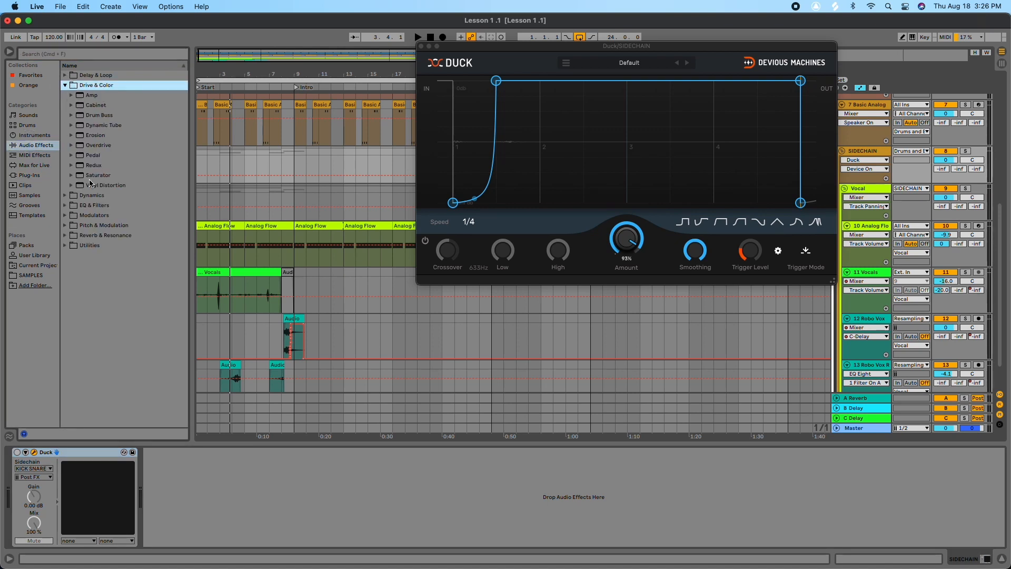
click(65, 85)
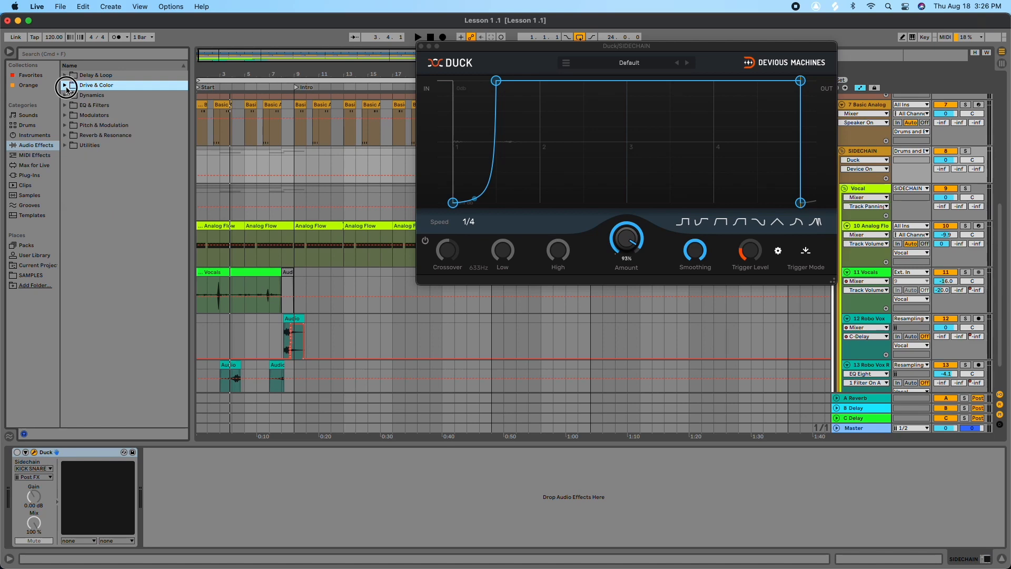
click(64, 95)
mouse_move(93, 107)
mouse_down()
mouse_move(289, 496)
mouse_move(285, 483)
mouse_up()
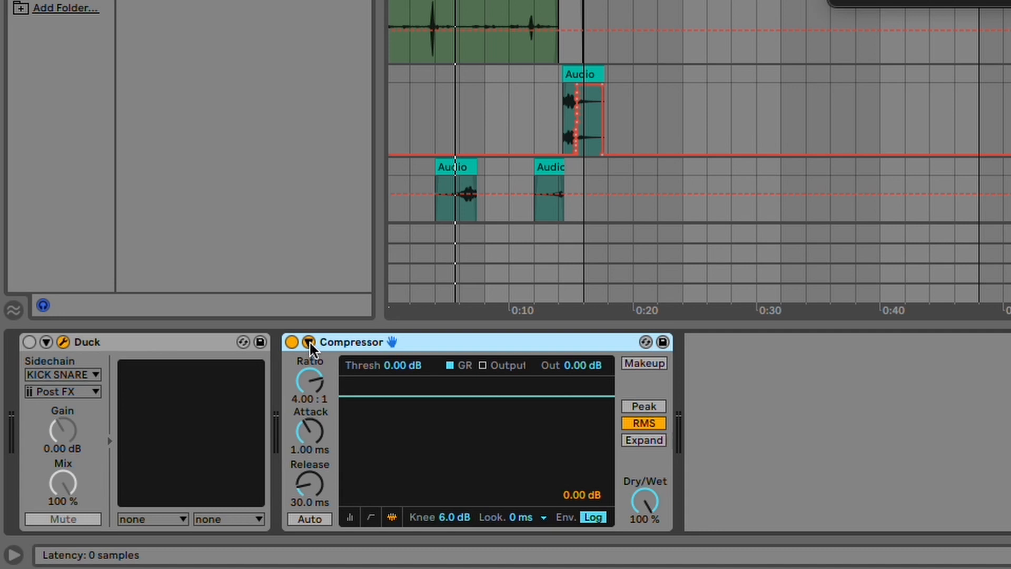
Enable the Compressor's sidechain and use KICK SNARE as its audio source.
click(309, 342)
click(323, 362)
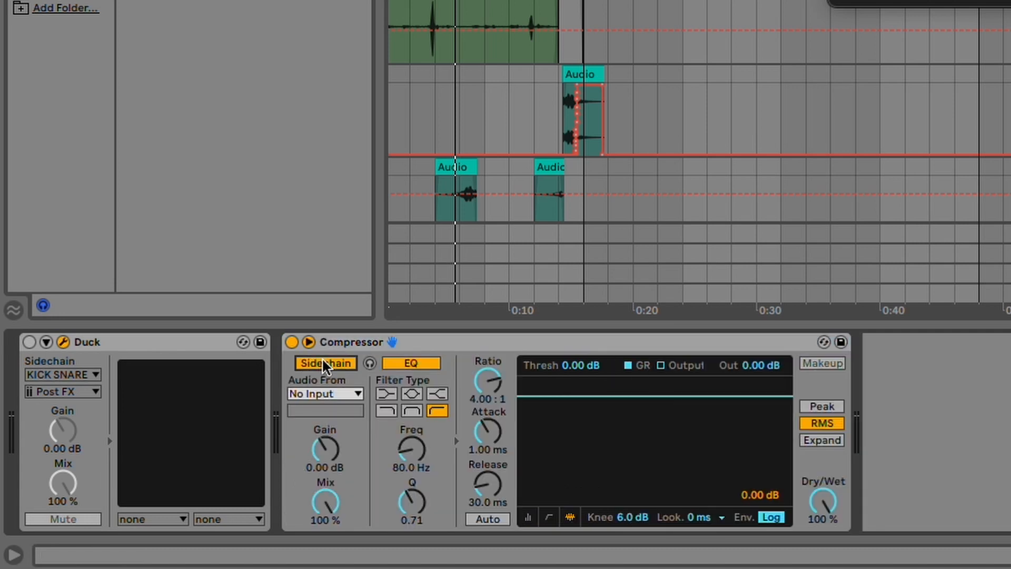
click(318, 395)
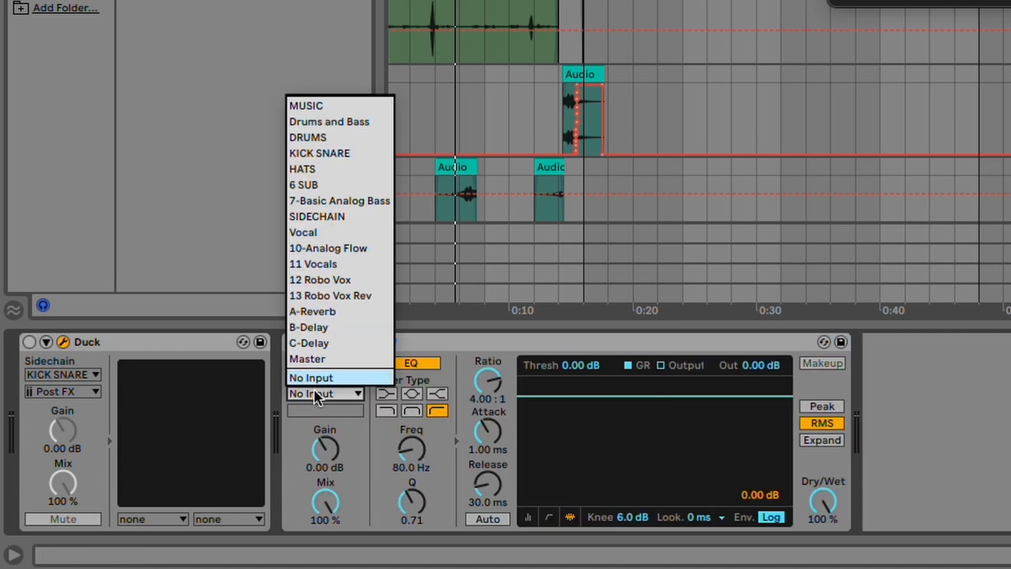
click(328, 153)
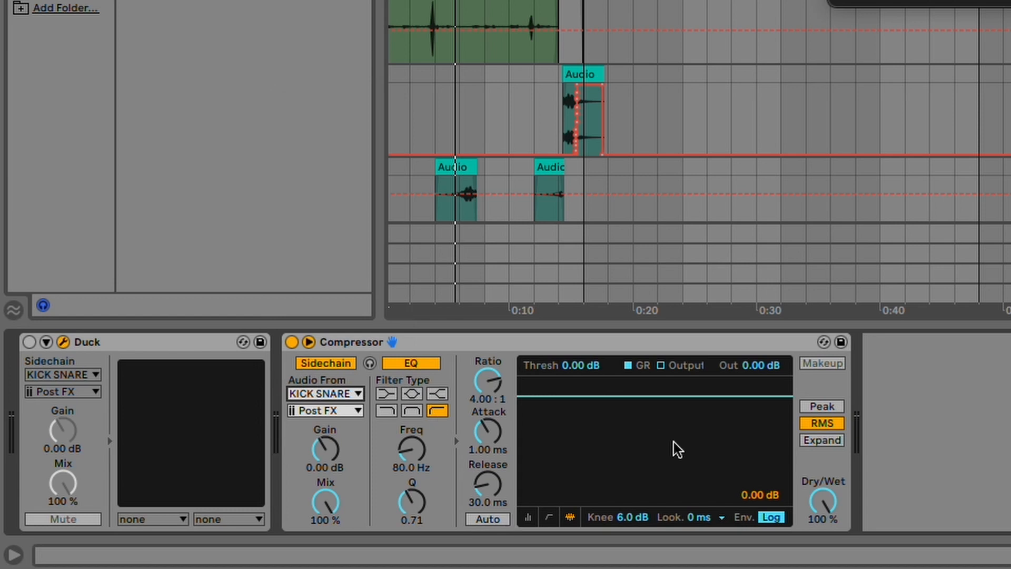
Show the Compressor's transfer curve and lower its threshold to -inf dB during playback.
click(550, 517)
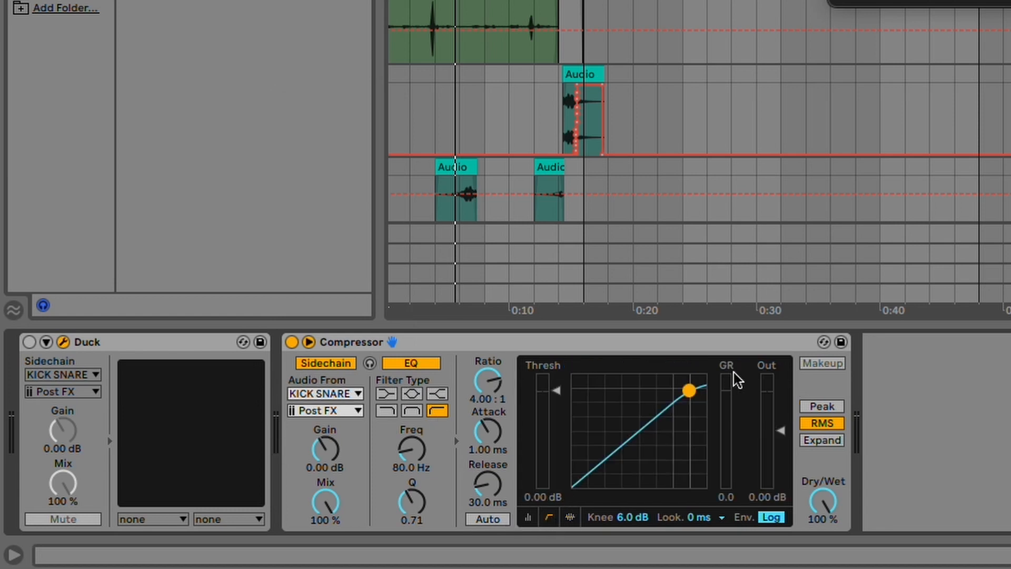
key(space)
drag(557, 392, 557, 485)
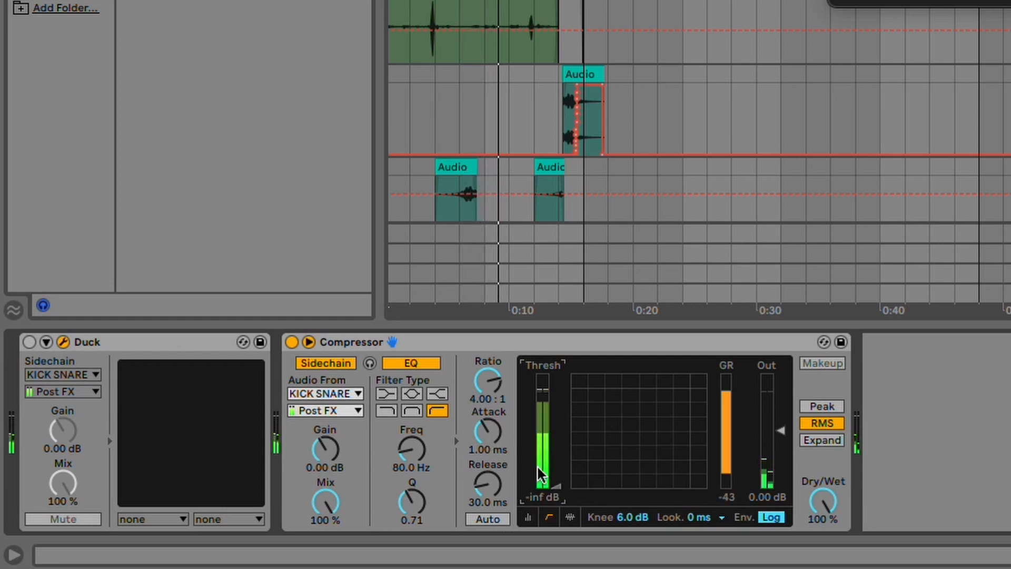
mouse_move(554, 485)
mouse_down()
mouse_move(556, 458)
mouse_move(556, 487)
mouse_up()
Try different release times, turn on Auto release, and set the Compressor's threshold to -49.9 dB.
drag(497, 481, 497, 401)
drag(485, 484, 485, 566)
click(486, 518)
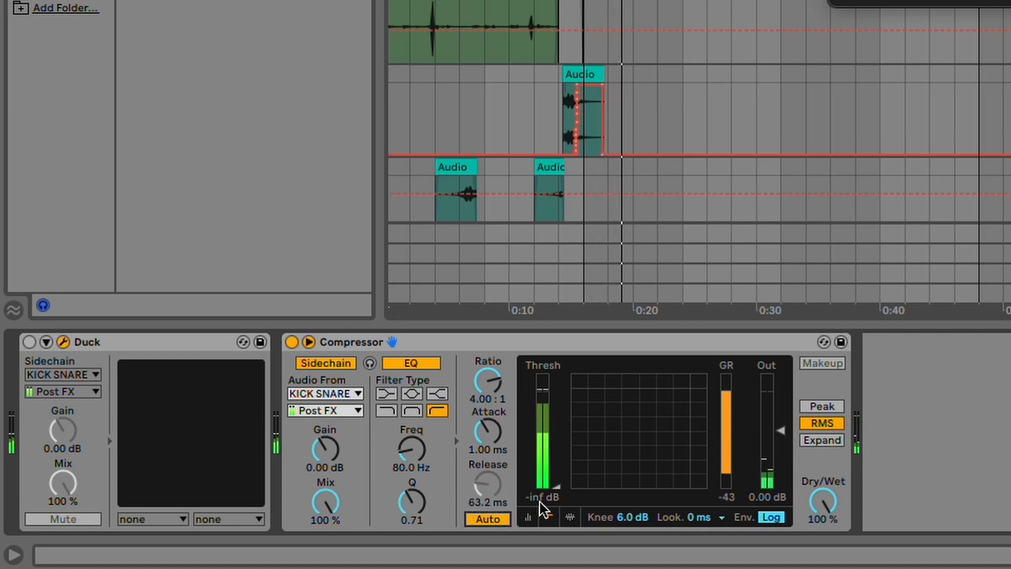
mouse_move(562, 492)
mouse_down()
mouse_move(562, 452)
mouse_move(563, 477)
mouse_up()
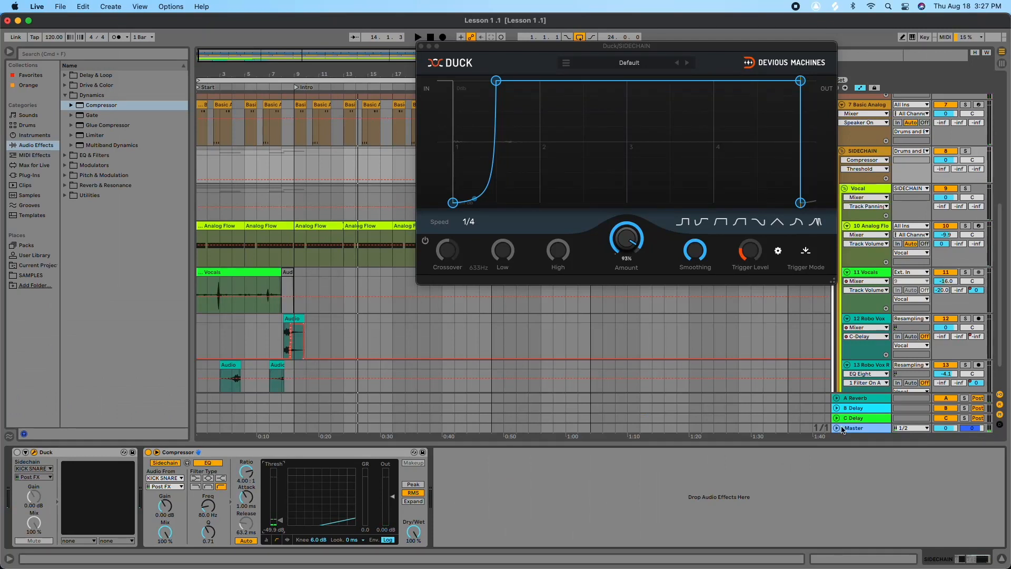
Replay the arrangement and examine the compressed waveform in s(M)exoscope on the Master with Freeze off.
click(852, 429)
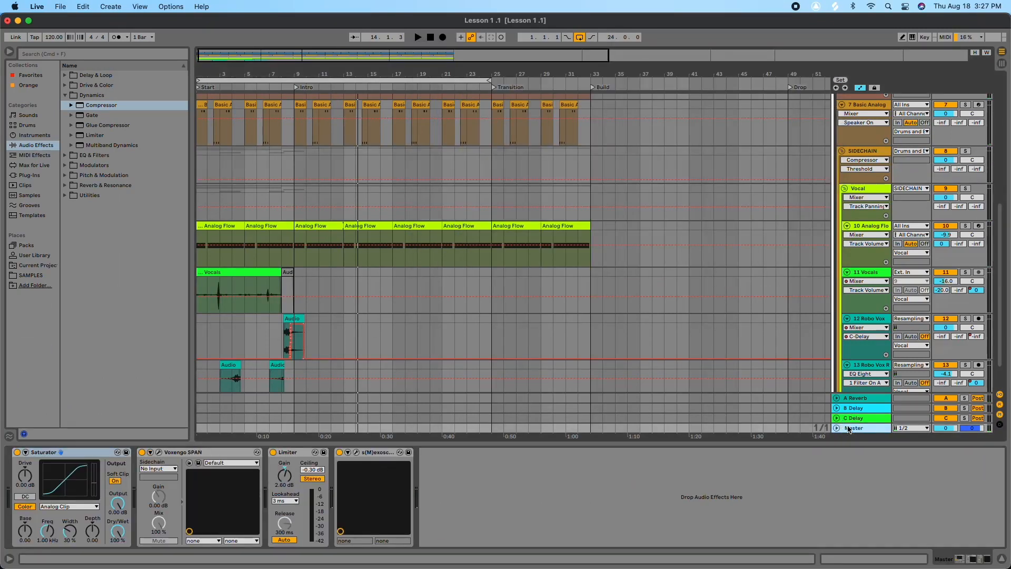
click(356, 453)
key(space)
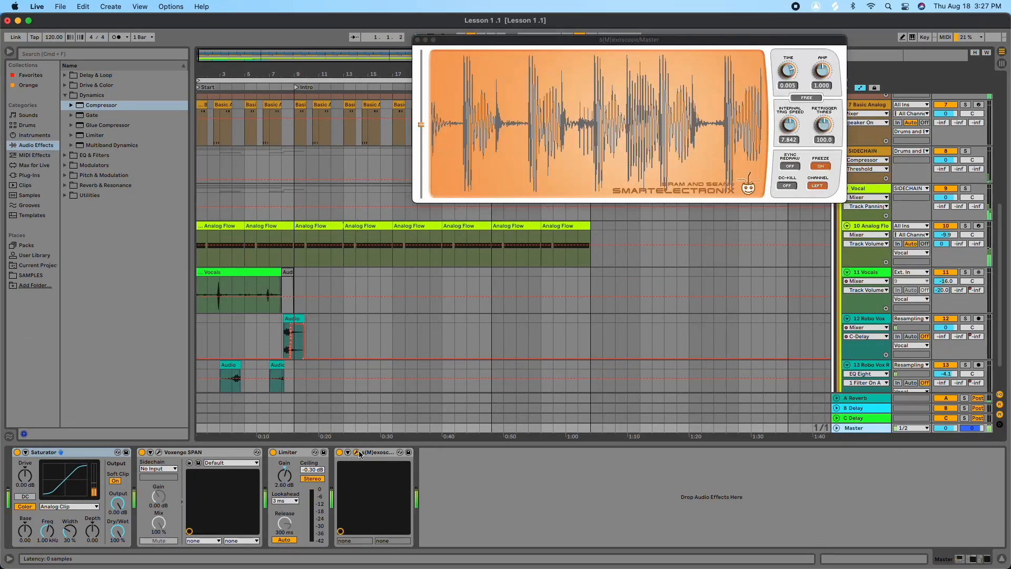
click(826, 168)
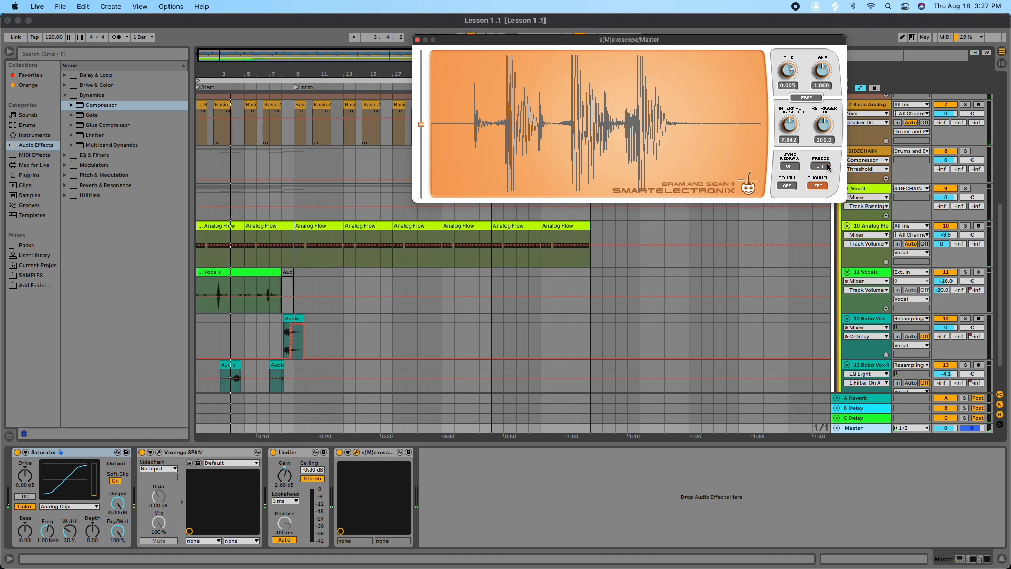
Raise the SIDECHAIN Compressor's threshold to -16.4 dB while the arrangement plays.
click(866, 153)
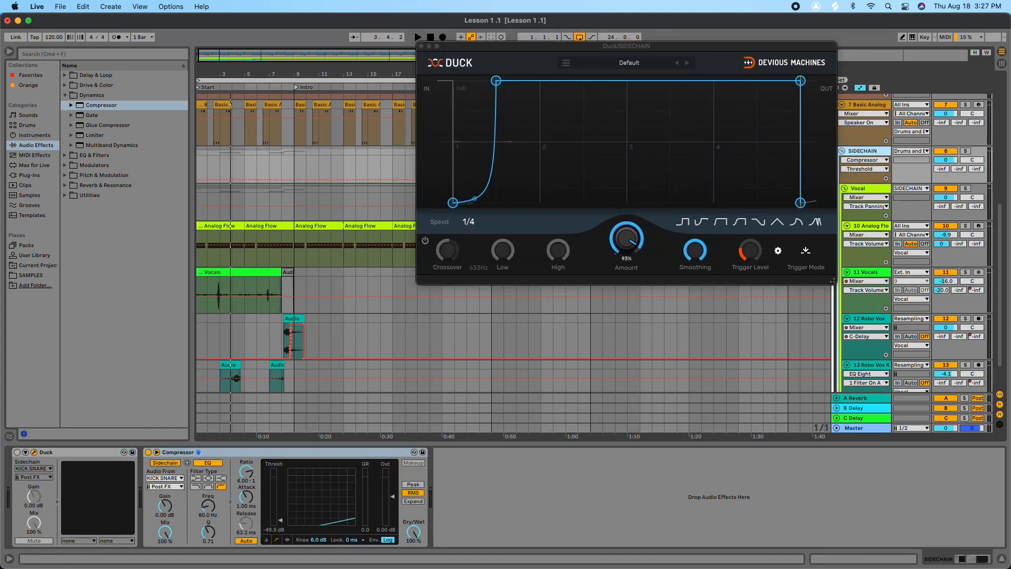
drag(280, 520, 280, 510)
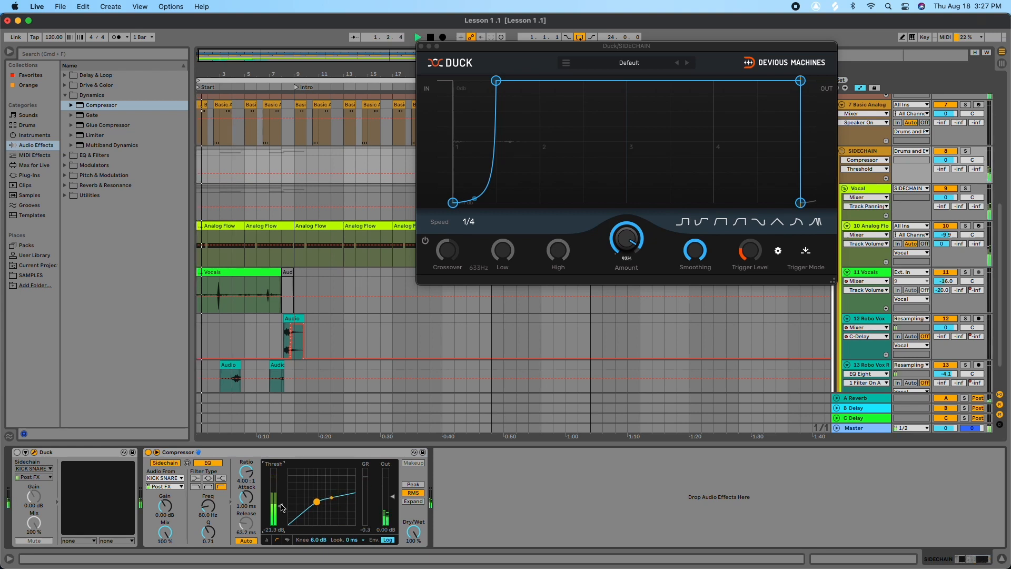
drag(282, 507, 282, 508)
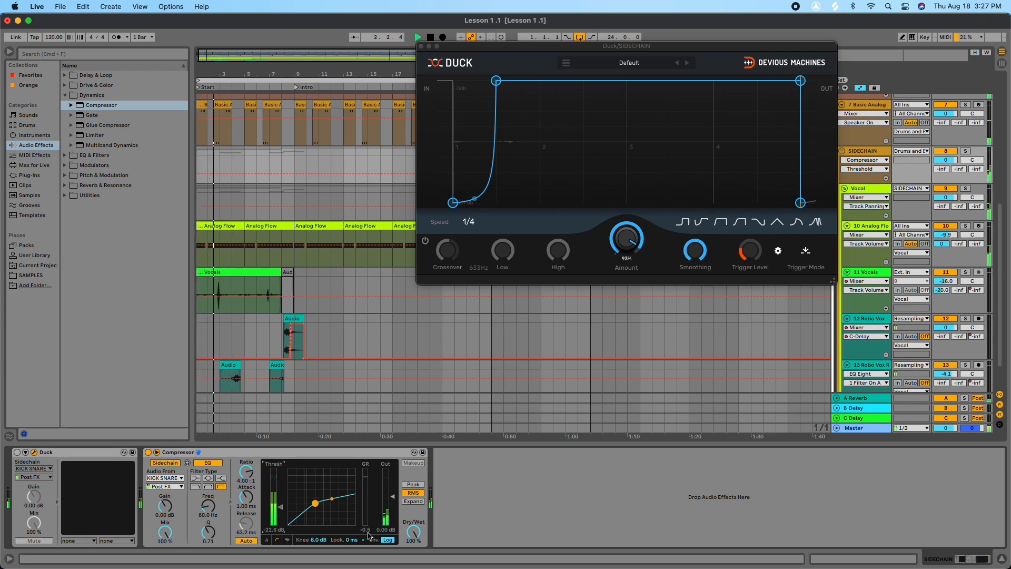
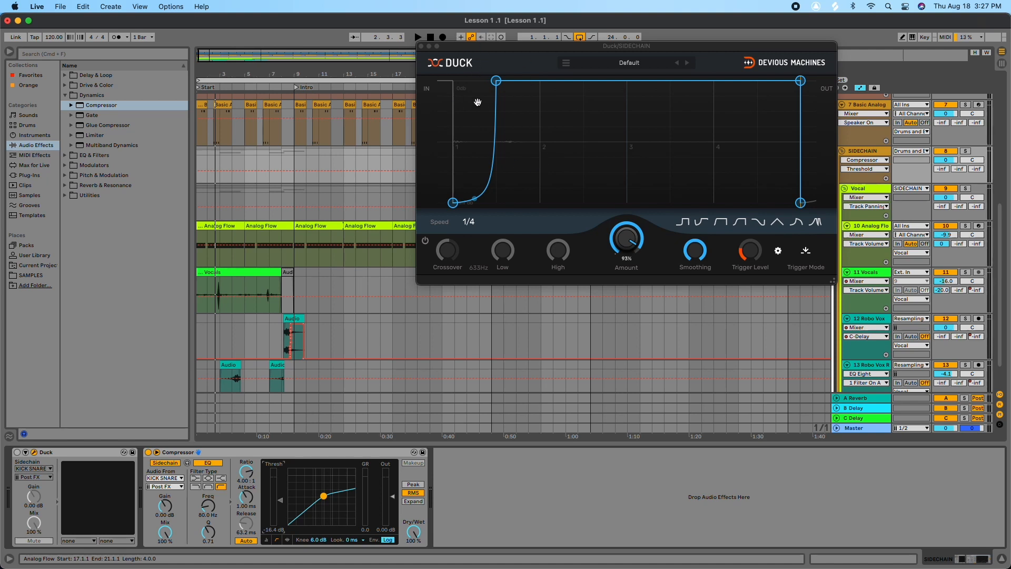
Delete Duck from the SIDECHAIN group and play the arrangement with only the Compressor ducking it.
click(211, 453)
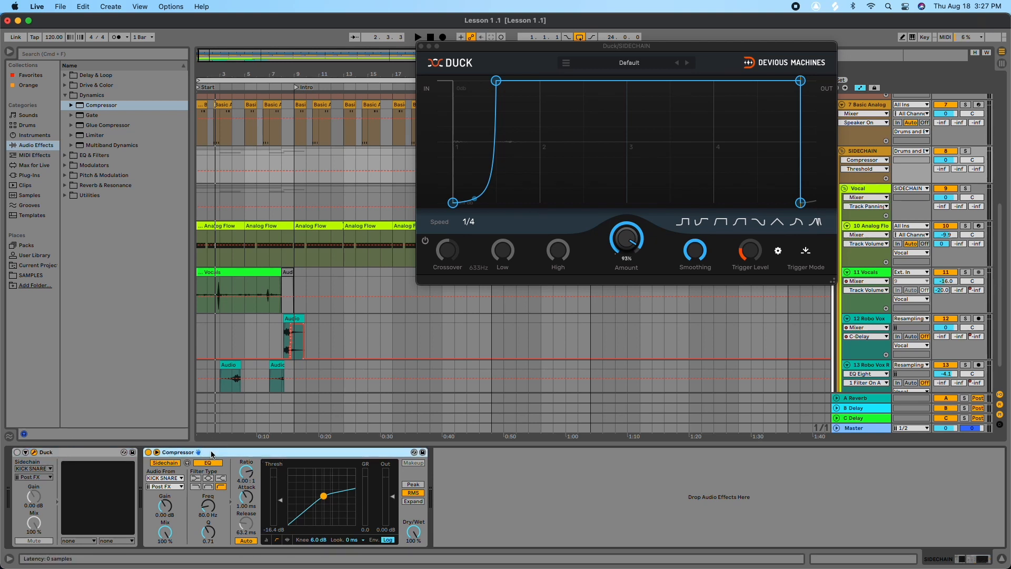
click(87, 455)
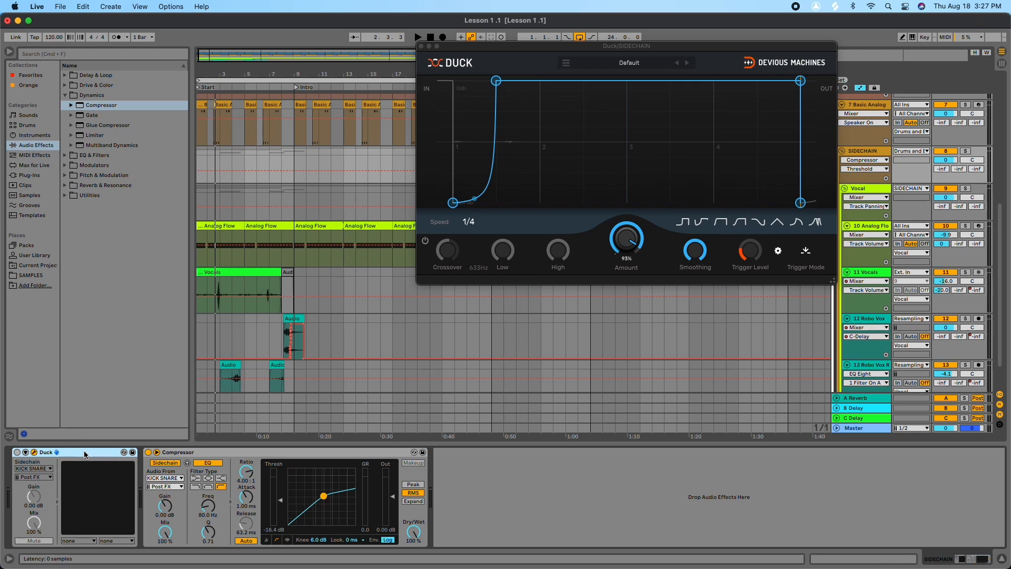
key(Delete)
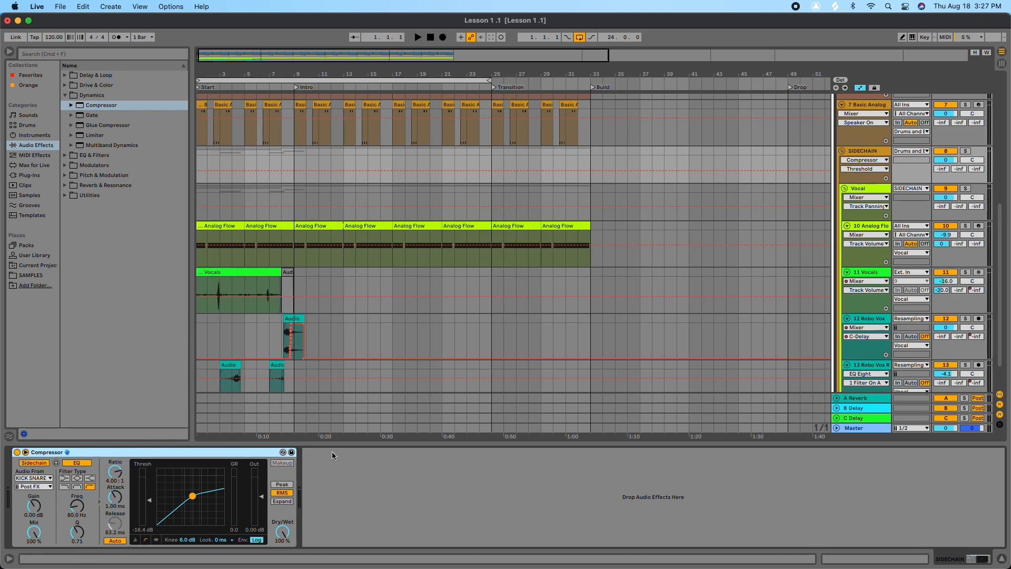
click(278, 464)
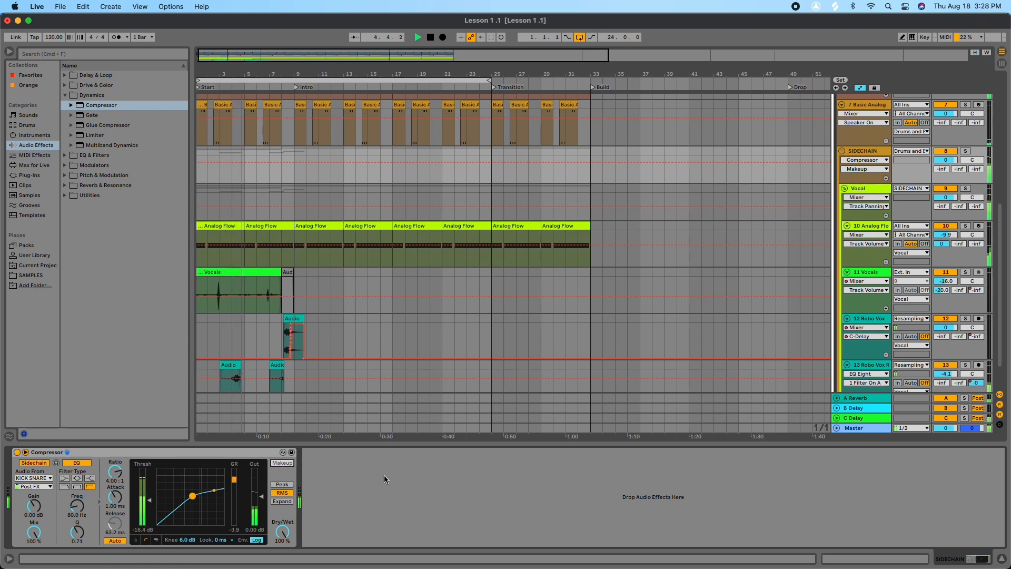
key(space)
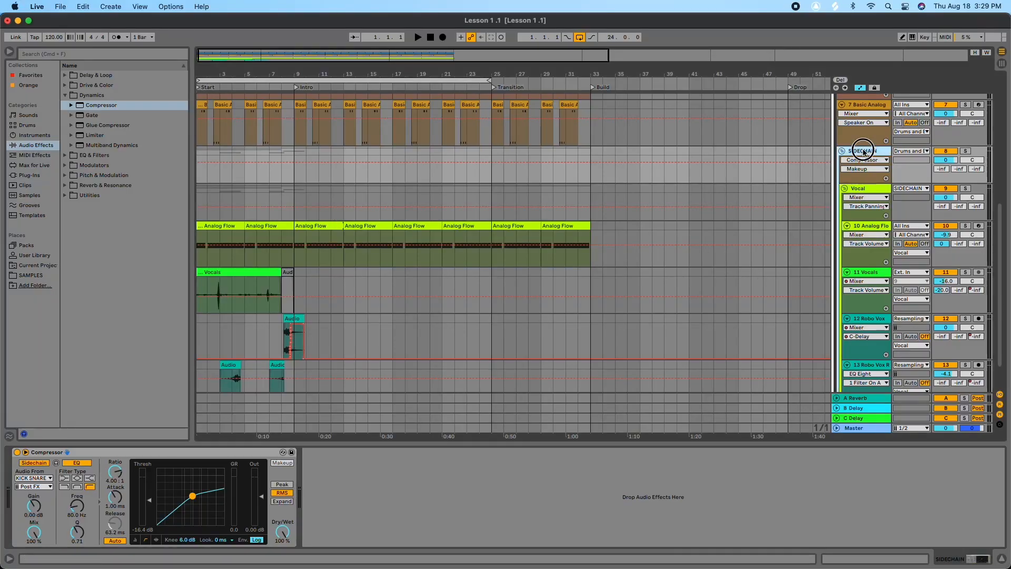
Recolor the SIDECHAIN group track pink.
right_click(864, 151)
click(877, 297)
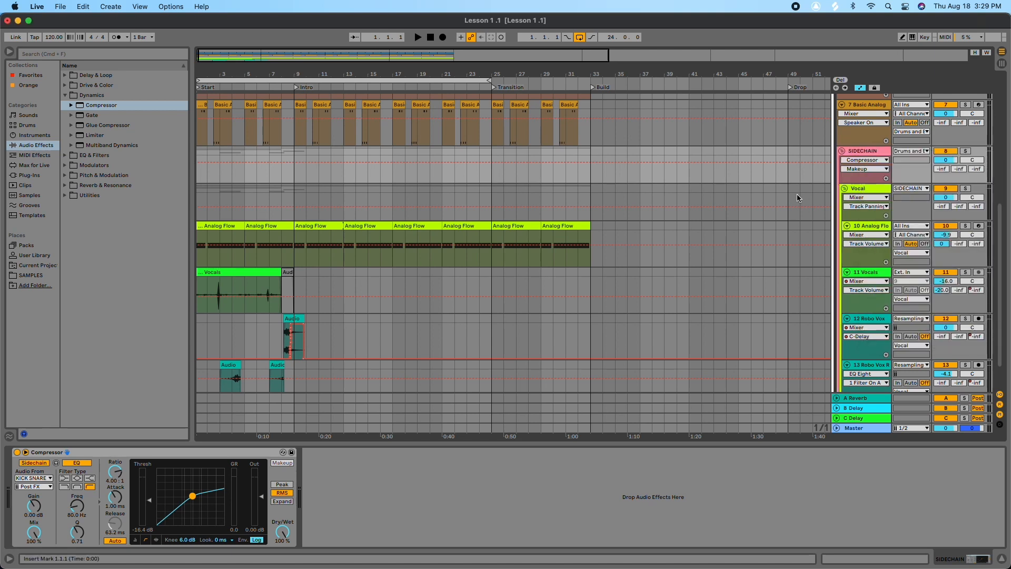
Look over the track layout from the DRUMS group down to the tracks inside the SIDECHAIN group.
scroll(859, 129, down, 2)
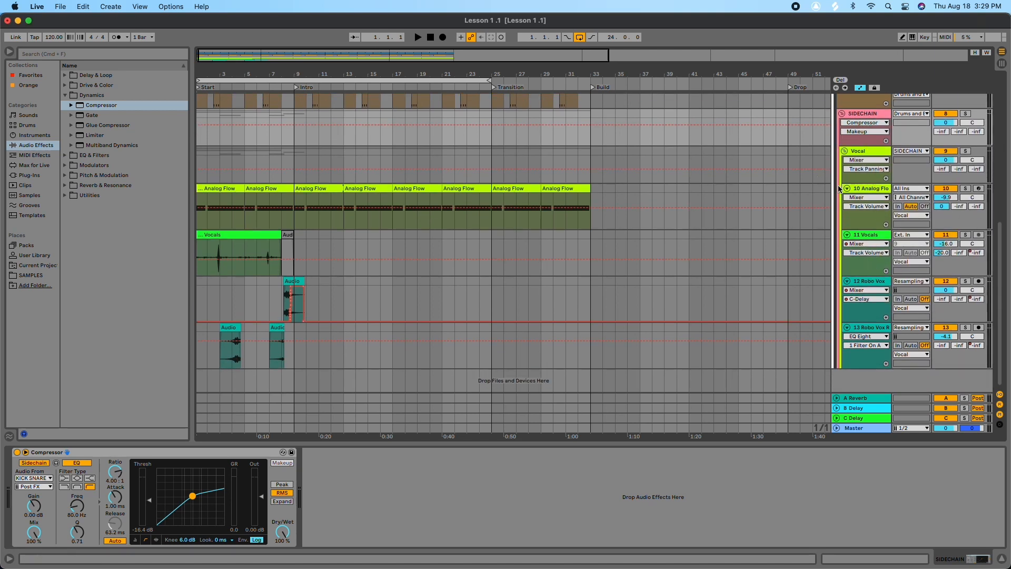
scroll(526, 185, up, 1)
scroll(760, 179, up, 10)
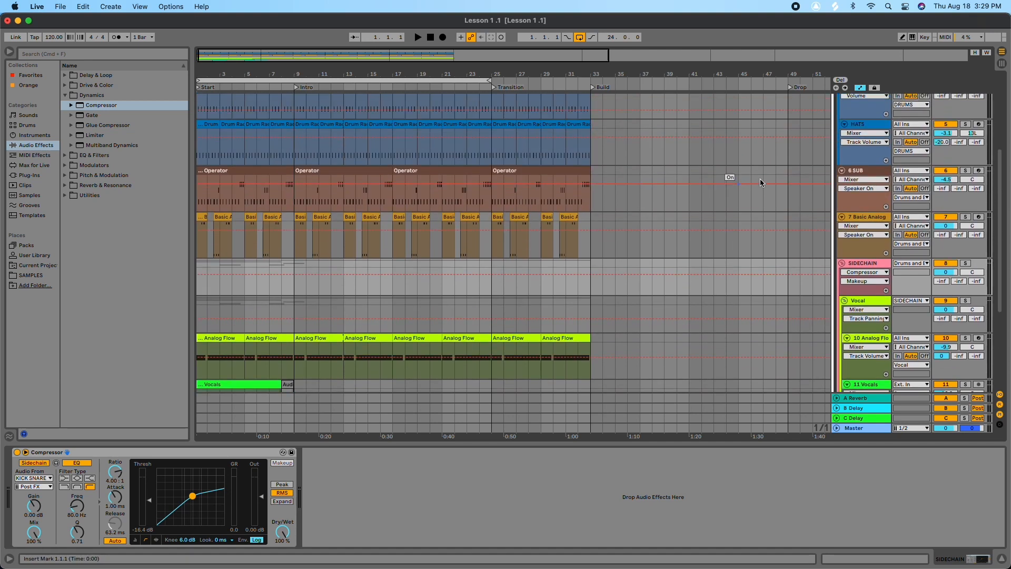
scroll(669, 173, down, 5)
scroll(669, 176, down, 2)
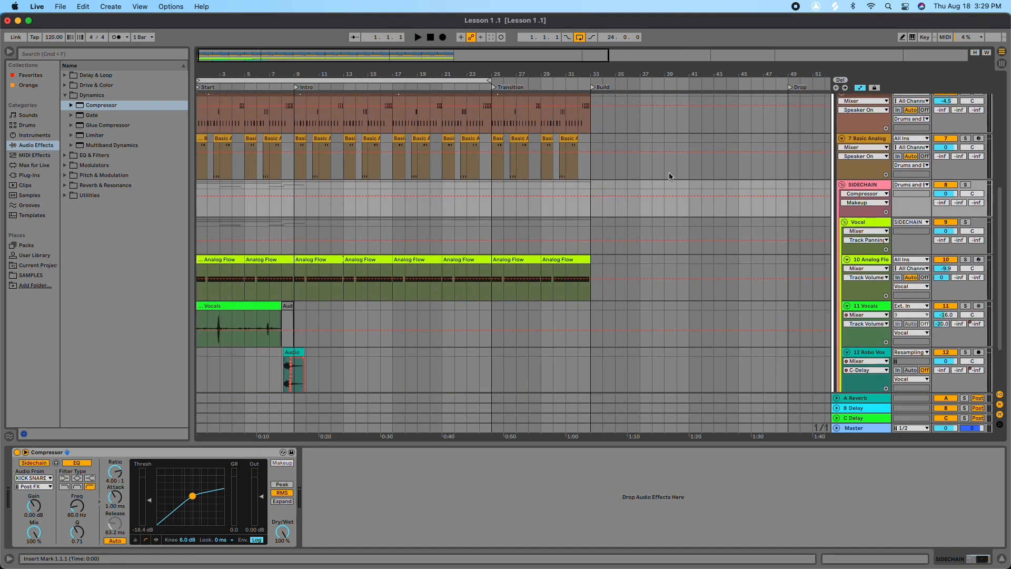
scroll(669, 176, down, 4)
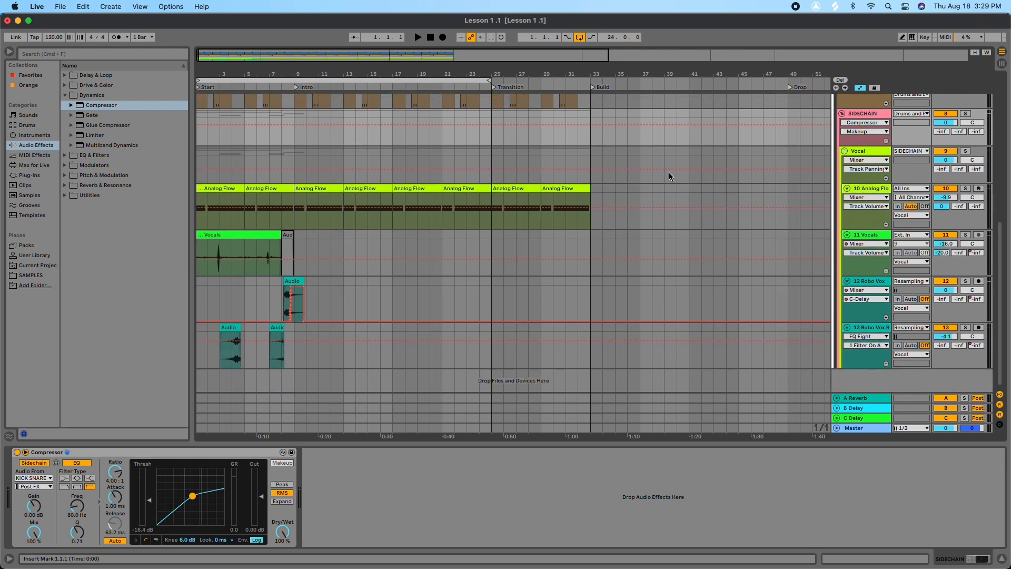
scroll(669, 173, up, 10)
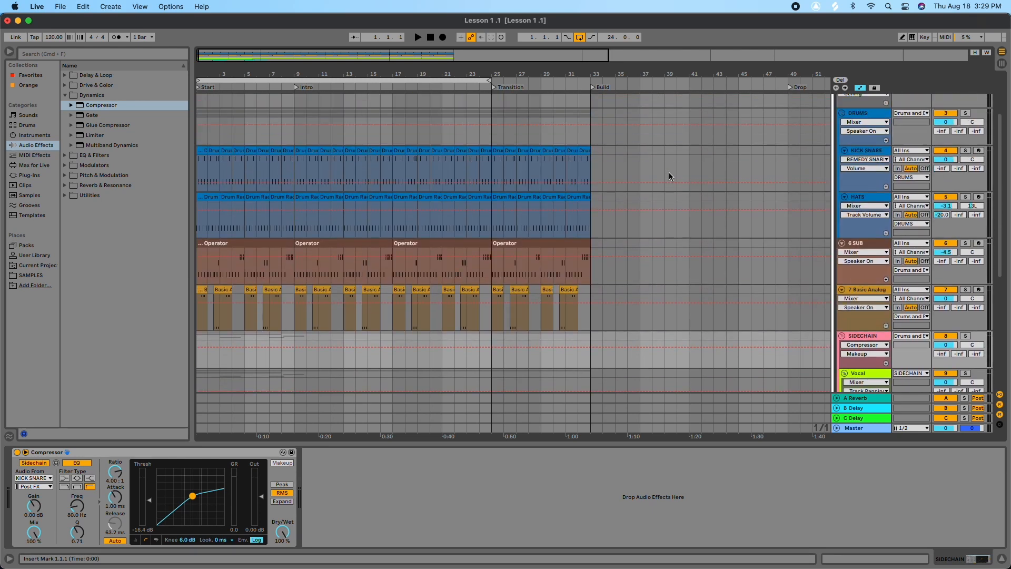
scroll(668, 177, down, 15)
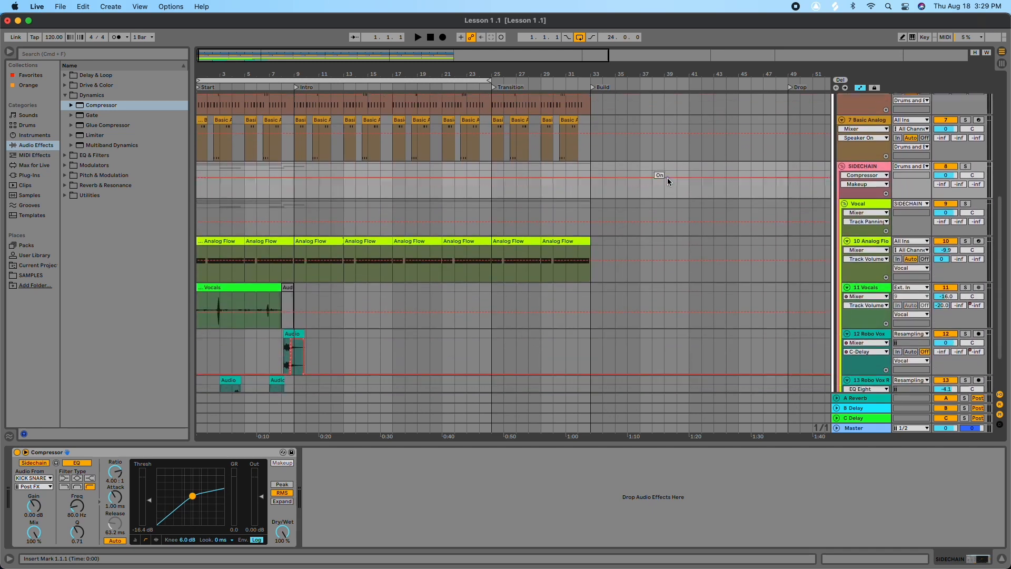
scroll(672, 178, up, 1)
click(867, 142)
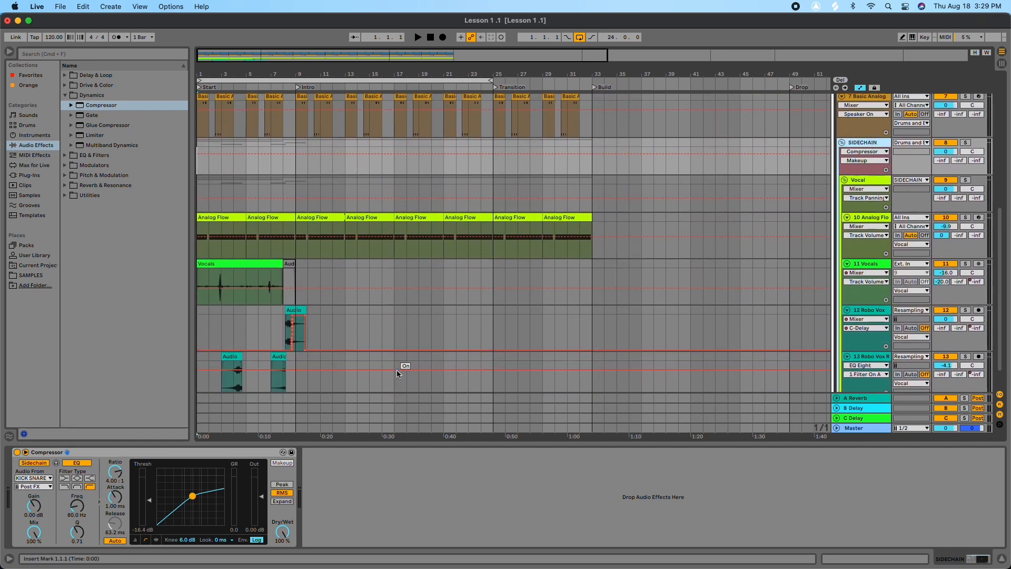
scroll(397, 370, down, 2)
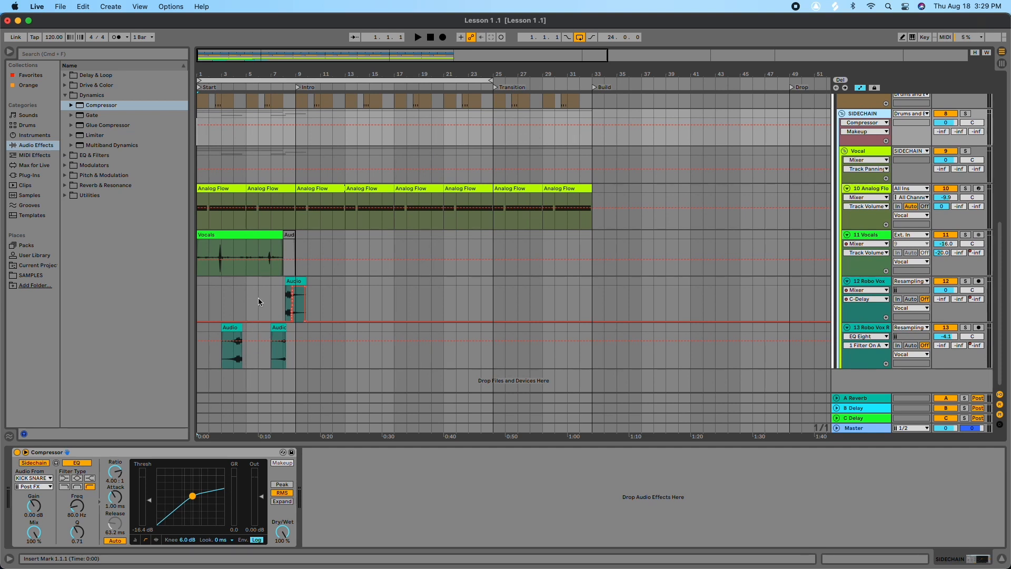
Add a Compressor after the Delay on the C Delay return track.
scroll(258, 302, up, 1)
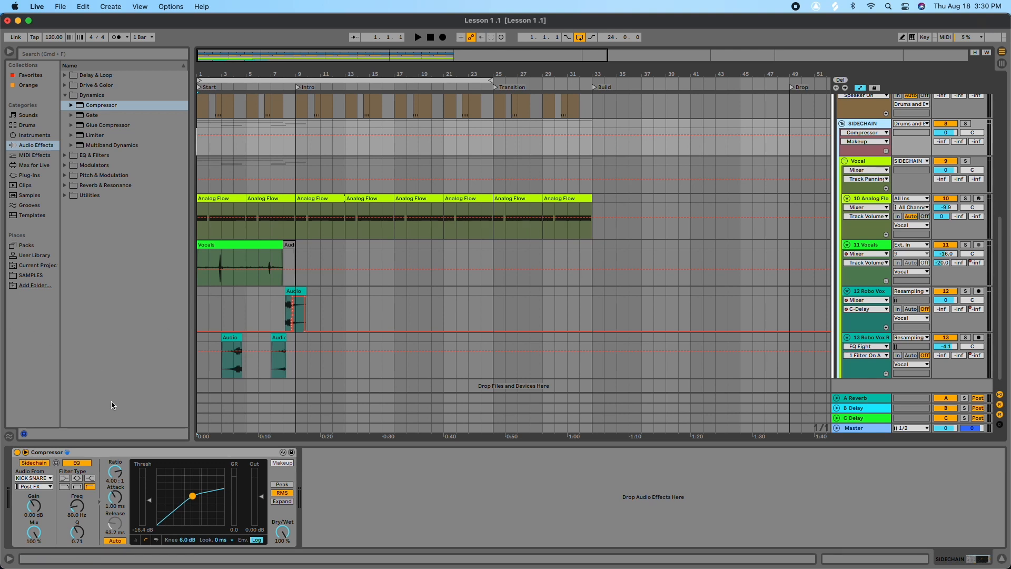
click(85, 454)
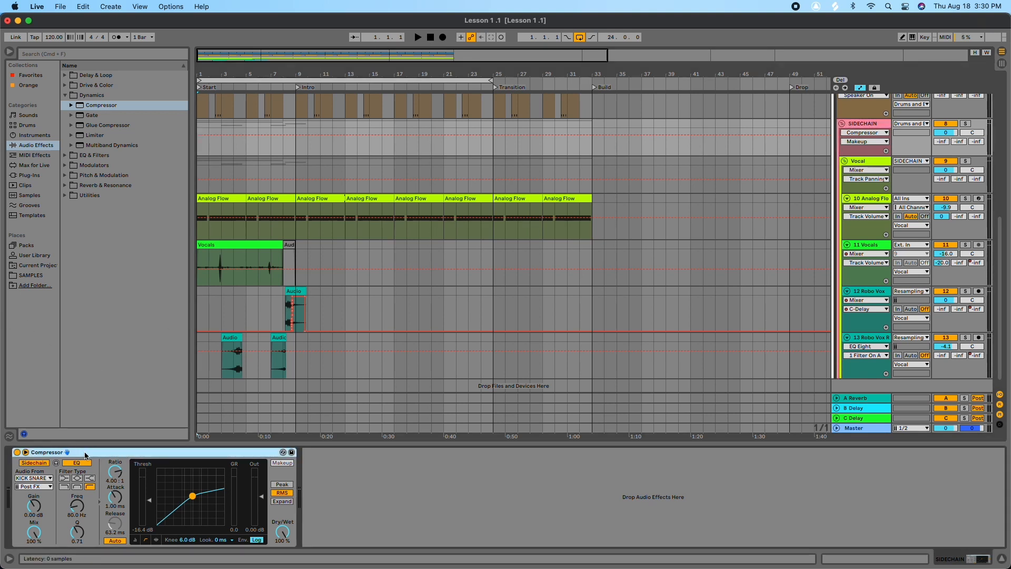
click(93, 104)
click(800, 308)
drag(800, 308, 856, 418)
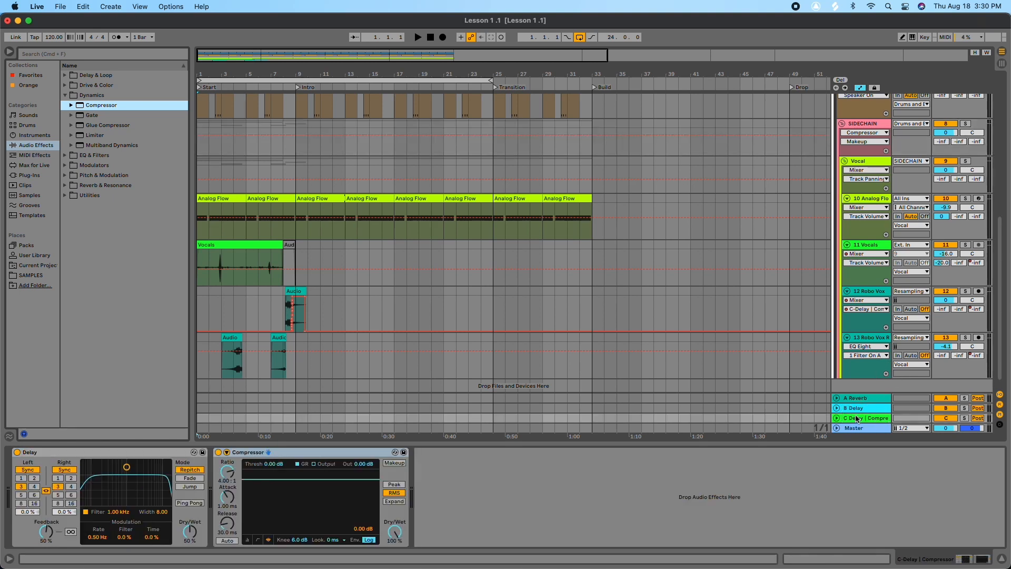
Expand the sidechain section of the C Delay return's Compressor and set its sidechain audio source to 11 Vocals.
click(856, 419)
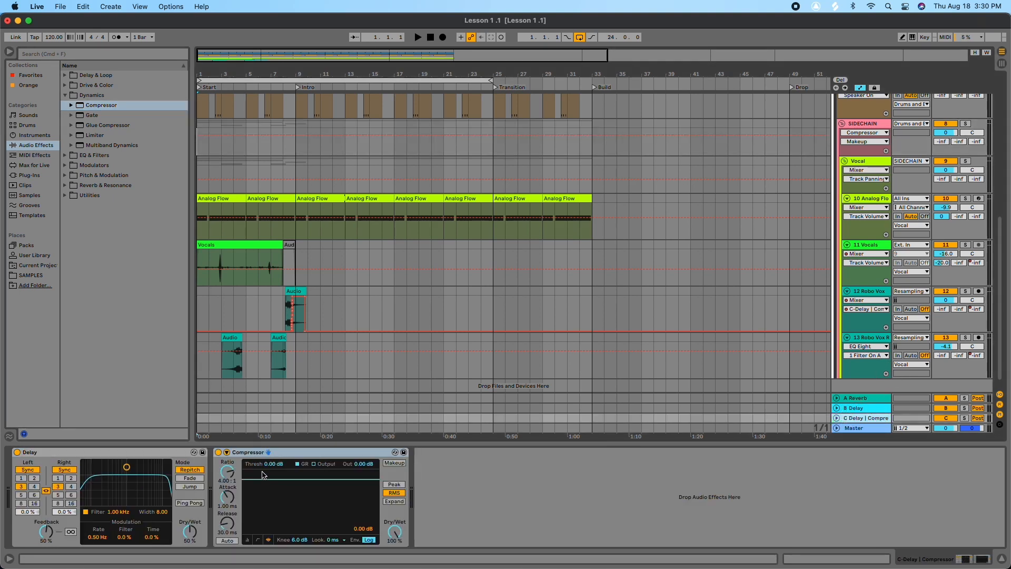
click(226, 452)
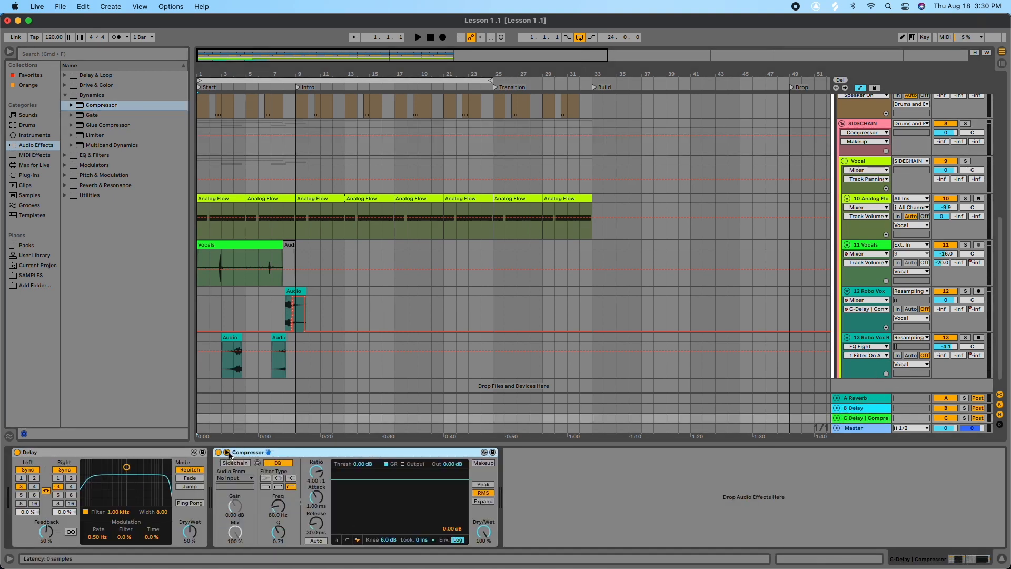
click(230, 479)
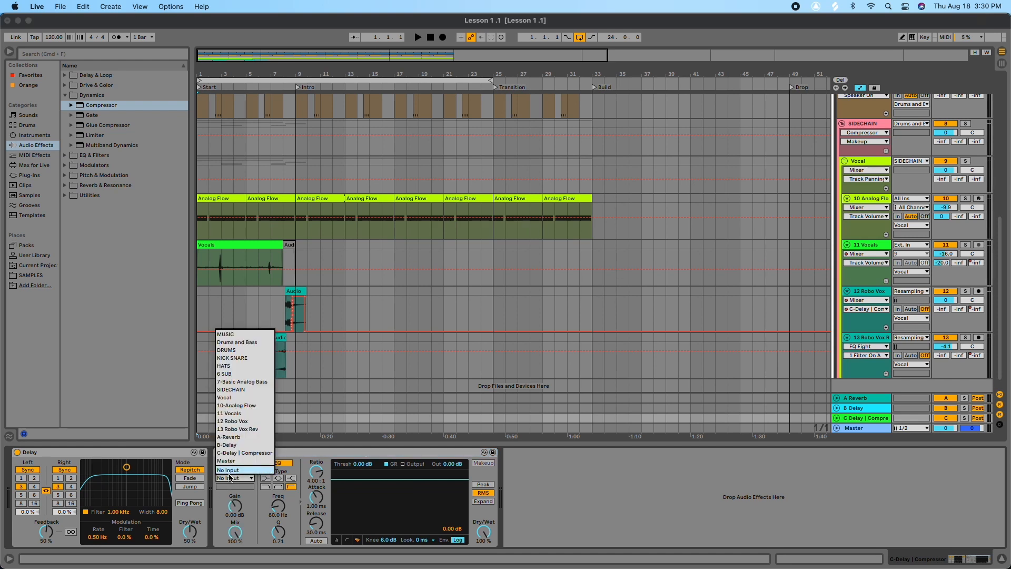
click(240, 414)
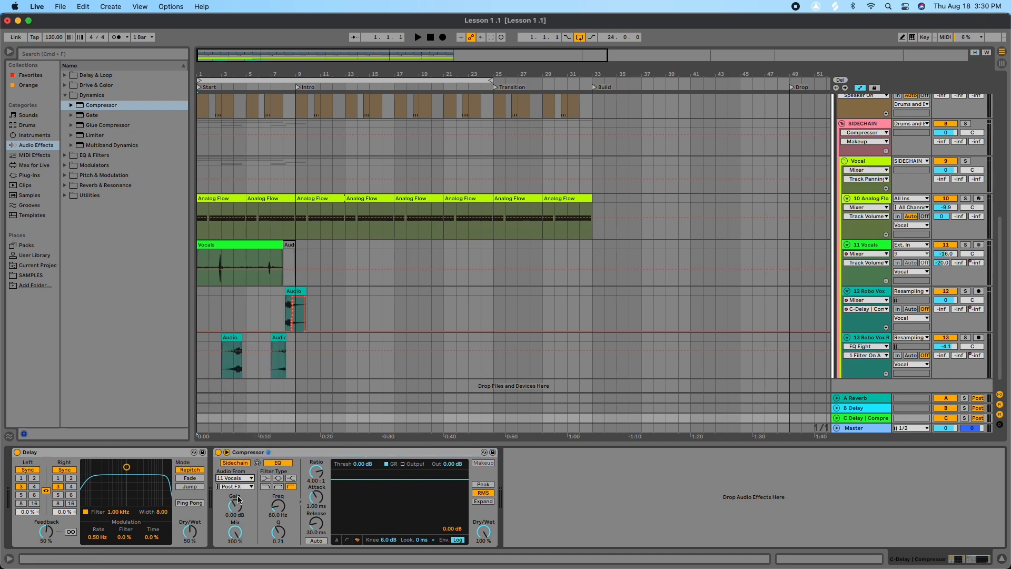
Lower the C Delay return Compressor's threshold to -26.7 dB and raise its ratio to 7.15:1.
drag(385, 478, 352, 512)
click(347, 540)
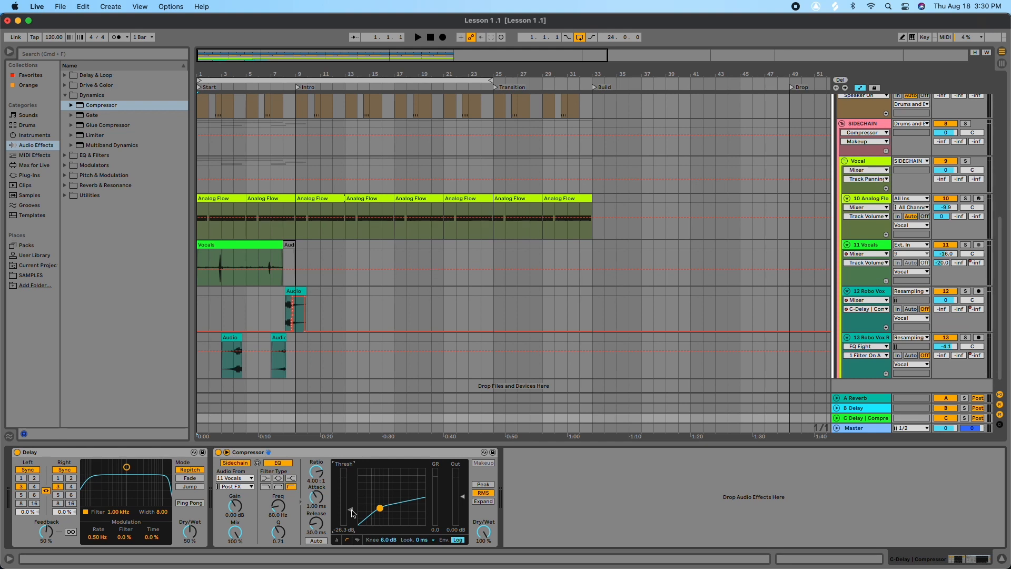
click(310, 457)
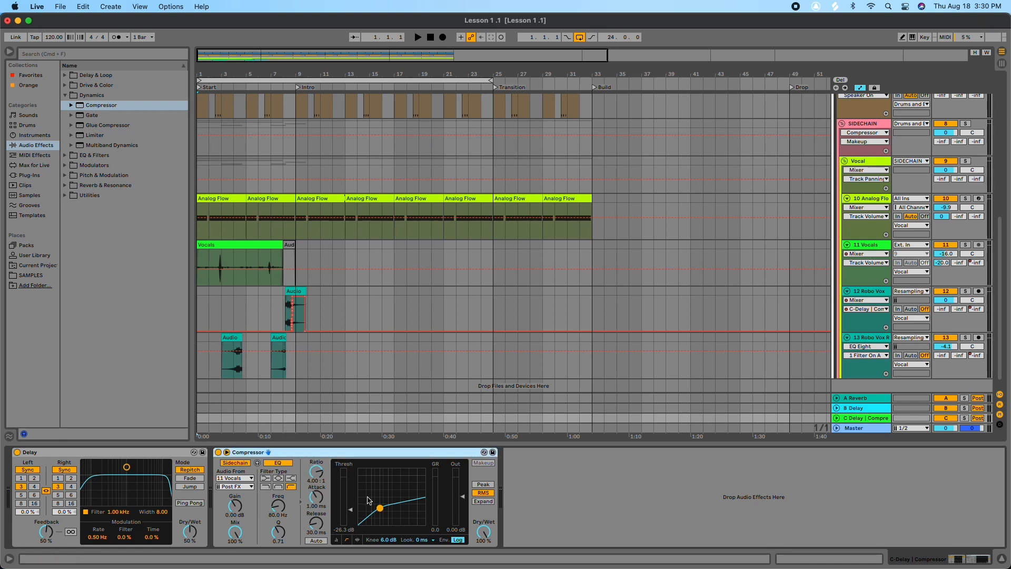
drag(379, 508, 379, 508)
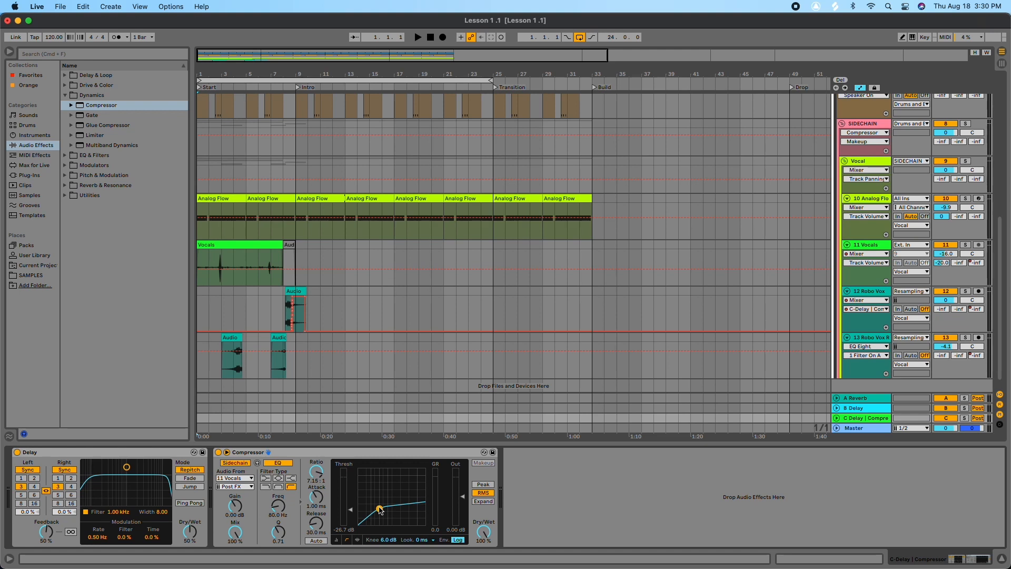
Delete the Compressor from the C Delay return track.
click(282, 454)
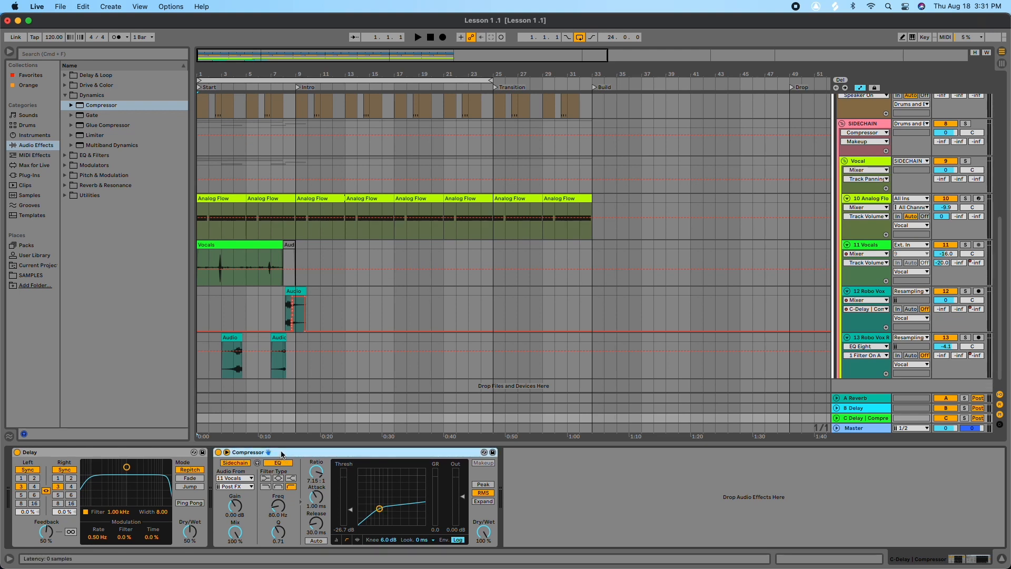
key(Delete)
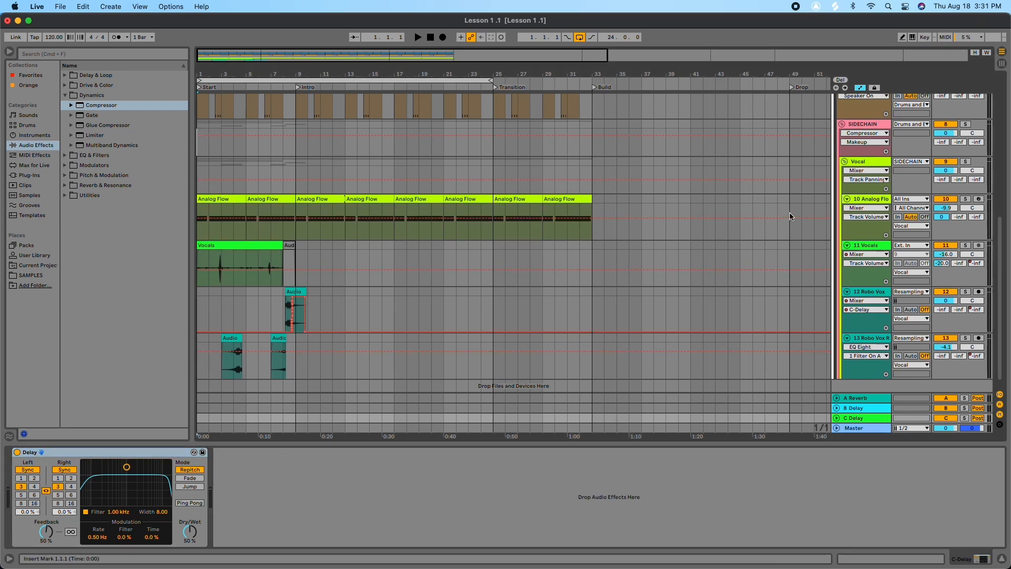
Show the SIDECHAIN group's Compressor and review the arrangement's tracks and groups.
scroll(790, 215, up, 2)
click(865, 149)
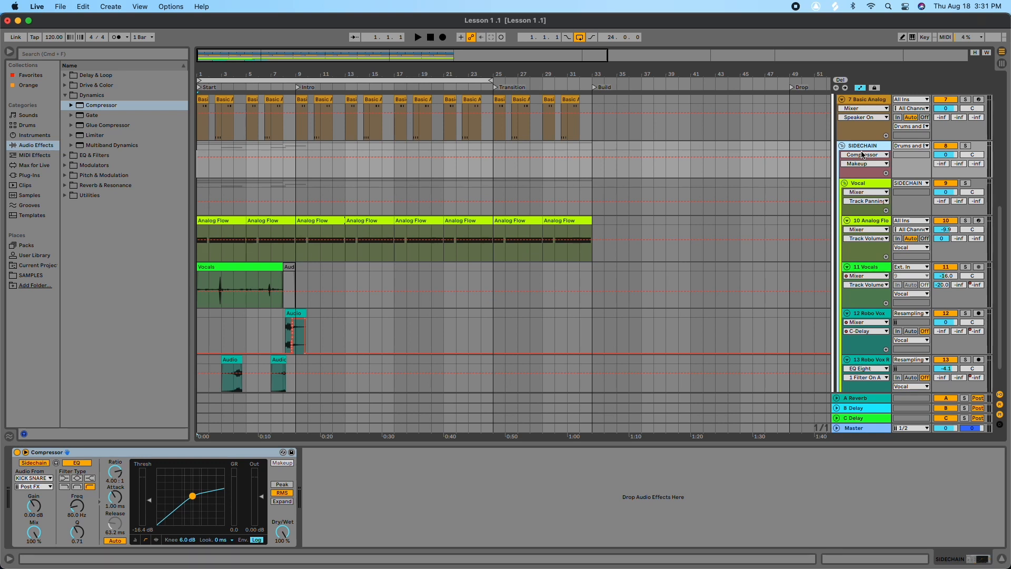
scroll(767, 176, up, 10)
scroll(769, 178, right, 5)
scroll(769, 176, left, 5)
scroll(769, 174, down, 10)
scroll(771, 173, down, 1)
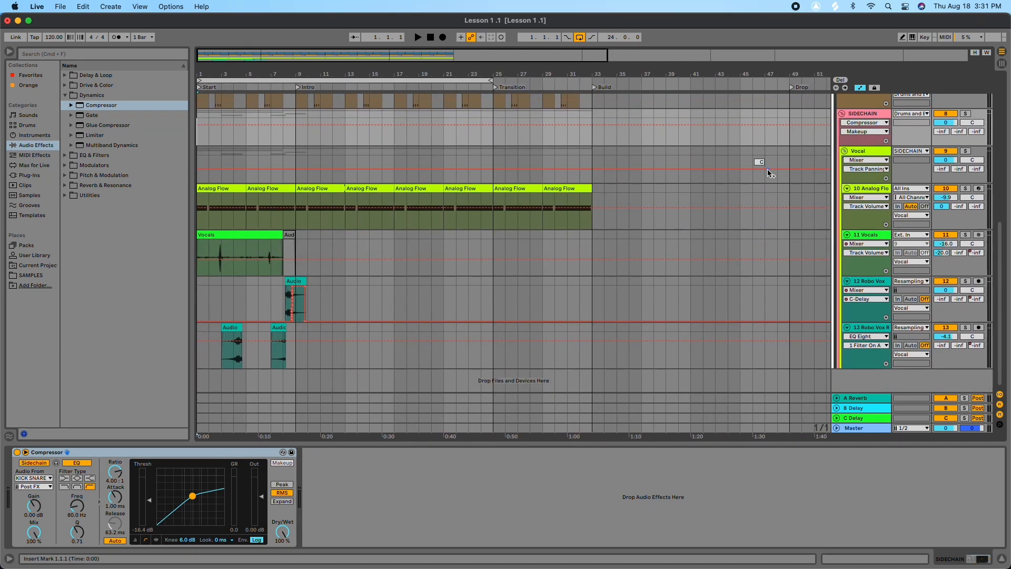
scroll(770, 173, up, 10)
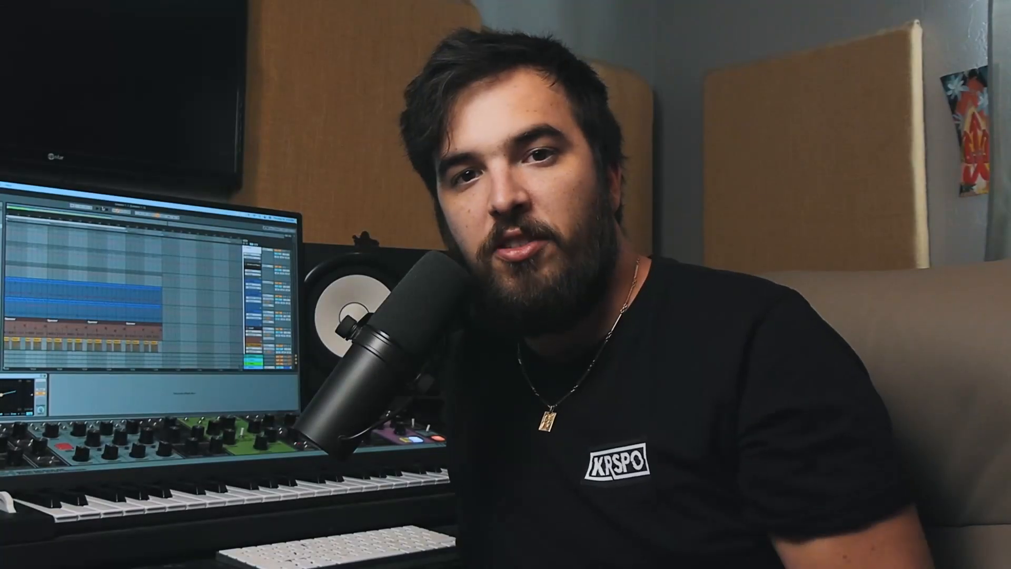